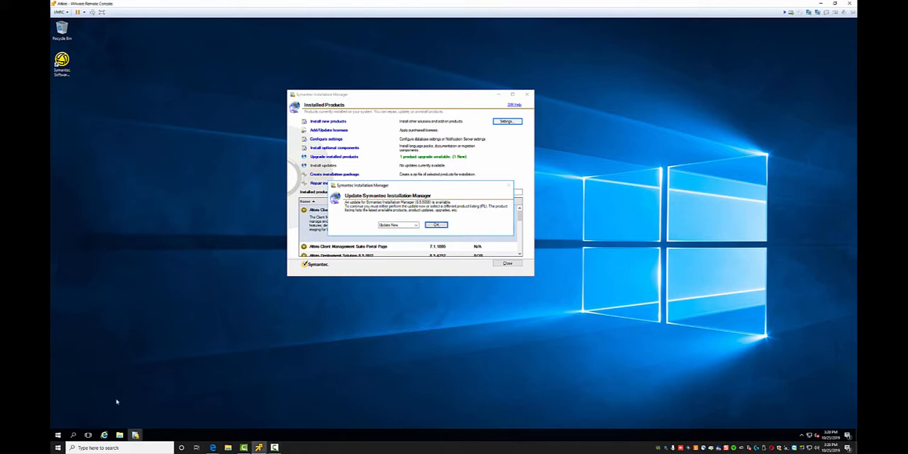
# View the server's basic system information, including Windows edition and memory, and minimize the System window.
pyautogui.click(58, 436)
pyautogui.rightClick(59, 435)
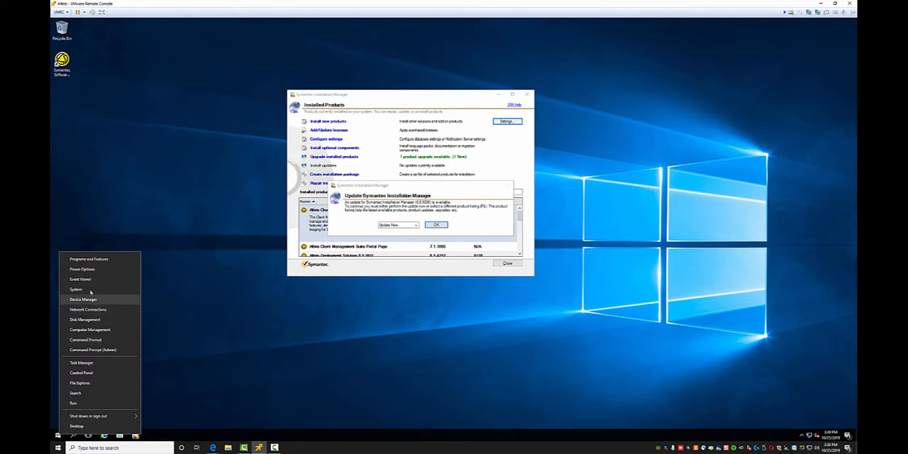
pyautogui.click(132, 291)
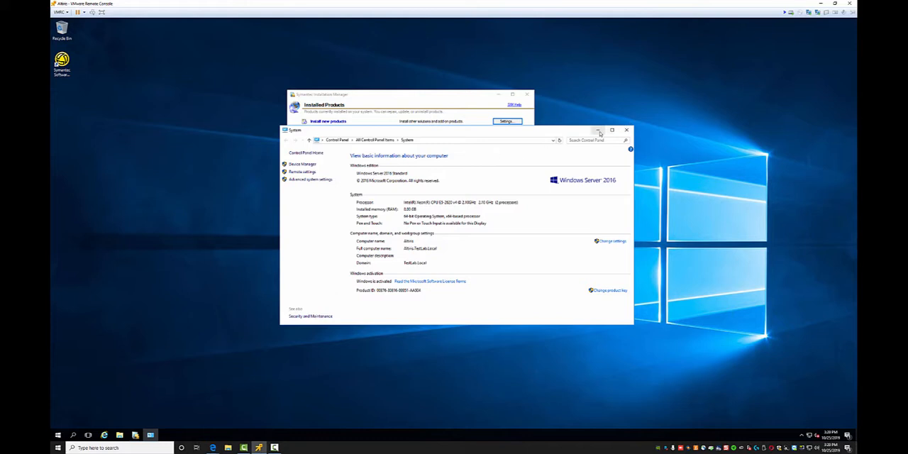
pyautogui.click(597, 130)
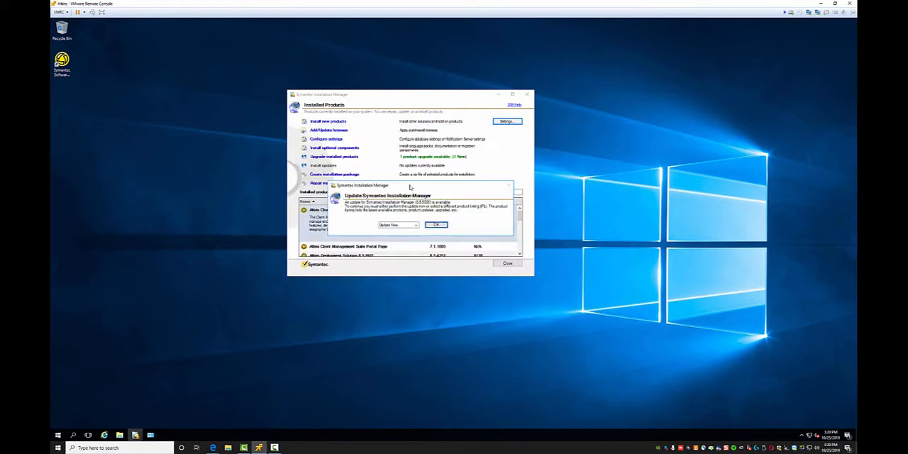
# Update Symantec Installation Manager now, accepting the terms in its end user license agreement.
pyautogui.moveTo(410, 185); pyautogui.dragTo(406, 180)
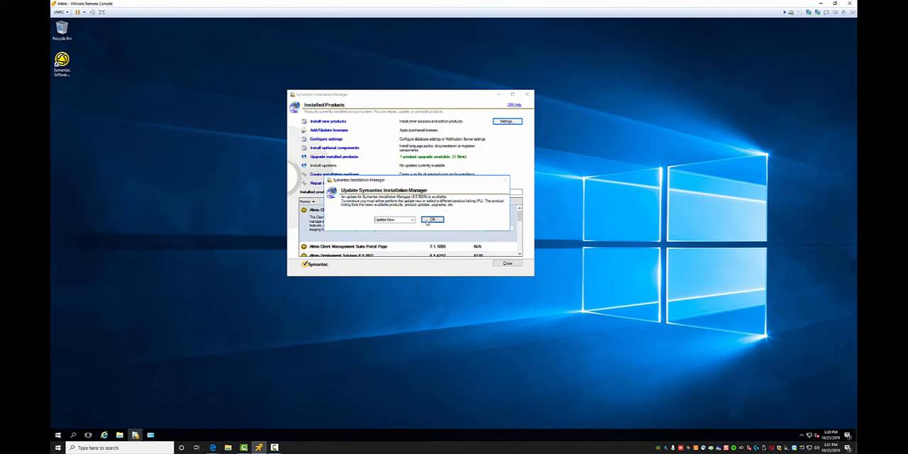
pyautogui.click(431, 220)
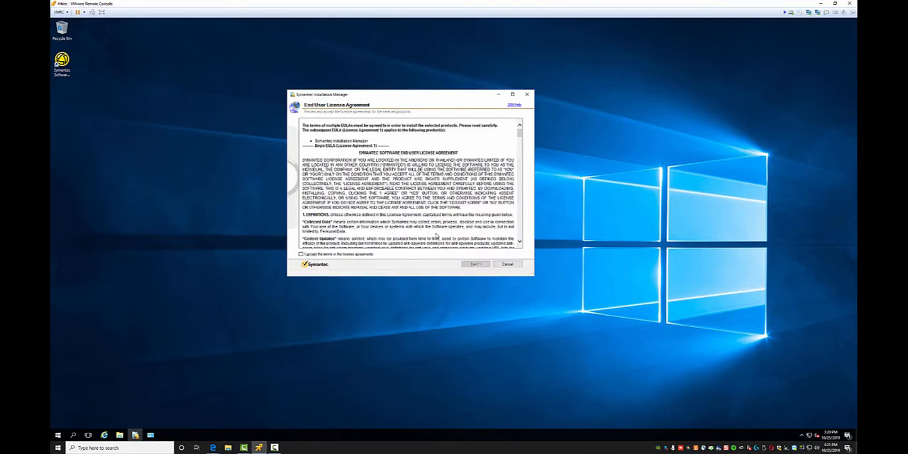
pyautogui.click(322, 254)
pyautogui.click(469, 265)
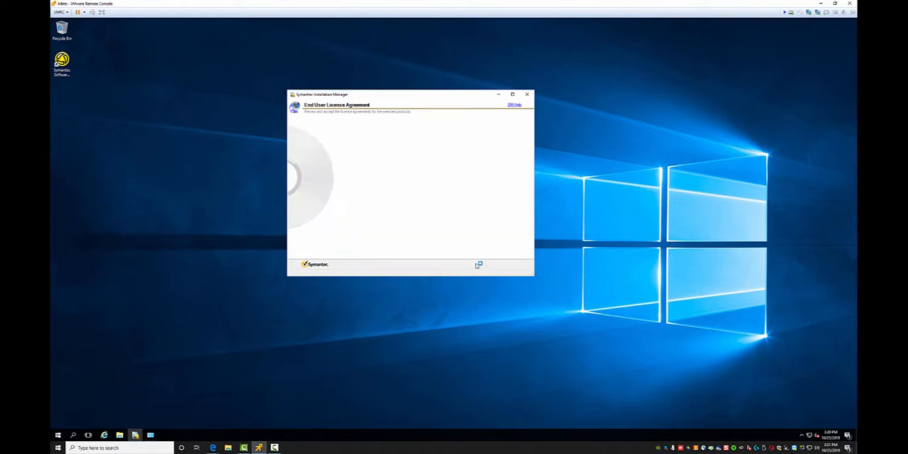
pyautogui.click(480, 265)
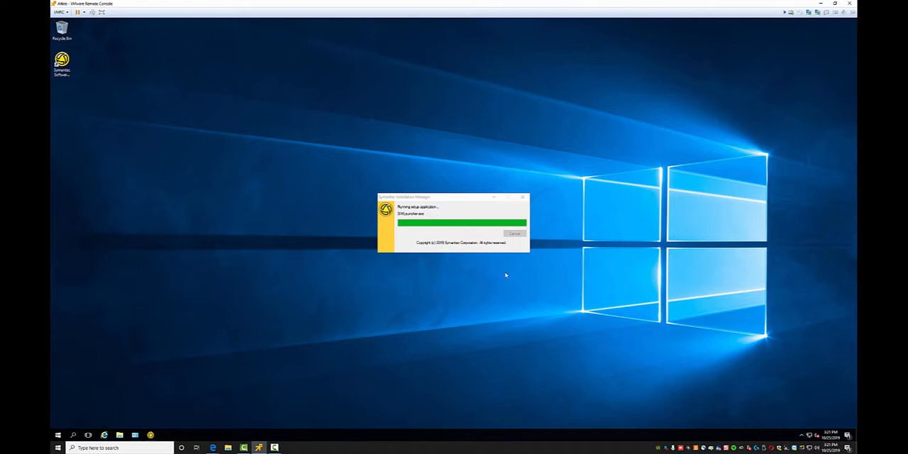
# Bring up the ITMS 8.5 RU3 release notes in the browser and arrange them beside the separated installer progress windows.
pyautogui.moveTo(213, 449)
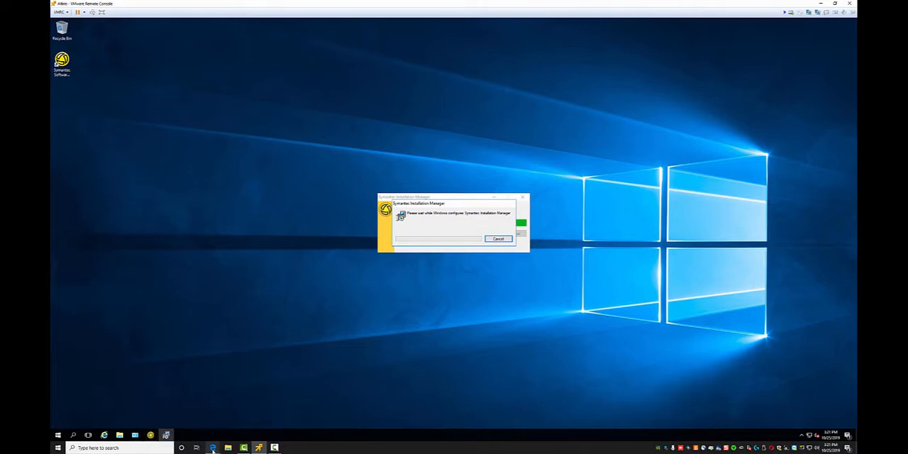
pyautogui.click(255, 418)
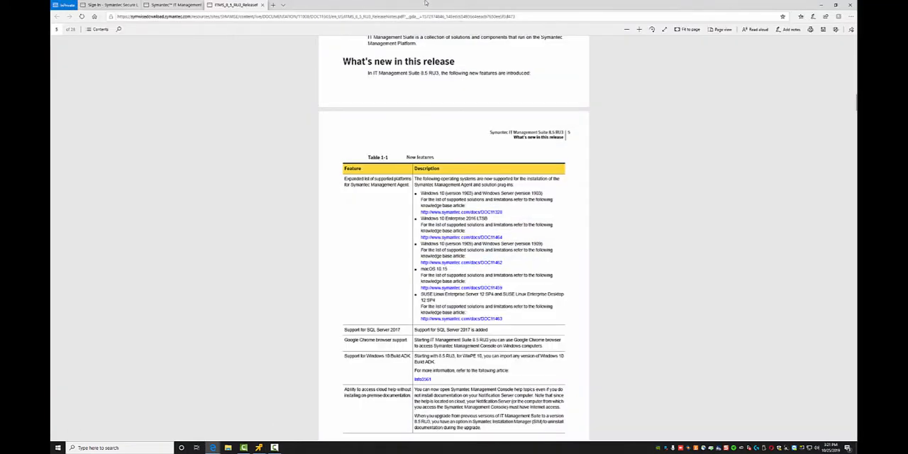
pyautogui.moveTo(416, 8); pyautogui.dragTo(658, 34)
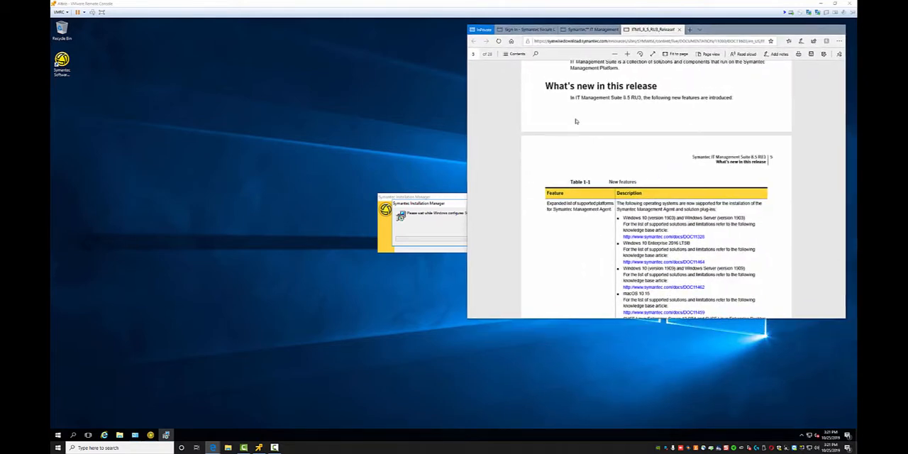
pyautogui.click(433, 208)
pyautogui.moveTo(454, 203); pyautogui.dragTo(276, 200)
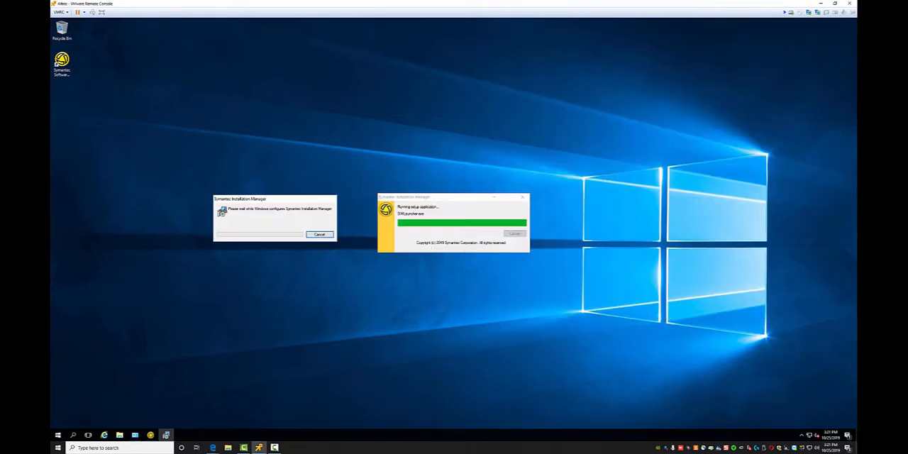
pyautogui.hotkey('alt', 'Tab')
pyautogui.hotkey('alt', 'Tab')
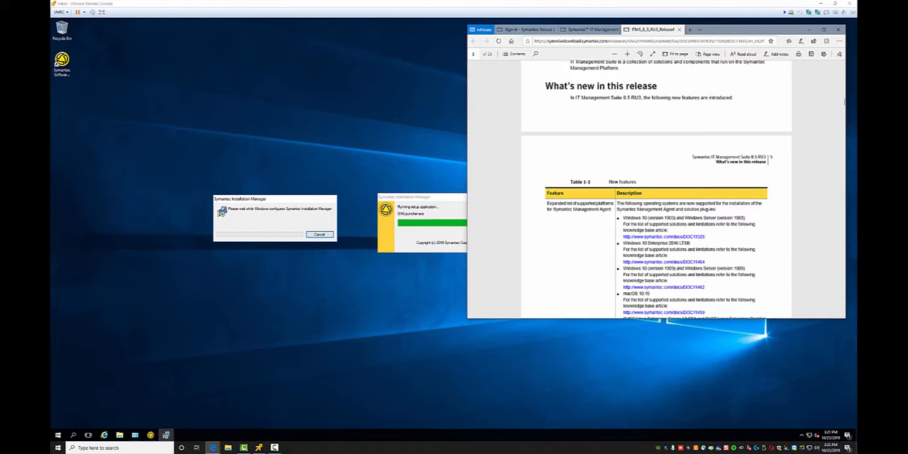
# Examine the newly supported Windows 10 and Windows Server versions in the release notes' new features table.
pyautogui.moveTo(635, 218); pyautogui.dragTo(716, 218)
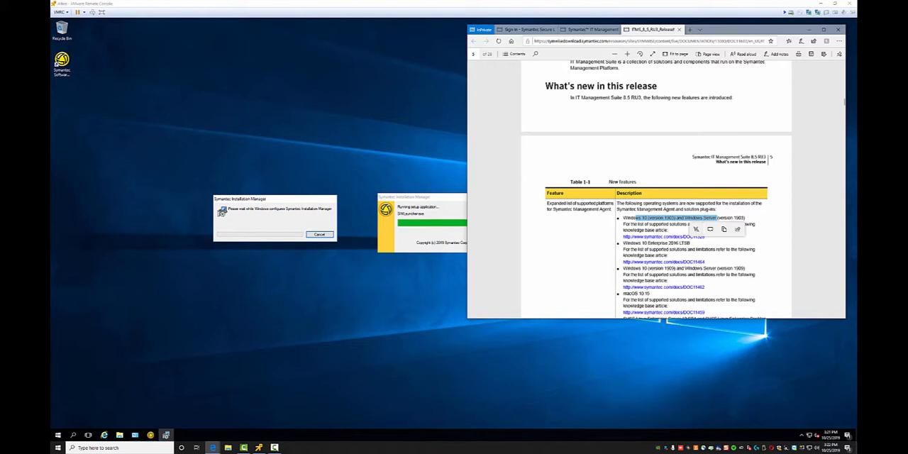
pyautogui.click(718, 218)
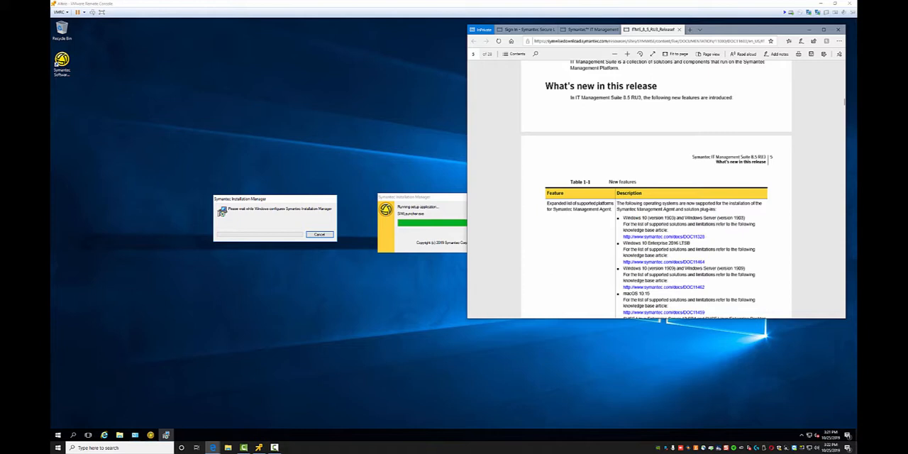
pyautogui.moveTo(636, 243); pyautogui.dragTo(689, 244)
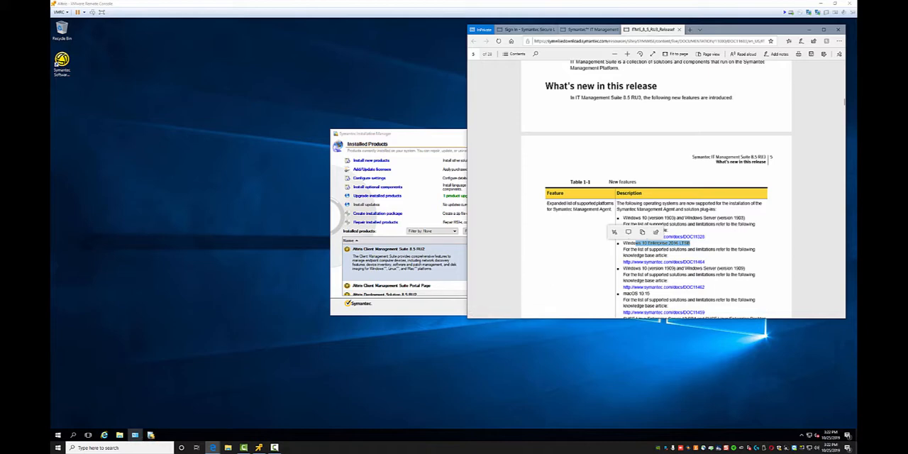
# Start upgrading the installed products to version 8.5 RU3, review the product list and accept the license agreements.
pyautogui.moveTo(745, 30); pyautogui.dragTo(840, 39)
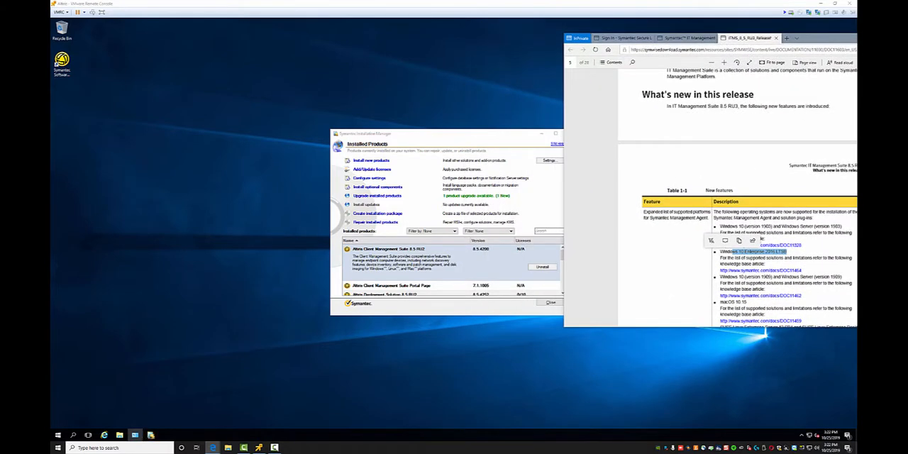
pyautogui.click(453, 213)
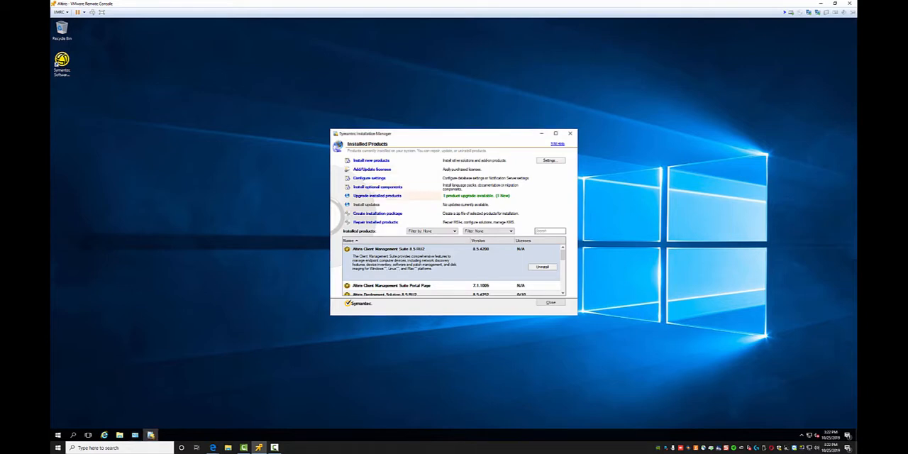
pyautogui.click(376, 195)
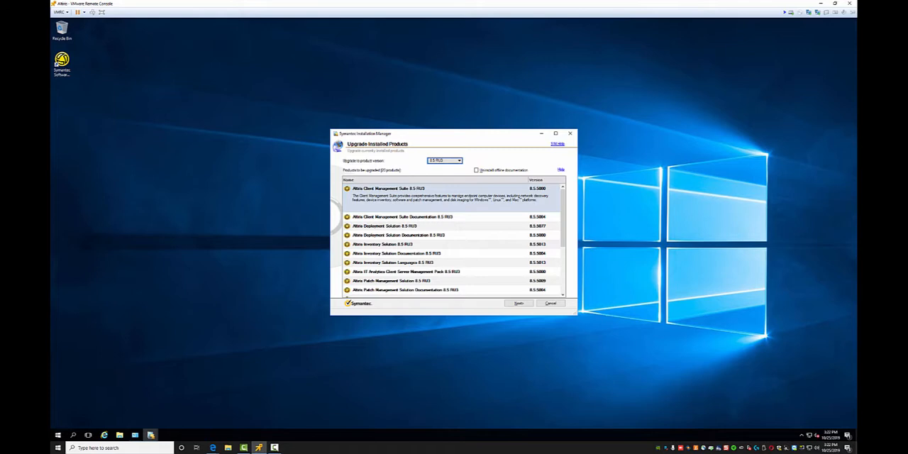
pyautogui.scroll(-3, 454, 237)
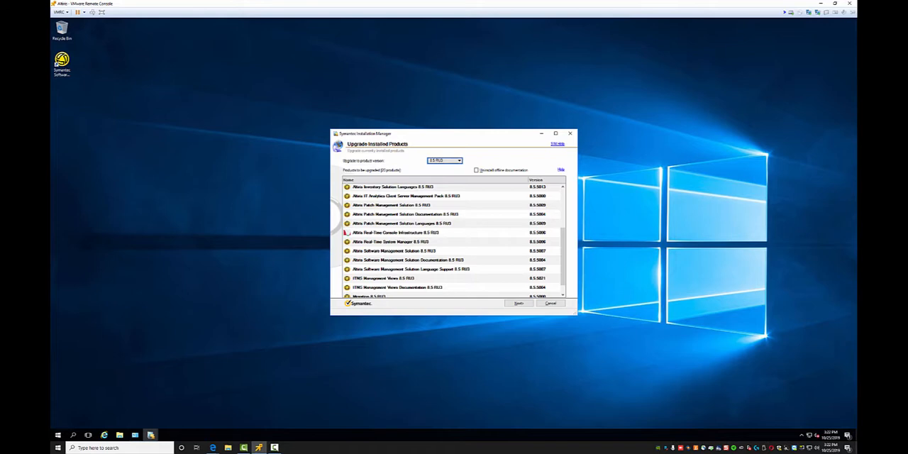
pyautogui.scroll(-2, 454, 239)
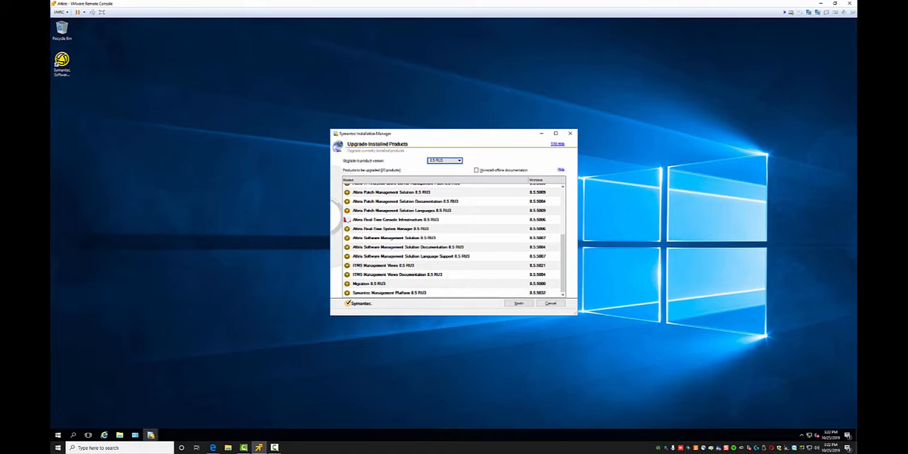
pyautogui.click(518, 303)
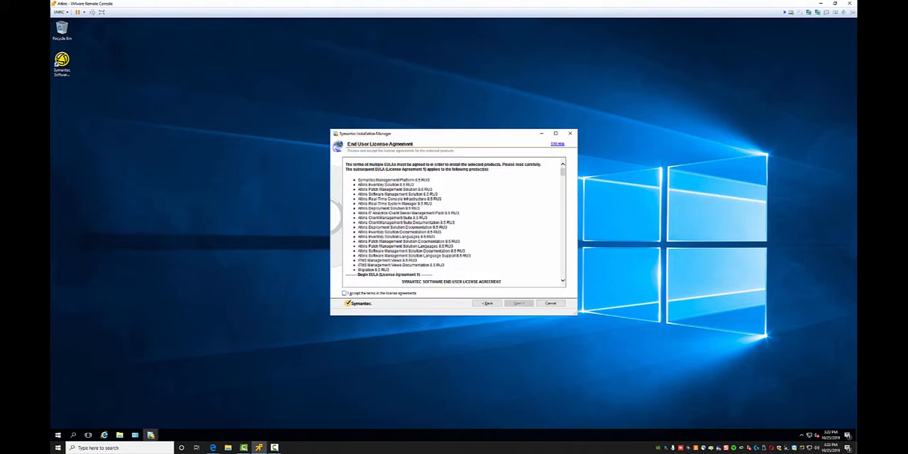
pyautogui.click(345, 293)
pyautogui.click(518, 303)
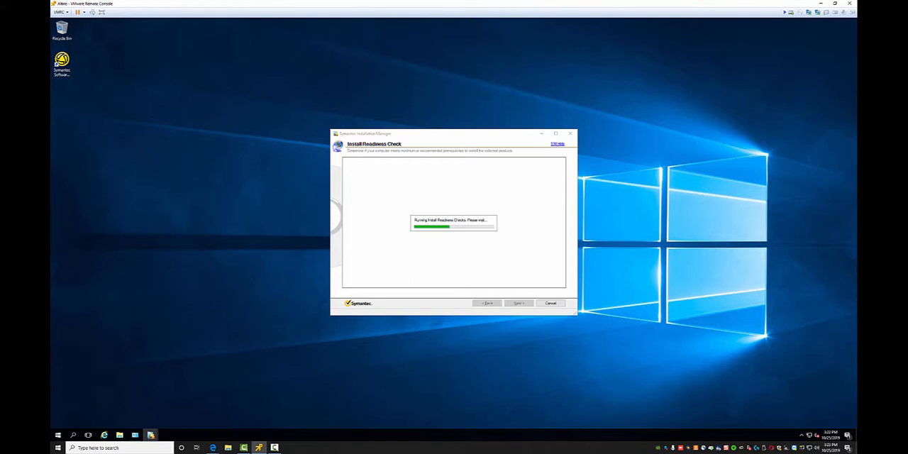
# Examine the release notes' entries on SQL Server 2017, Google Chrome, Windows 10 Build ADK and cloud help support.
pyautogui.hotkey('alt', 'Tab')
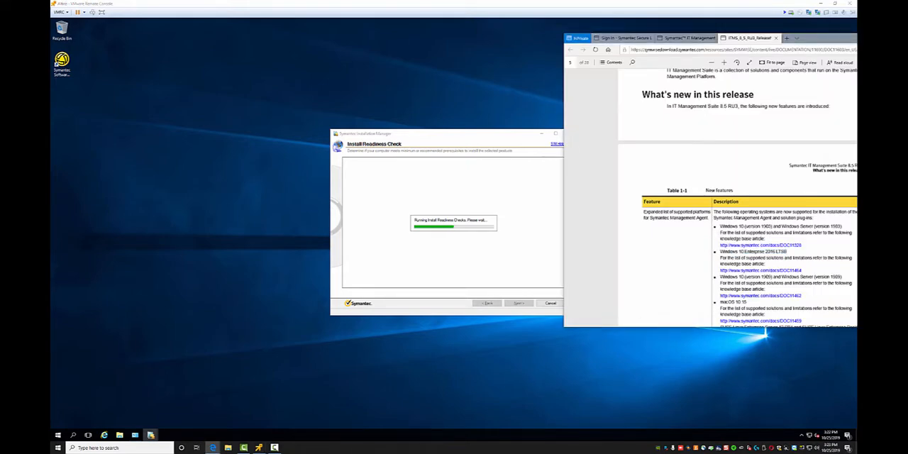
pyautogui.scroll(-3, 745, 198)
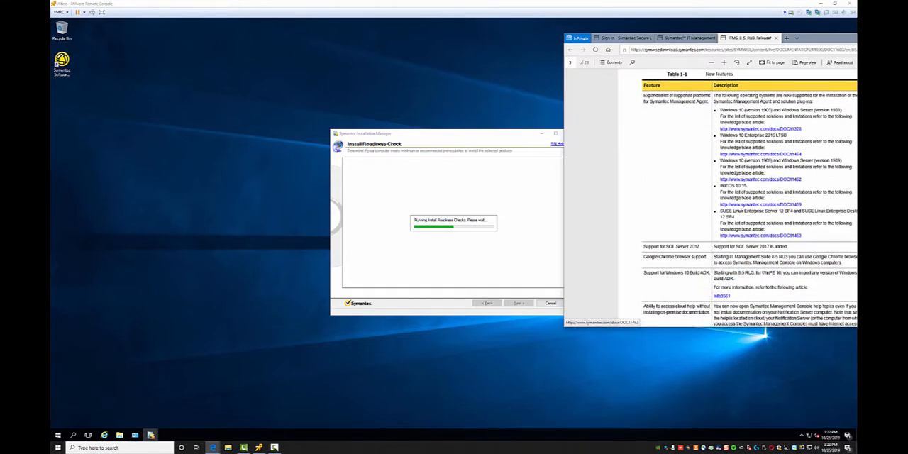
pyautogui.scroll(-3, 749, 199)
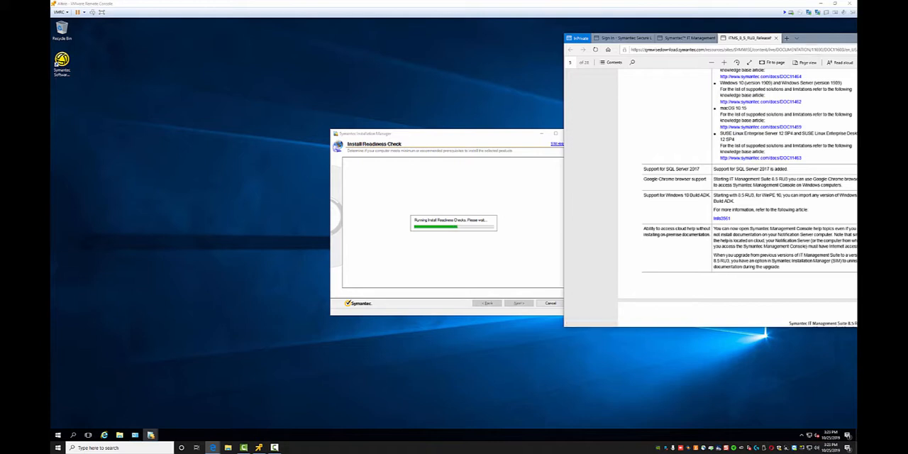
pyautogui.moveTo(817, 39); pyautogui.dragTo(788, 88)
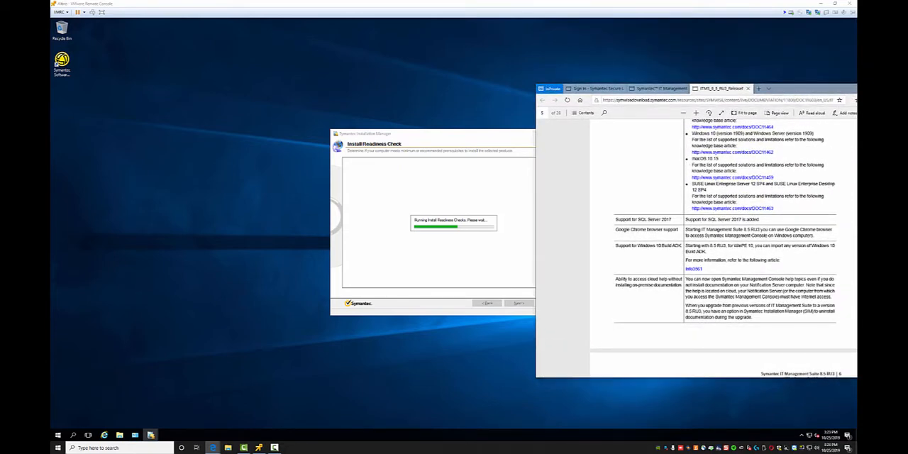
pyautogui.moveTo(784, 230); pyautogui.dragTo(832, 229)
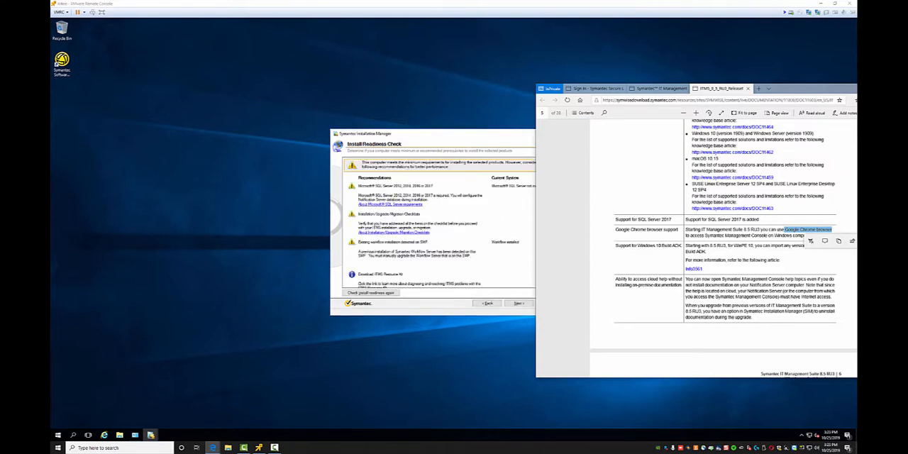
pyautogui.click(801, 259)
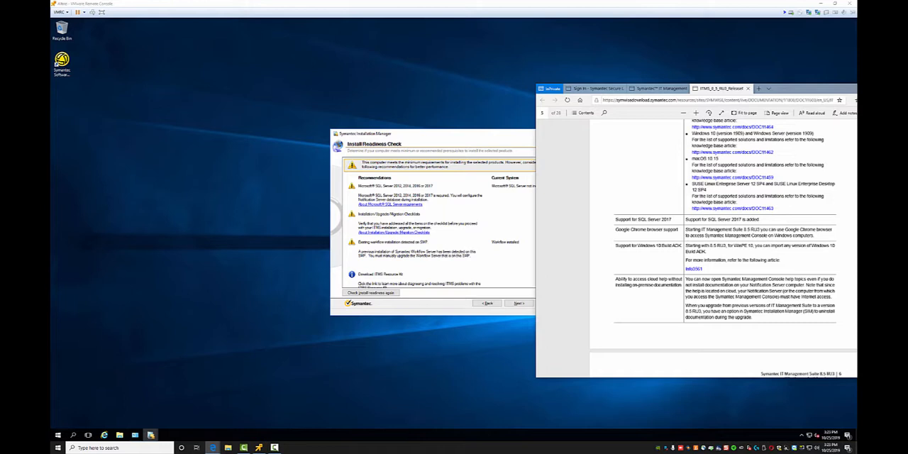
pyautogui.scroll(-1, 723, 248)
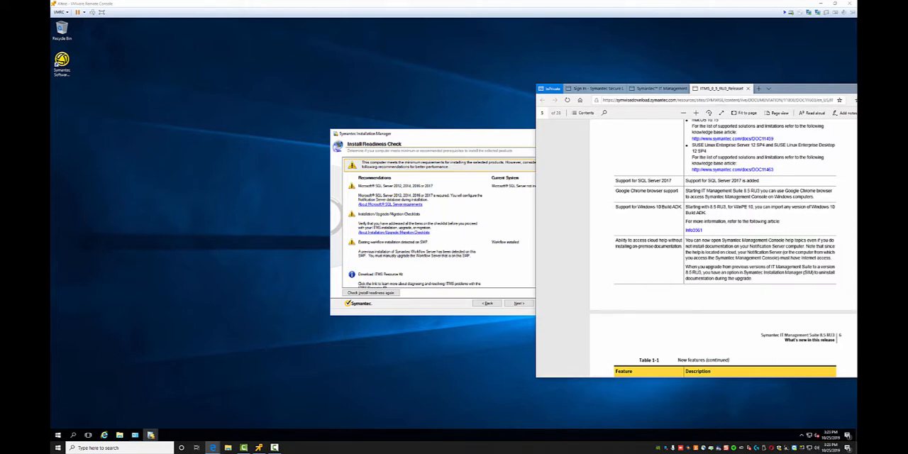
pyautogui.moveTo(801, 88); pyautogui.dragTo(825, 91)
# Review the install readiness check results and begin the installation, continuing without a reboot.
pyautogui.click(454, 134)
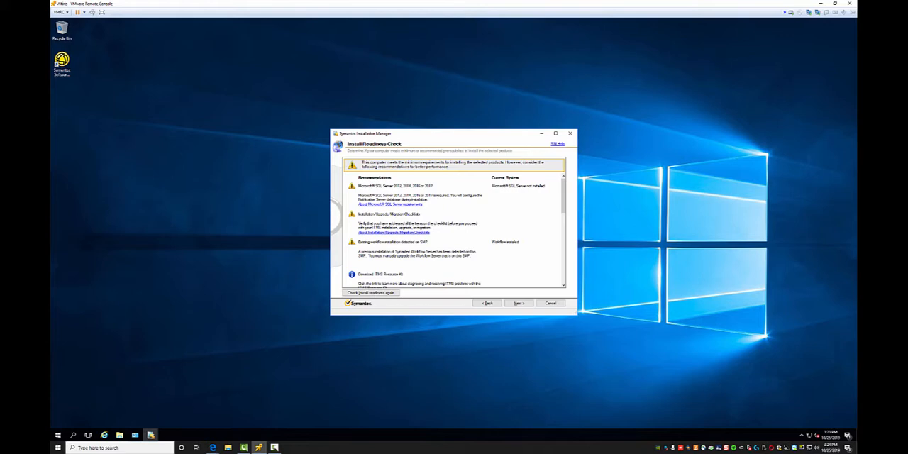
pyautogui.scroll(-3, 457, 231)
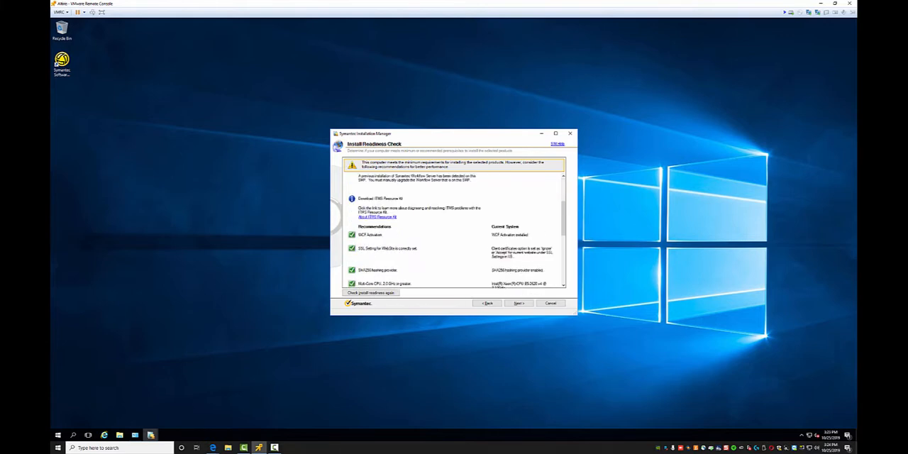
pyautogui.click(518, 302)
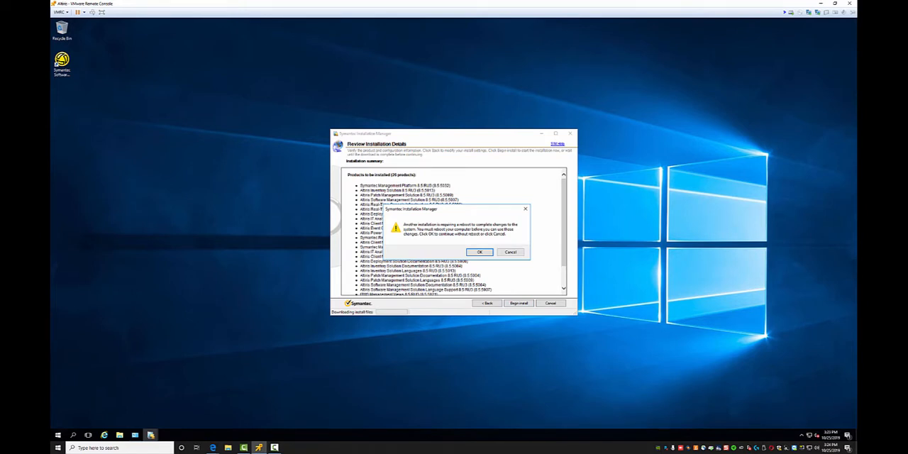
pyautogui.press('Return')
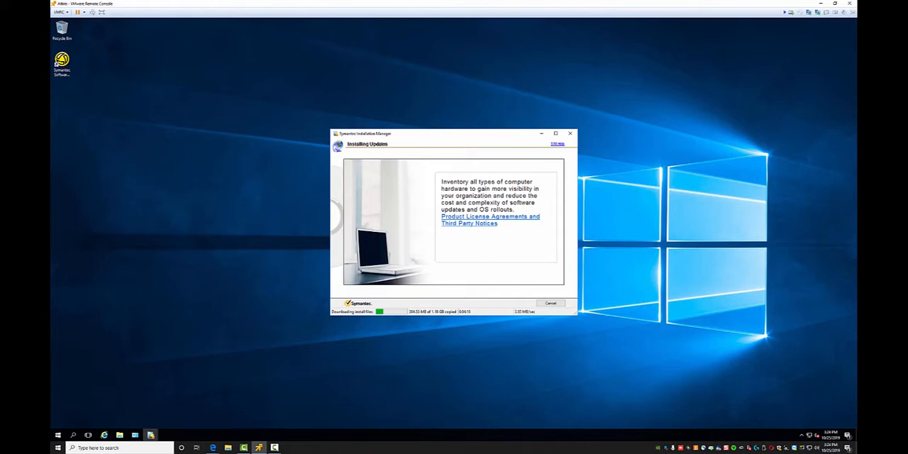
# Arrange the installer and release notes windows side by side and examine the entry on the Microsoft Silverlight requirement removal.
pyautogui.hotkey('alt', 'Tab')
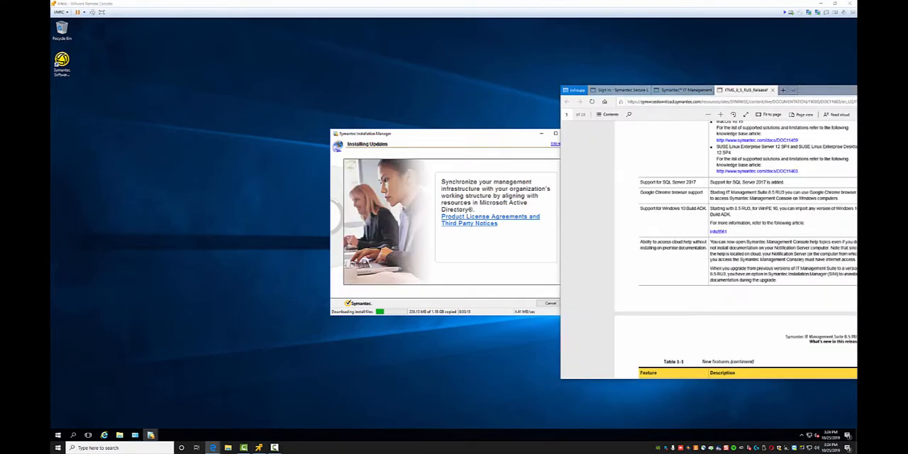
pyautogui.click(497, 134)
pyautogui.moveTo(497, 134); pyautogui.dragTo(243, 115)
pyautogui.click(212, 447)
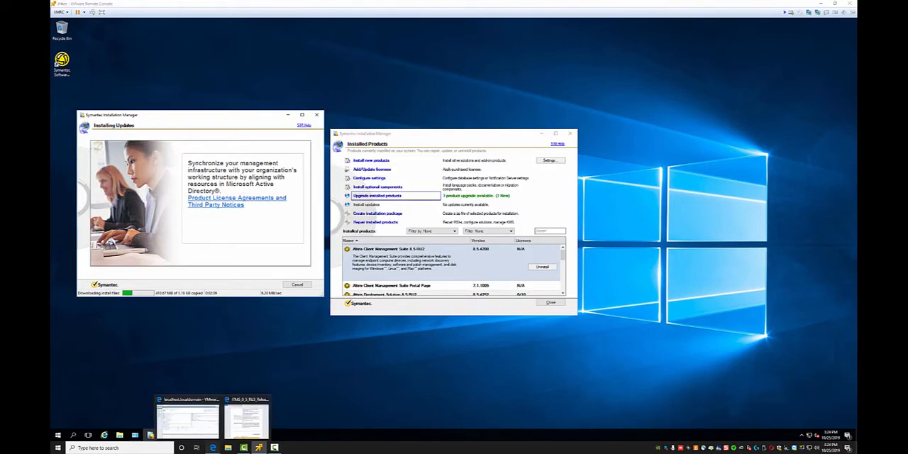
pyautogui.click(243, 421)
pyautogui.moveTo(823, 90); pyautogui.dragTo(638, 33)
pyautogui.scroll(-5, 565, 193)
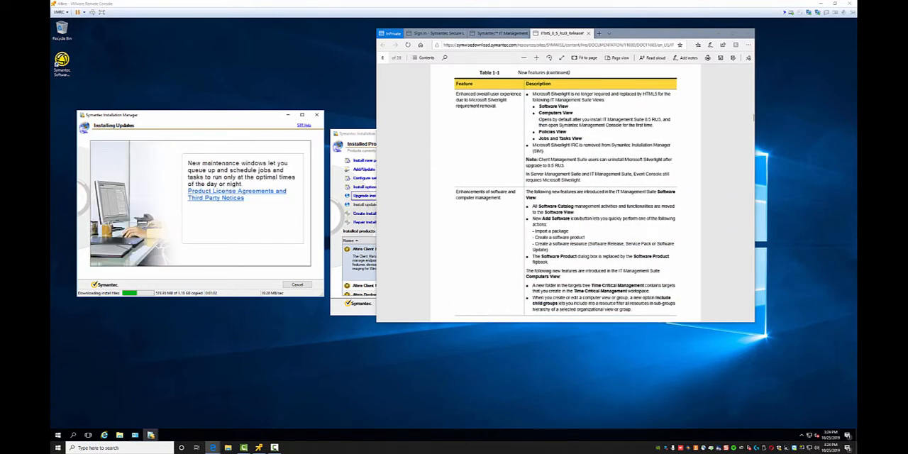
pyautogui.moveTo(532, 94); pyautogui.dragTo(496, 105)
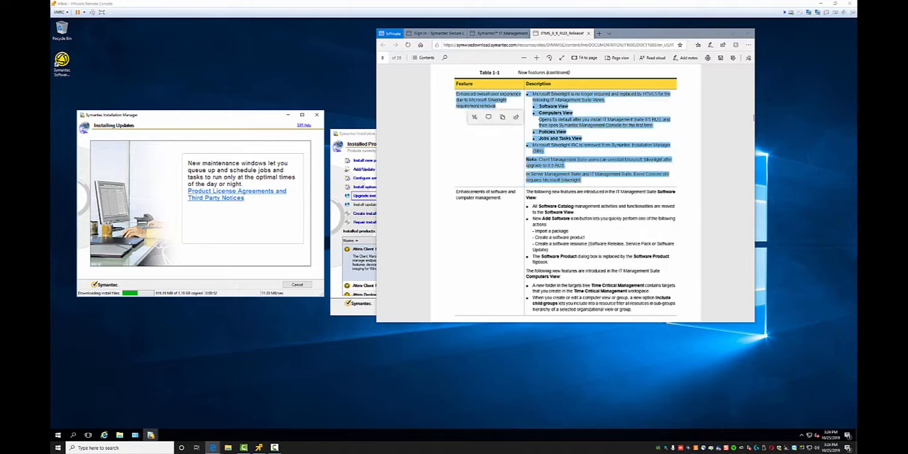
# Go back to the Symantec Connect article announcing IT Management Suite 8.5 RU3 and read its comments on Chrome and Silverlight.
pyautogui.click(501, 34)
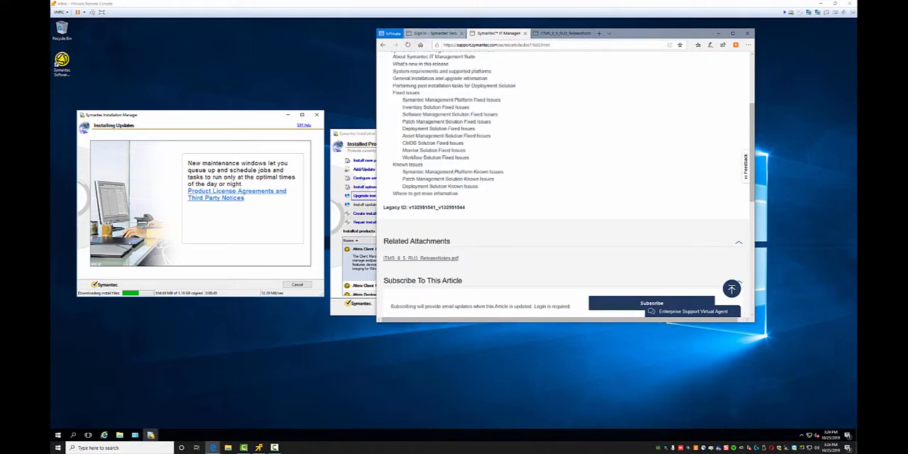
pyautogui.click(434, 34)
pyautogui.click(382, 45)
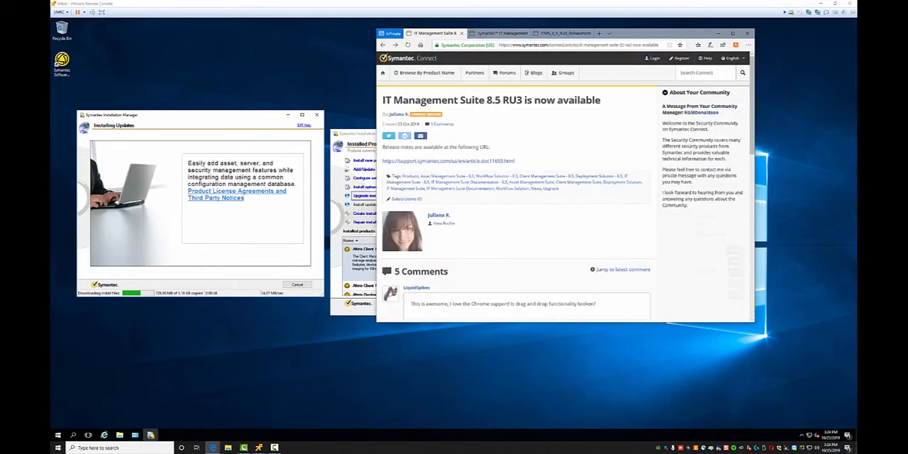
pyautogui.scroll(-10, 565, 186)
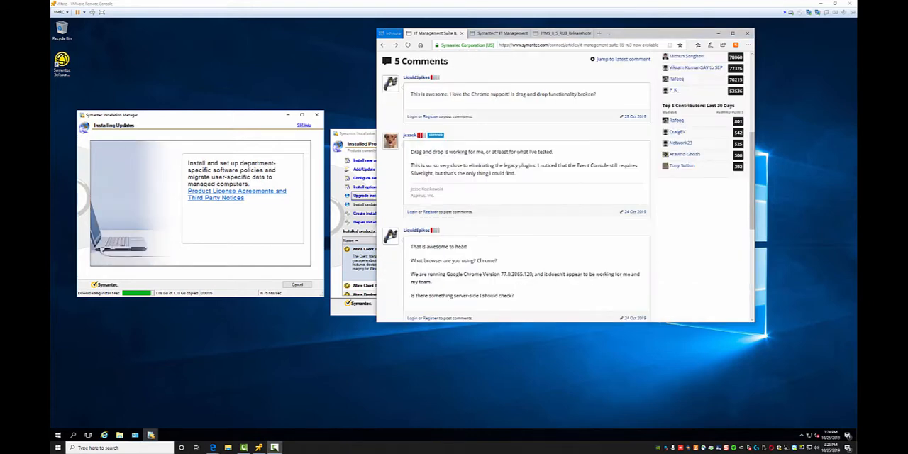
pyautogui.scroll(3, 565, 185)
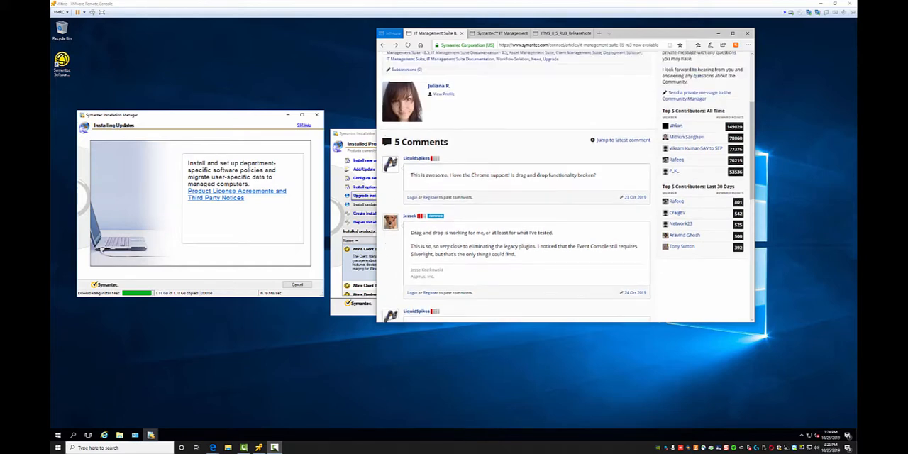
pyautogui.moveTo(482, 216); pyautogui.dragTo(595, 216)
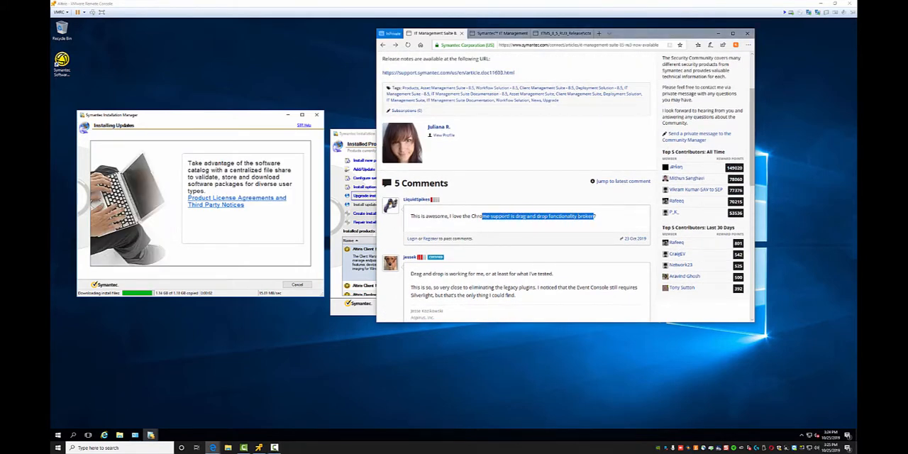
pyautogui.scroll(-3, 517, 184)
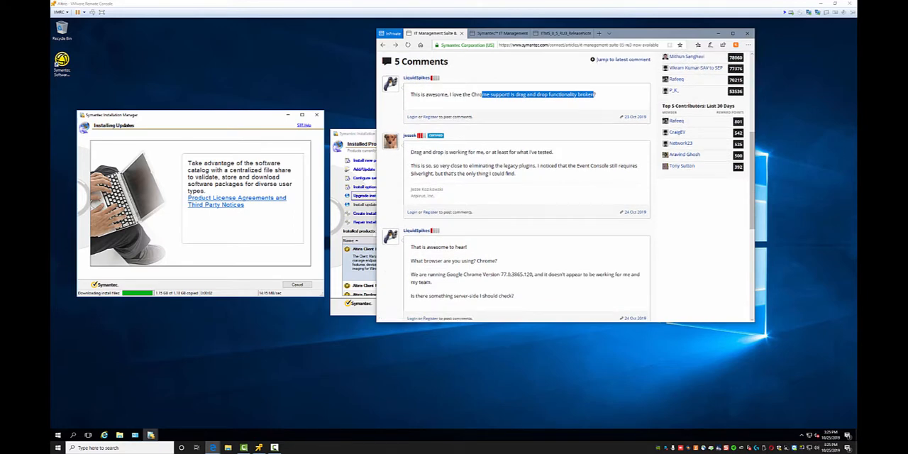
pyautogui.moveTo(535, 166); pyautogui.dragTo(515, 174)
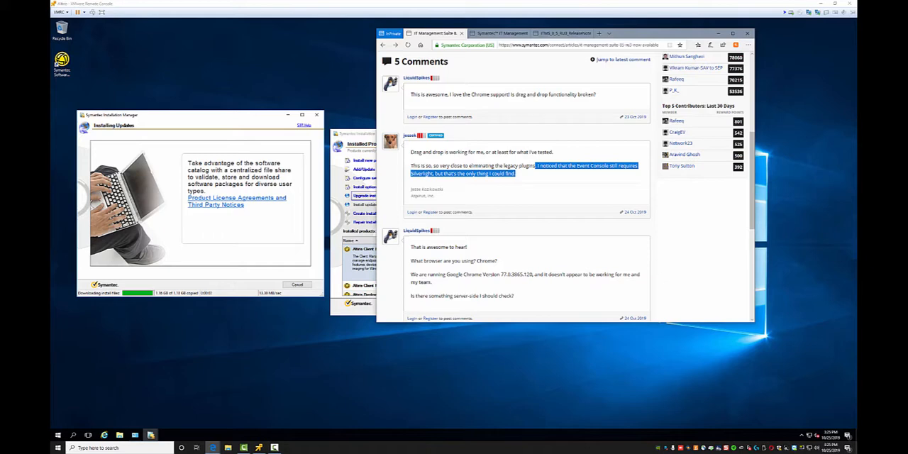
# Return to the release notes PDF and examine the software and computer management enhancements for Software View and Computers View.
pyautogui.click(560, 34)
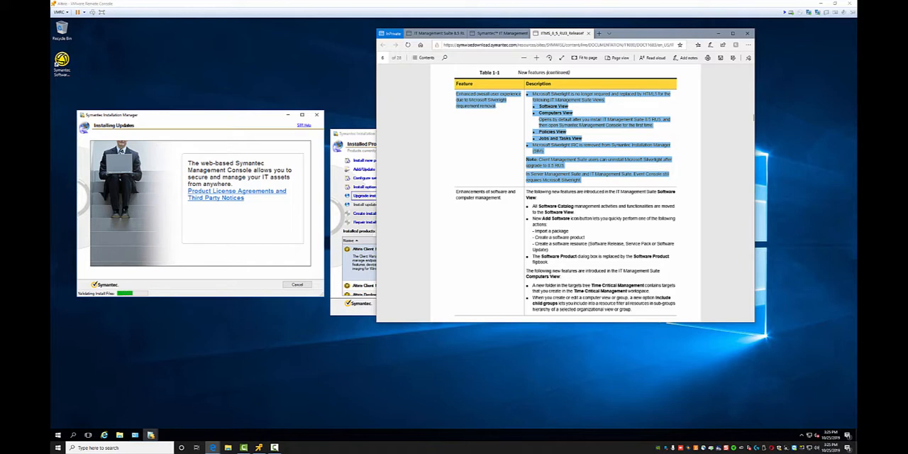
pyautogui.moveTo(615, 192); pyautogui.dragTo(537, 197)
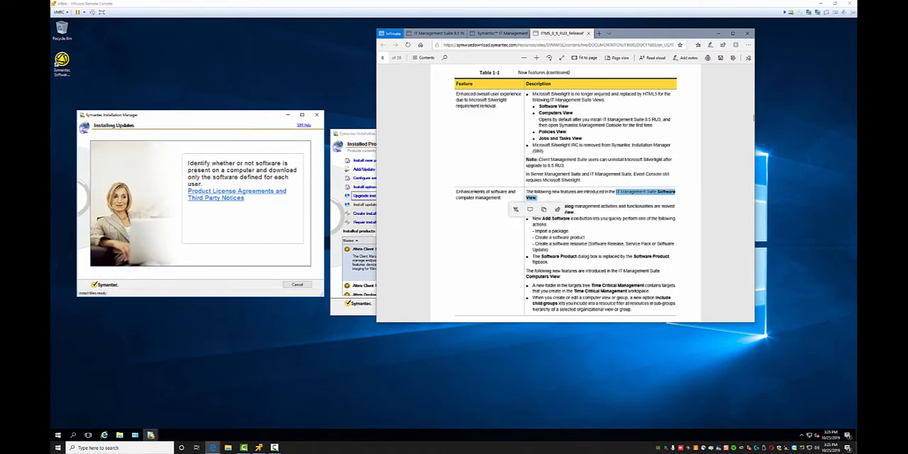
pyautogui.click(539, 198)
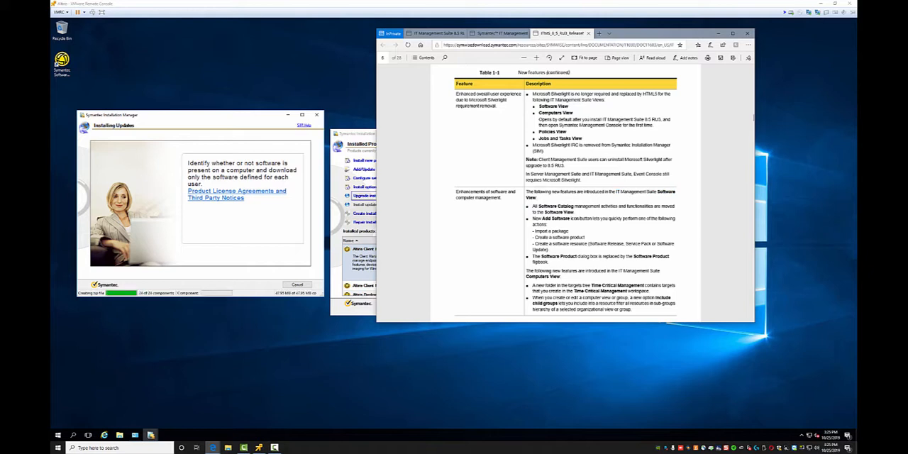
pyautogui.scroll(-1, 566, 189)
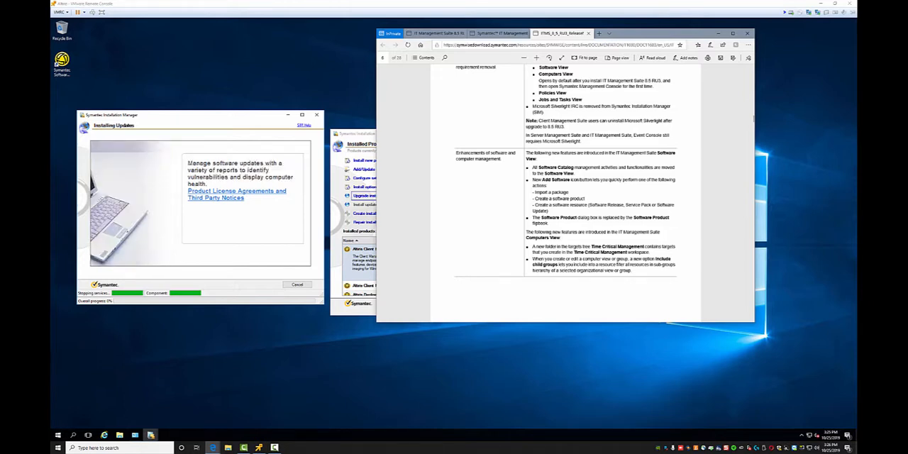
pyautogui.scroll(-1, 565, 177)
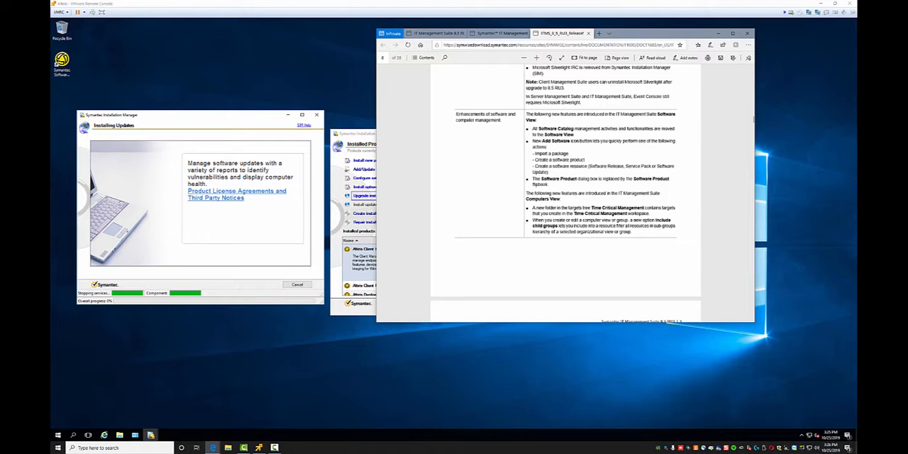
# Examine the release notes' entries on jobs and tasks, Targeted Site Settings, download settings, agent support packages and the ASDK API.
pyautogui.scroll(-2, 566, 192)
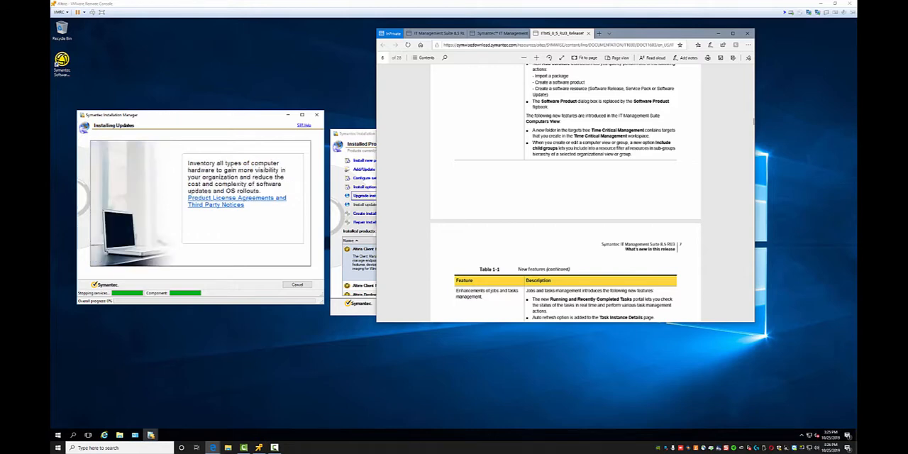
pyautogui.scroll(-4, 565, 192)
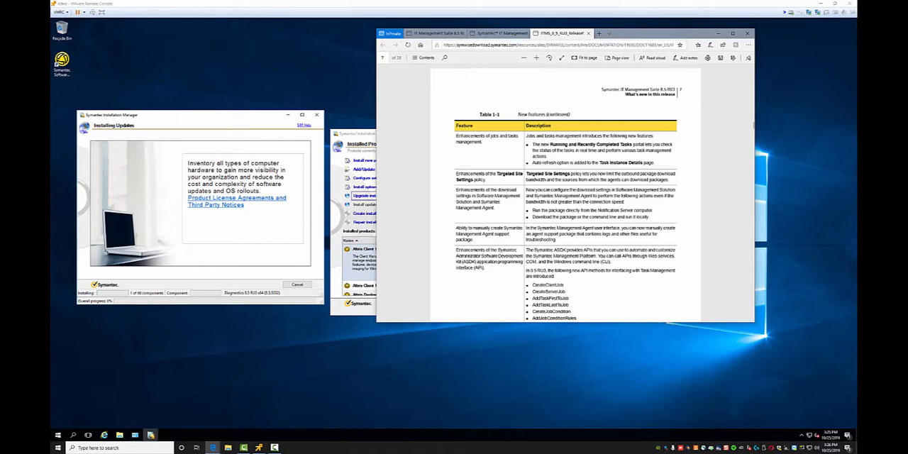
pyautogui.scroll(-2, 565, 191)
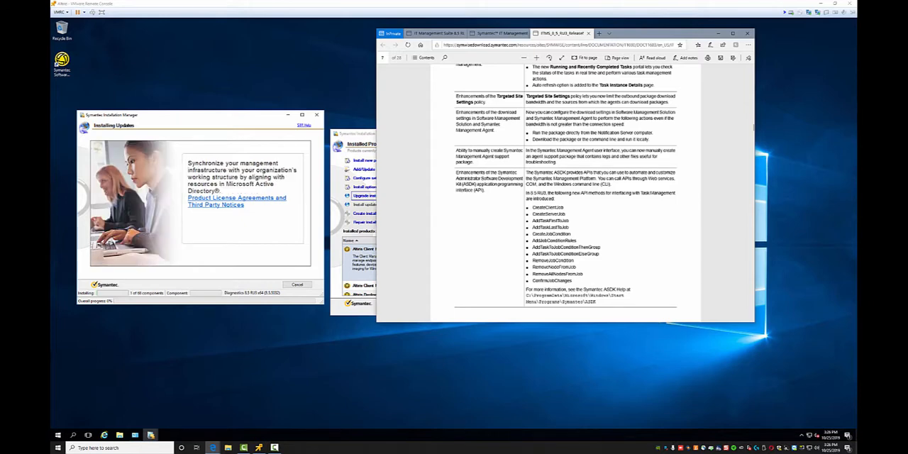
# Examine the patch management entries in the release notes, highlighting the sentence on prolonging rollout of superseded updates for ring-based deployment.
pyautogui.scroll(-6, 565, 192)
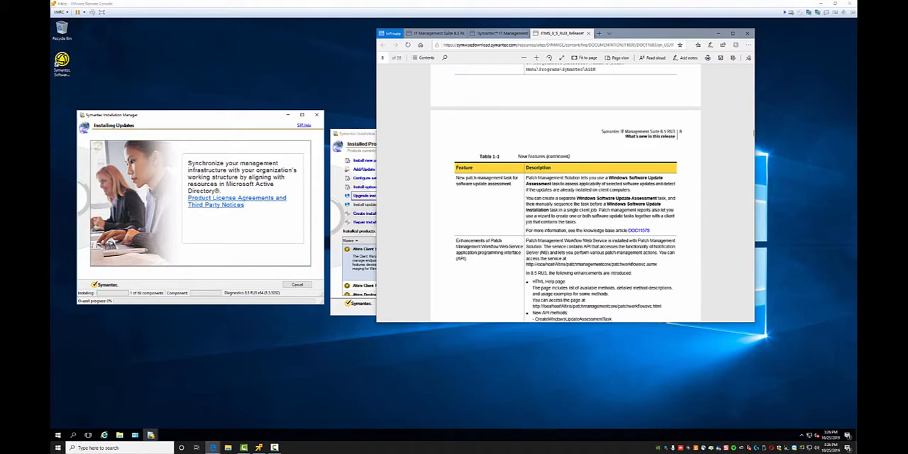
pyautogui.scroll(-1, 565, 192)
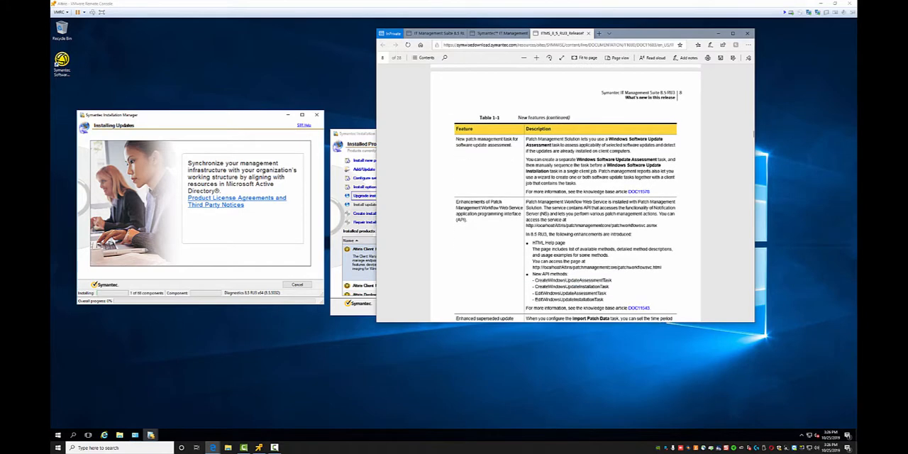
pyautogui.scroll(-2, 565, 192)
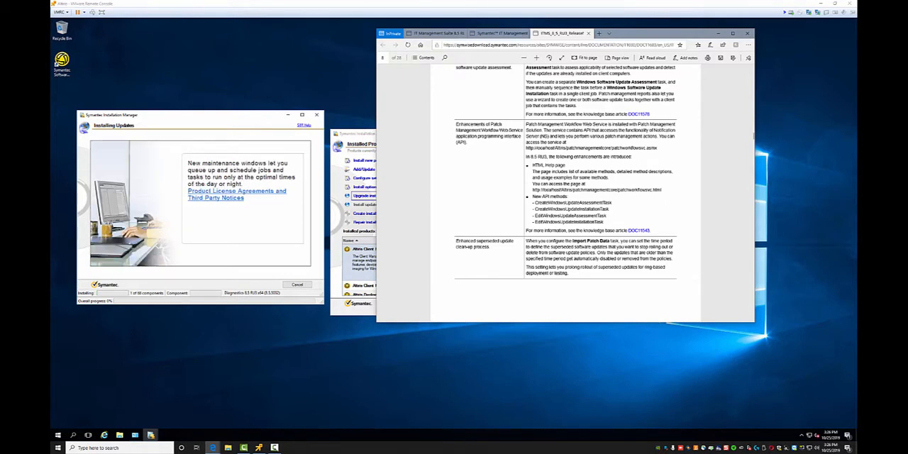
pyautogui.scroll(-3, 565, 193)
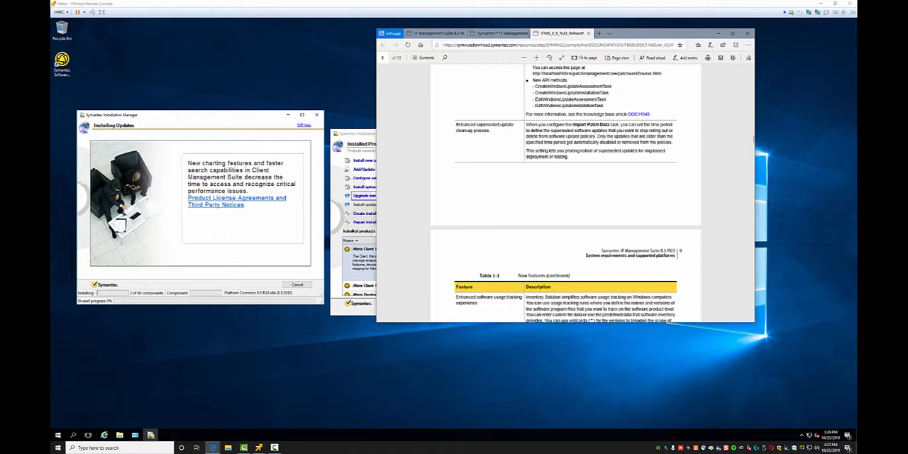
pyautogui.moveTo(526, 150)
pyautogui.mouseDown()
pyautogui.moveTo(568, 157)
pyautogui.moveTo(526, 151)
pyautogui.mouseUp()
pyautogui.click(568, 157)
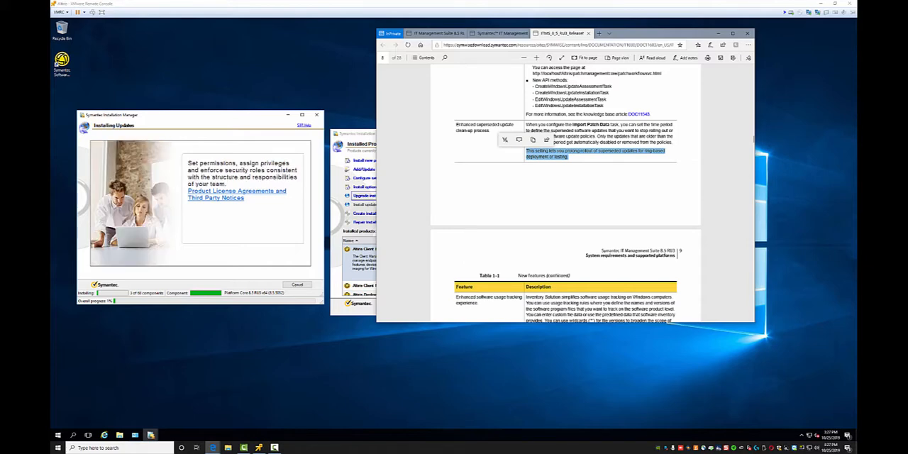
pyautogui.click(596, 186)
# Read through the remaining new features, the system requirements and the general installation and upgrade information in the release notes.
pyautogui.scroll(-3, 565, 193)
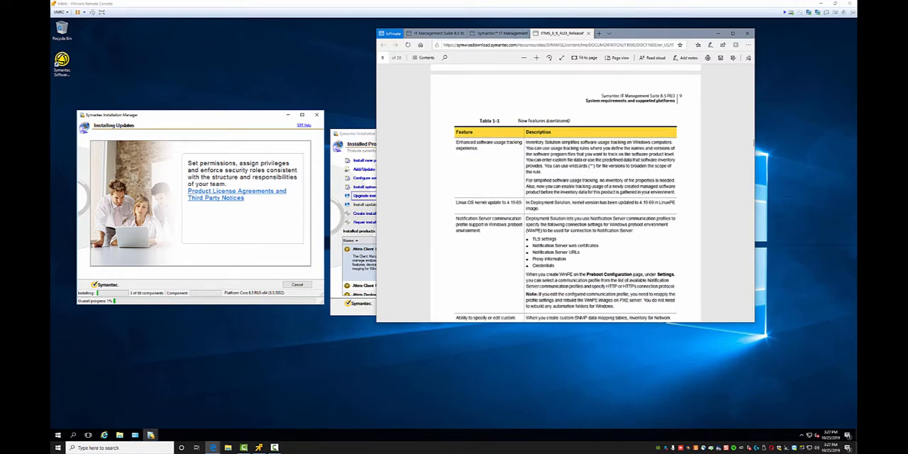
pyautogui.scroll(-3, 565, 195)
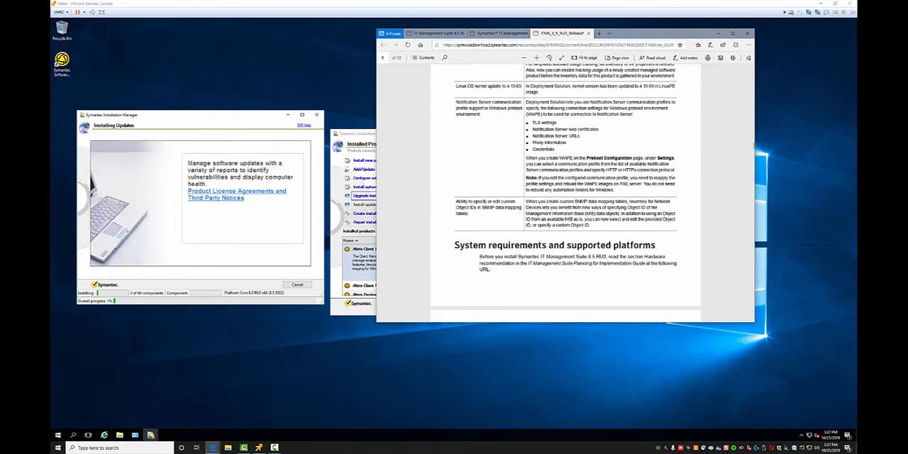
pyautogui.scroll(-9, 565, 191)
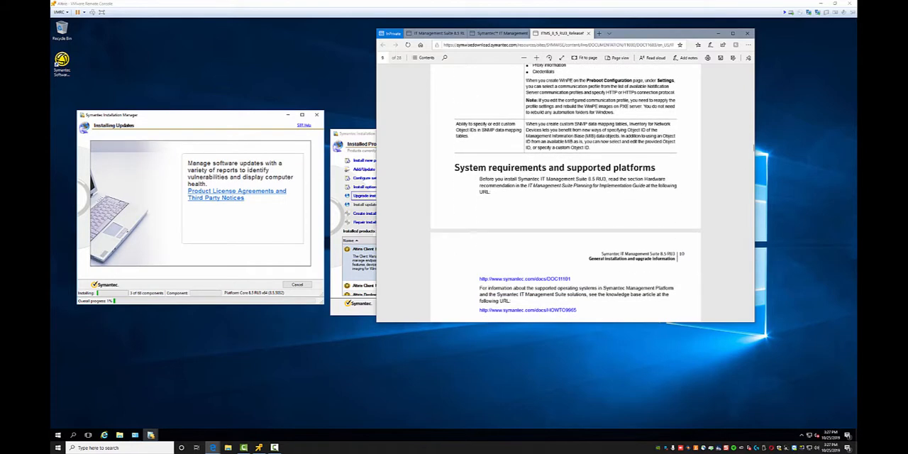
pyautogui.scroll(-1, 566, 193)
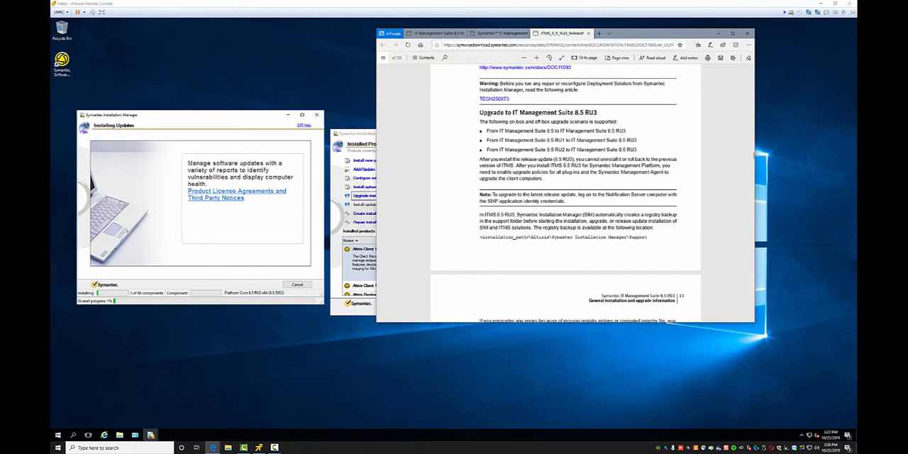
pyautogui.scroll(-10, 566, 192)
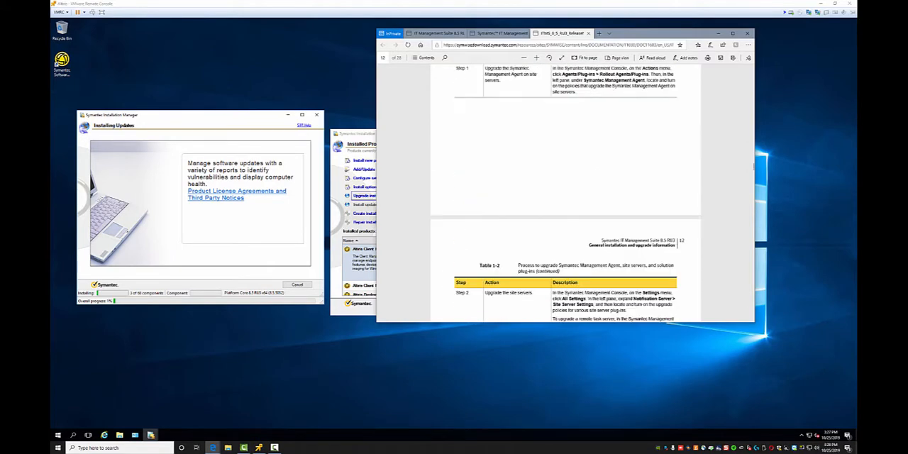
pyautogui.scroll(10, 565, 191)
# Move the release notes aside, return to the Altiris server console and place the Installing Updates window over the installed products window.
pyautogui.moveTo(622, 34); pyautogui.dragTo(830, 66)
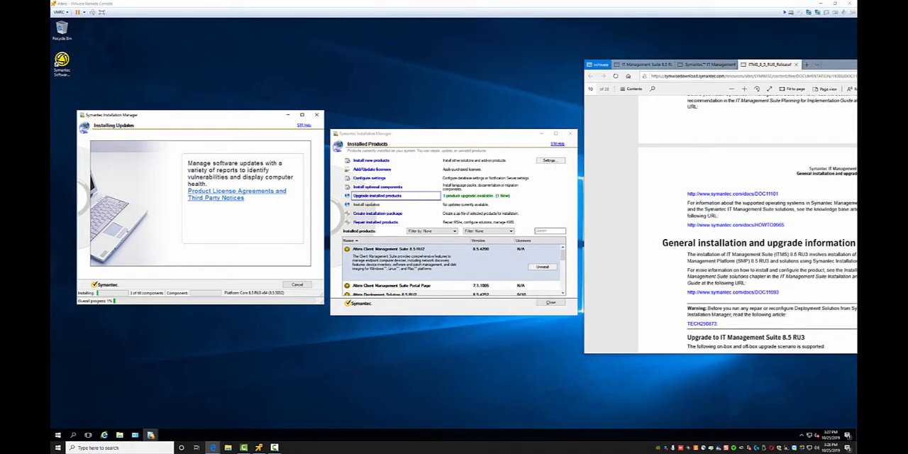
pyautogui.hotkey('alt', 'Tab')
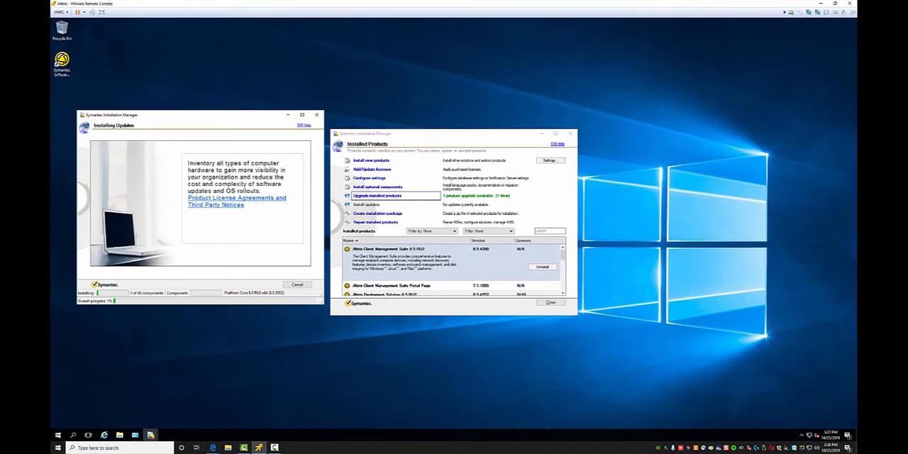
pyautogui.moveTo(241, 114); pyautogui.dragTo(489, 84)
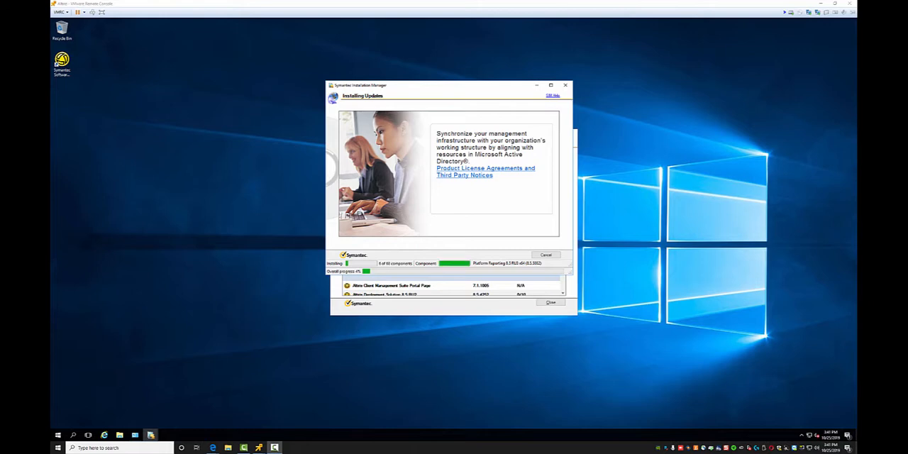
# Switch to the Windows 10 virtual machine console and check its Windows version and system information.
pyautogui.moveTo(258, 447)
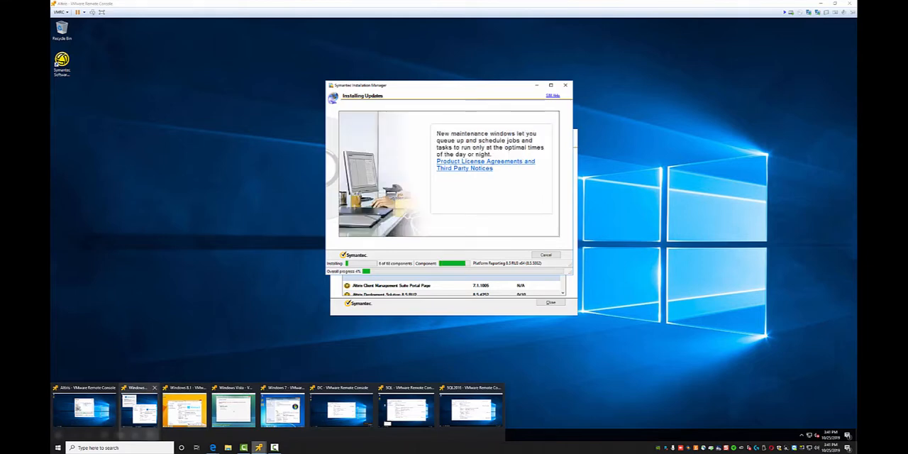
pyautogui.click(140, 410)
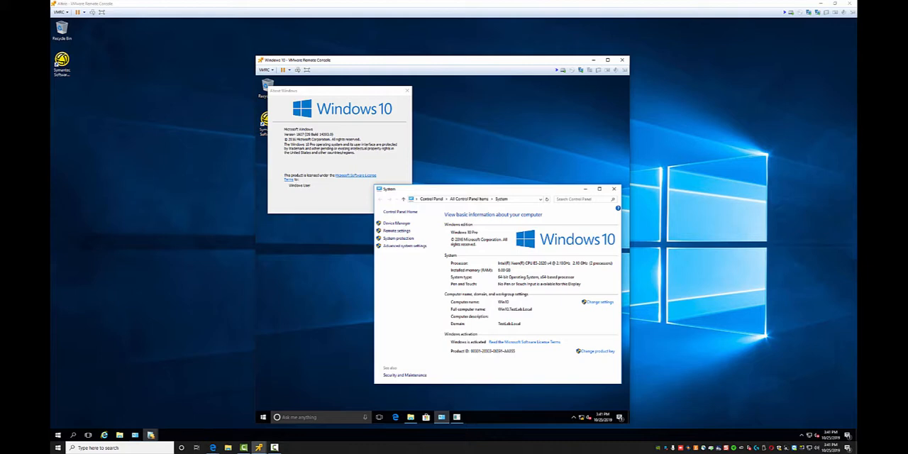
pyautogui.click(258, 447)
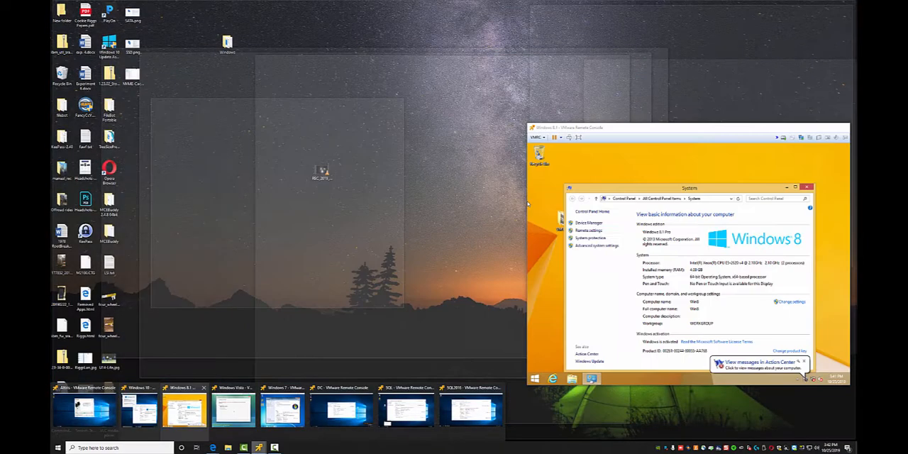
# Switch to the Windows 8.1 virtual machine console and check its system information and hidden notification area icons.
pyautogui.click(184, 410)
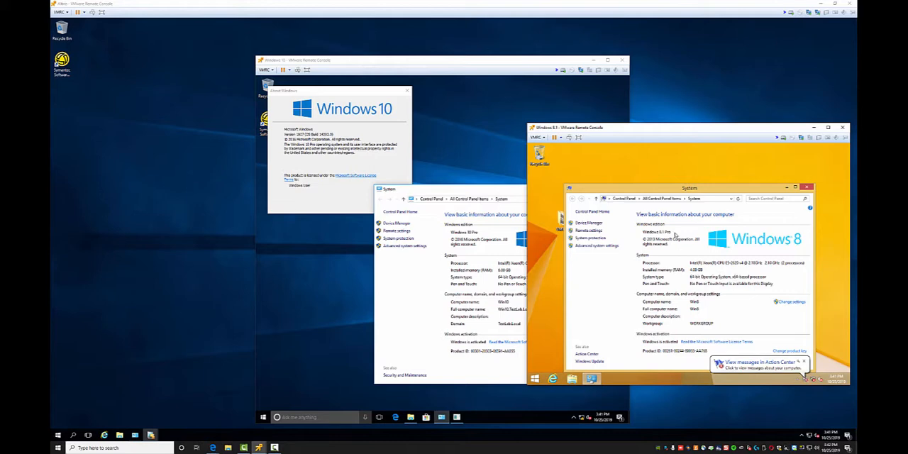
pyautogui.click(797, 380)
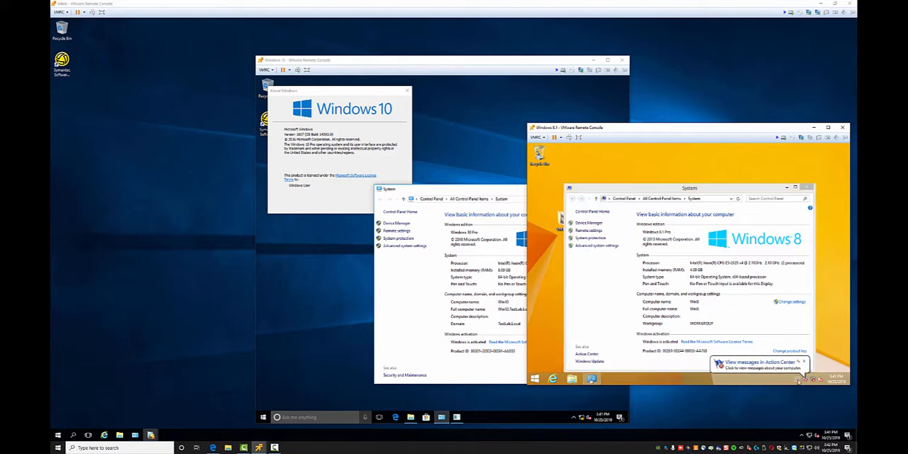
pyautogui.click(797, 380)
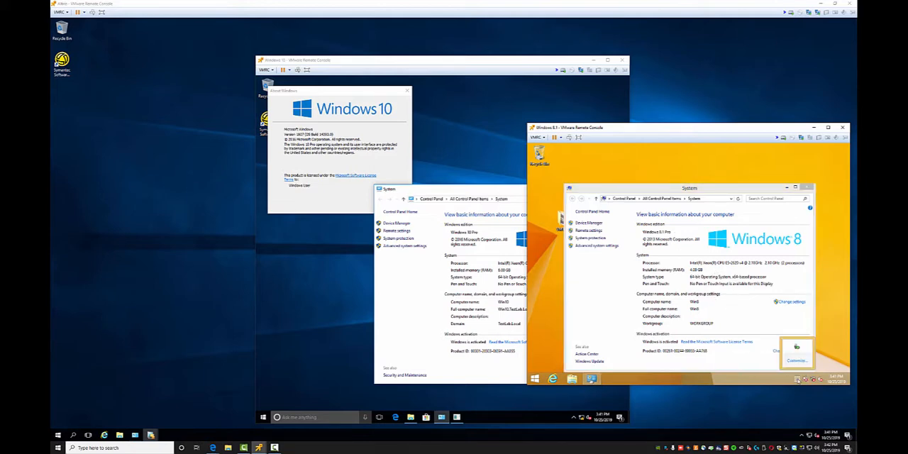
# Look through the installed apps list on the Windows 8.1 machine and return to its desktop.
pyautogui.click(534, 380)
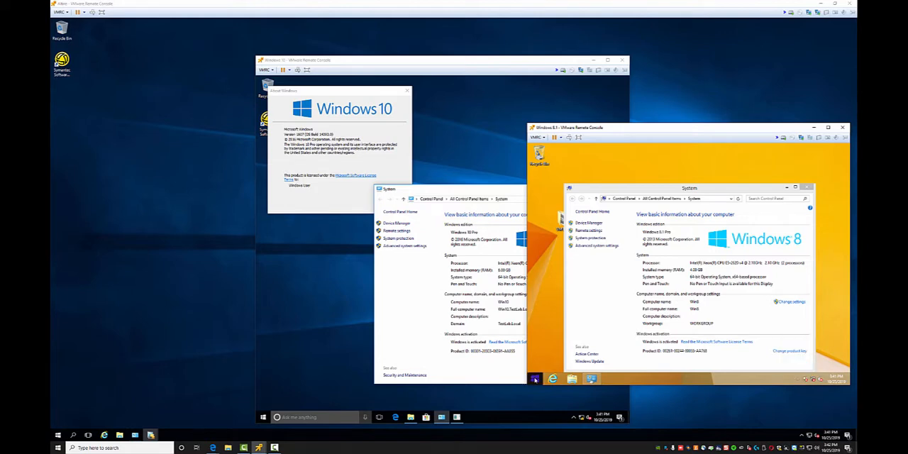
pyautogui.rightClick(535, 379)
pyautogui.click(610, 367)
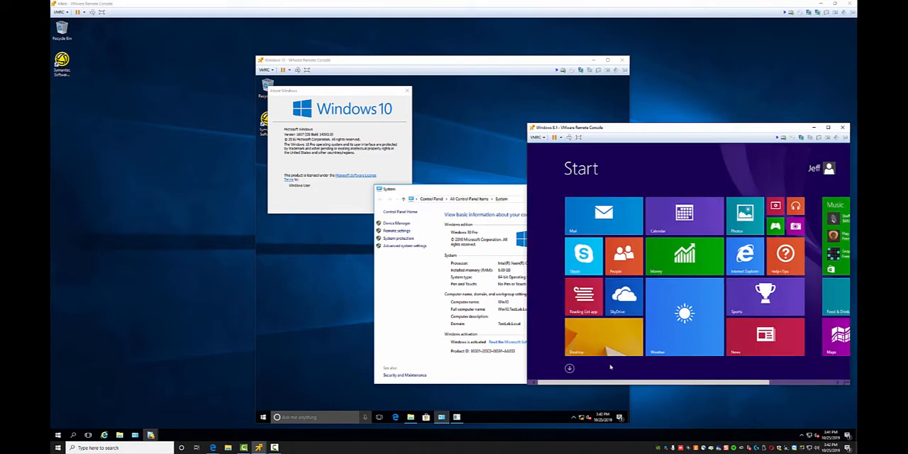
pyautogui.click(571, 369)
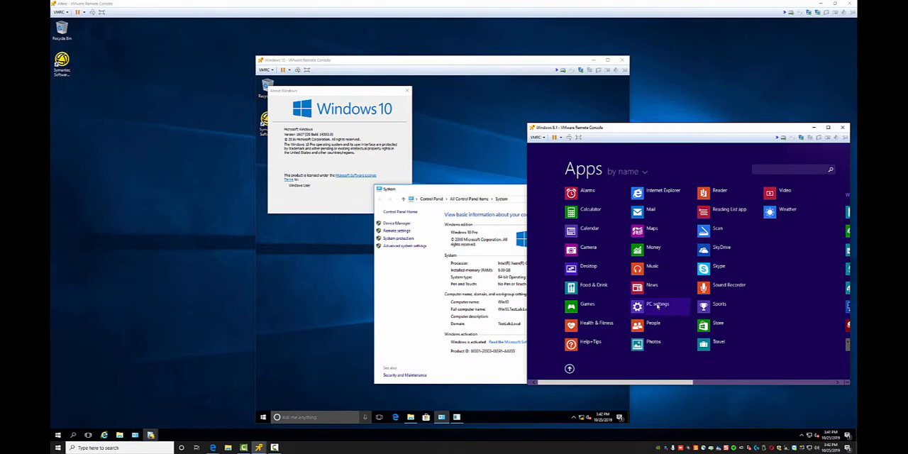
pyautogui.scroll(-2, 657, 306)
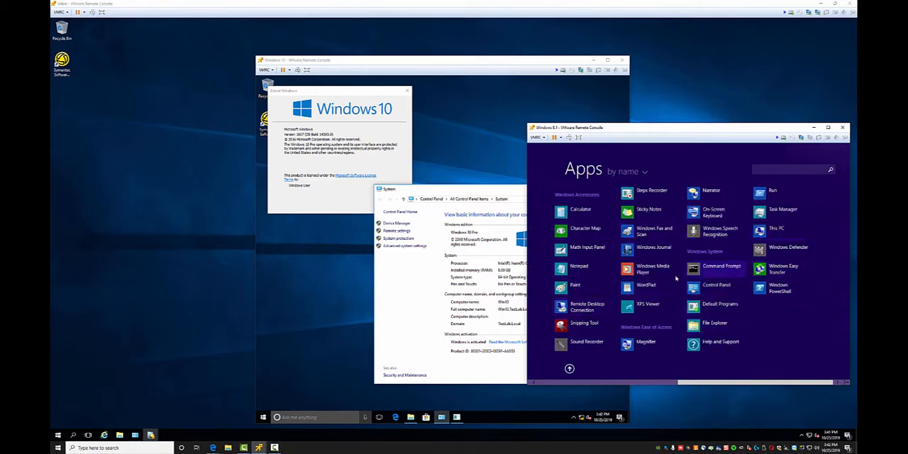
pyautogui.scroll(4, 667, 284)
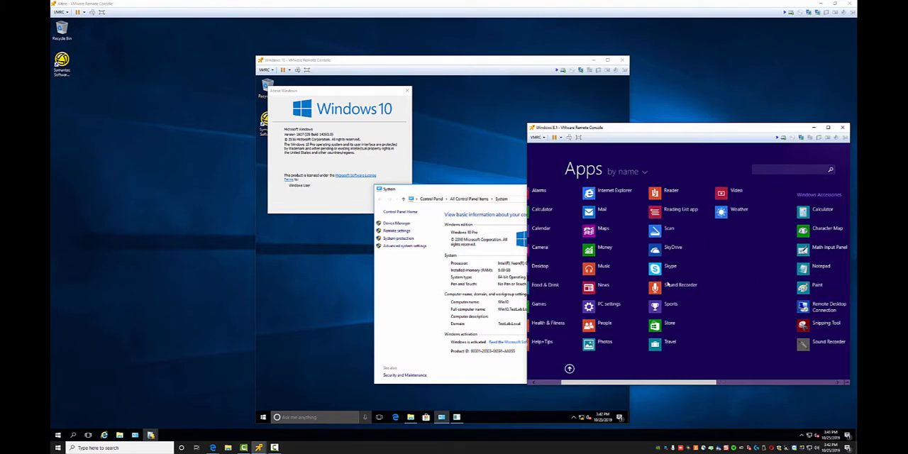
pyautogui.click(568, 369)
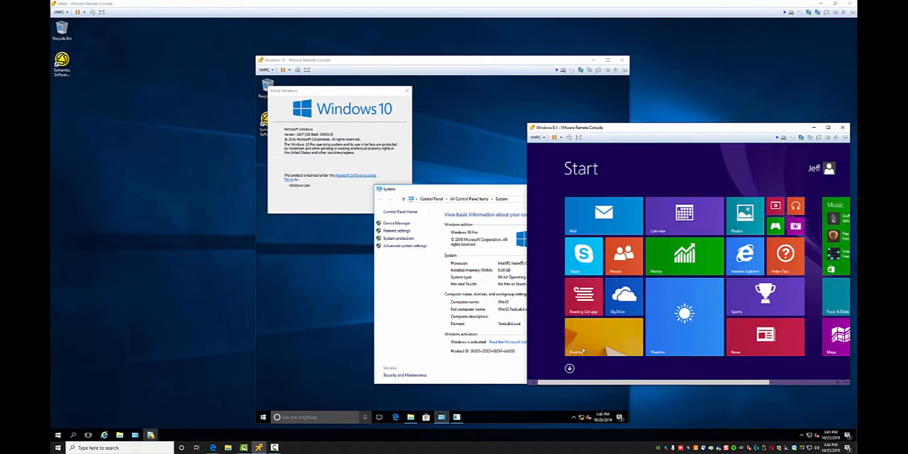
pyautogui.click(583, 350)
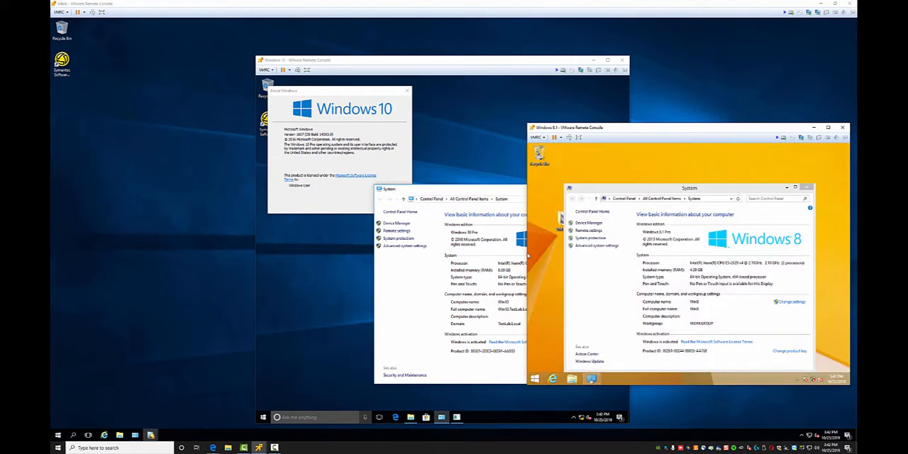
# Bring up the Windows 7 console and the DC console to check the system information of both machines.
pyautogui.moveTo(259, 448)
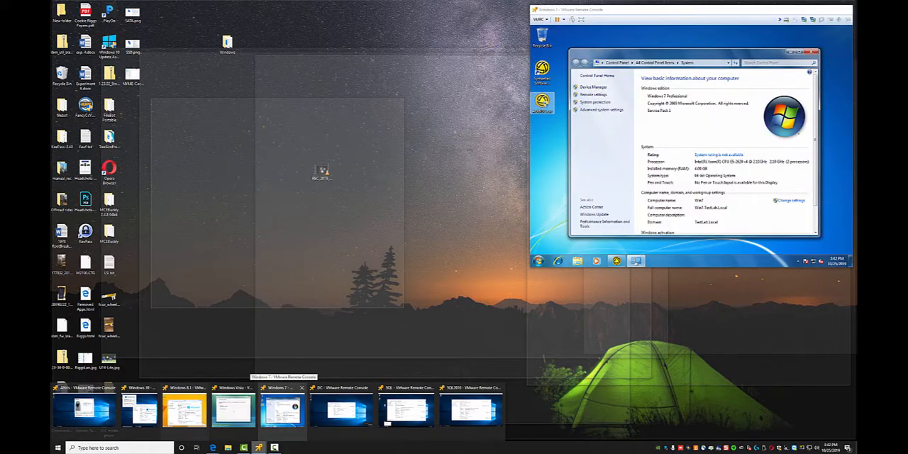
pyautogui.click(283, 411)
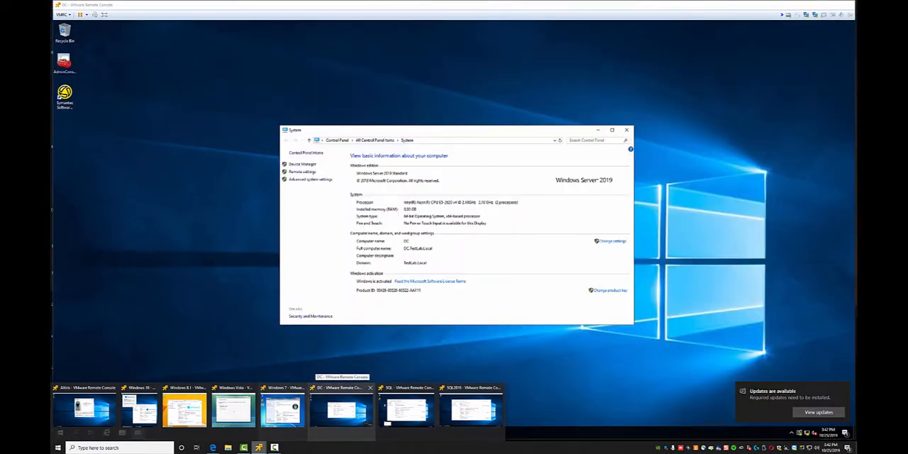
pyautogui.click(341, 408)
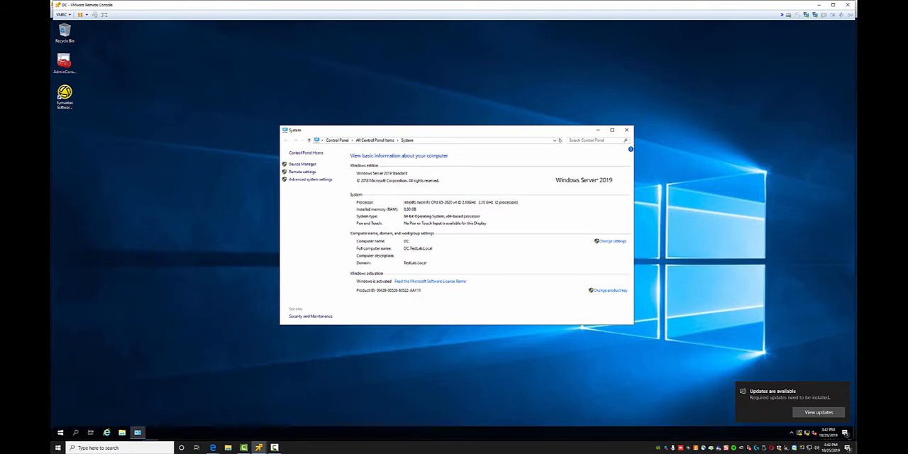
pyautogui.click(258, 446)
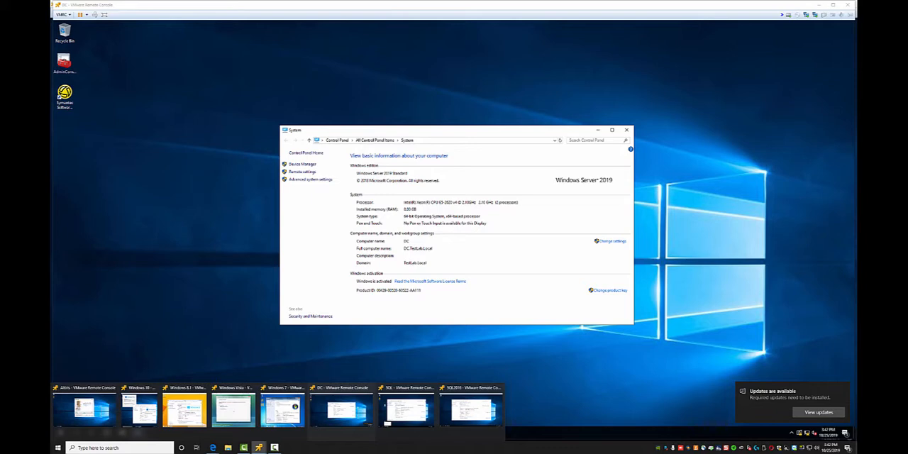
pyautogui.click(342, 410)
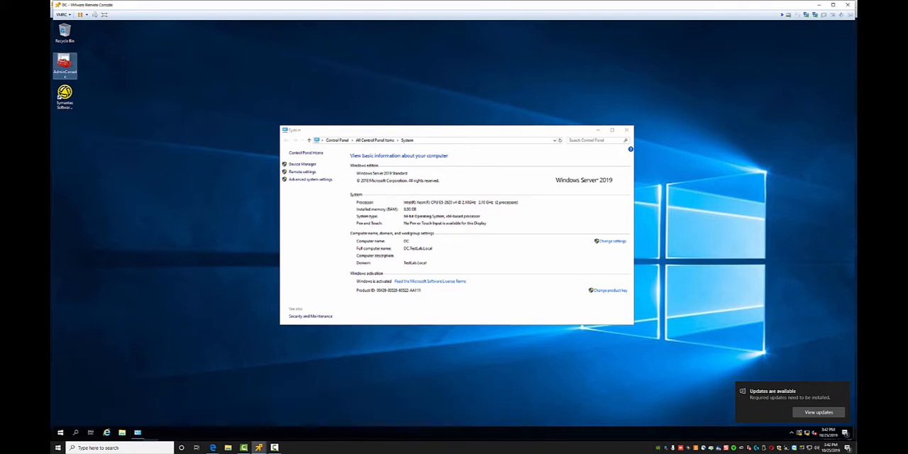
# Open AdminConsole on the domain controller, review the computer accounts in the default Computers container and the TestLab Computers and Servers units, and minimize it.
pyautogui.doubleClick(64, 64)
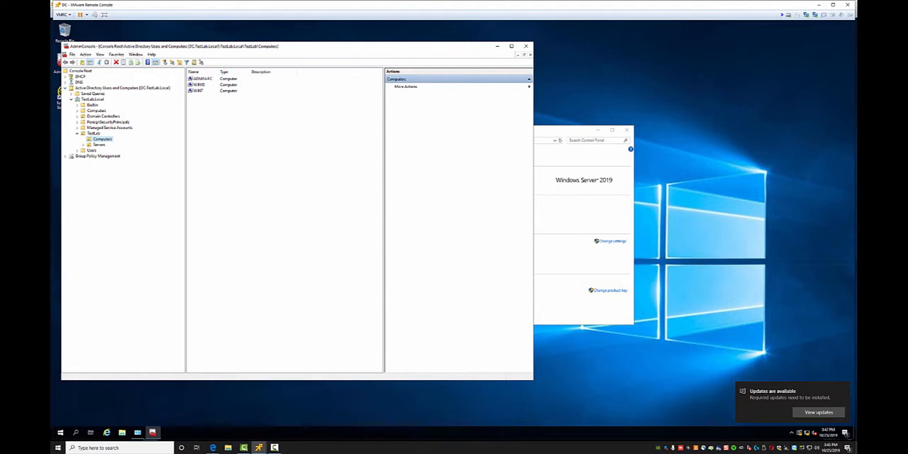
pyautogui.click(202, 79)
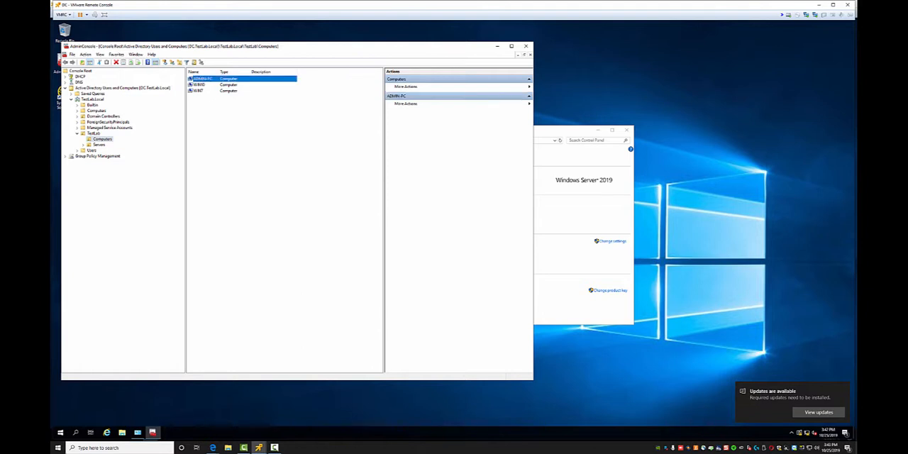
pyautogui.click(261, 153)
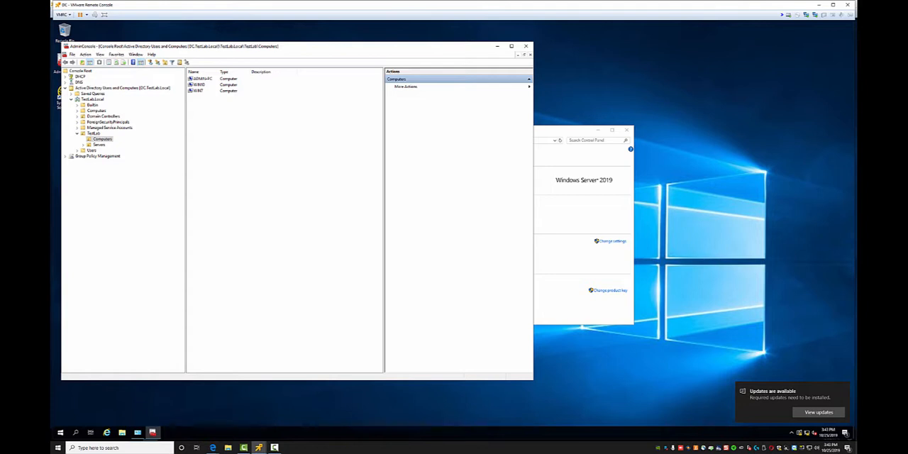
pyautogui.click(97, 111)
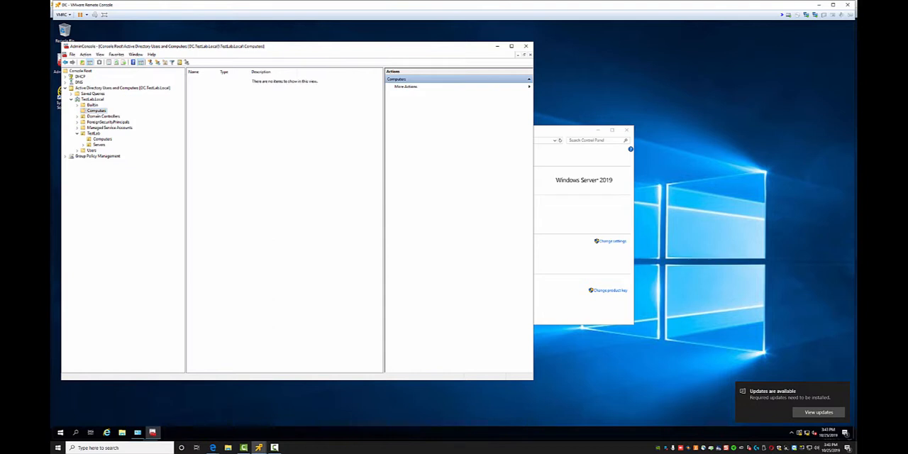
pyautogui.click(99, 145)
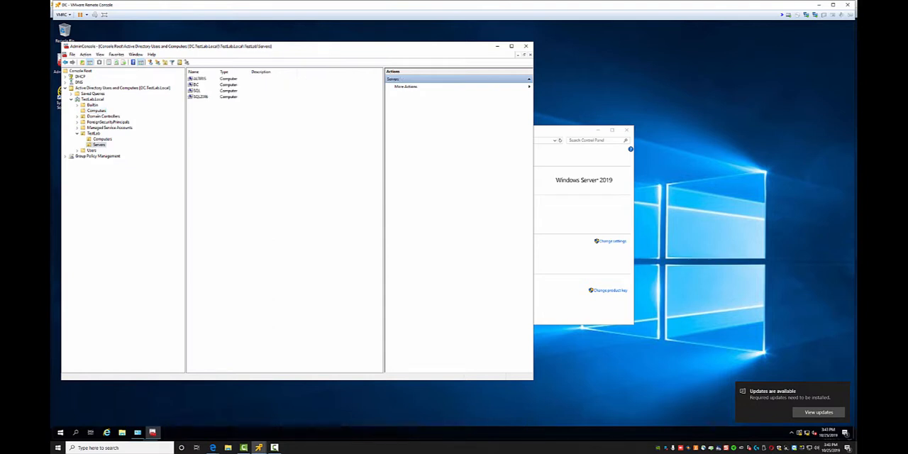
pyautogui.click(496, 45)
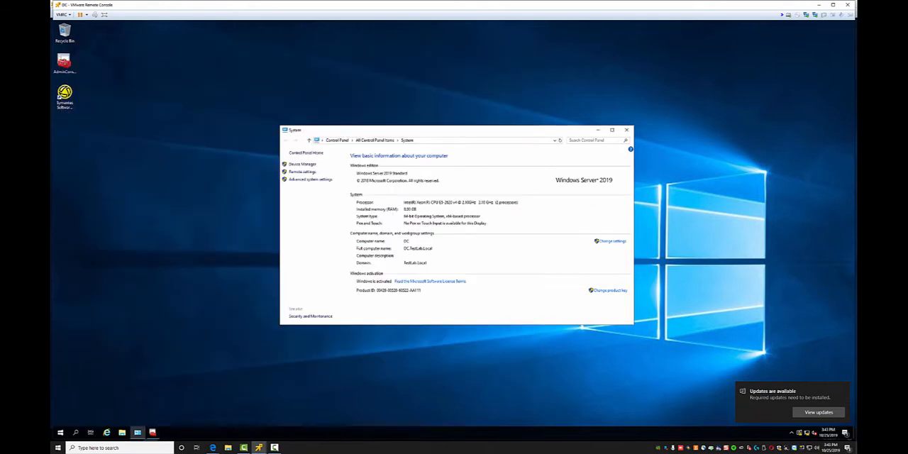
# Switch to the SQL server console and check its system information and the programs installed under Microsoft SQL Server 2016.
pyautogui.moveTo(258, 446)
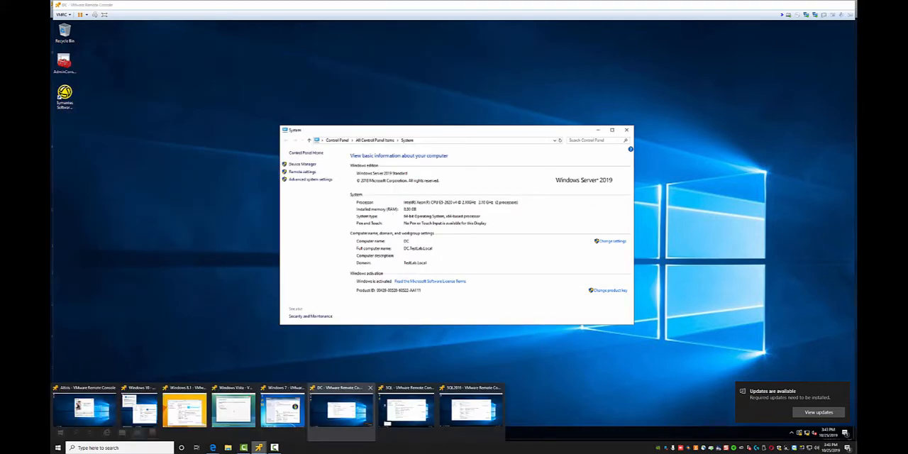
pyautogui.click(388, 423)
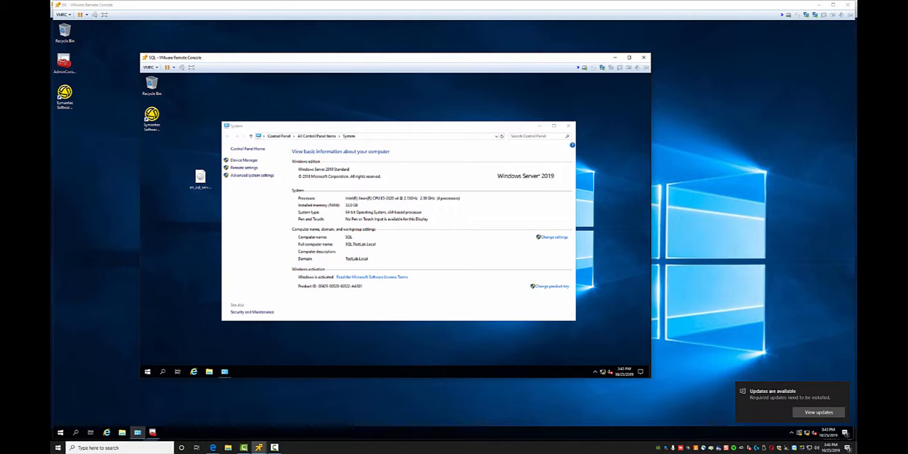
pyautogui.click(200, 178)
pyautogui.click(148, 371)
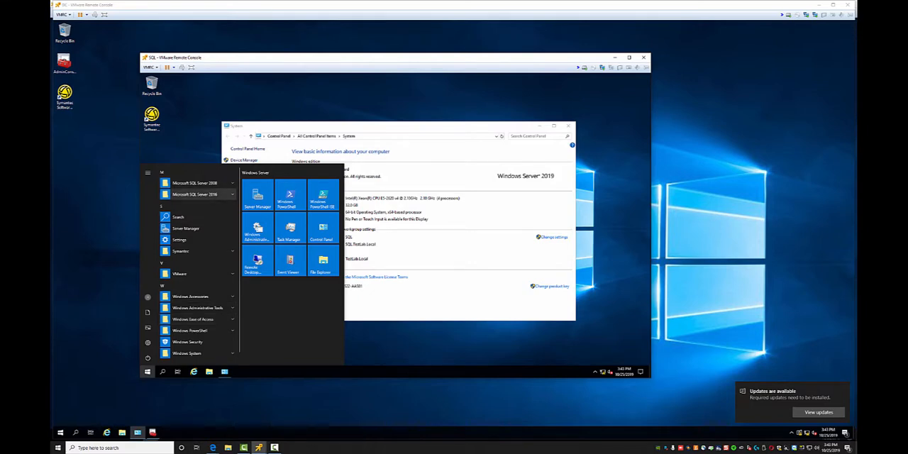
pyautogui.click(195, 194)
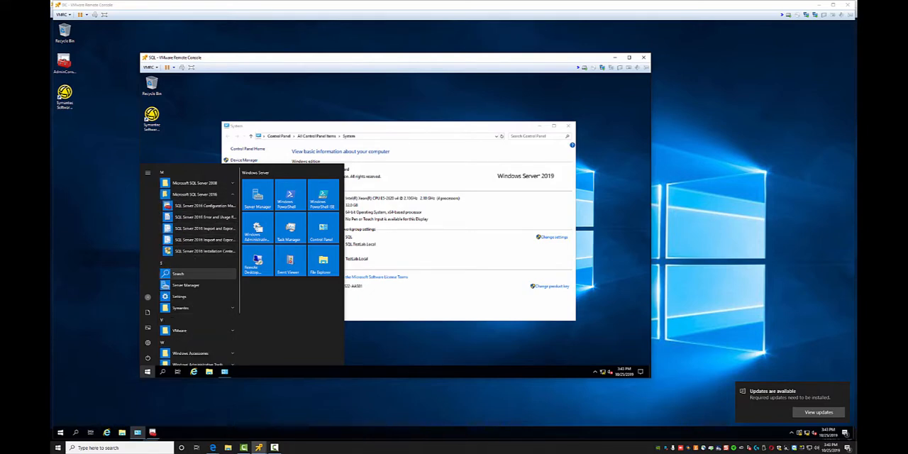
pyautogui.press('Escape')
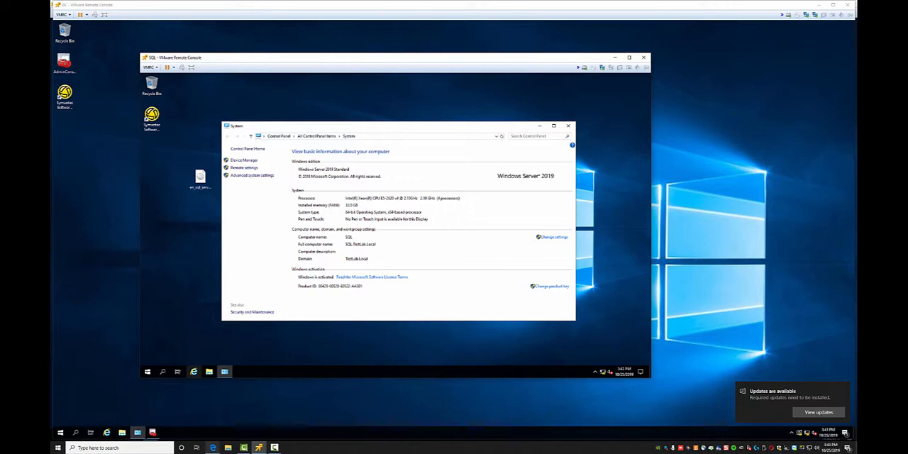
# Switch to the SQL2016 server console and check its system information and recently added programs.
pyautogui.moveTo(258, 447)
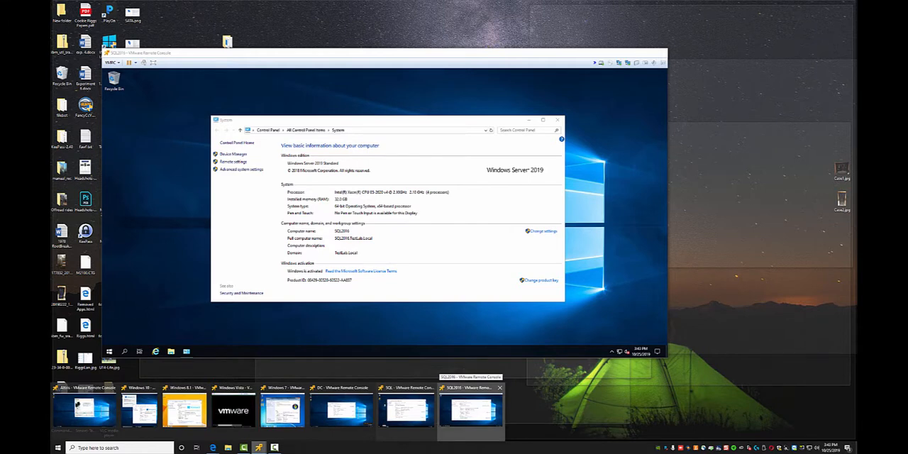
pyautogui.click(472, 408)
pyautogui.click(109, 351)
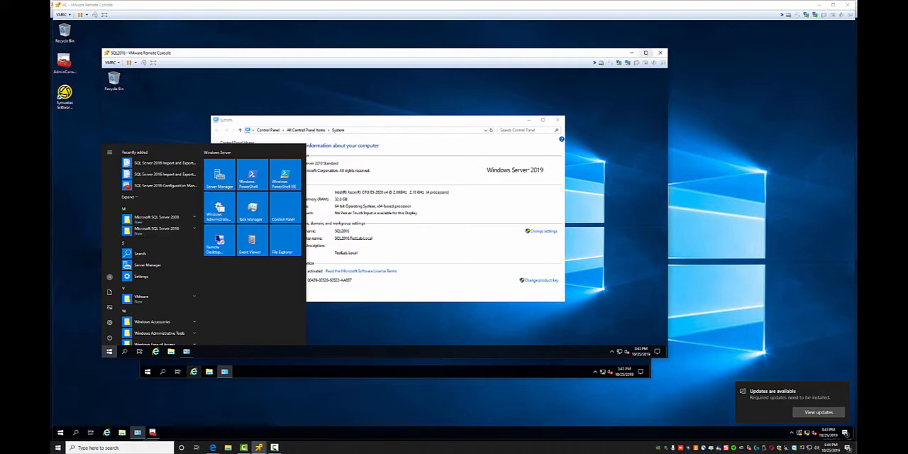
# Minimize the SQL2016, SQL and DC consoles and bring up the Windows Vista console to check its state.
pyautogui.click(631, 53)
pyautogui.click(614, 57)
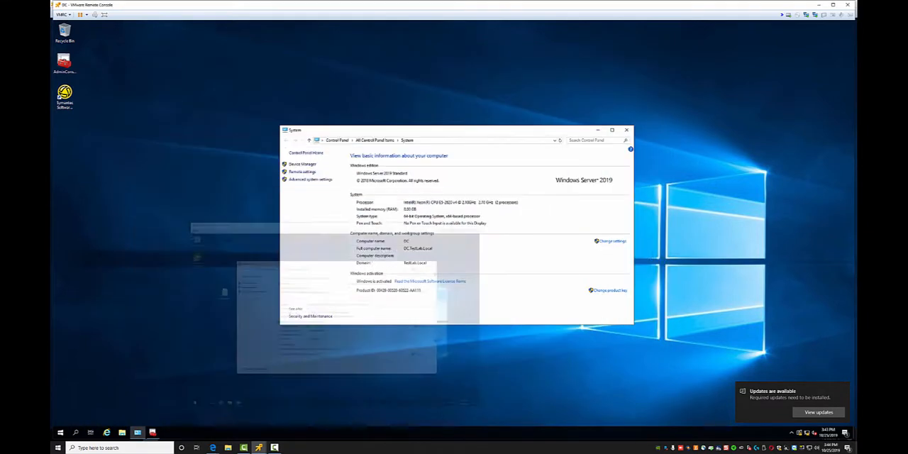
pyautogui.click(818, 5)
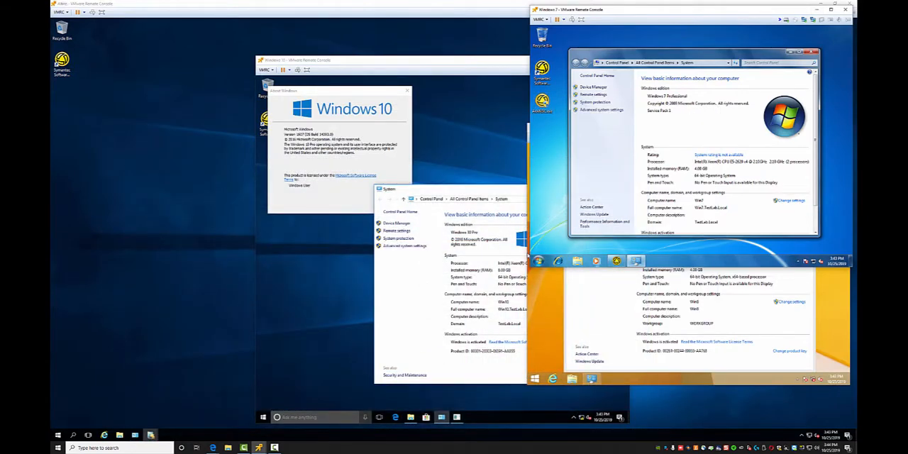
pyautogui.moveTo(258, 447)
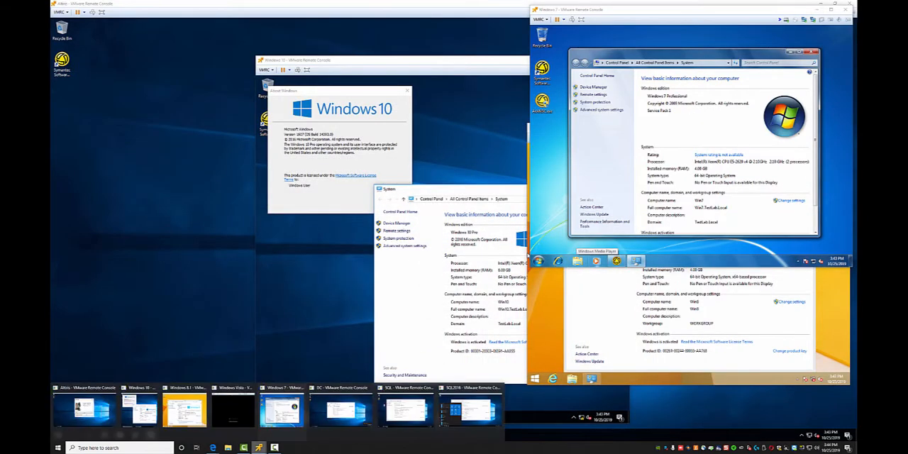
pyautogui.click(232, 408)
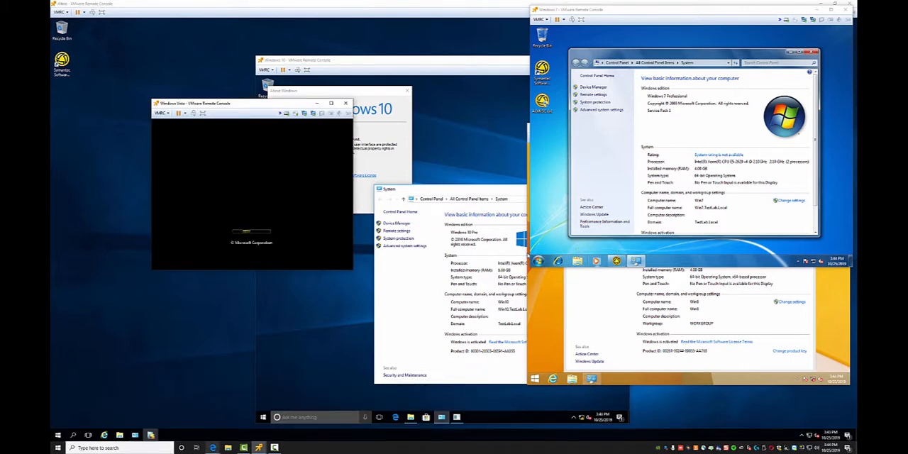
# Switch to the VMware ESXi host page in the browser, review the virtual machines and storage datastores, and narrow the Drive Type column.
pyautogui.click(213, 447)
pyautogui.click(188, 420)
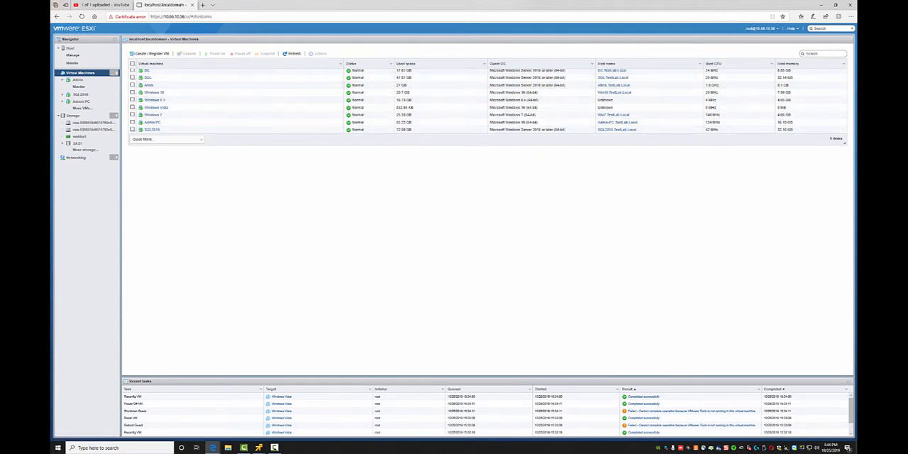
pyautogui.click(73, 116)
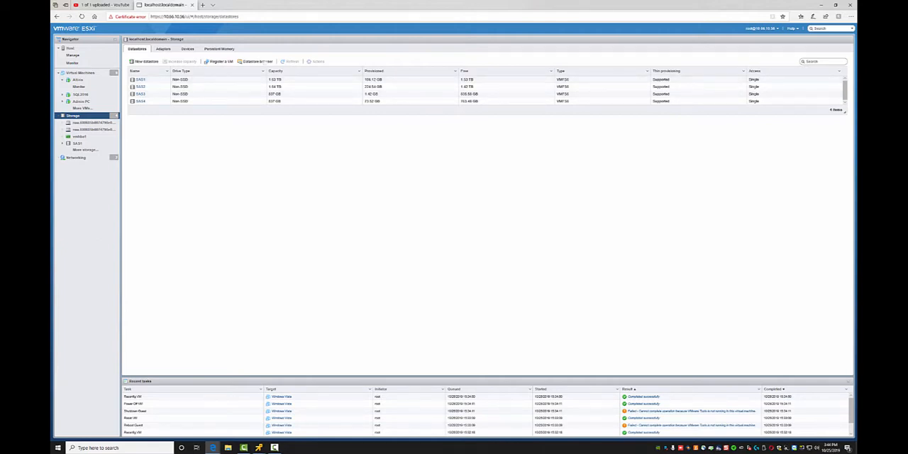
pyautogui.moveTo(265, 71); pyautogui.dragTo(218, 70)
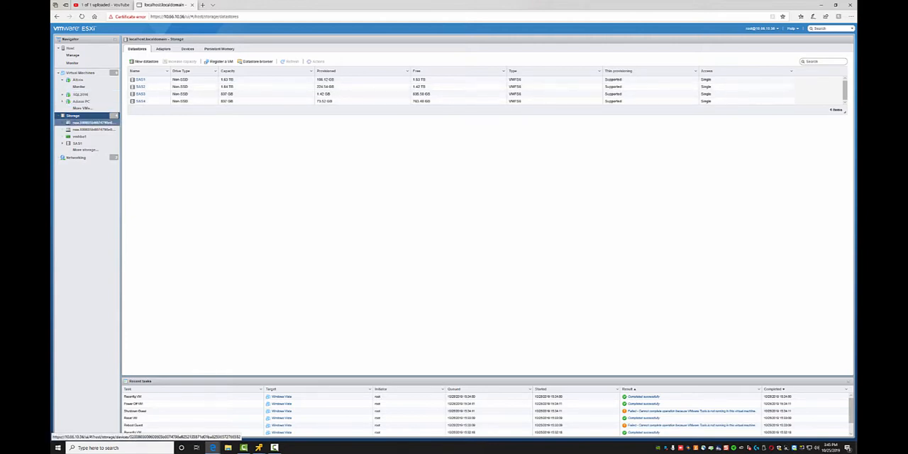
# Check the Windows Vista console's setup state and switch to the Altiris server console to check the upgrade progress in Symantec Installation Manager.
pyautogui.moveTo(258, 447)
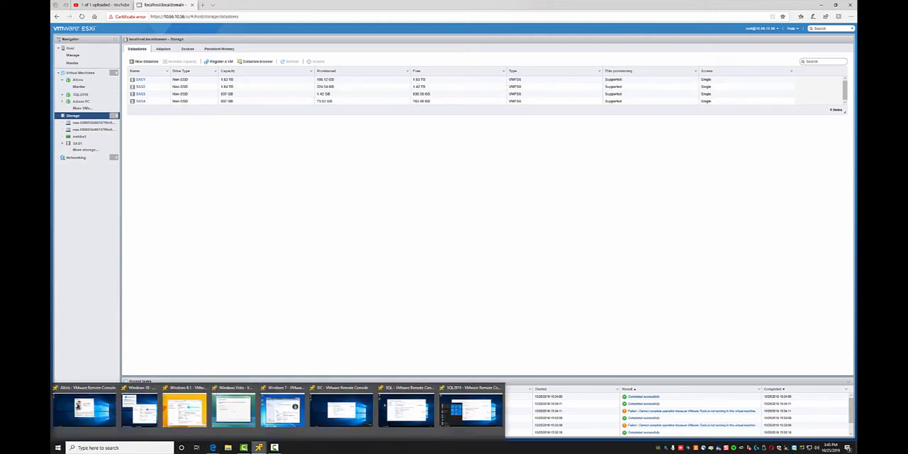
pyautogui.click(234, 408)
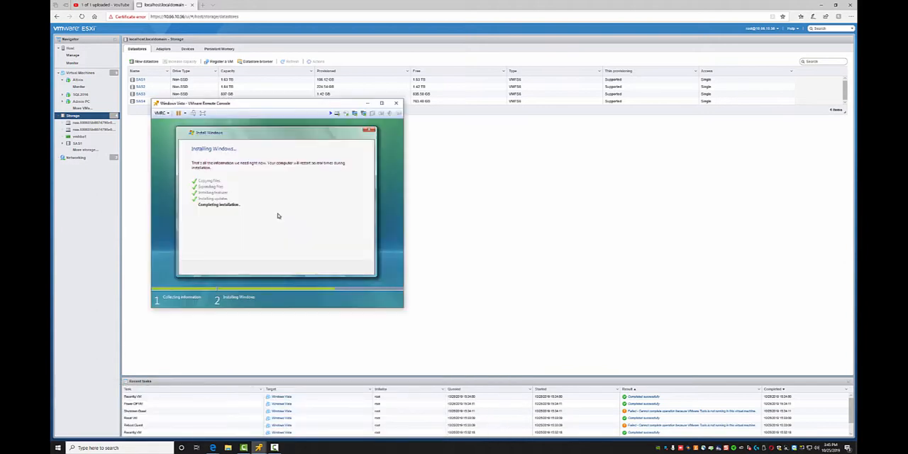
pyautogui.click(258, 447)
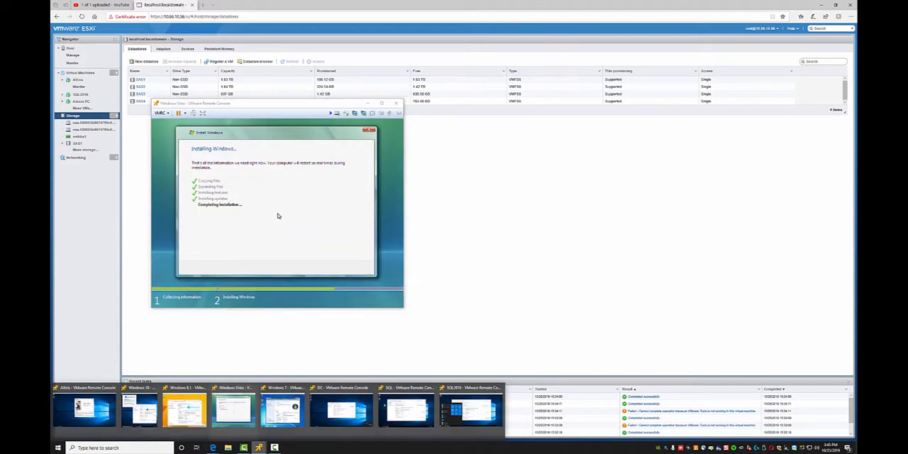
pyautogui.click(83, 410)
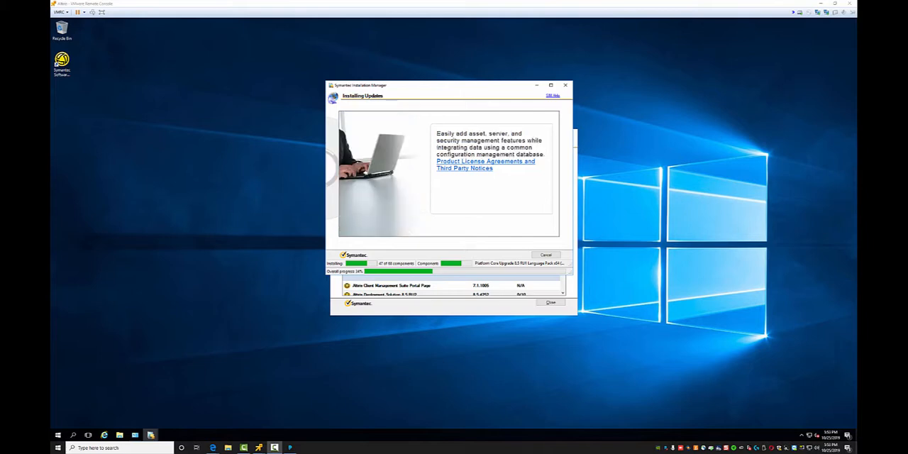
pyautogui.moveTo(448, 85); pyautogui.dragTo(483, 81)
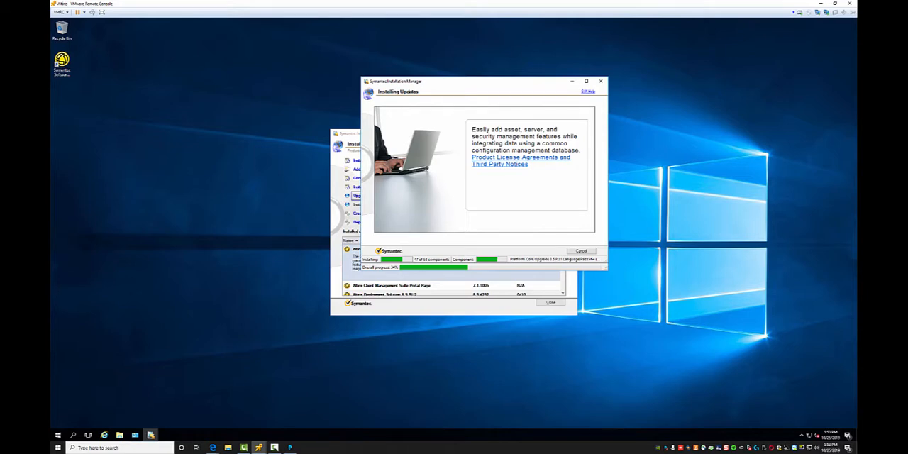
pyautogui.moveTo(501, 84); pyautogui.dragTo(455, 94)
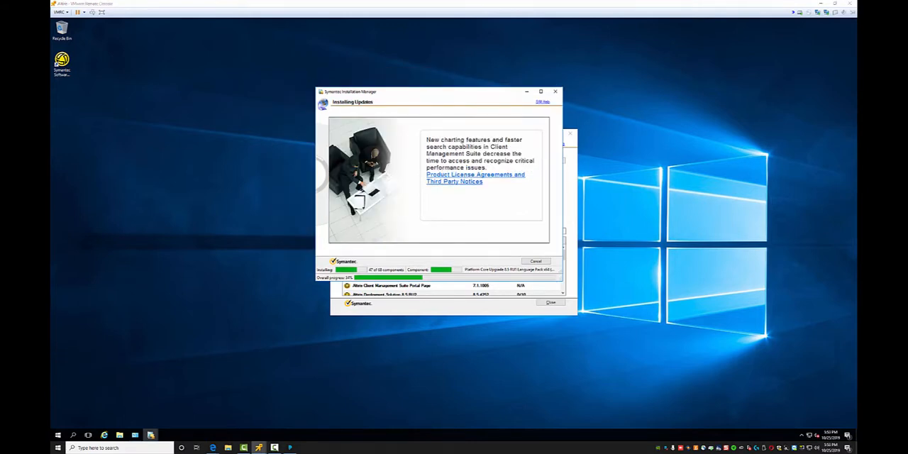
# Disconnect Network adapter 2 in the Admin PC virtual machine's settings and move its console window out of the way.
pyautogui.moveTo(856, 17); pyautogui.dragTo(487, 64)
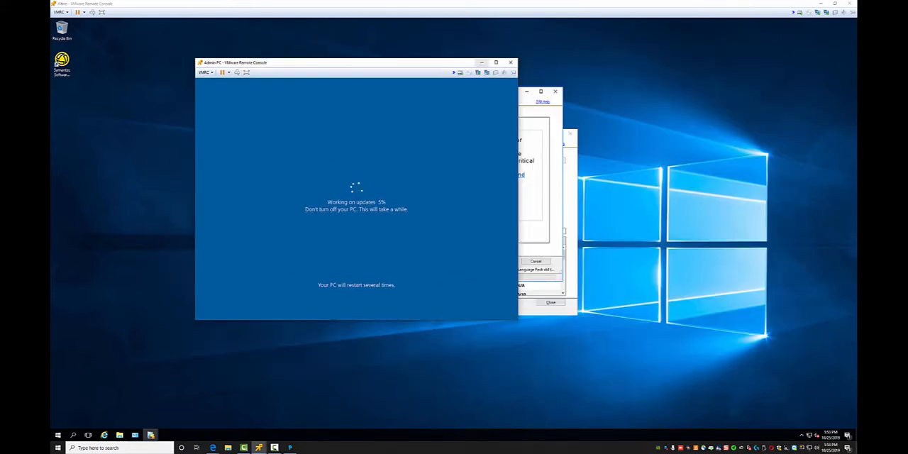
pyautogui.click(205, 73)
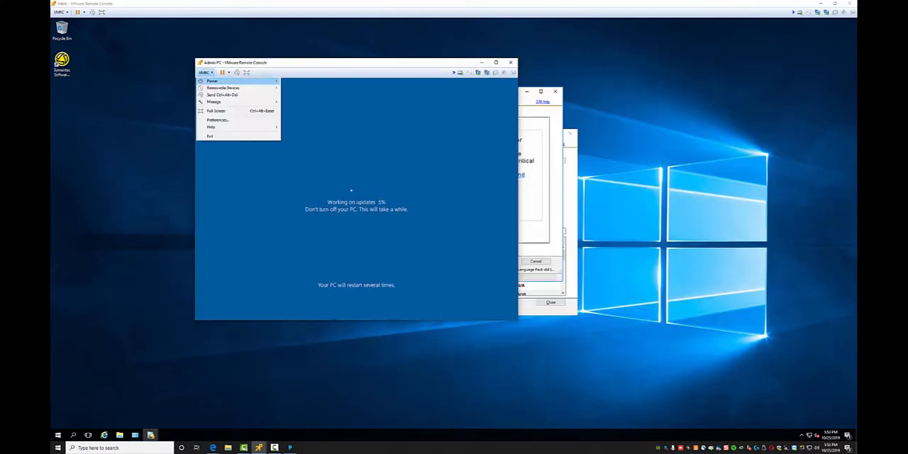
pyautogui.moveTo(234, 88)
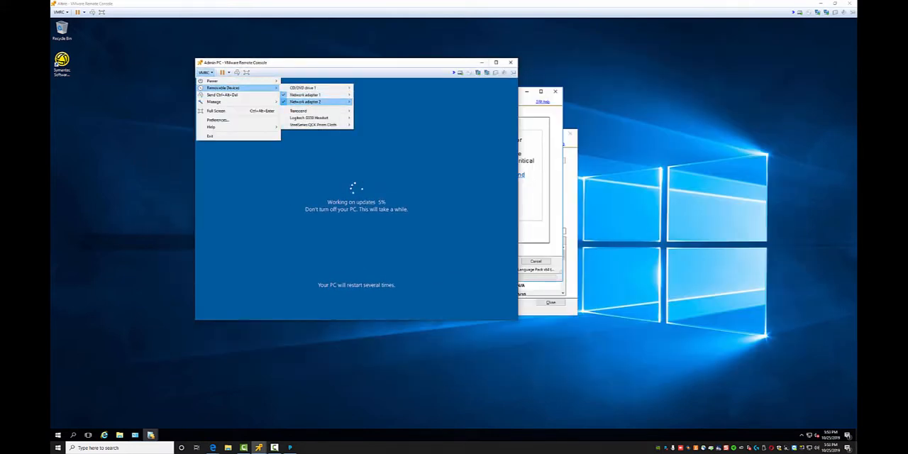
pyautogui.moveTo(316, 94)
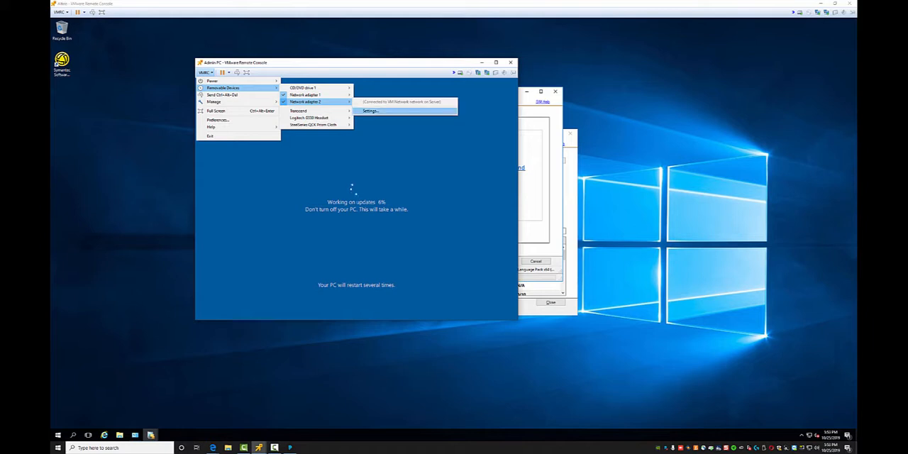
pyautogui.click(370, 111)
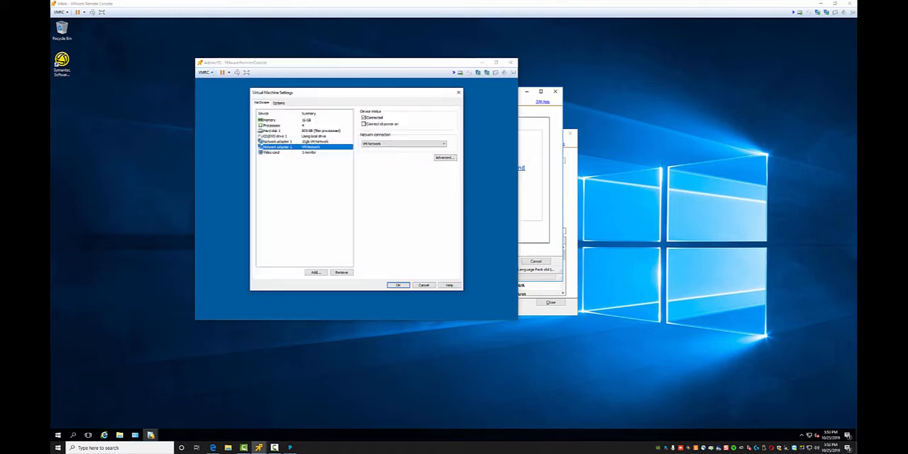
pyautogui.click(364, 118)
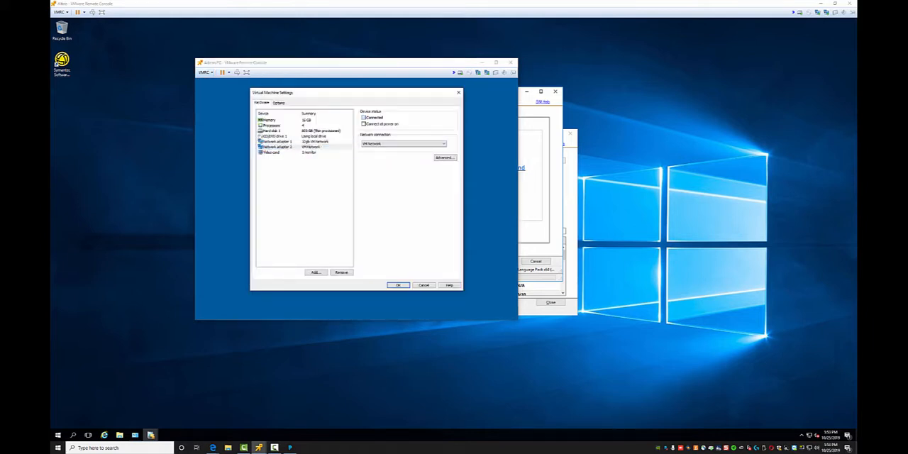
pyautogui.click(398, 284)
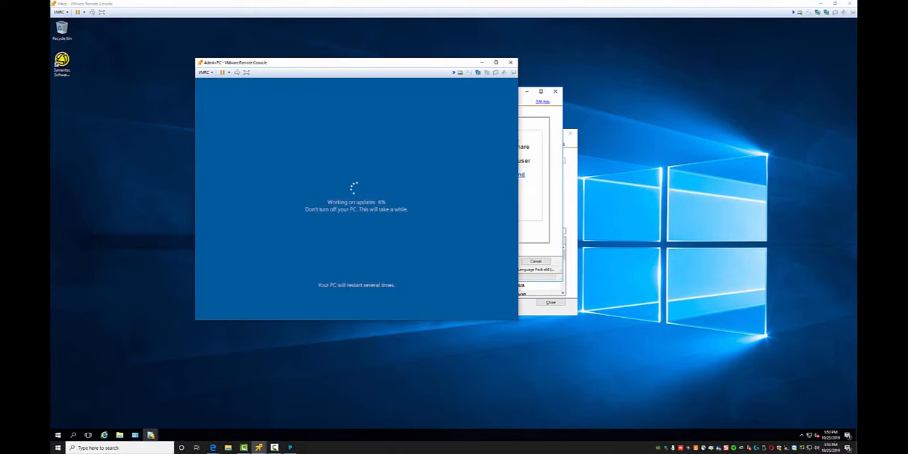
pyautogui.moveTo(323, 62); pyautogui.dragTo(907, 83)
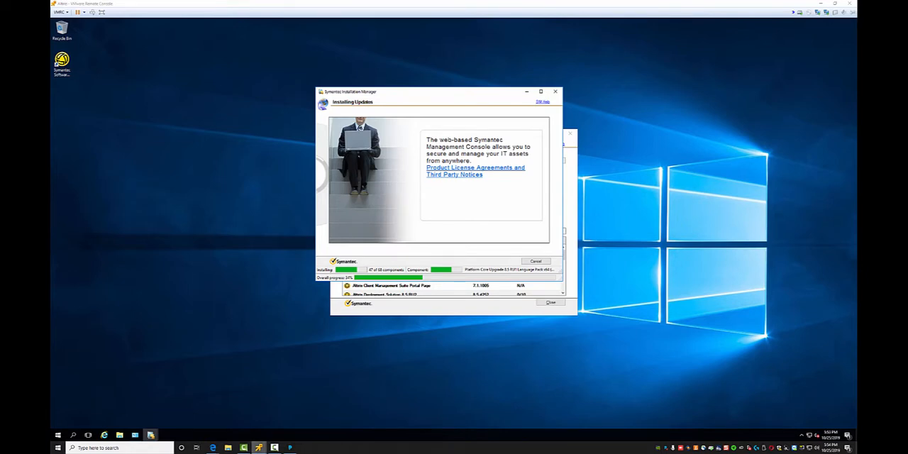
# Bring up the Windows Vista console and check its Welcome Center.
pyautogui.click(472, 405)
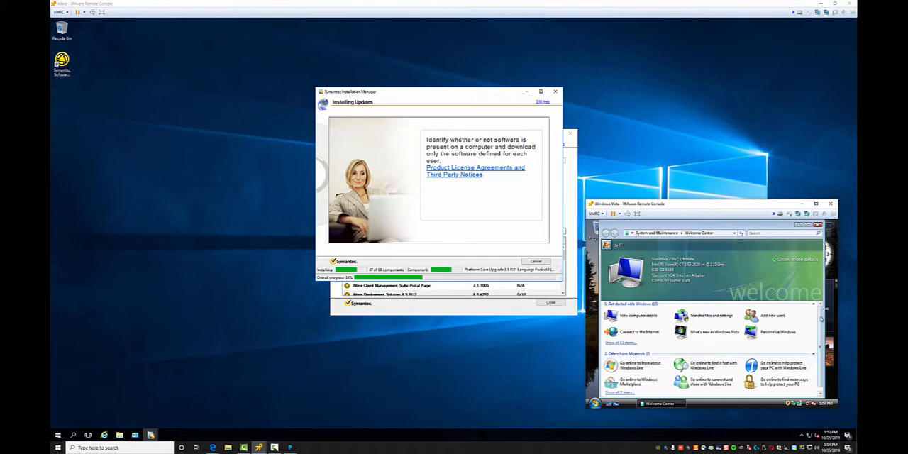
pyautogui.moveTo(819, 318); pyautogui.dragTo(821, 327)
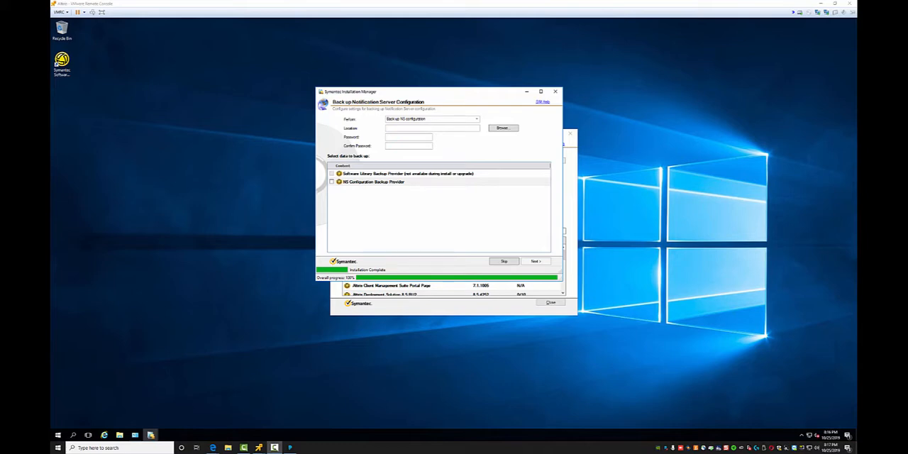
# Skip the Notification Server configuration backup and finish the installation, launching the Symantec Management Console without the Notification Server Migration Wizard.
pyautogui.click(503, 261)
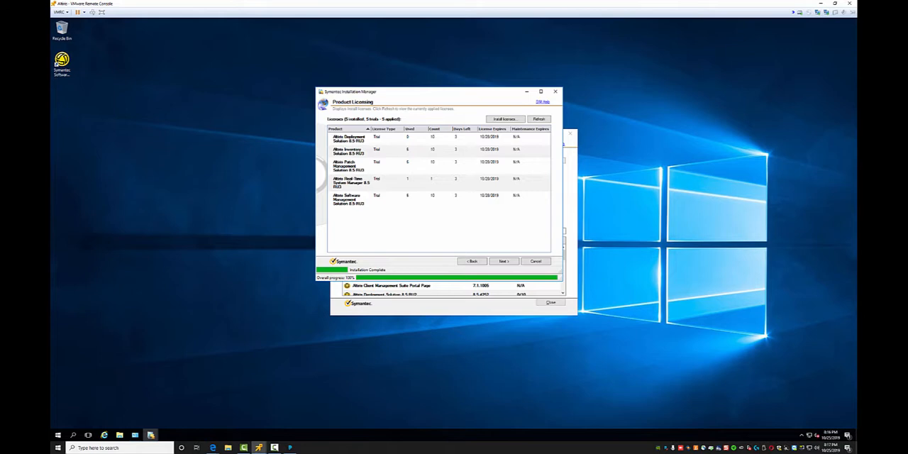
pyautogui.click(503, 261)
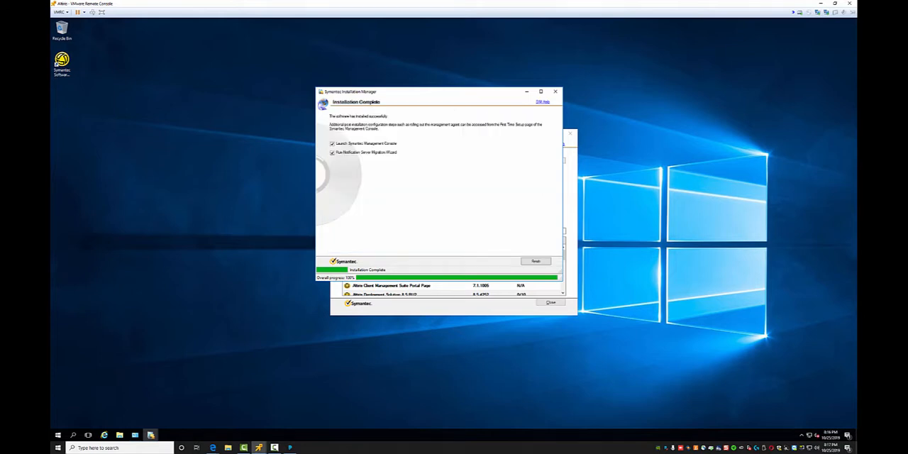
pyautogui.click(332, 153)
pyautogui.click(536, 261)
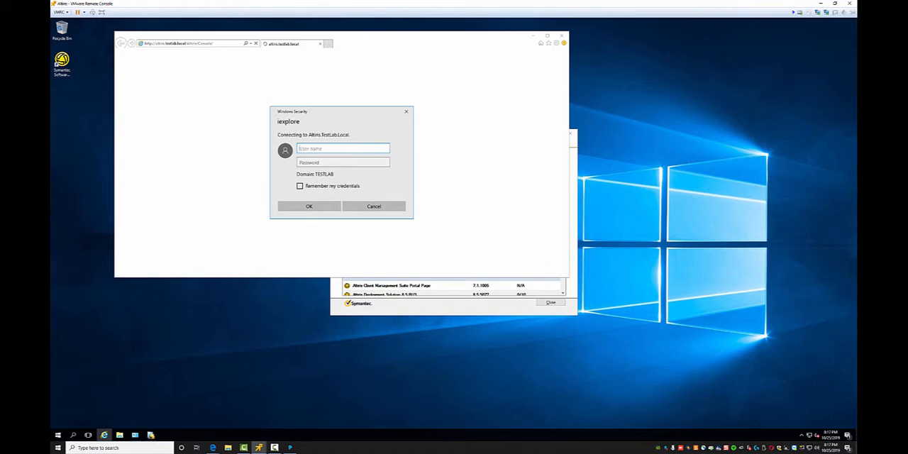
# Sign in to the Symantec Management Console with the account's user name and password, and reposition the browser window.
pyautogui.write('Altiris')
pyautogui.press('Tab')
pyautogui.write('P@ssw0rd')
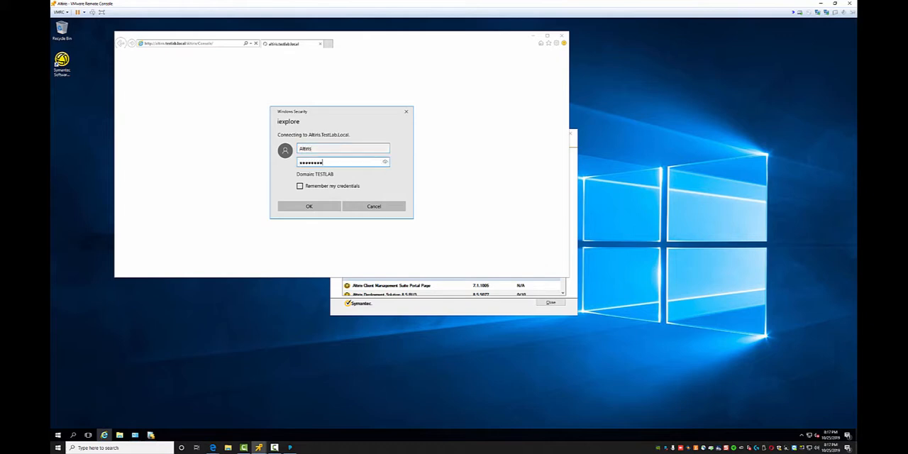
pyautogui.press('Return')
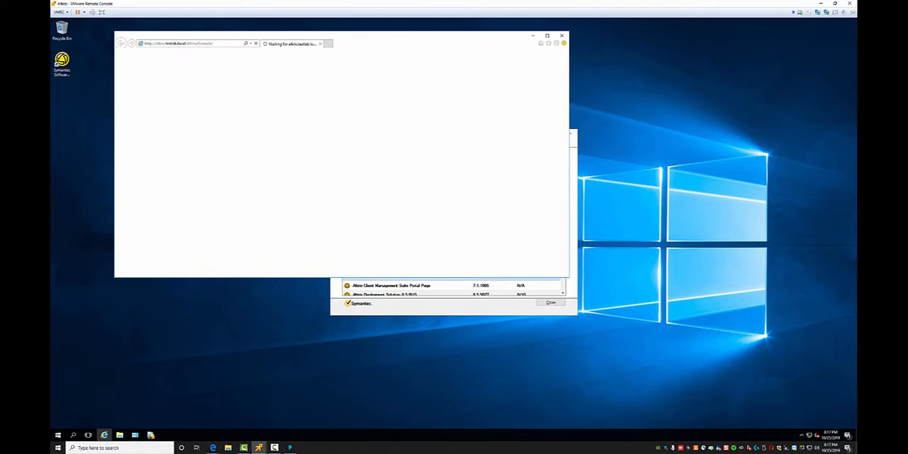
pyautogui.moveTo(360, 38); pyautogui.dragTo(507, 67)
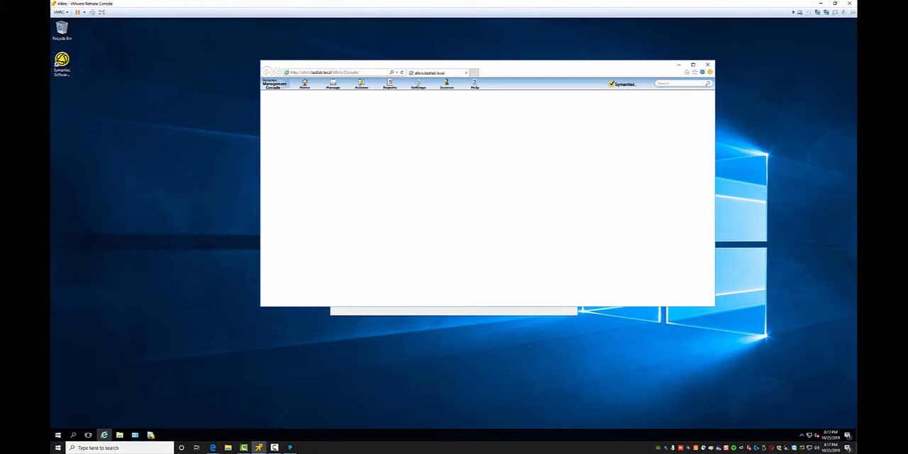
# Set the browser's Trusted sites zone logon to automatic logon with current user name and password, and apply the change.
pyautogui.click(701, 72)
pyautogui.click(663, 154)
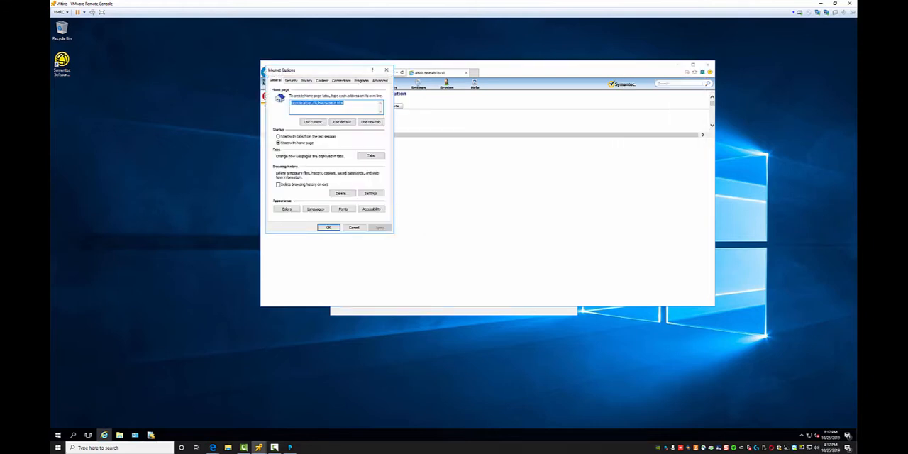
pyautogui.click(290, 81)
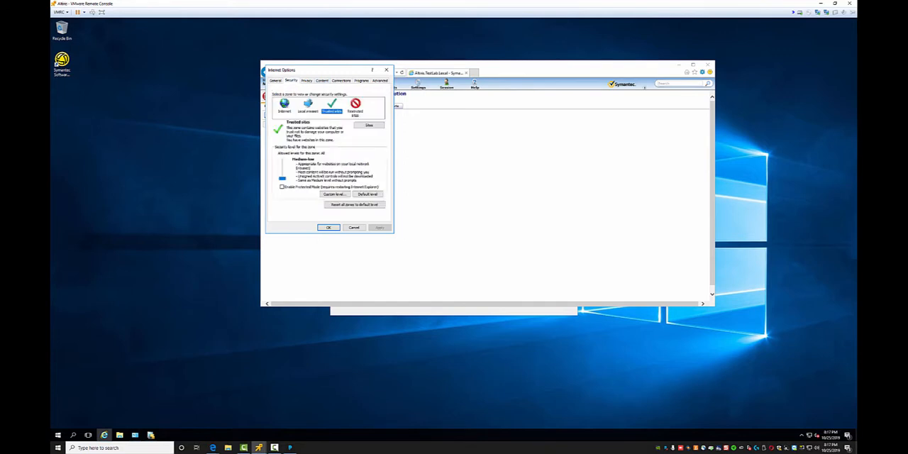
pyautogui.click(333, 194)
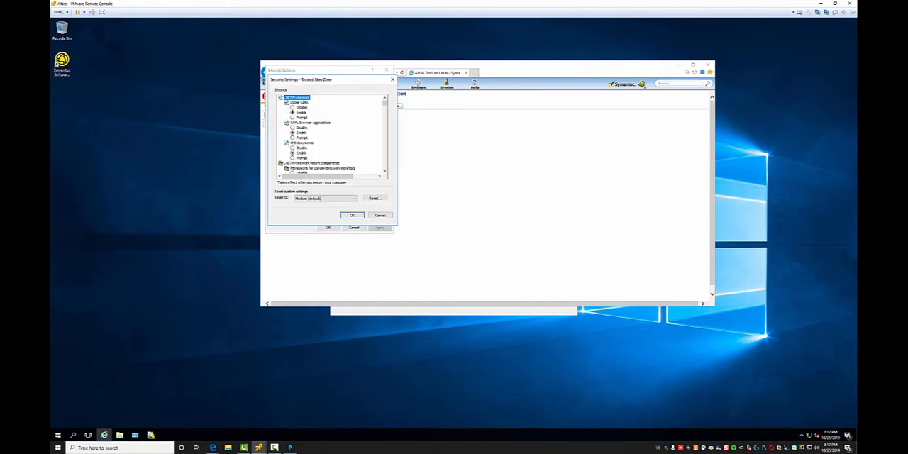
pyautogui.scroll(-15, 331, 135)
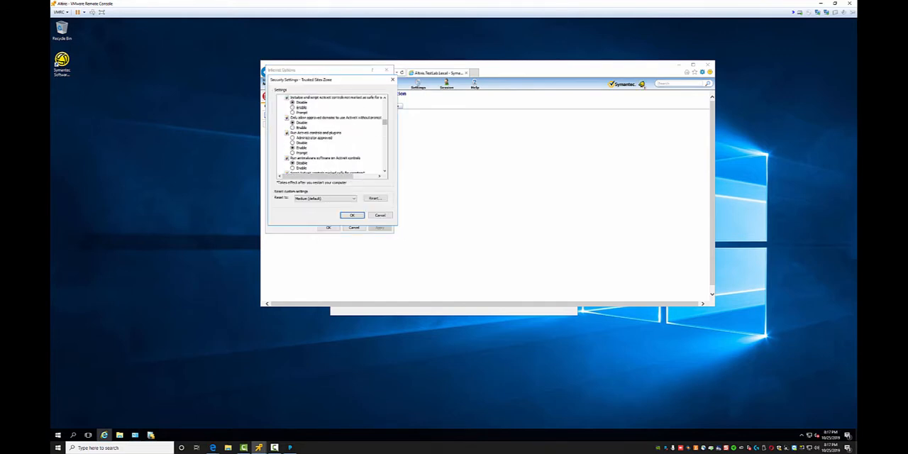
pyautogui.scroll(-3, 330, 135)
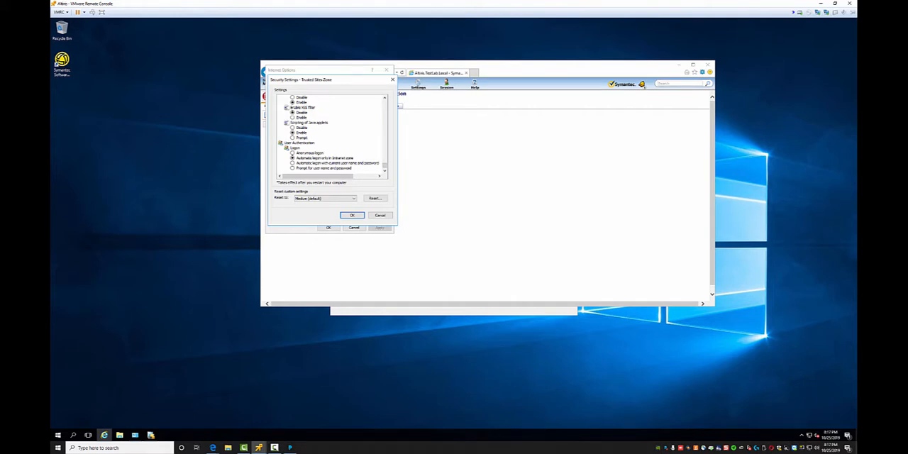
pyautogui.click(331, 163)
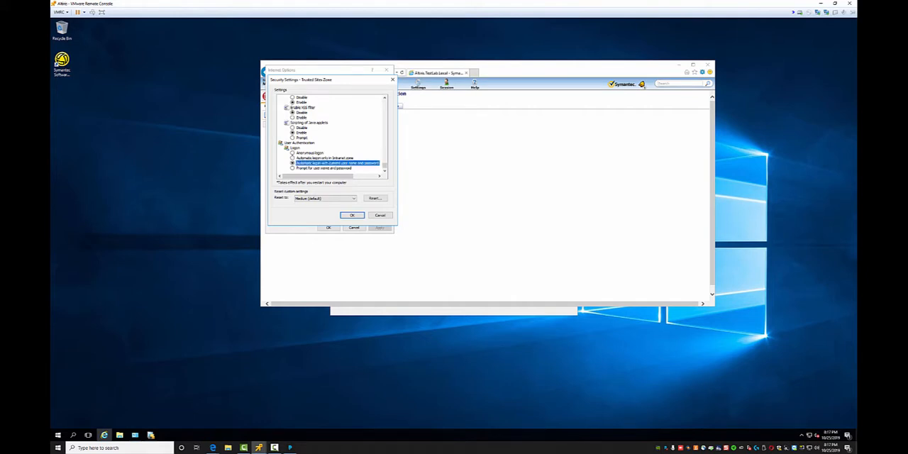
pyautogui.click(351, 215)
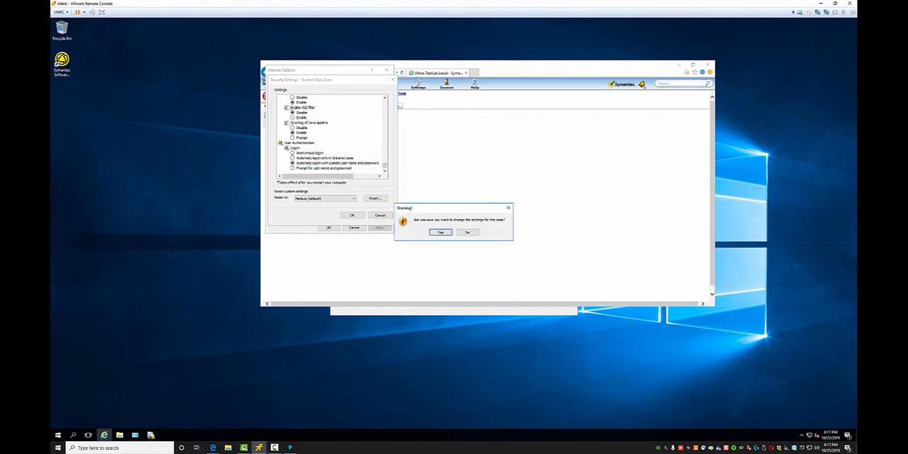
pyautogui.click(440, 232)
pyautogui.click(328, 227)
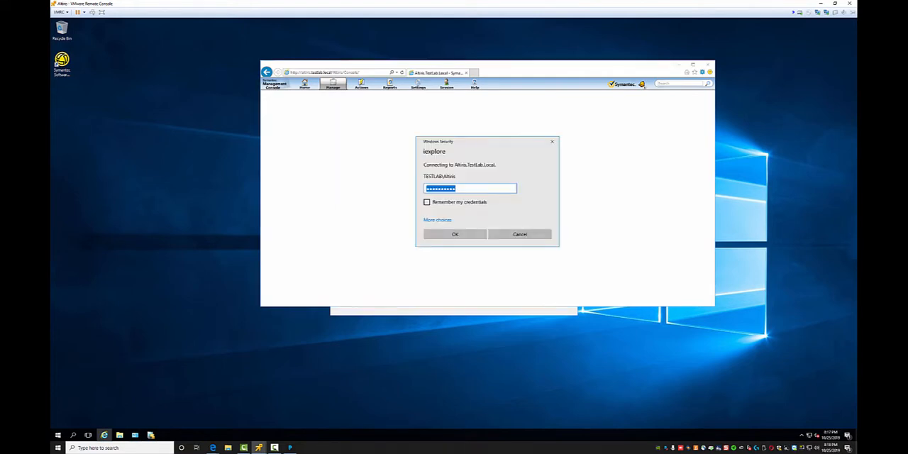
# Submit the prefilled sign-in credentials for the management console and make the browser window taller to show the computers view.
pyautogui.press('Return')
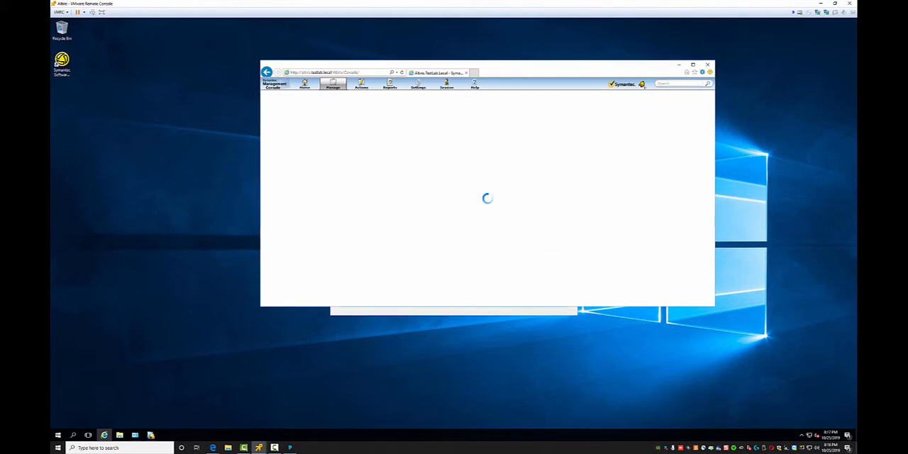
pyautogui.moveTo(641, 306); pyautogui.dragTo(641, 369)
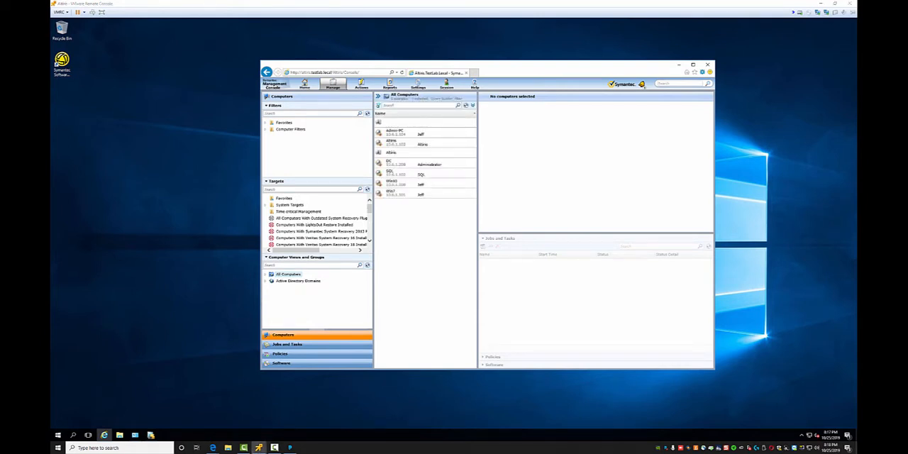
# Bring up the Admin PC console, maximize it, and open Microsoft Edge on that machine.
pyautogui.moveTo(907, 13); pyautogui.dragTo(310, 59)
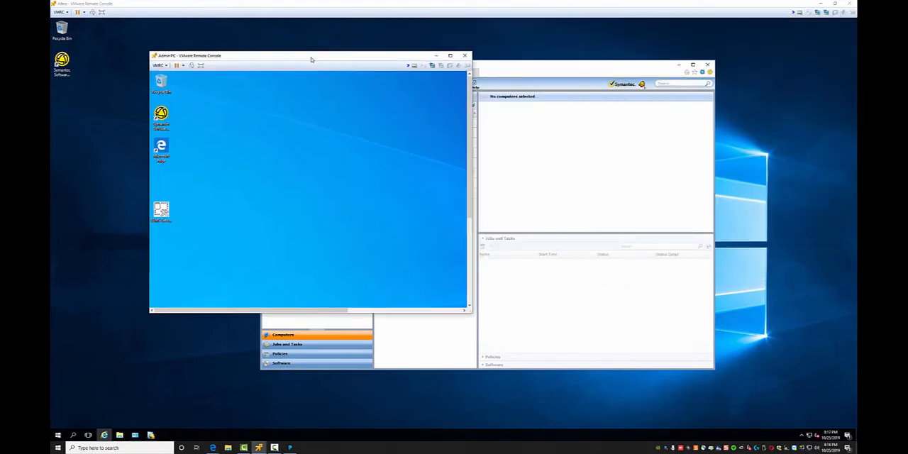
pyautogui.doubleClick(310, 59)
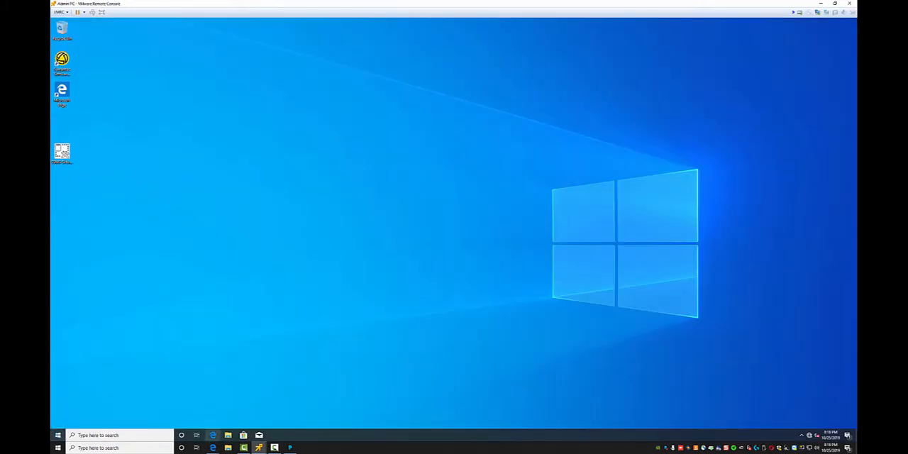
pyautogui.click(212, 435)
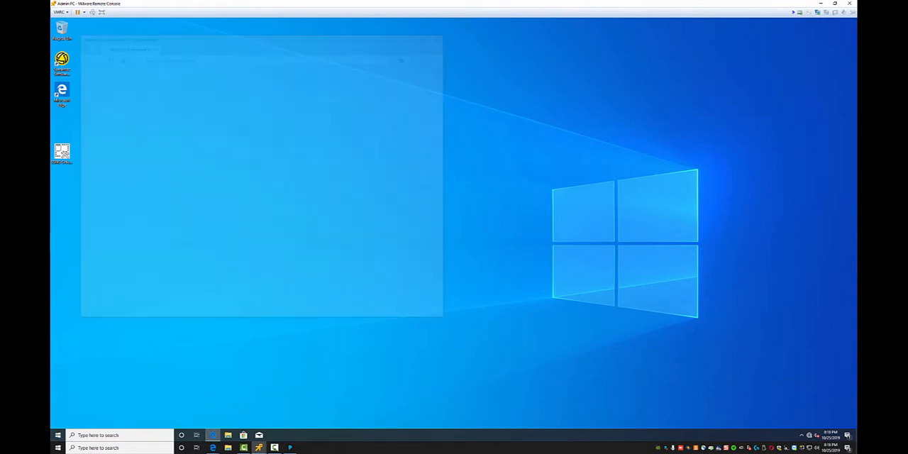
pyautogui.click(444, 35)
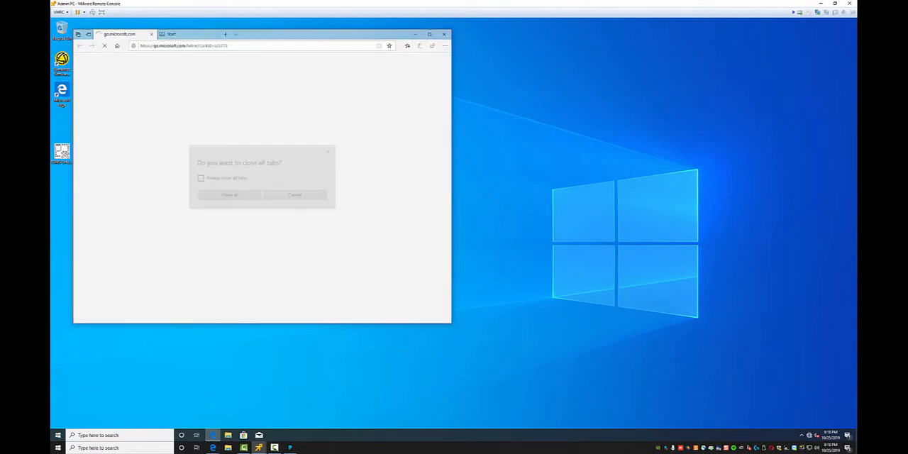
pyautogui.click(230, 194)
pyautogui.press('super')
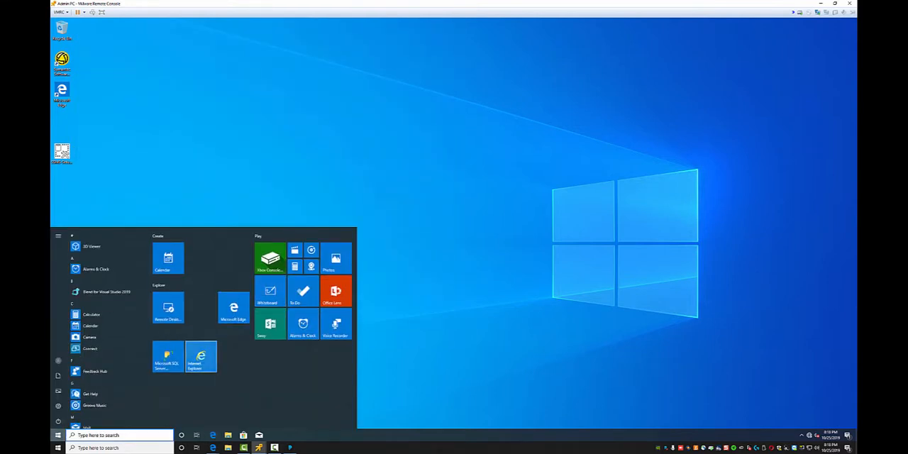
pyautogui.click(200, 356)
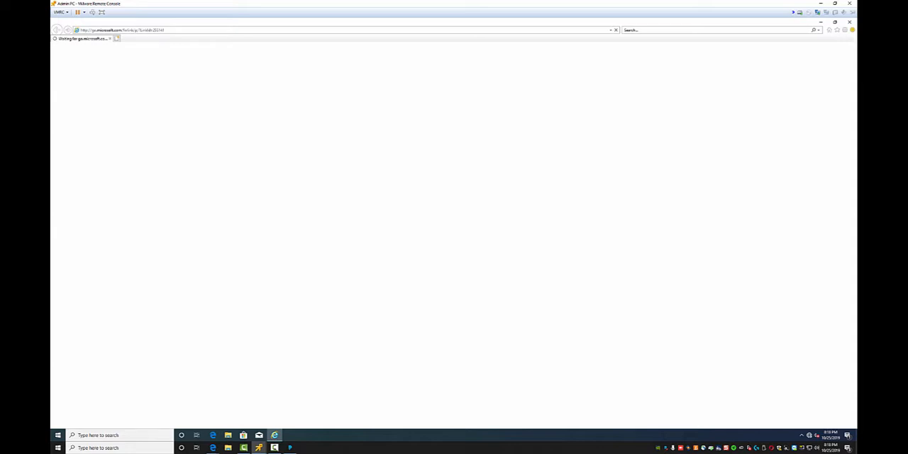
pyautogui.click(123, 30)
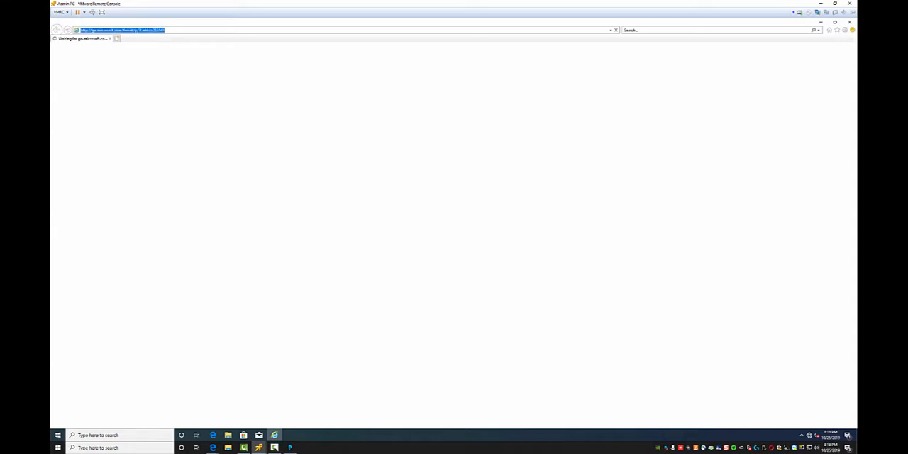
pyautogui.write('altiris.testlab.local')
pyautogui.press('Down')
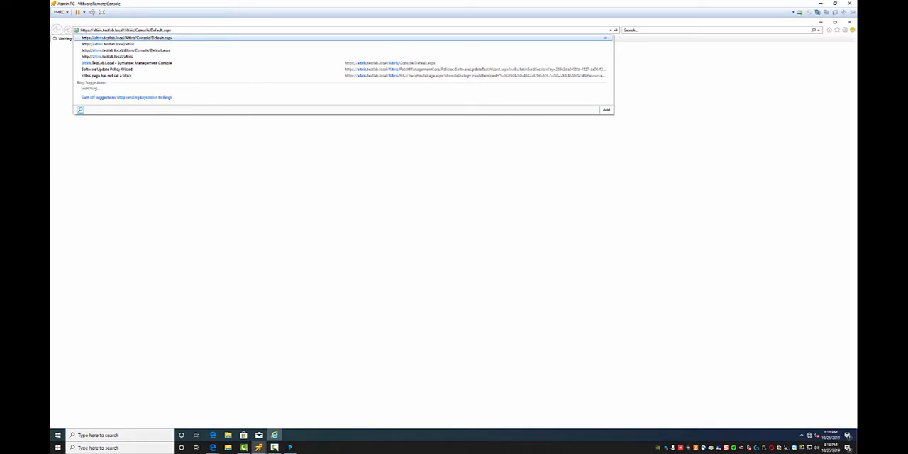
pyautogui.press('Return')
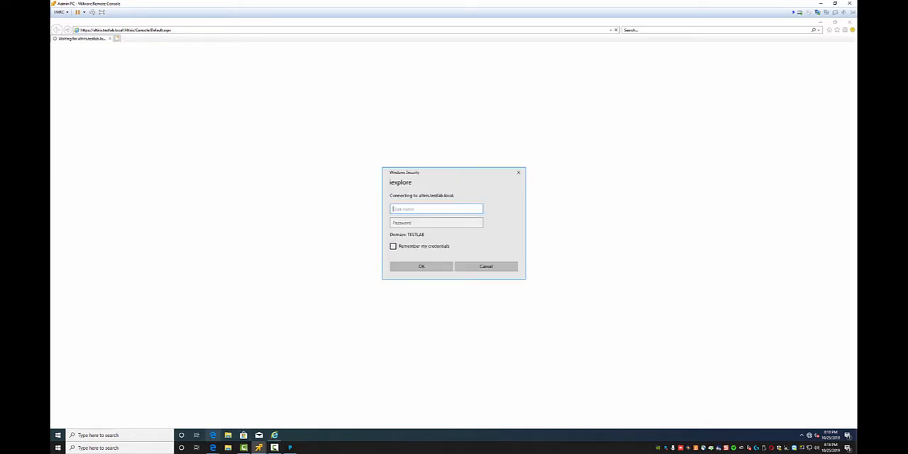
# Sign in to altiris.testlab.local with the account's user name and password.
pyautogui.write('Altiris')
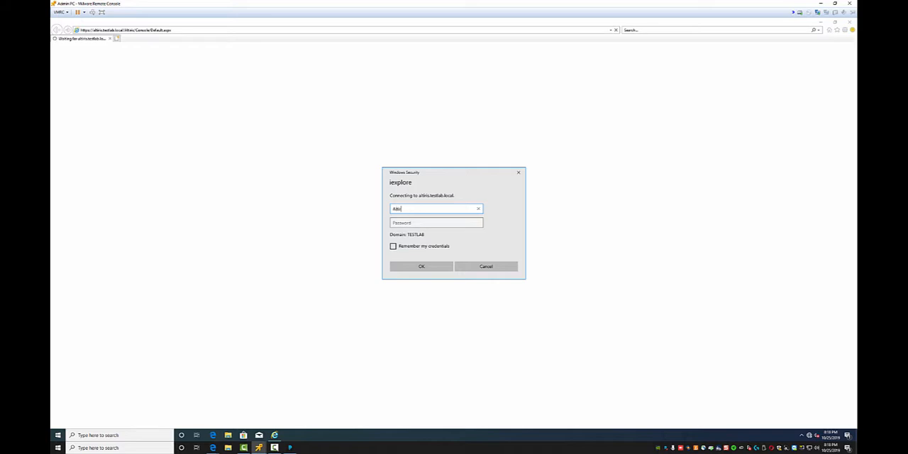
pyautogui.press('Tab')
pyautogui.write('**********')
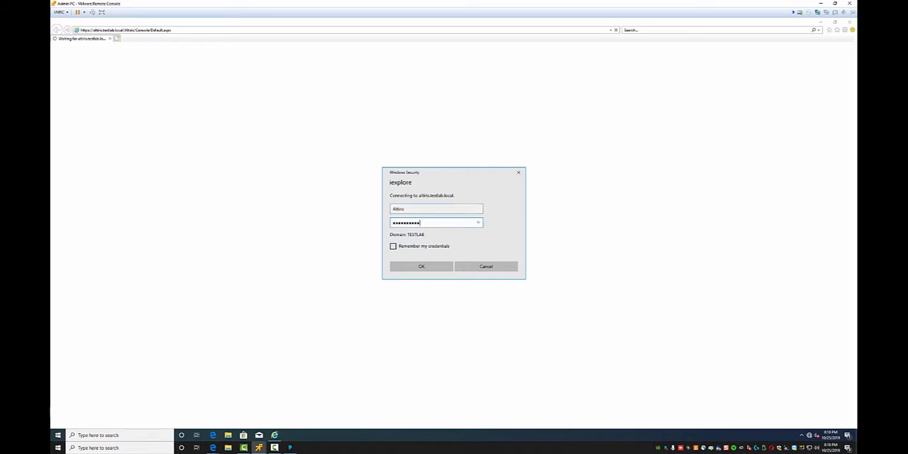
pyautogui.press('Return')
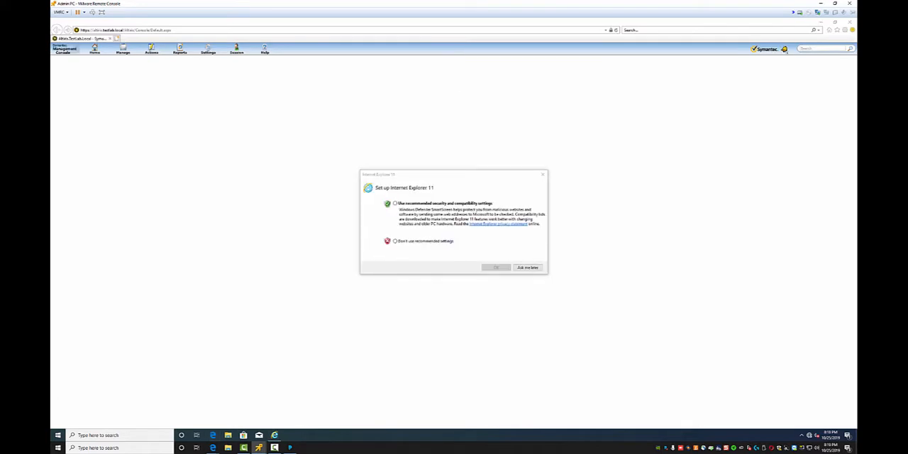
# Set up Internet Explorer 11 with the recommended security and compatibility settings, and close the extra Microsoft tab.
pyautogui.click(395, 203)
pyautogui.click(496, 268)
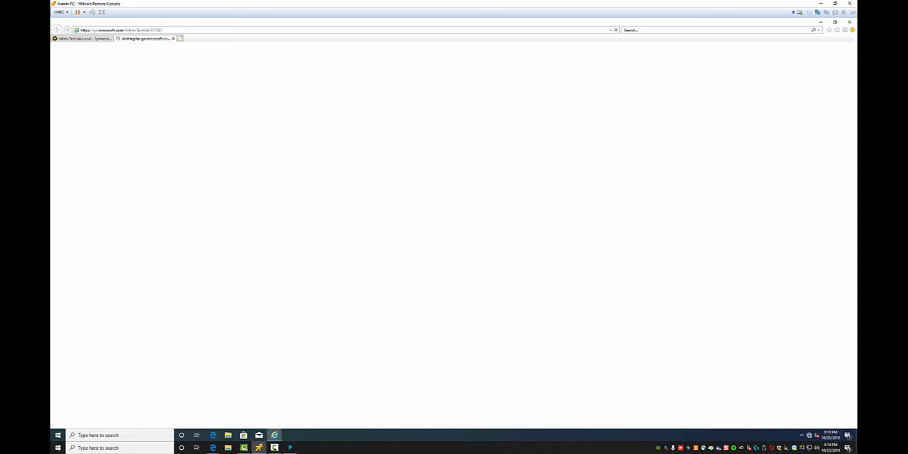
pyautogui.click(173, 38)
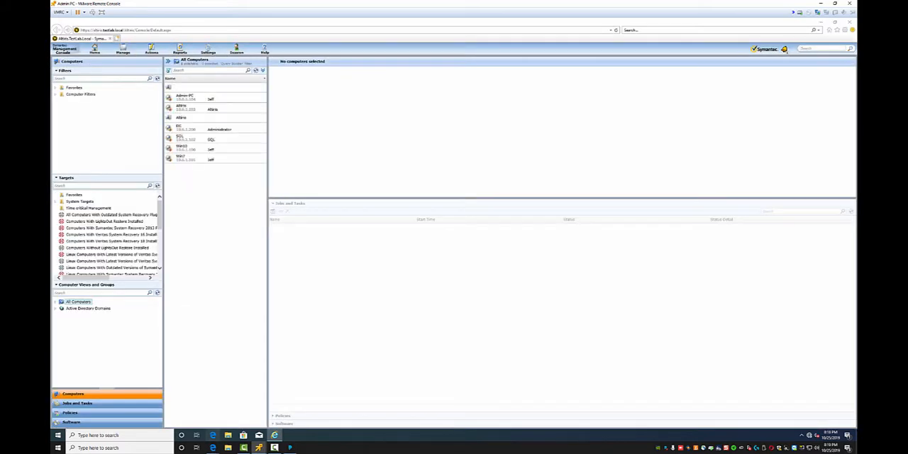
# Open google.com in Microsoft Edge and move the browser window clear of the console's computer list.
pyautogui.click(212, 435)
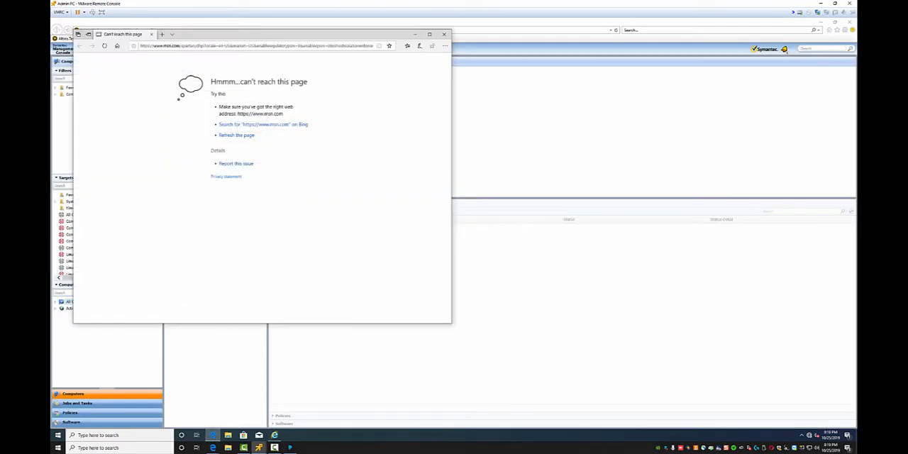
pyautogui.click(268, 46)
pyautogui.write('google.com/')
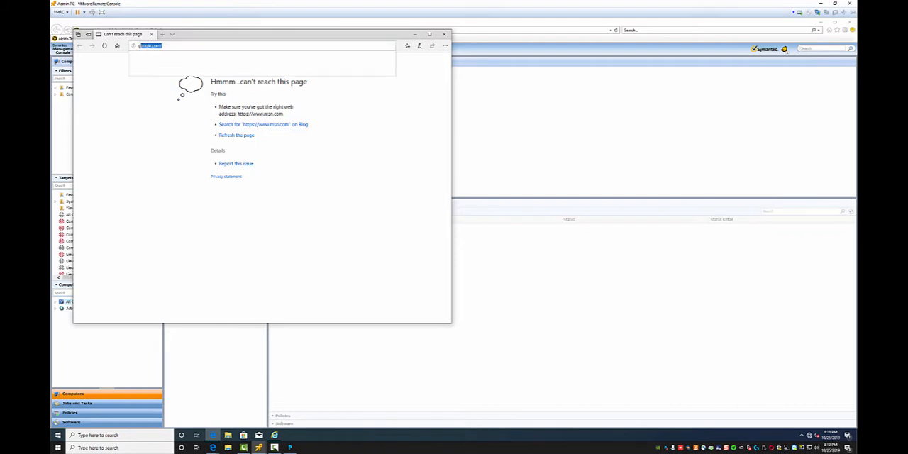
pyautogui.press('Return')
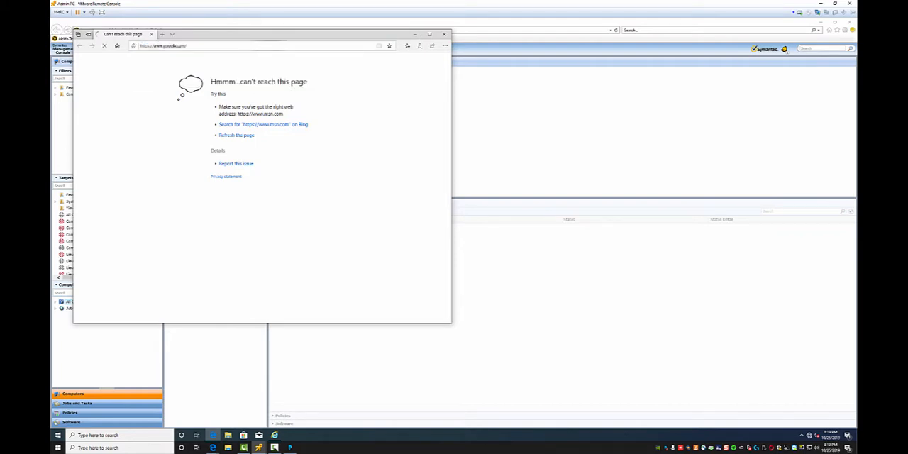
pyautogui.moveTo(283, 35); pyautogui.dragTo(525, 94)
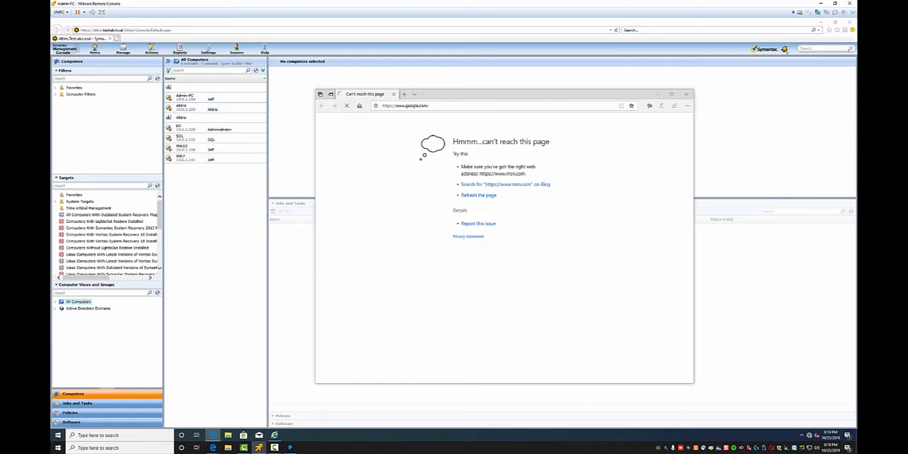
# Connect Network adapter 2 in the Admin PC's virtual machine settings and apply the change.
pyautogui.click(59, 12)
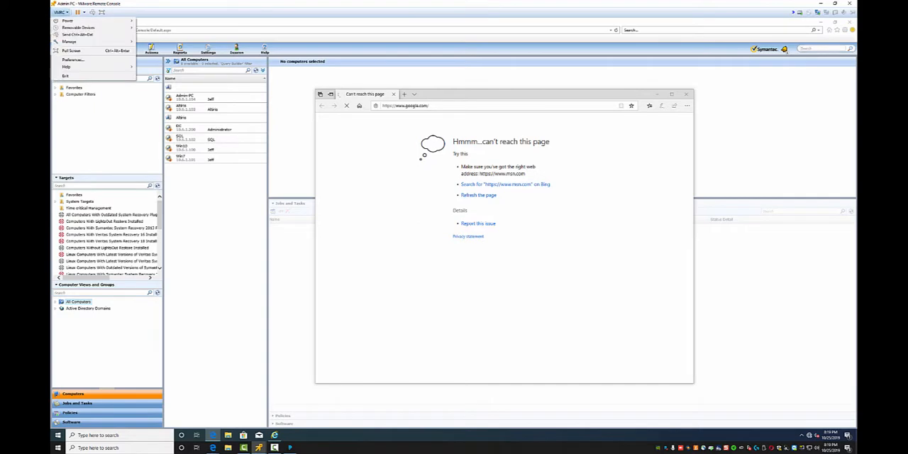
pyautogui.moveTo(85, 27)
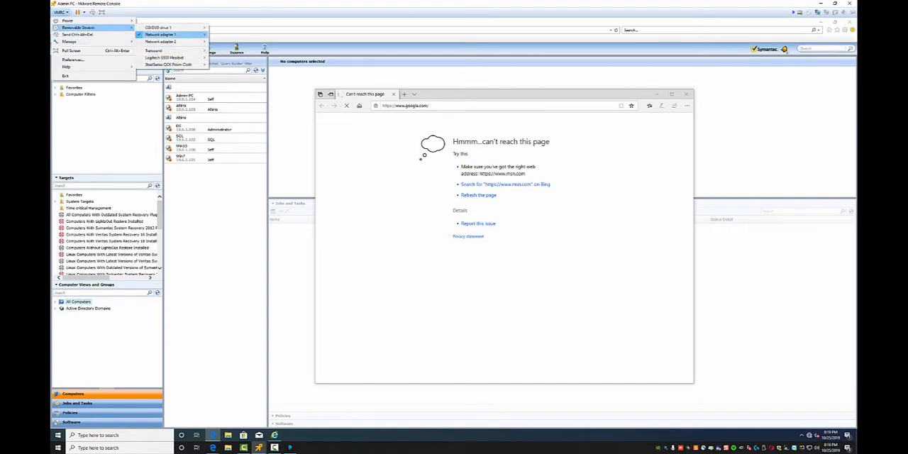
pyautogui.moveTo(171, 41)
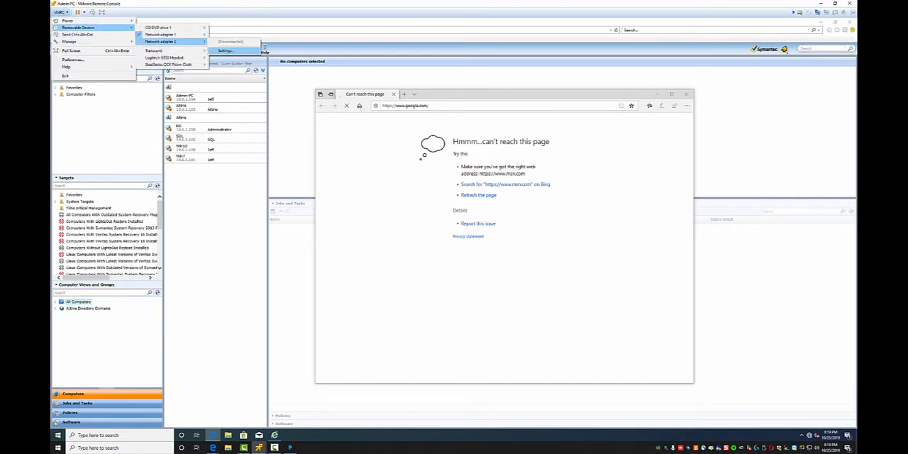
pyautogui.click(225, 50)
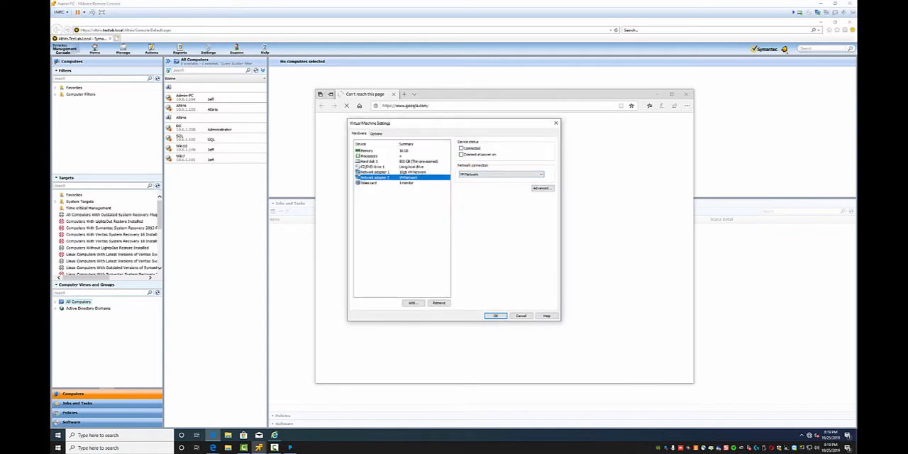
pyautogui.click(501, 174)
pyautogui.click(495, 316)
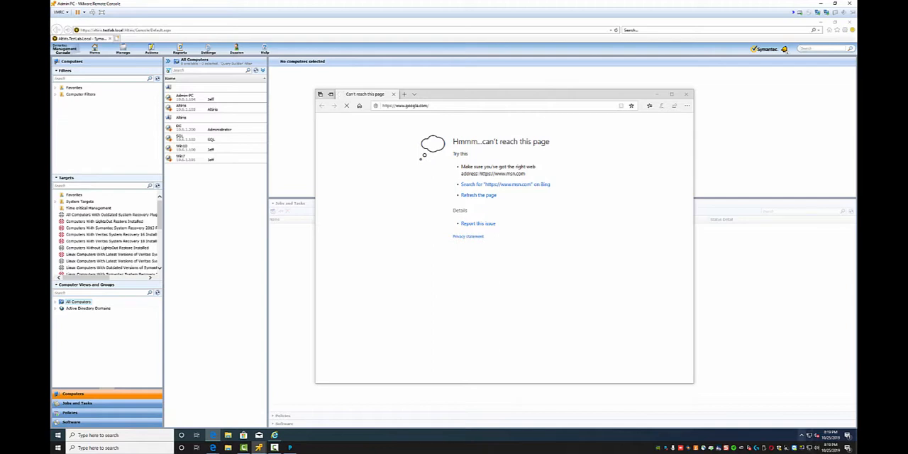
# Open the Symantec Management Agent, request a configuration update, enlarge its window to view software deliveries, and minimize it.
pyautogui.click(802, 435)
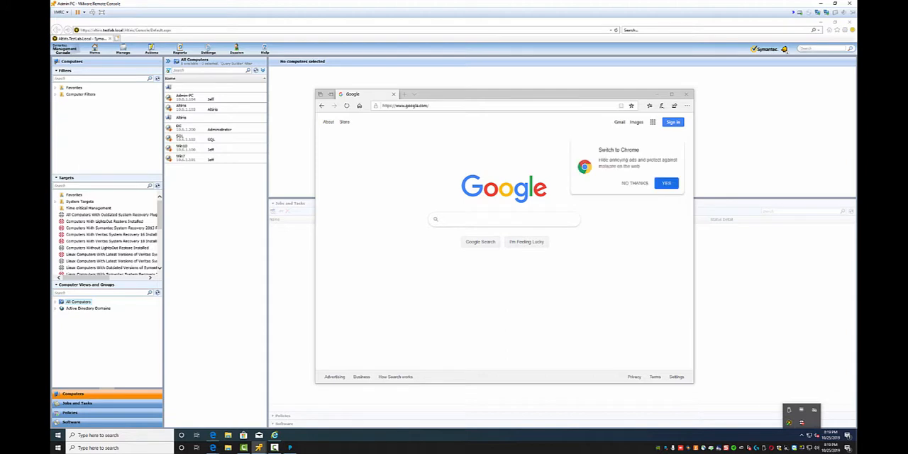
pyautogui.doubleClick(788, 423)
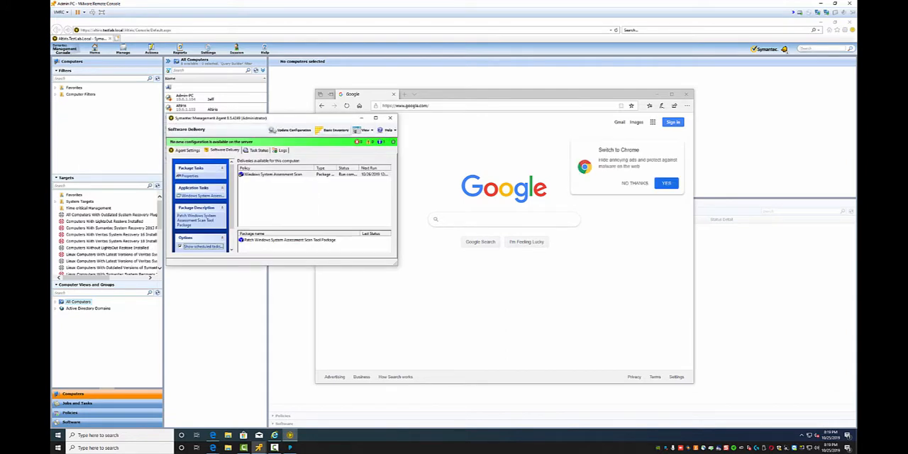
pyautogui.click(292, 130)
pyautogui.moveTo(397, 263); pyautogui.dragTo(526, 412)
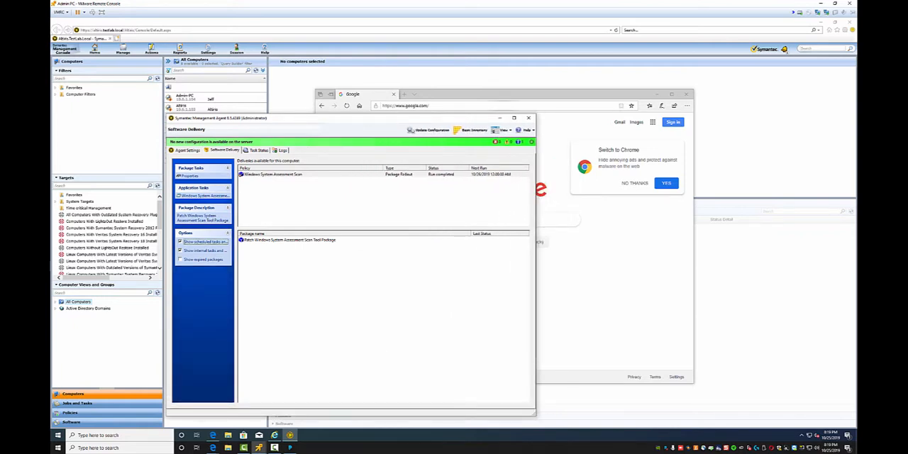
pyautogui.click(499, 118)
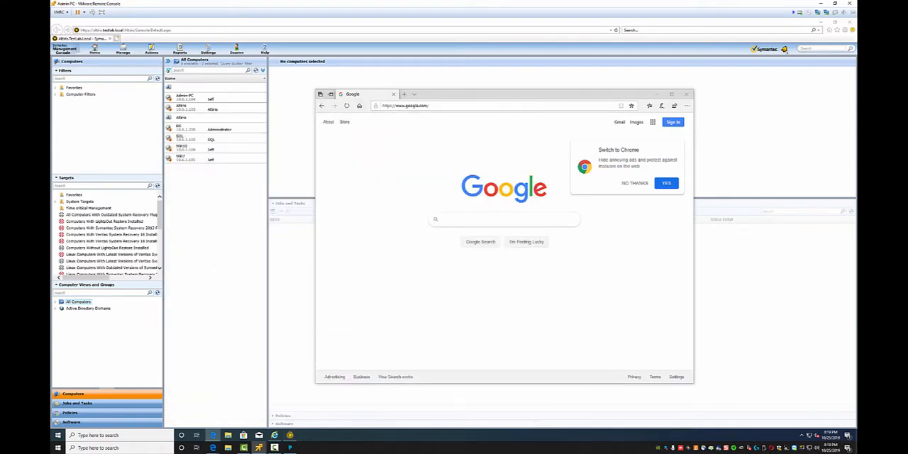
# Open the Chrome download page from Google's home page, and show the Agent Health view for Admin-PC in the console.
pyautogui.click(496, 219)
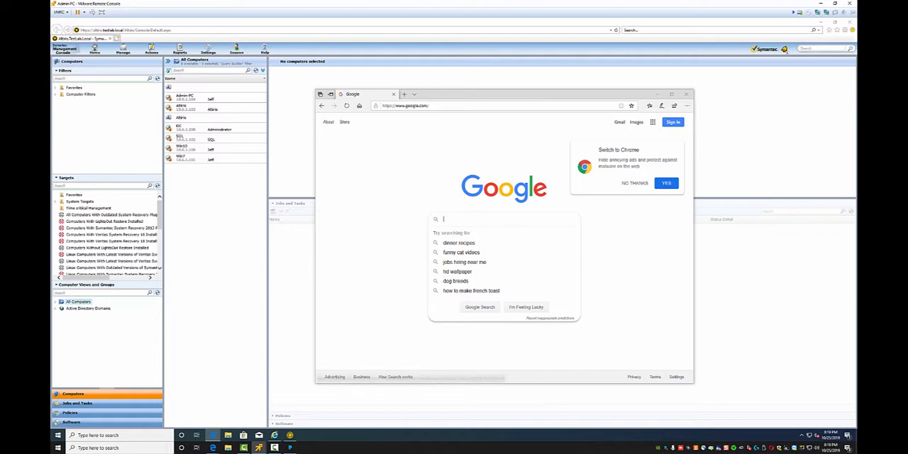
pyautogui.click(666, 183)
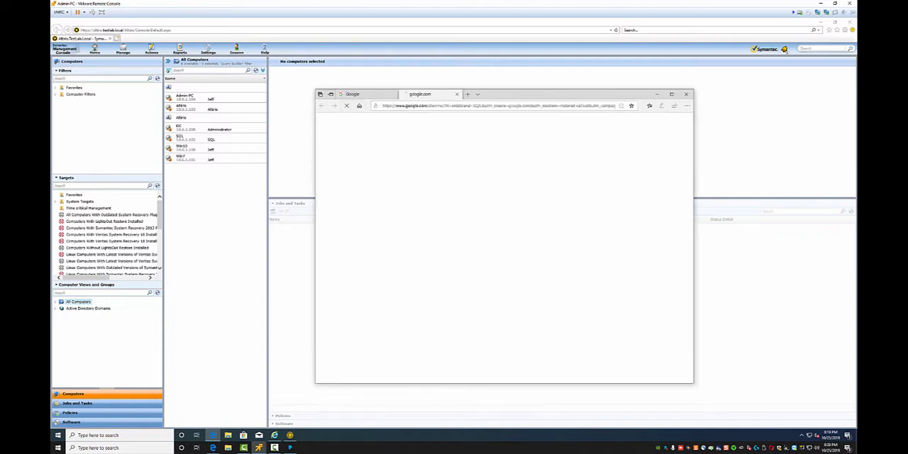
pyautogui.click(212, 234)
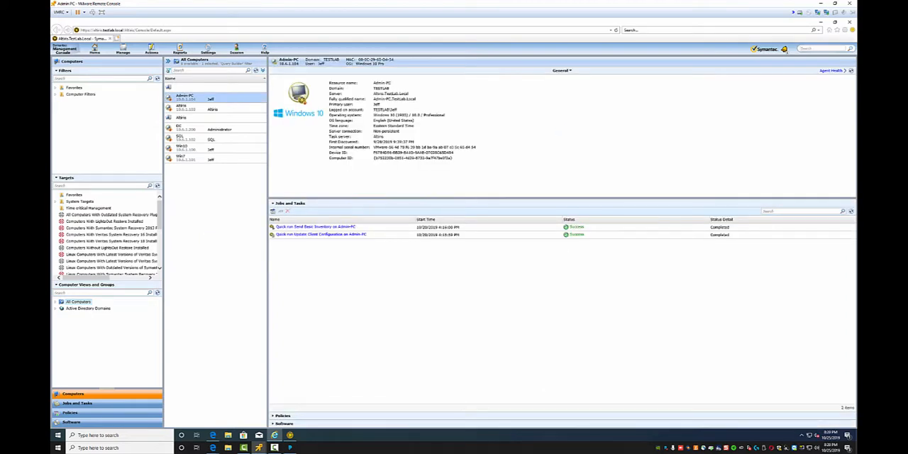
pyautogui.click(831, 71)
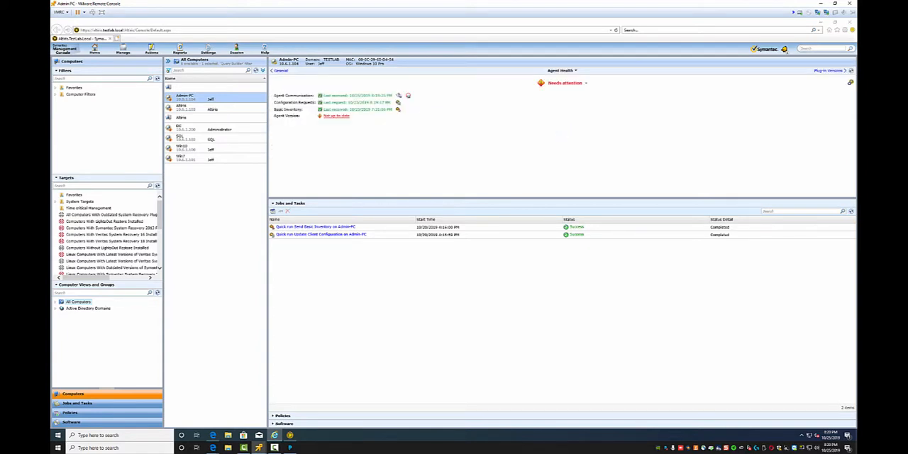
# Download Chrome for Windows with usage statistics and crash reports turned off, and run ChromeSetup.exe.
pyautogui.click(213, 435)
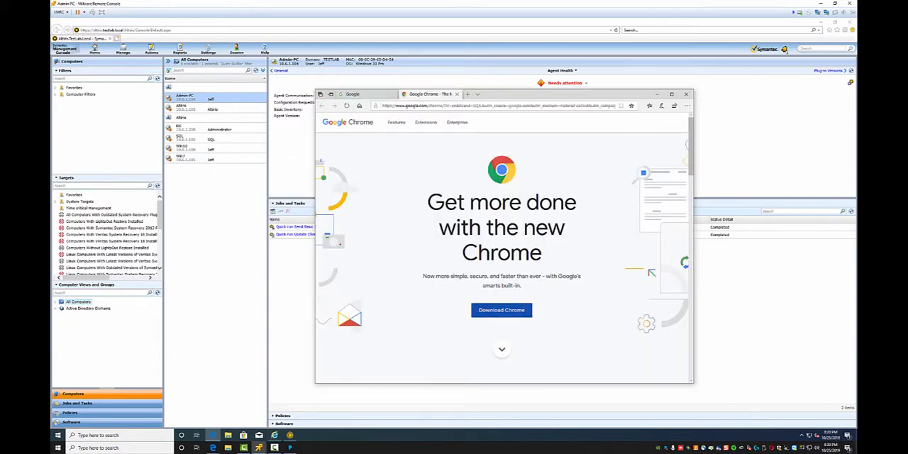
pyautogui.click(500, 310)
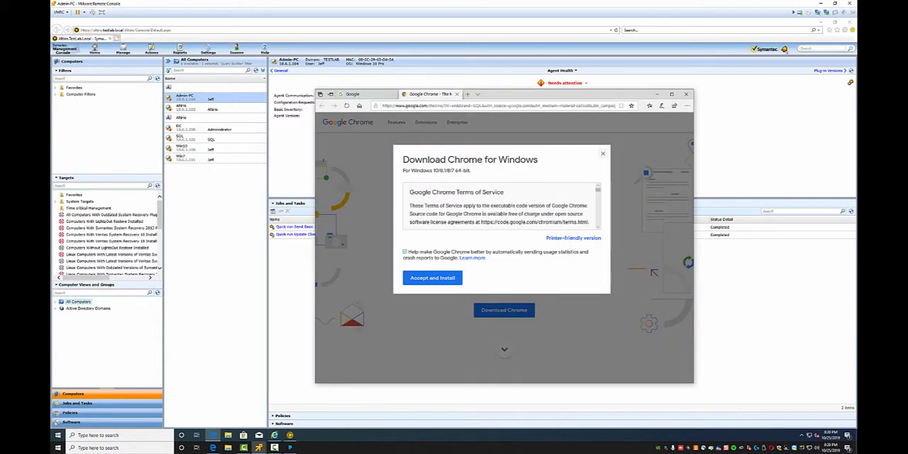
pyautogui.click(405, 251)
pyautogui.click(432, 277)
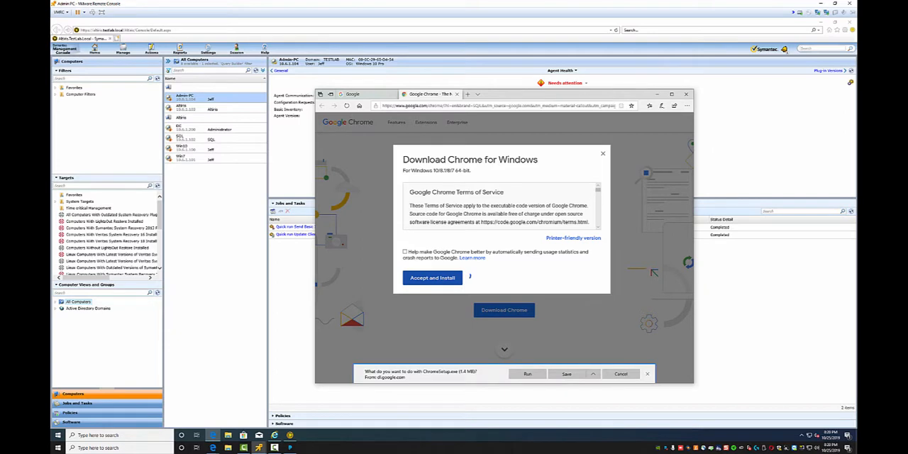
pyautogui.click(527, 374)
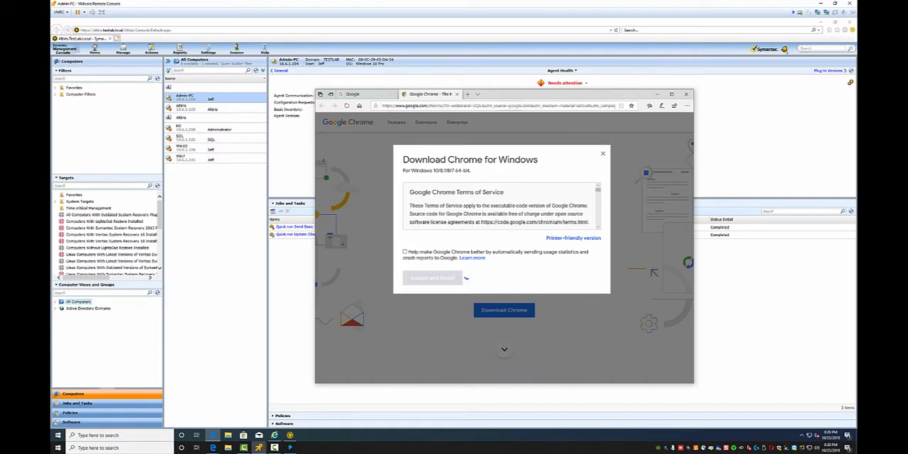
# Move the Edge window aside, restore the console's browser window from full size, and make it narrower.
pyautogui.moveTo(503, 97); pyautogui.dragTo(580, 117)
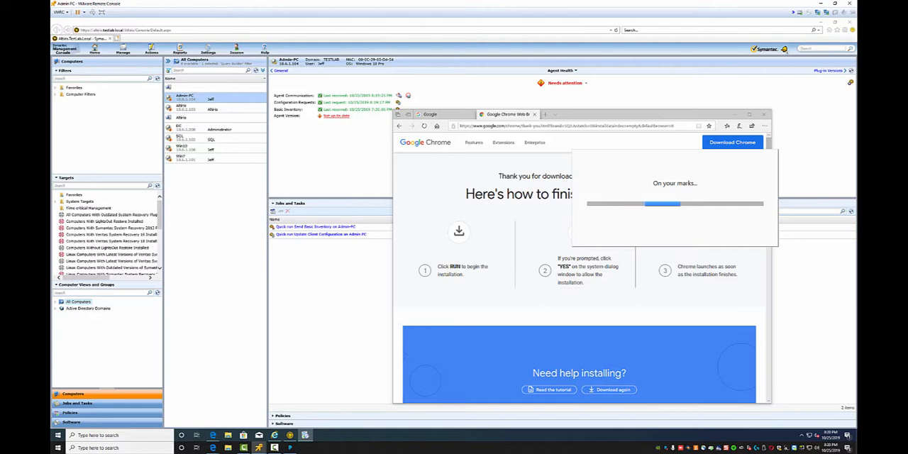
pyautogui.click(834, 22)
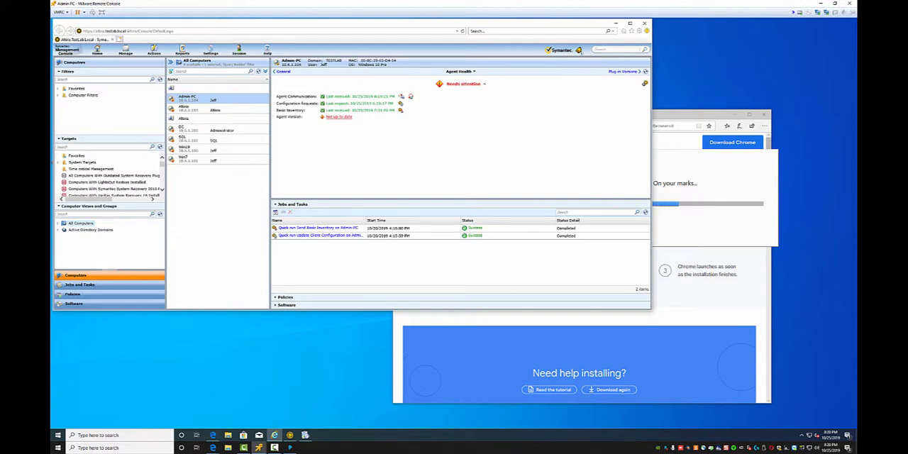
pyautogui.moveTo(651, 180); pyautogui.dragTo(524, 197)
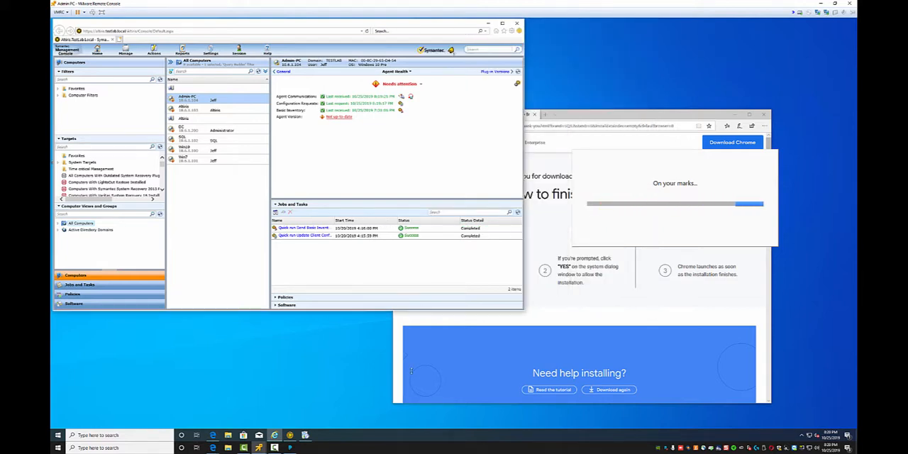
# Make the console window taller, open All Settings, and expand the Discovery and Inventory plug-in policies for Windows/UNIX/Linux/Mac.
pyautogui.moveTo(410, 371); pyautogui.dragTo(411, 394)
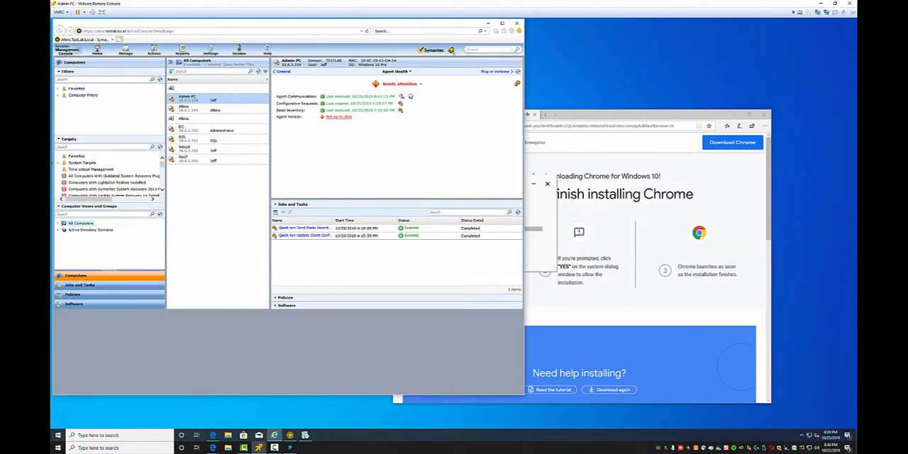
pyautogui.click(211, 52)
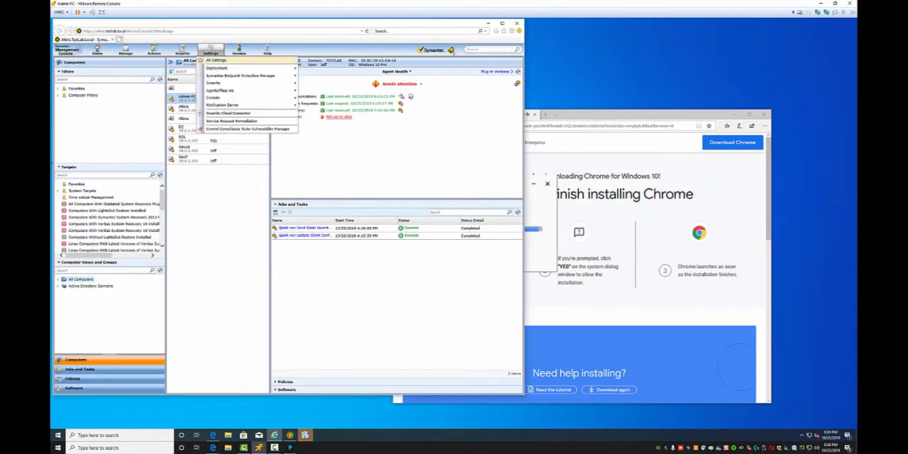
pyautogui.click(215, 60)
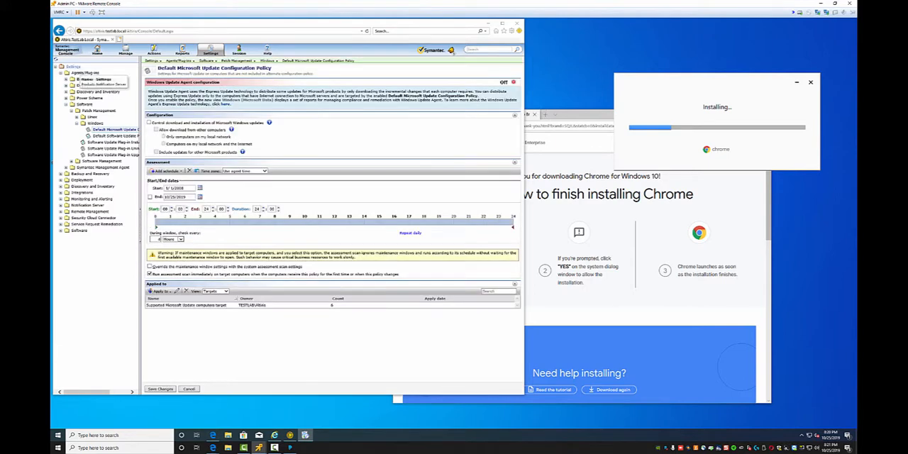
pyautogui.click(66, 79)
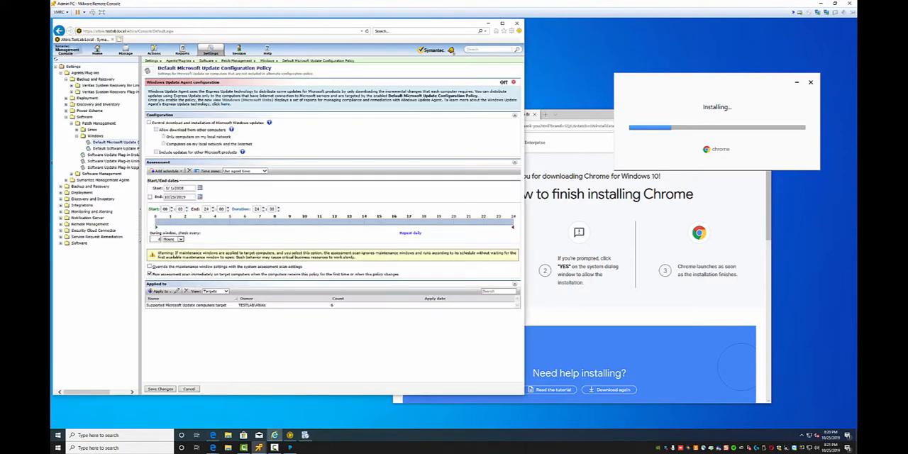
pyautogui.click(66, 79)
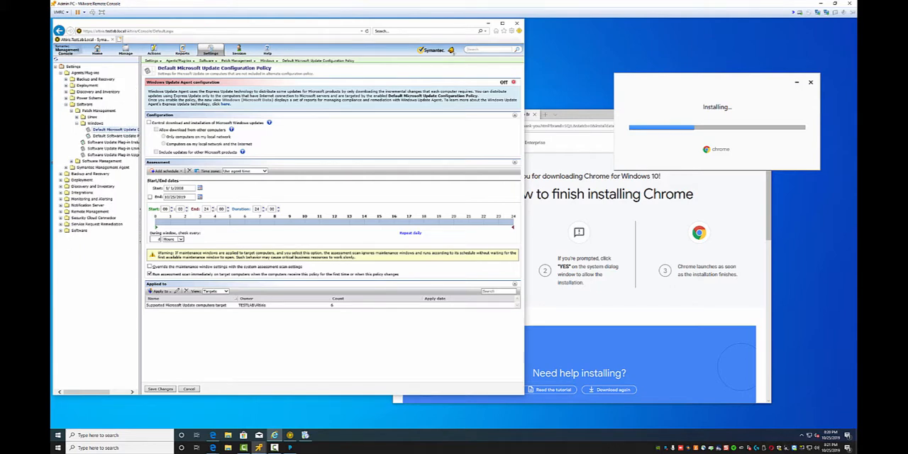
pyautogui.click(66, 92)
pyautogui.click(72, 98)
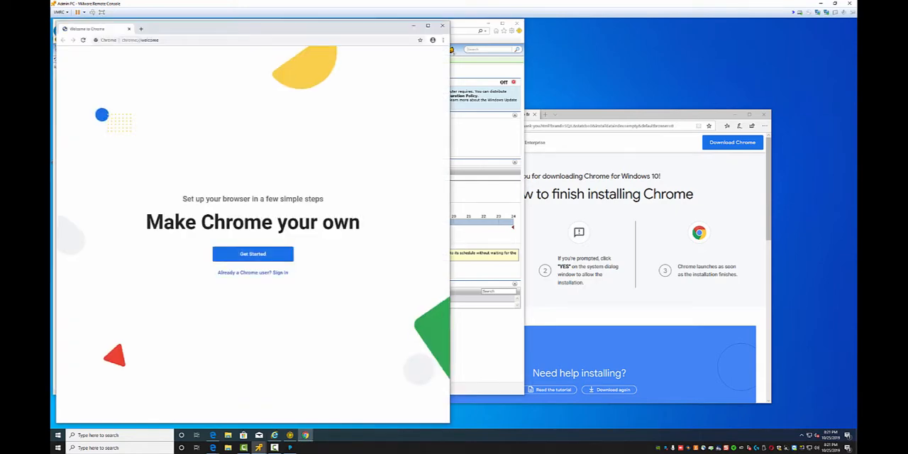
# Move the Chrome welcome window off the console and copy the console's web address from Internet Explorer.
pyautogui.moveTo(227, 30); pyautogui.dragTo(330, 29)
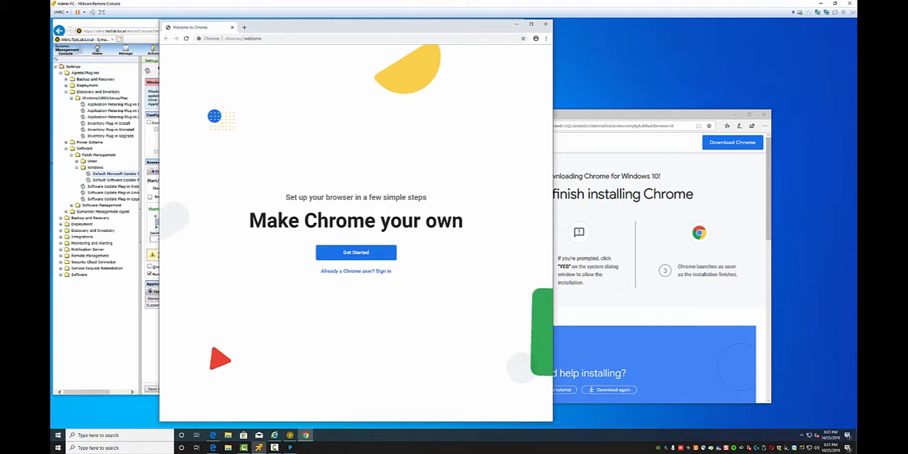
pyautogui.moveTo(284, 28); pyautogui.dragTo(361, 34)
pyautogui.click(192, 31)
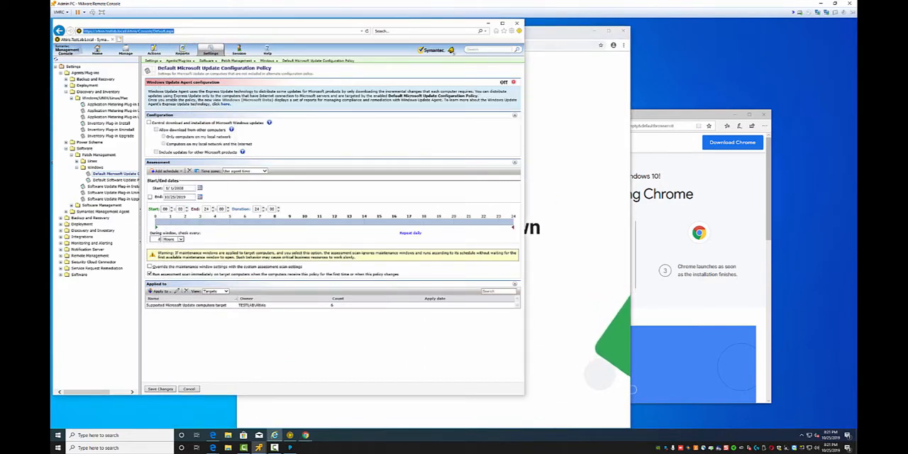
pyautogui.click(567, 34)
pyautogui.click(623, 46)
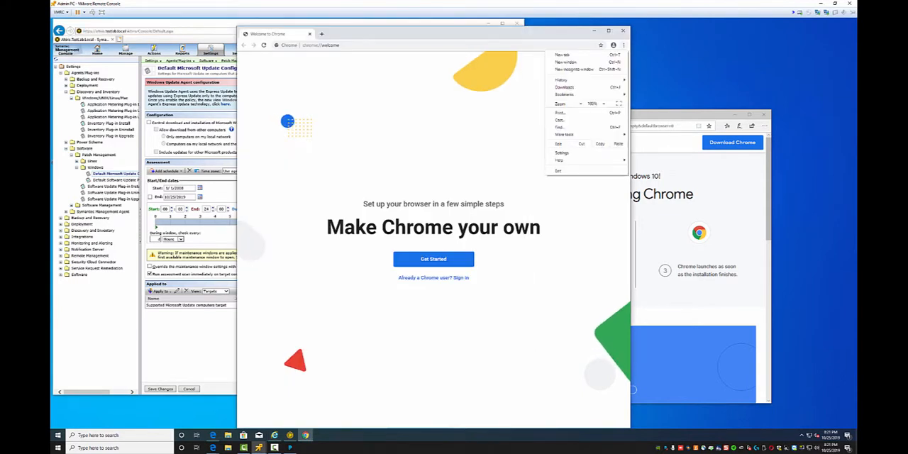
pyautogui.click(562, 153)
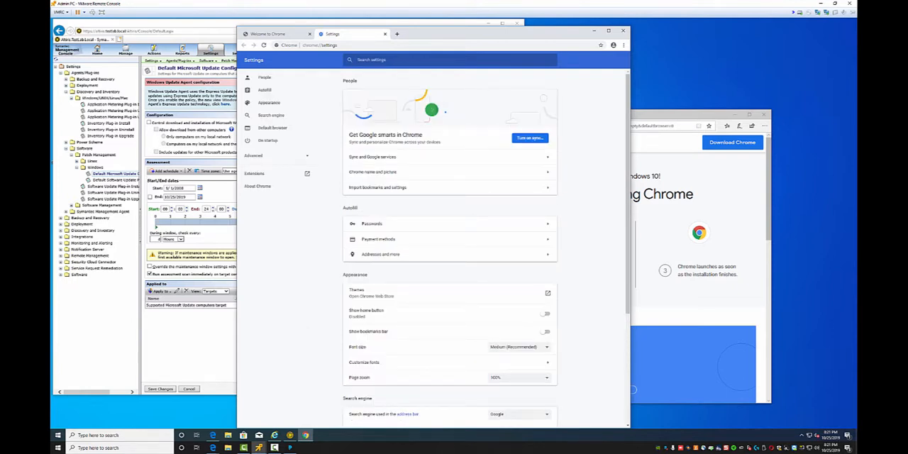
pyautogui.scroll(-5, 449, 248)
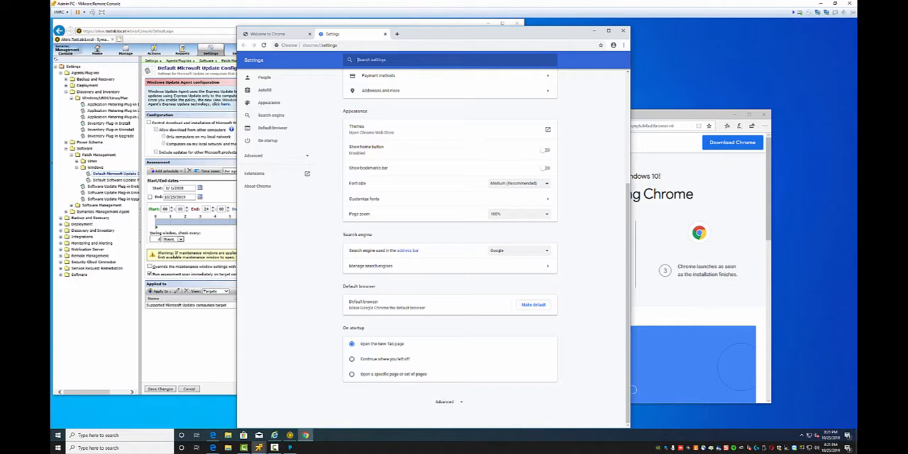
pyautogui.click(351, 374)
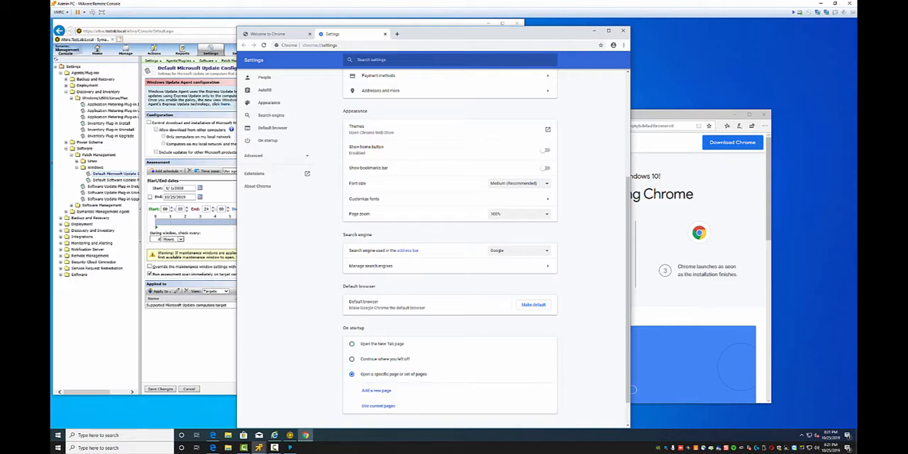
pyautogui.click(376, 390)
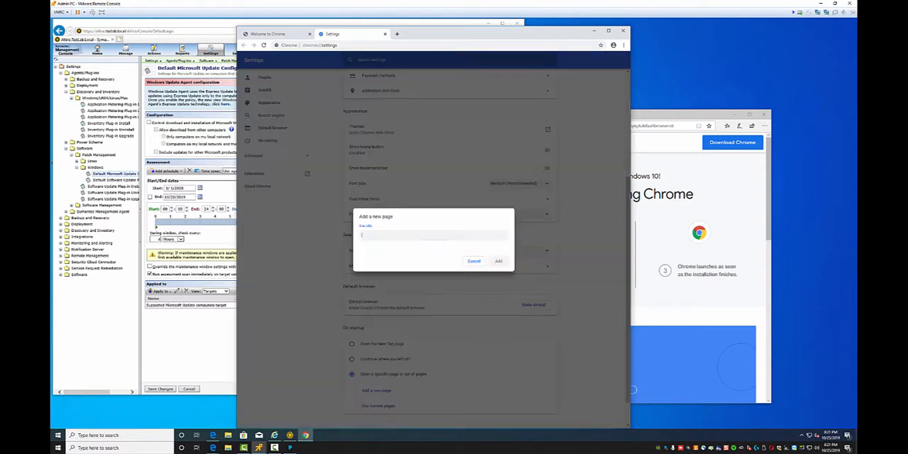
pyautogui.write('https://altiris.testlab.local/Altiris/Console/Default.aspx')
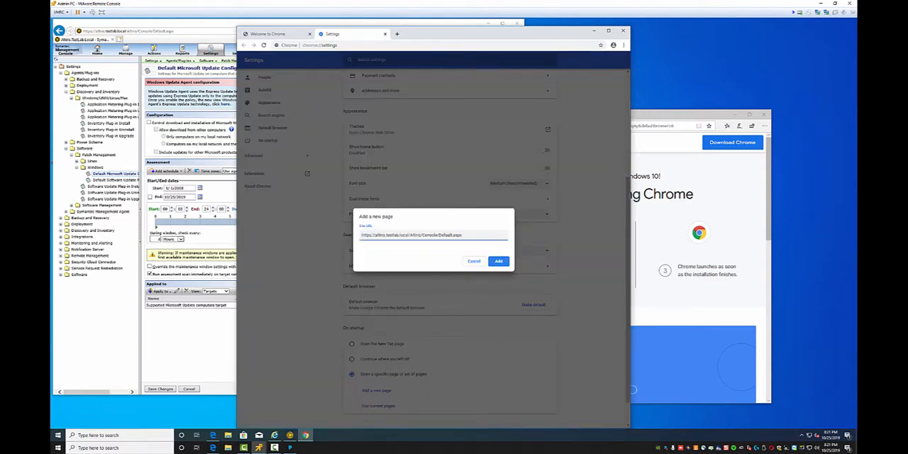
pyautogui.click(499, 261)
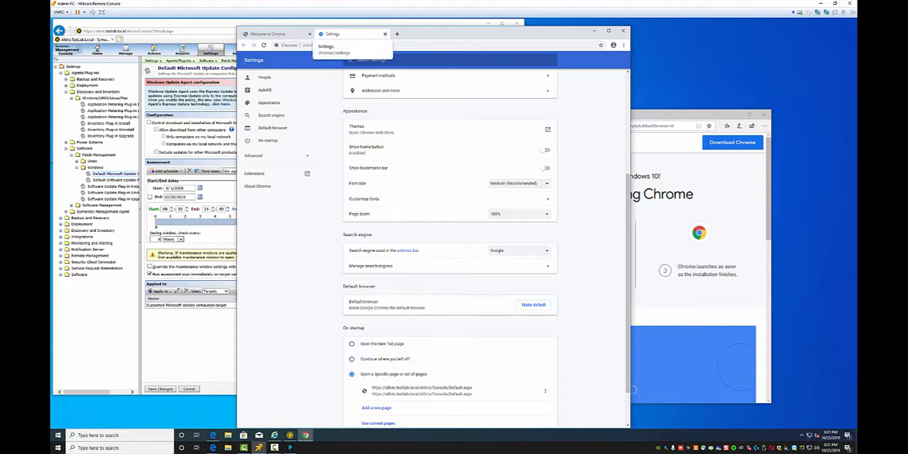
# Close Chrome's settings and its window, and pin Google Chrome to Start.
pyautogui.click(384, 34)
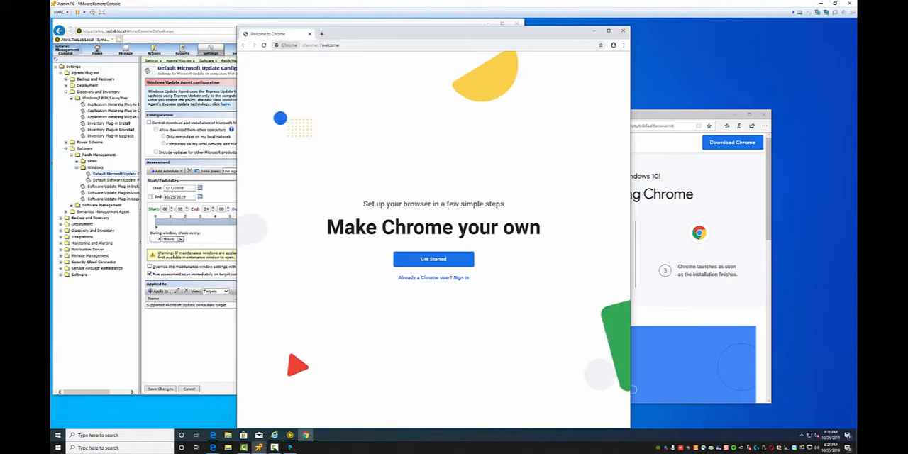
pyautogui.click(287, 45)
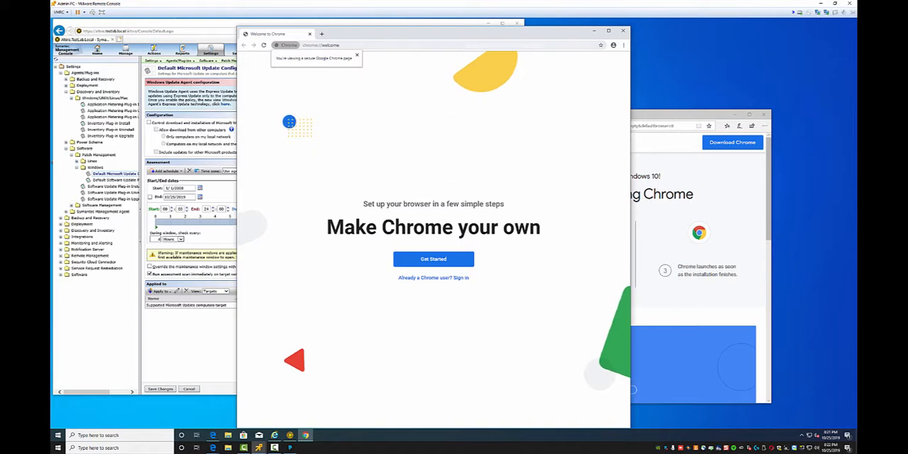
pyautogui.click(623, 30)
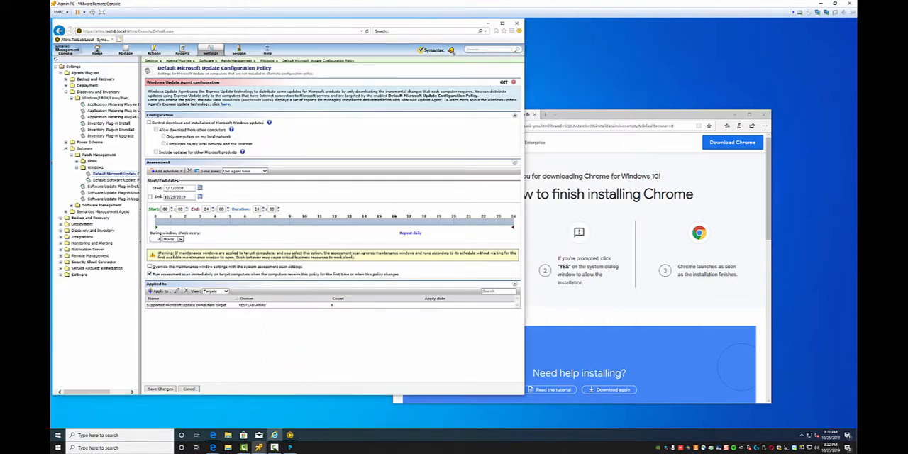
pyautogui.press('super')
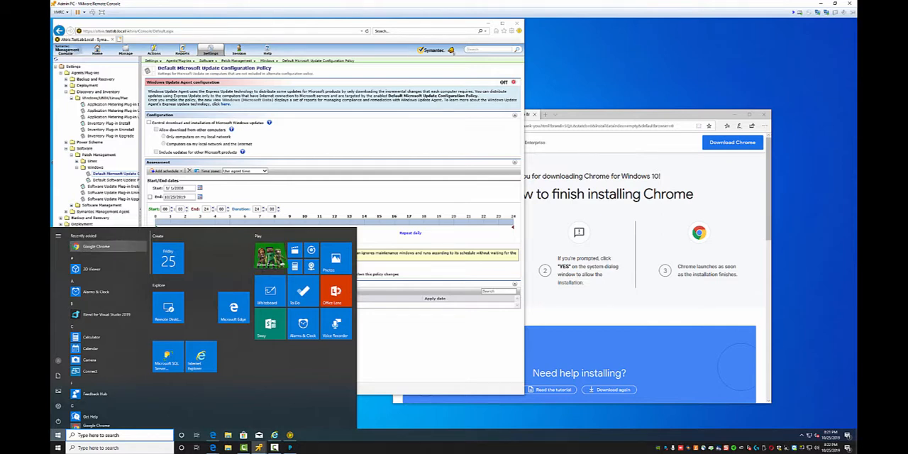
pyautogui.rightClick(84, 246)
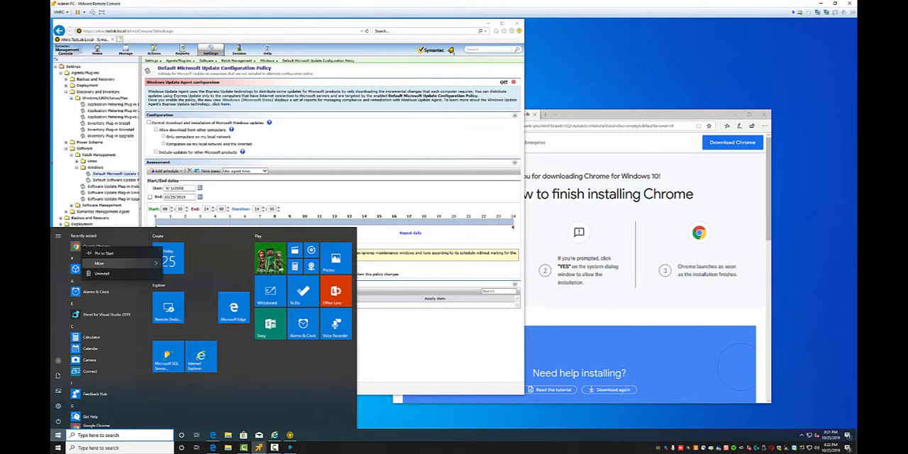
pyautogui.moveTo(100, 263)
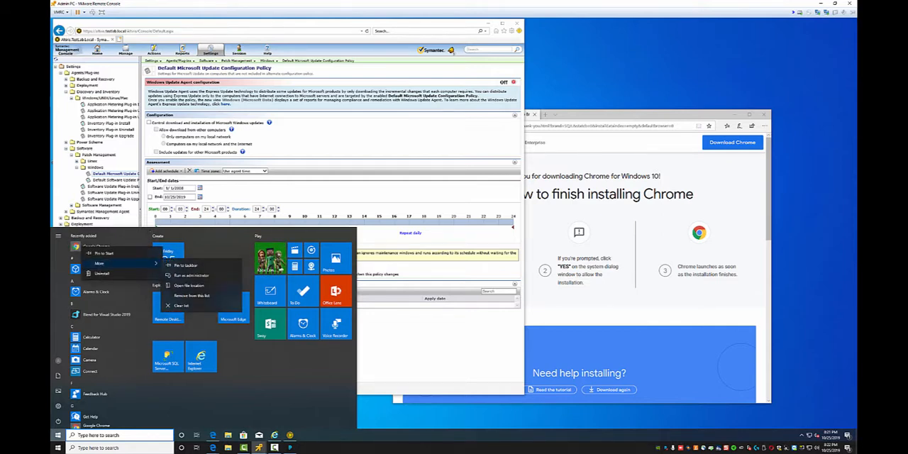
pyautogui.click(103, 253)
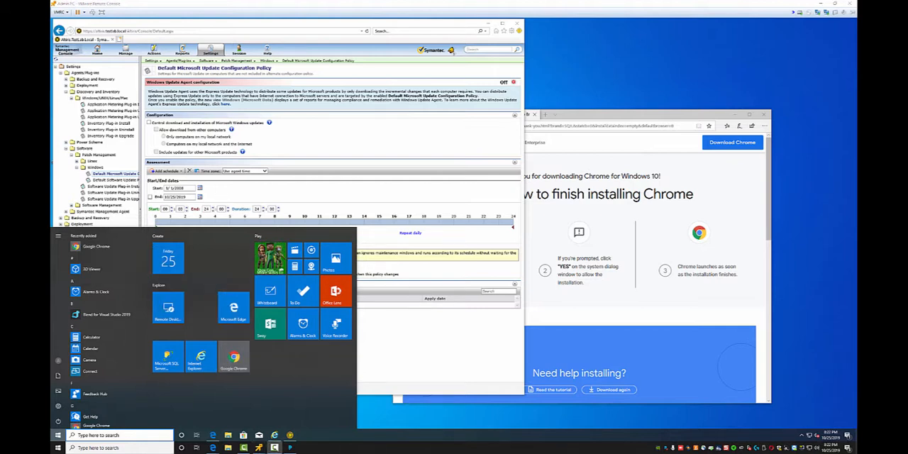
# Launch Chrome from its pinned tile and try to sign in to the console as Altiris with the account password.
pyautogui.click(234, 357)
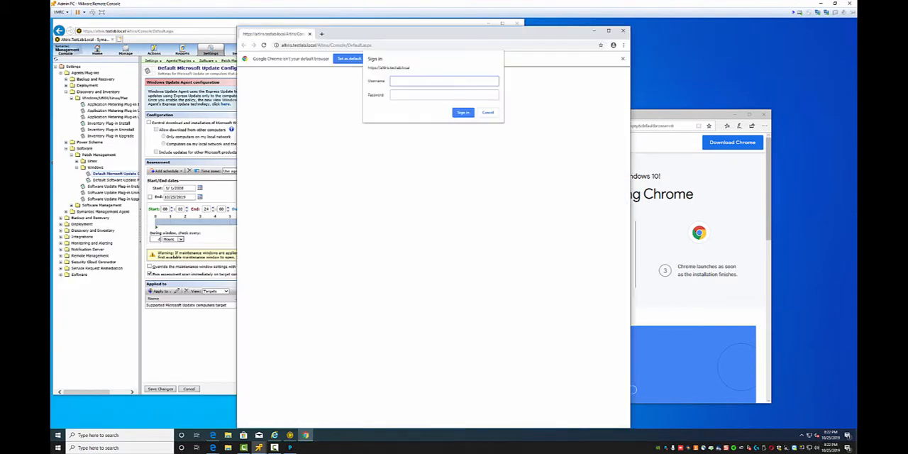
pyautogui.write('Altiris')
pyautogui.press('Tab')
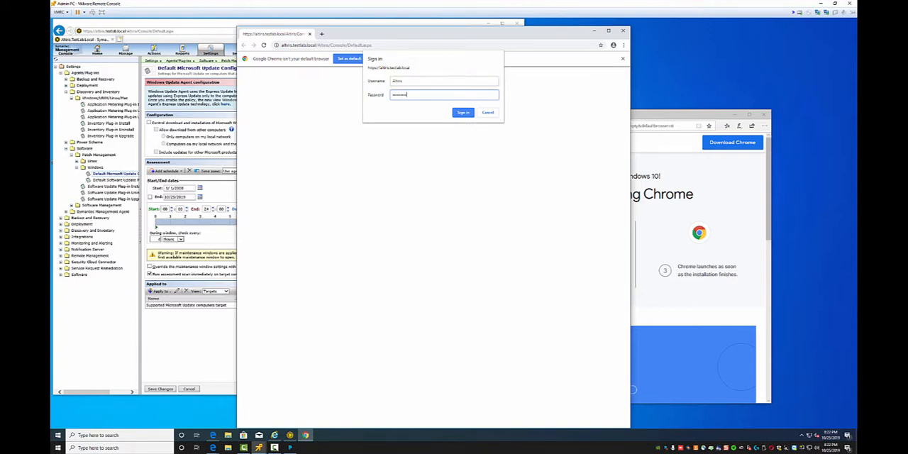
pyautogui.press('Return')
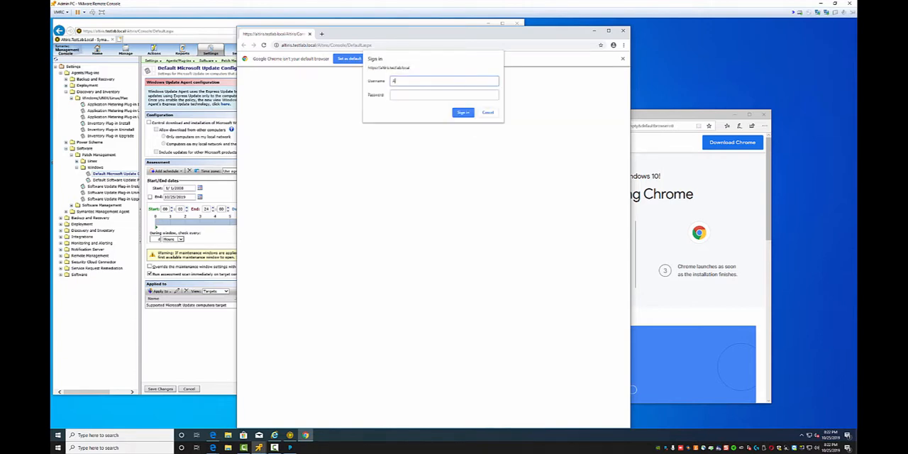
# Enter the Altiris username and the account password again to sign in, and save the password in Chrome.
pyautogui.write('Altiris')
pyautogui.press('Tab')
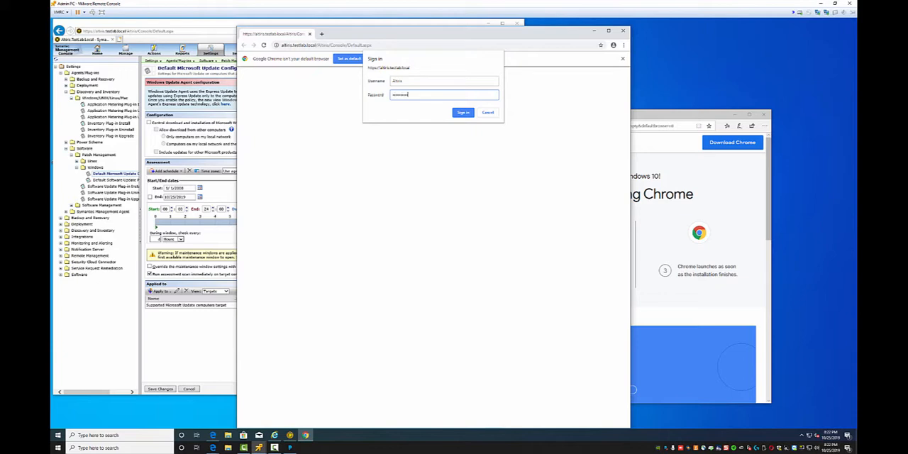
pyautogui.press('Return')
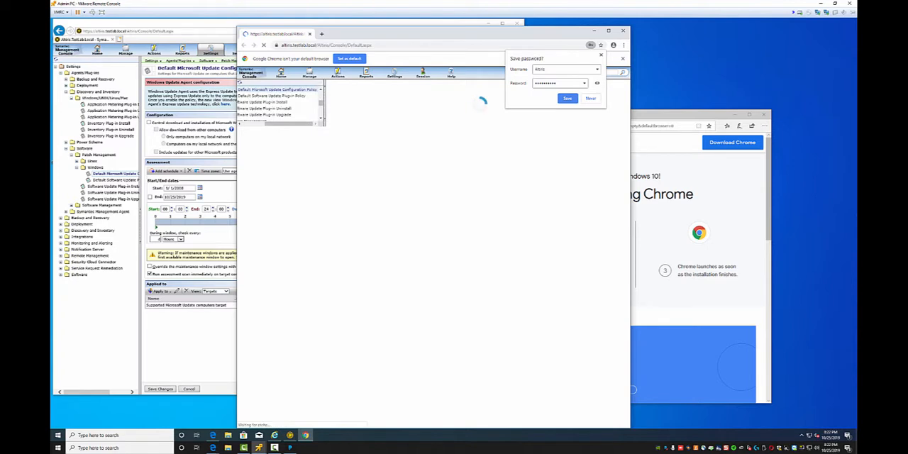
pyautogui.click(567, 97)
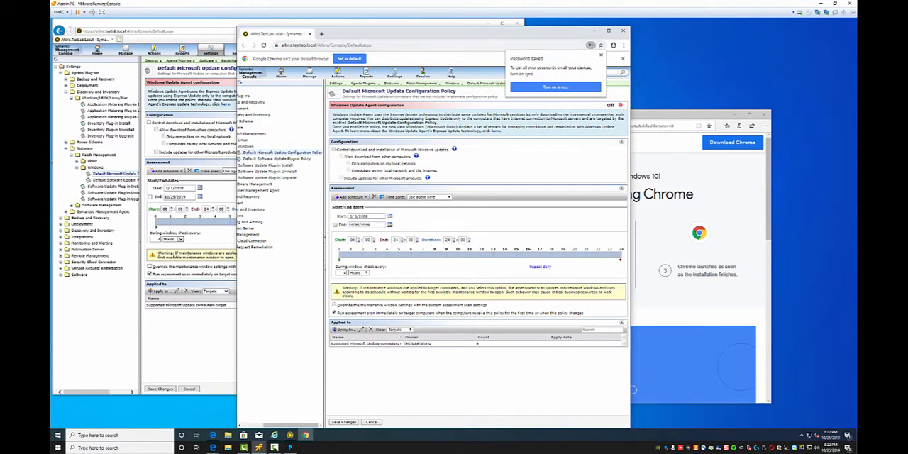
# Widen the Chrome window showing the console and maximize it.
pyautogui.moveTo(631, 170); pyautogui.dragTo(820, 163)
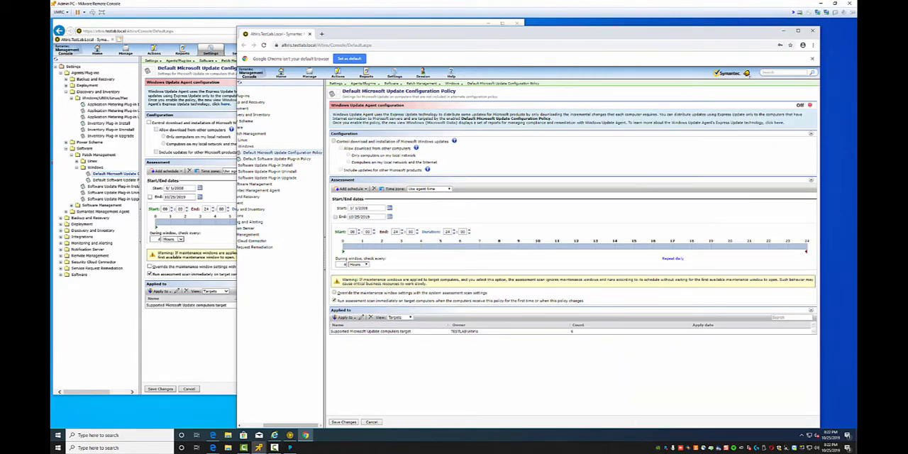
pyautogui.moveTo(237, 186); pyautogui.dragTo(97, 182)
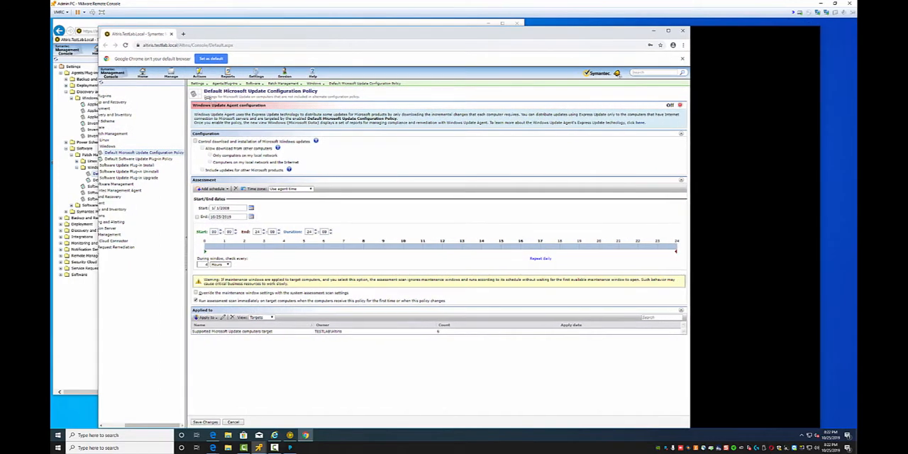
pyautogui.click(797, 31)
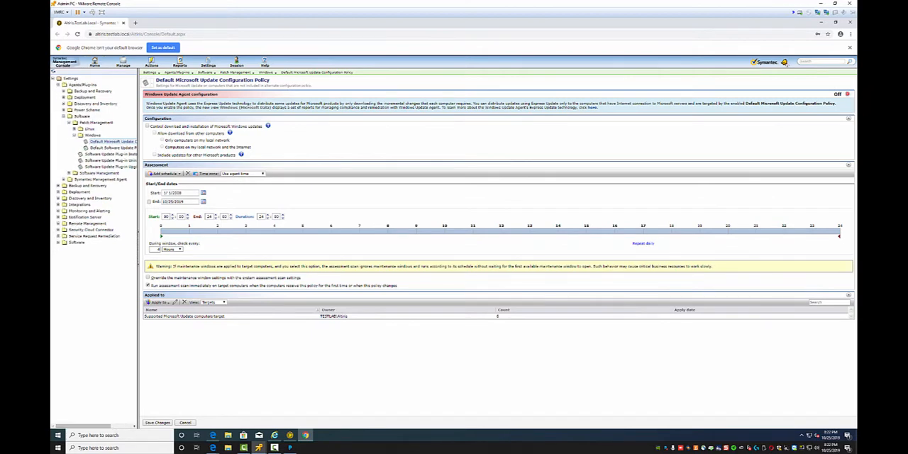
# Enable the Application Metering Plug-in Upgrade policy under Discovery and Inventory, Windows/UNIX/Linux/Mac, widening the settings tree to read policy names.
pyautogui.click(94, 103)
pyautogui.click(68, 110)
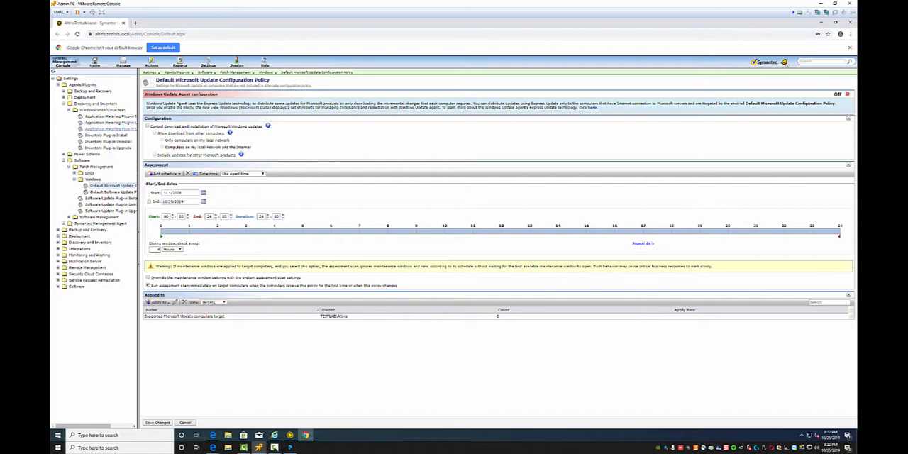
pyautogui.moveTo(139, 263); pyautogui.dragTo(171, 233)
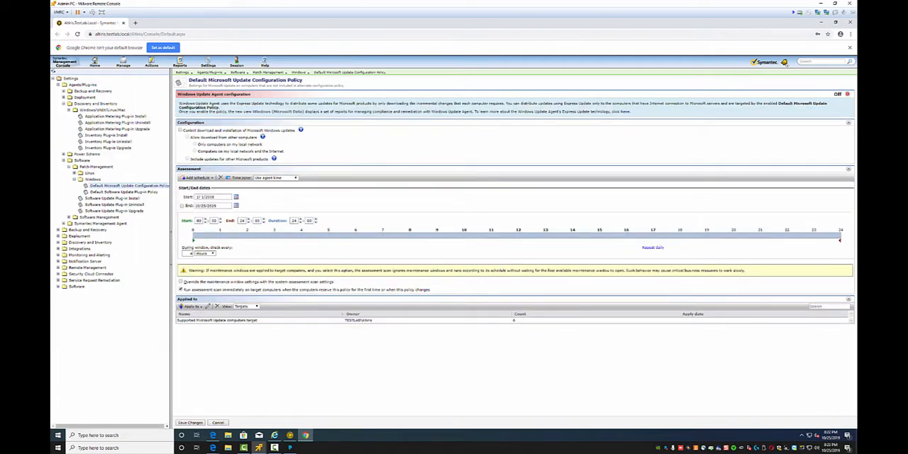
pyautogui.rightClick(140, 129)
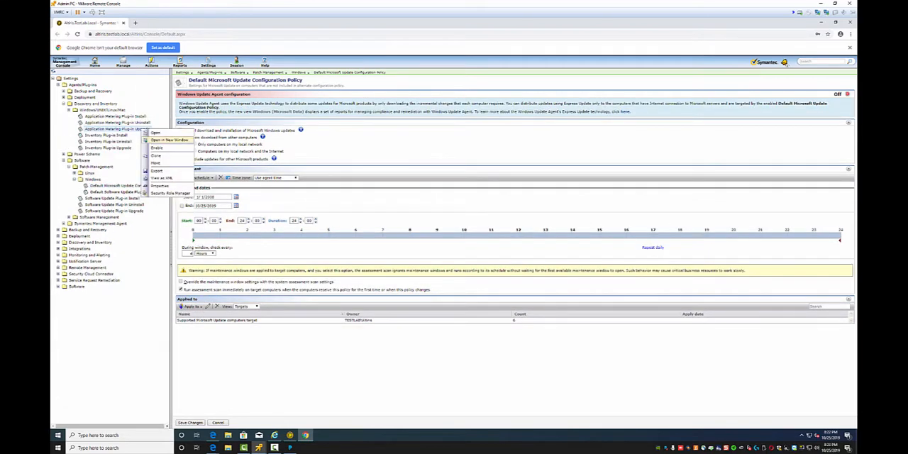
pyautogui.click(156, 148)
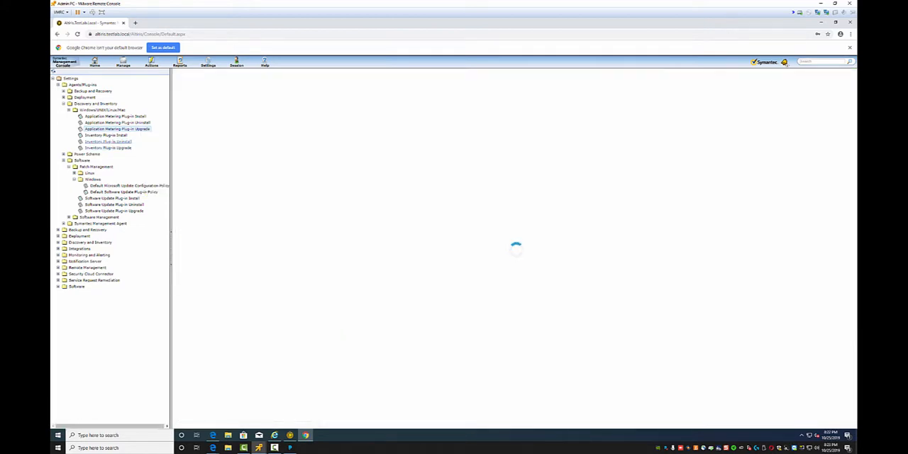
# Enable the Inventory Plug-in Upgrade policy and expand the Power Scheme folder under Agents/Plug-ins.
pyautogui.rightClick(106, 147)
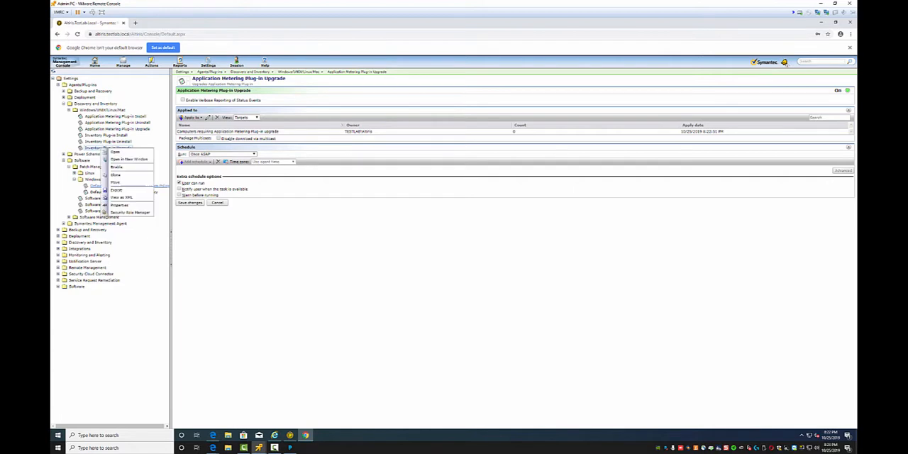
pyautogui.click(117, 167)
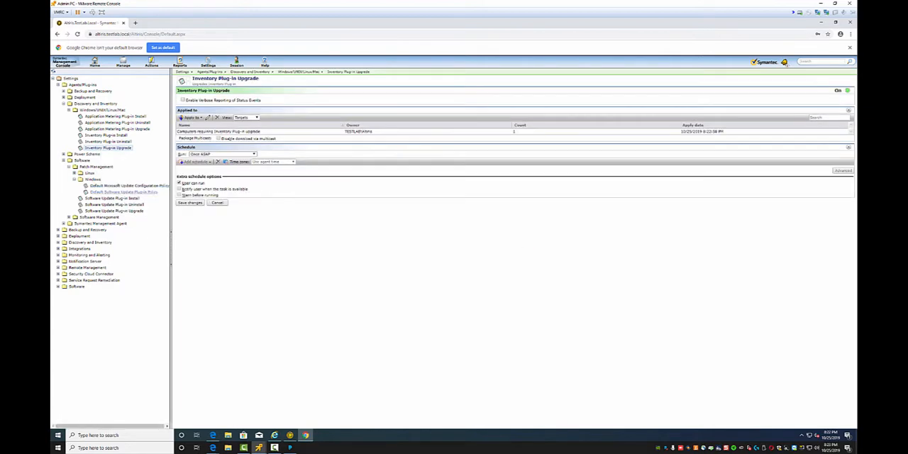
pyautogui.click(63, 154)
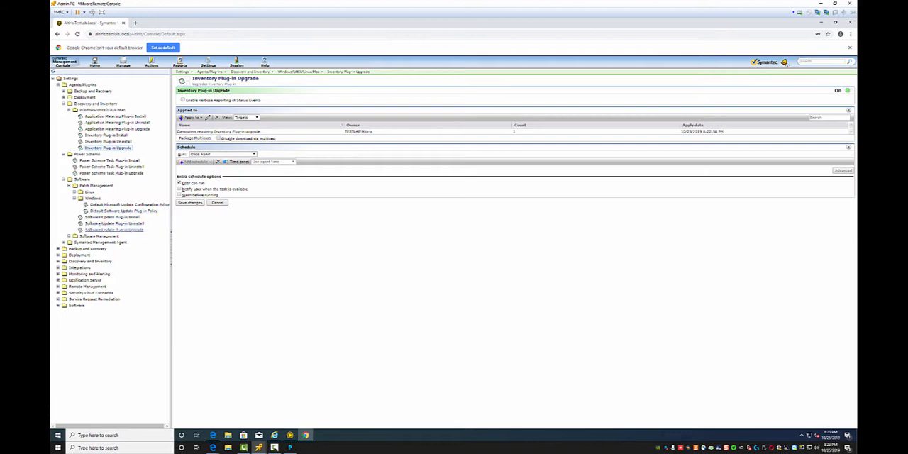
# Enable the Software Update Plug-in Upgrade and Software Management Solution Plug-in Upgrade policies under Software.
pyautogui.rightClick(106, 230)
pyautogui.click(117, 248)
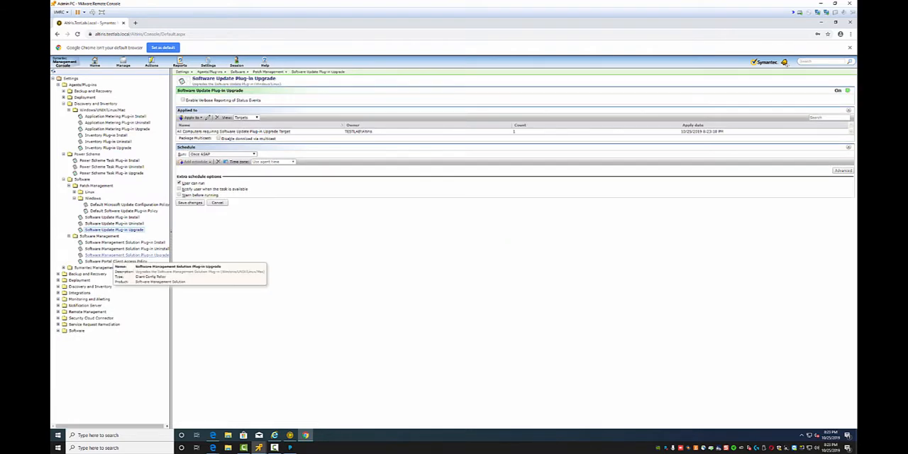
pyautogui.rightClick(108, 254)
pyautogui.click(122, 274)
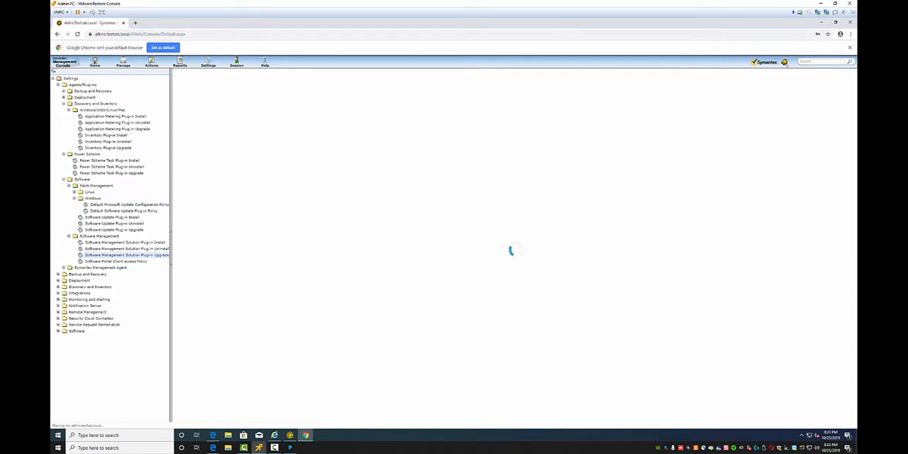
# Enable the x64 and x86 Non-Site Server upgrade policies for the Symantec Management Agent for Windows, widening the settings tree to read their names.
pyautogui.click(68, 293)
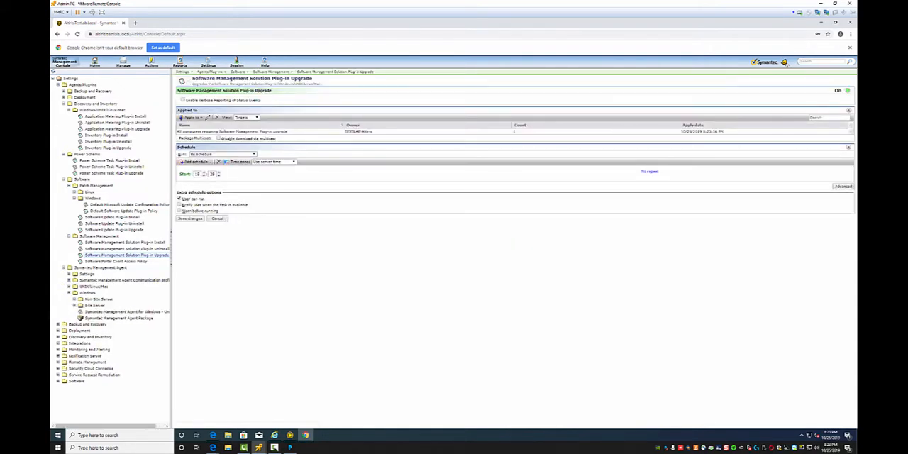
pyautogui.click(75, 306)
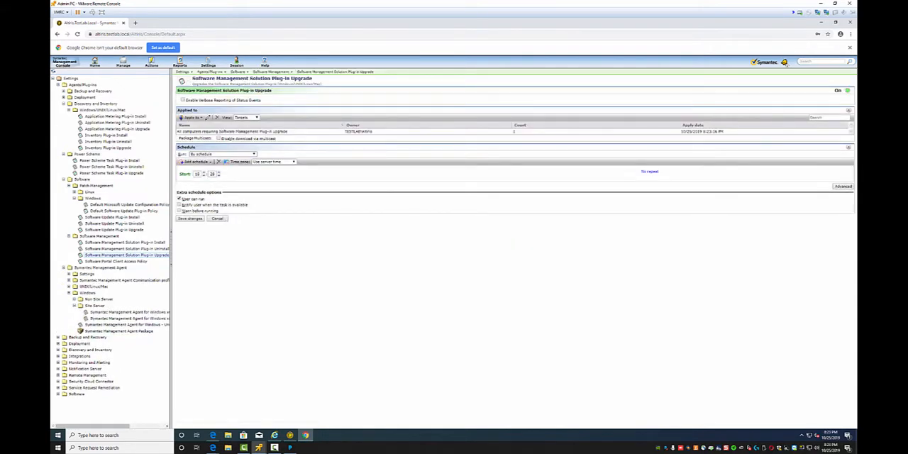
pyautogui.click(75, 299)
pyautogui.moveTo(171, 321); pyautogui.dragTo(217, 322)
pyautogui.rightClick(135, 305)
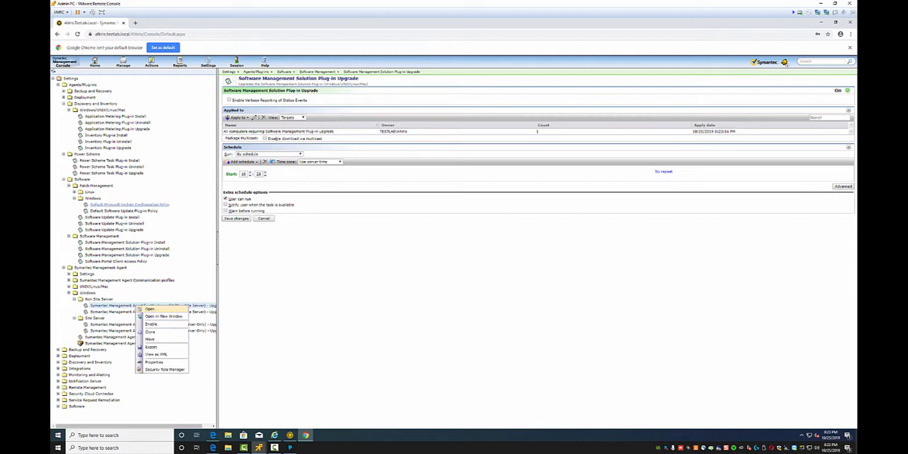
pyautogui.click(152, 315)
pyautogui.rightClick(126, 312)
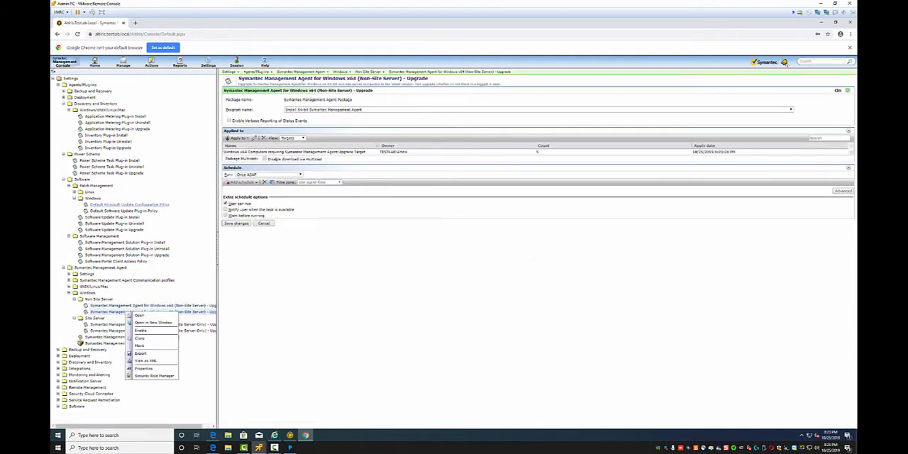
pyautogui.click(137, 331)
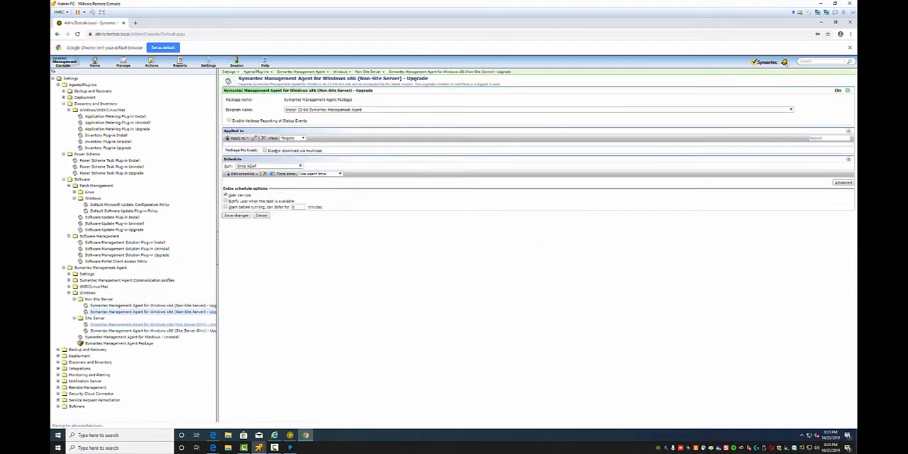
# Enable the x64 and x86 Site Server Only upgrade policies for the Symantec Management Agent for Windows.
pyautogui.rightClick(124, 325)
pyautogui.click(135, 343)
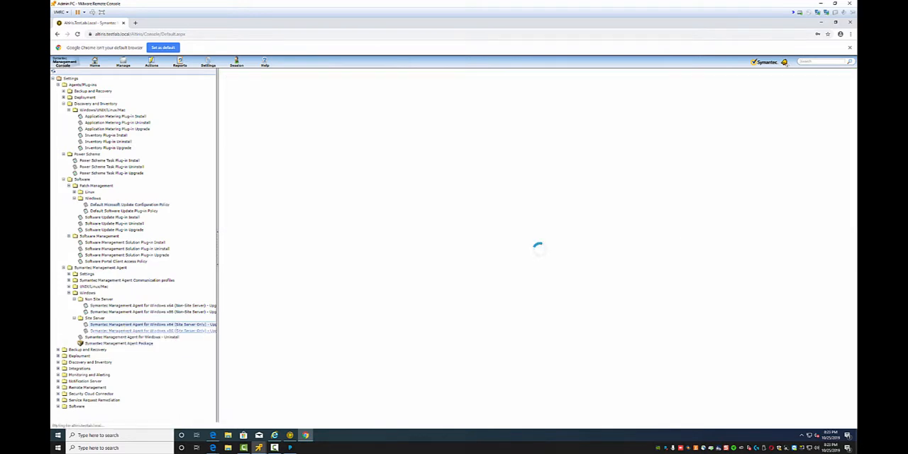
pyautogui.rightClick(132, 331)
pyautogui.click(143, 349)
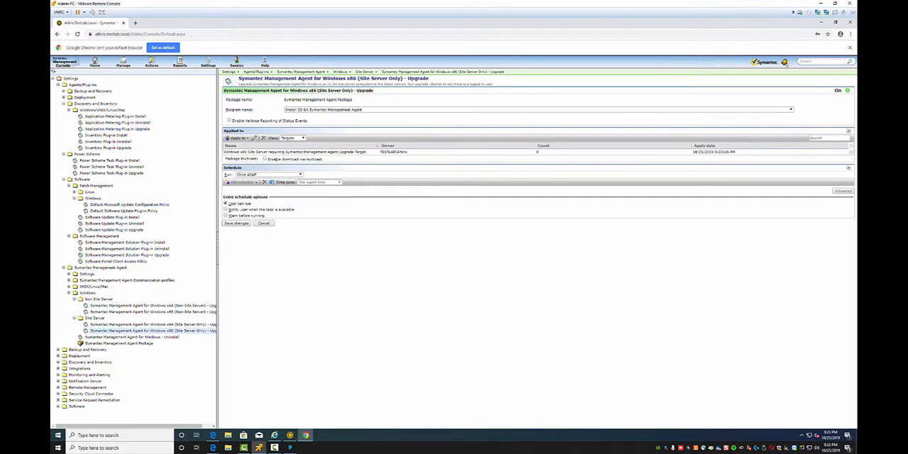
# Enable the Upgrade Veritas System Recovery Plug-in policy under Backup and Recovery, Veritas System Recovery Plug-in.
pyautogui.click(63, 91)
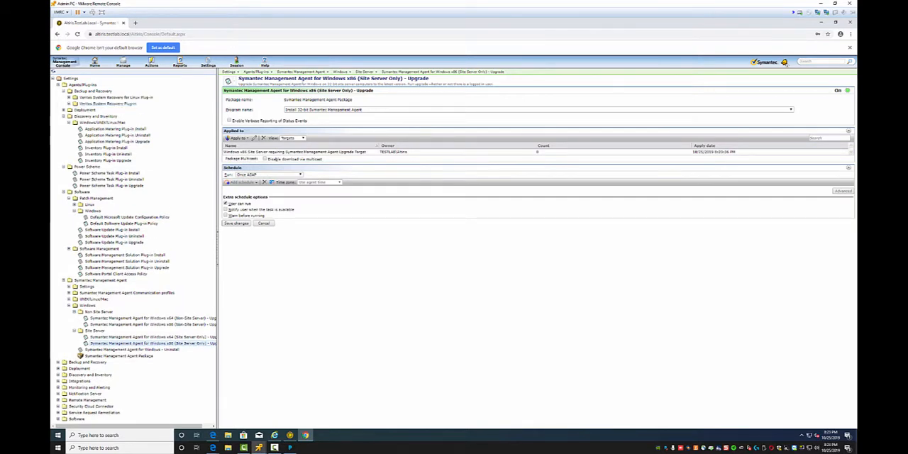
pyautogui.click(69, 103)
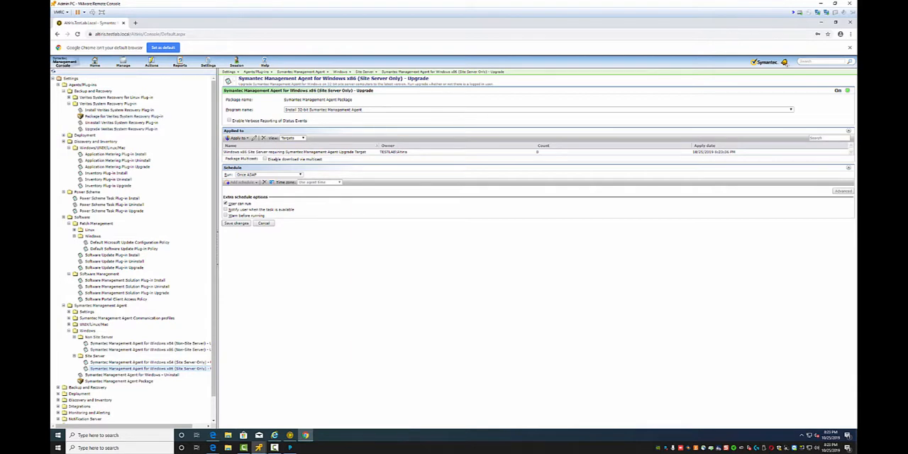
pyautogui.rightClick(111, 129)
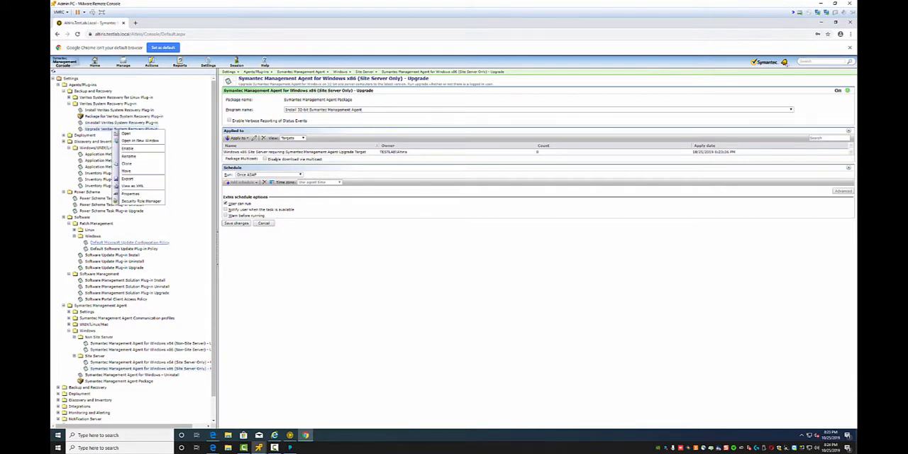
pyautogui.click(135, 141)
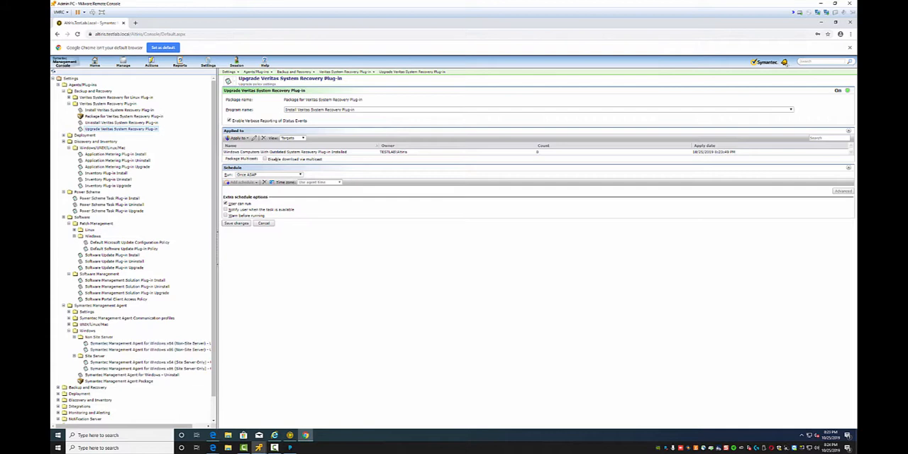
# Switch to the Symantec Management Agent window and review its agent settings, software deliveries and software updates.
pyautogui.click(289, 434)
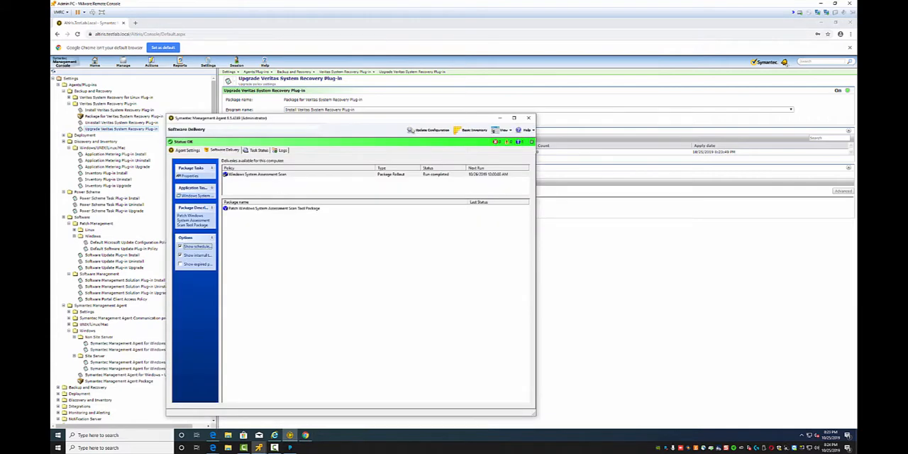
pyautogui.moveTo(358, 120); pyautogui.dragTo(508, 88)
pyautogui.click(338, 119)
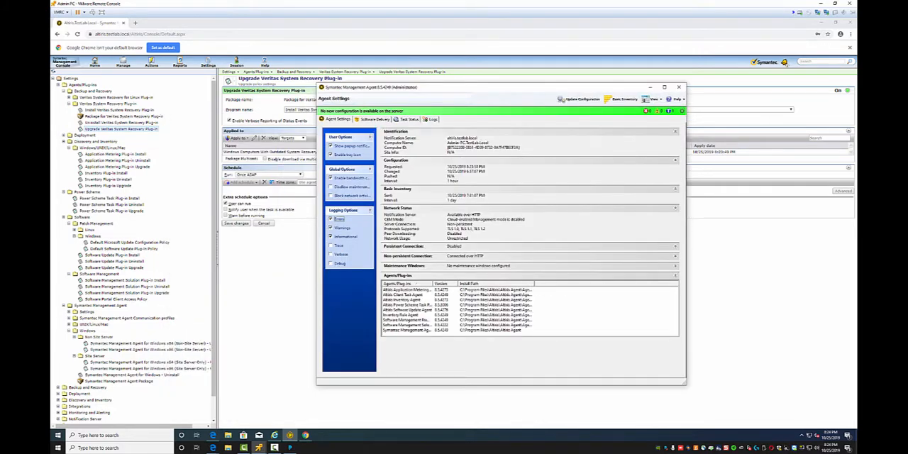
pyautogui.click(374, 119)
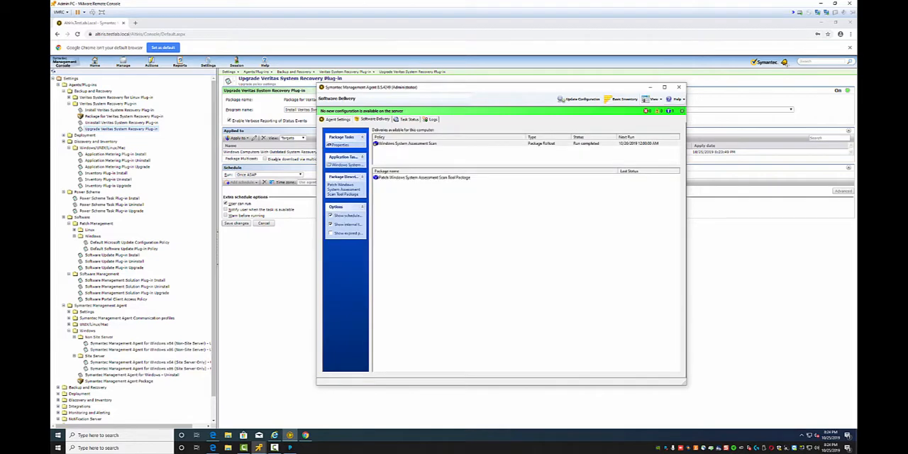
pyautogui.click(649, 99)
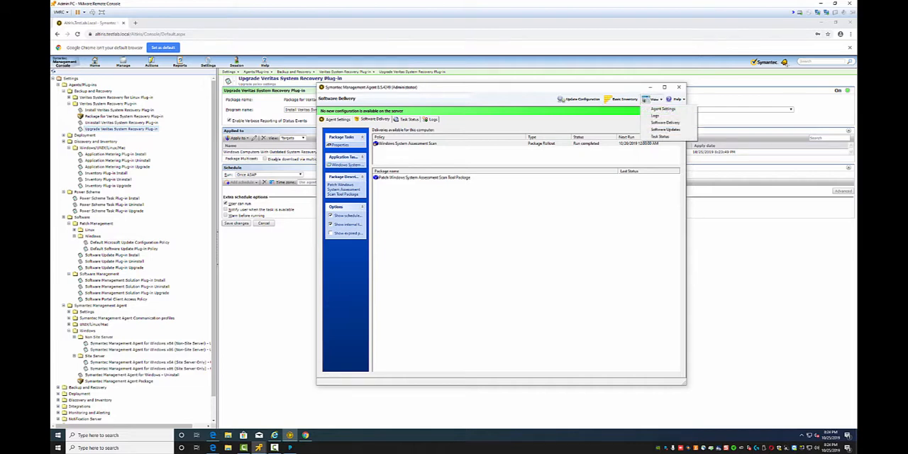
pyautogui.click(665, 129)
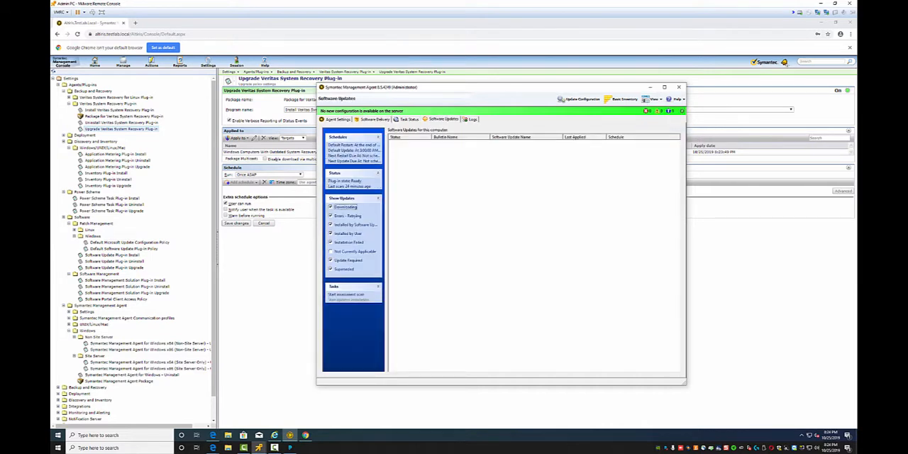
# Check the agent's task server for new tasks and update the agent configuration.
pyautogui.click(409, 120)
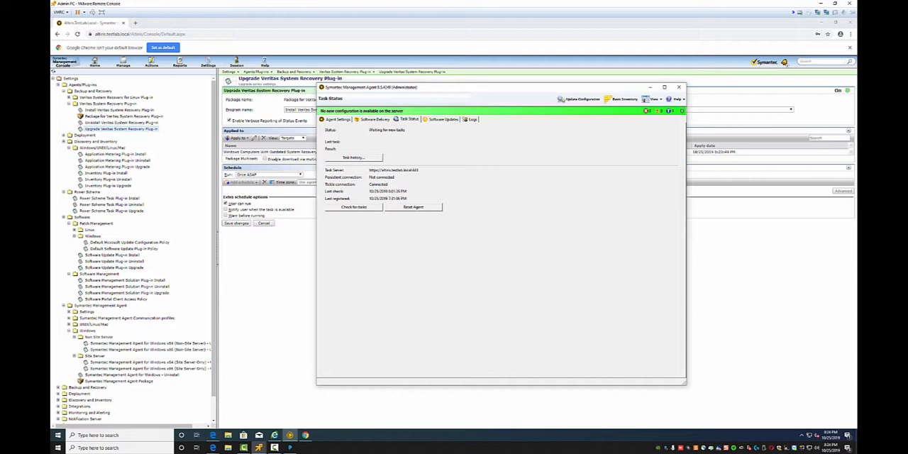
pyautogui.click(353, 207)
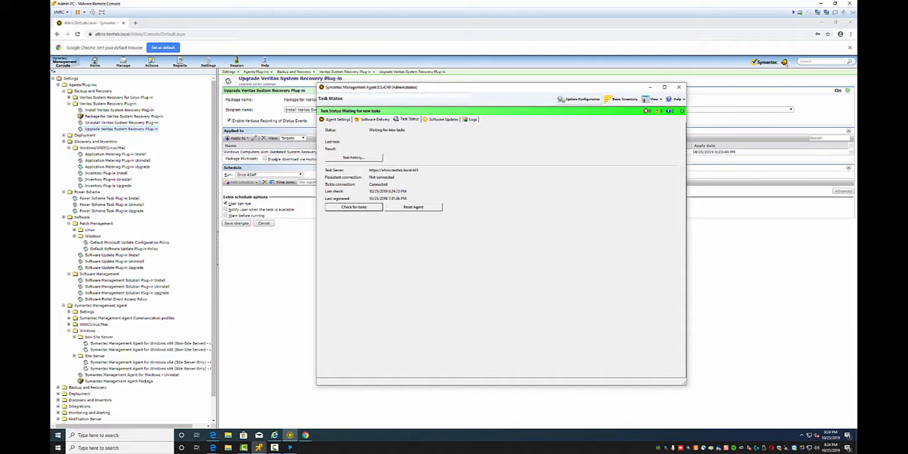
pyautogui.click(582, 99)
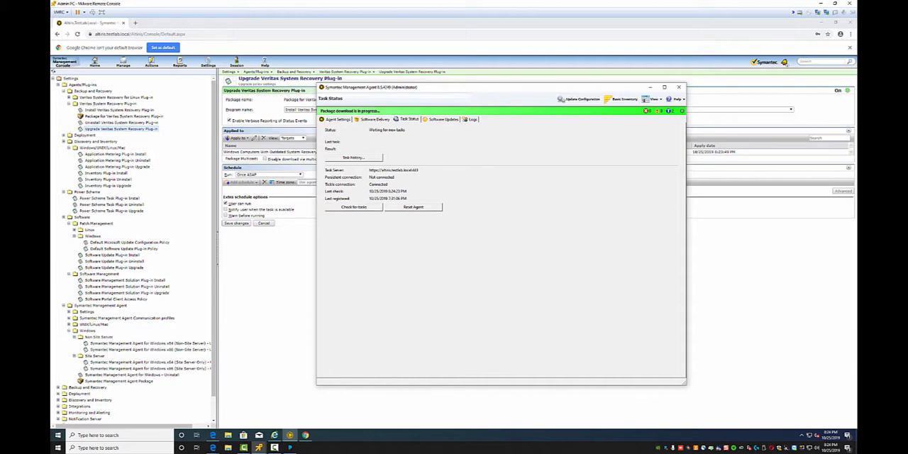
# Examine the agent's software deliveries, enlarging the policy list and Status column to read the x64 Non-Site Server agent upgrade's status.
pyautogui.click(374, 119)
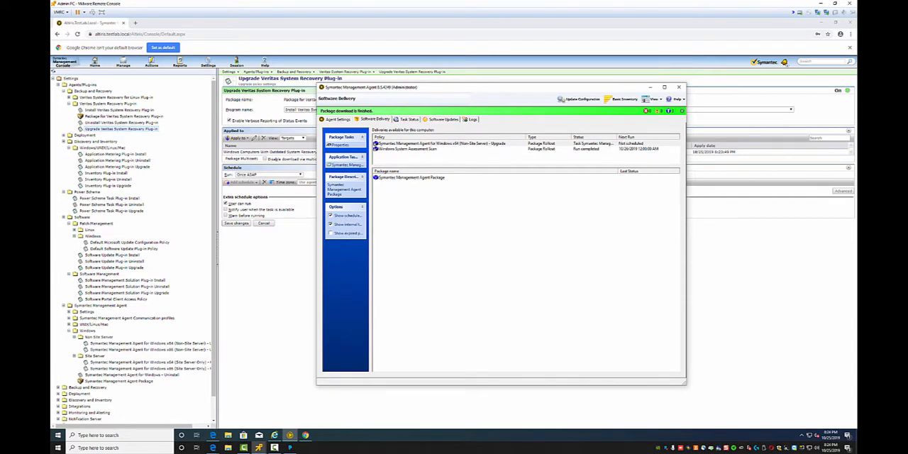
pyautogui.moveTo(454, 166); pyautogui.dragTo(454, 211)
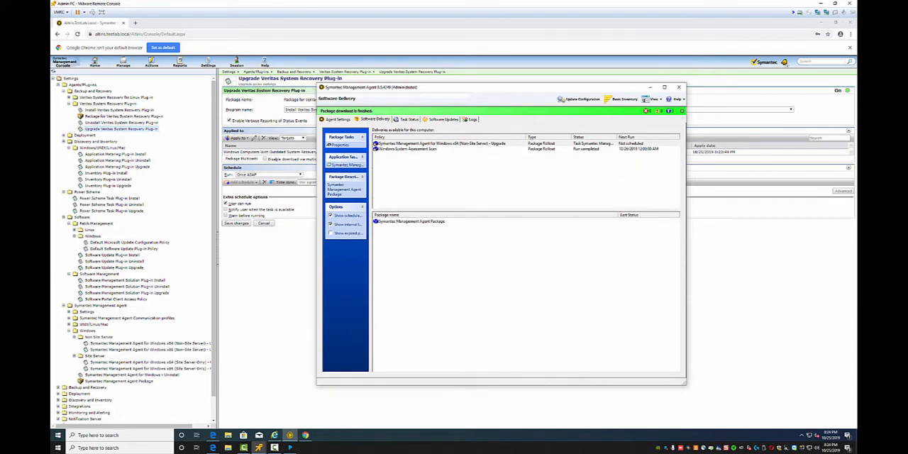
pyautogui.moveTo(617, 137); pyautogui.dragTo(644, 137)
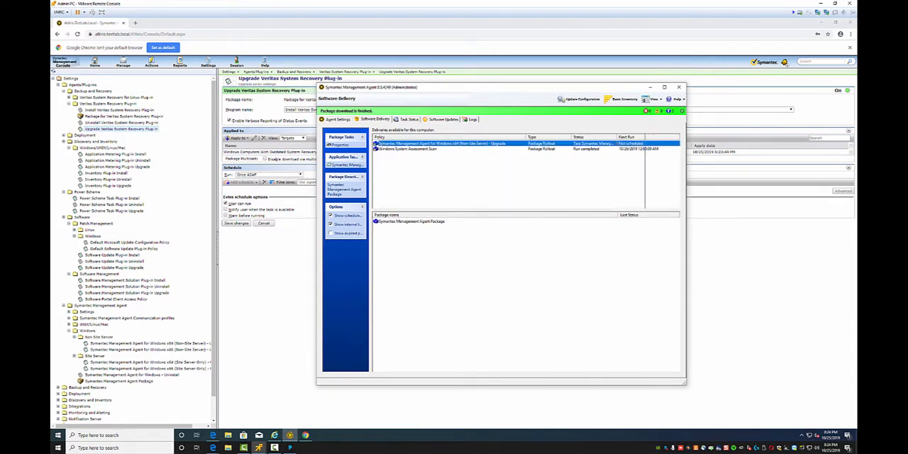
pyautogui.click(611, 143)
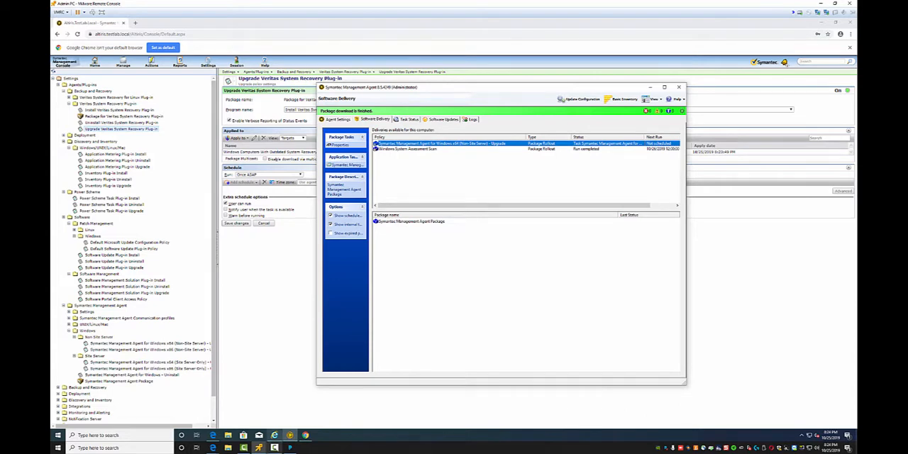
# Switch to the Windows 7 virtual machine, open its Symantec Management Agent to check software deliveries, and close the agent window.
pyautogui.moveTo(274, 448)
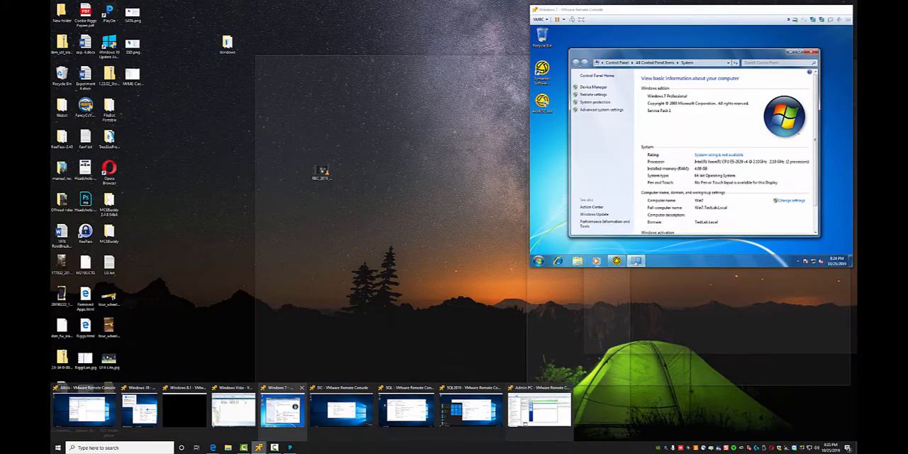
pyautogui.click(283, 410)
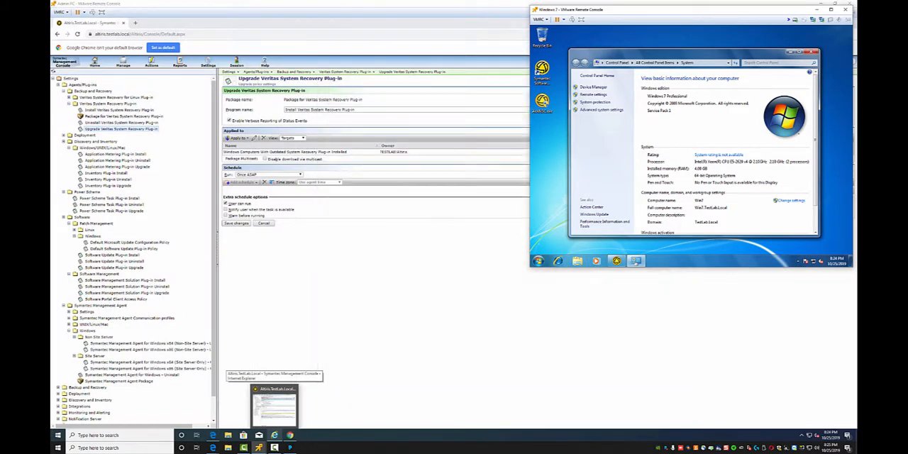
pyautogui.click(798, 261)
pyautogui.doubleClick(806, 228)
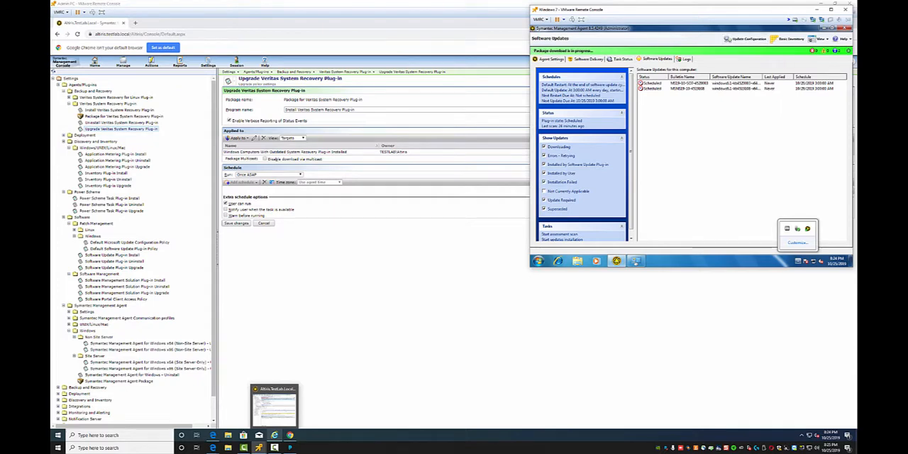
pyautogui.click(587, 59)
pyautogui.click(844, 28)
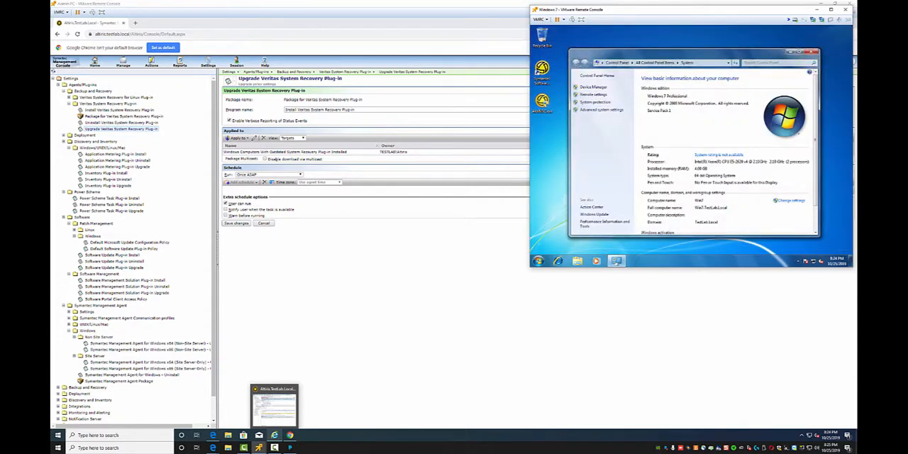
# Switch to the Windows 8.1 virtual machine and look for the Symantec Management Agent among its hidden notification icons and installed apps.
pyautogui.moveTo(259, 447)
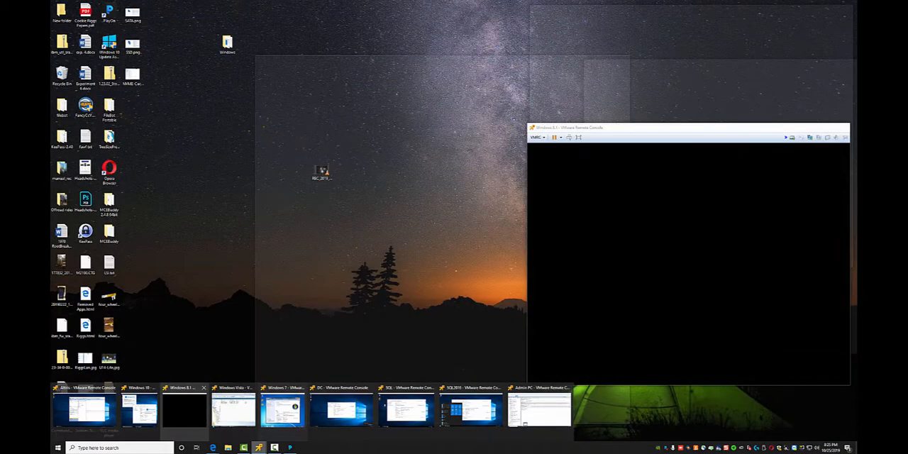
pyautogui.click(184, 410)
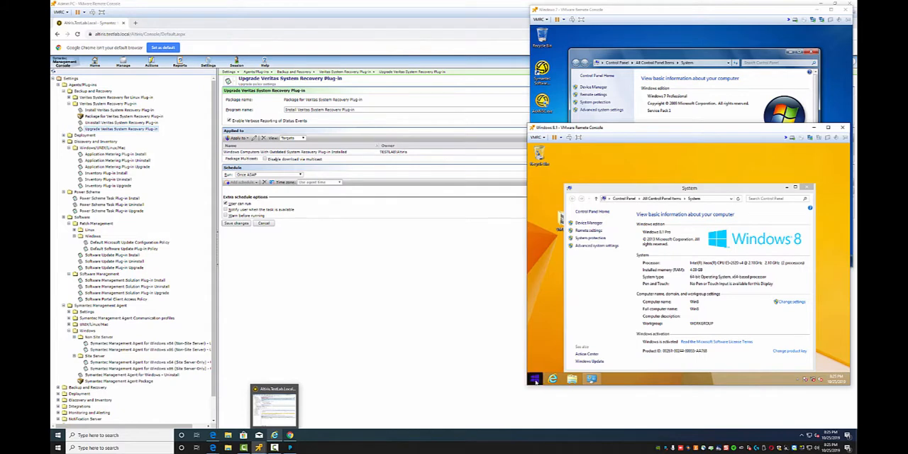
pyautogui.click(797, 378)
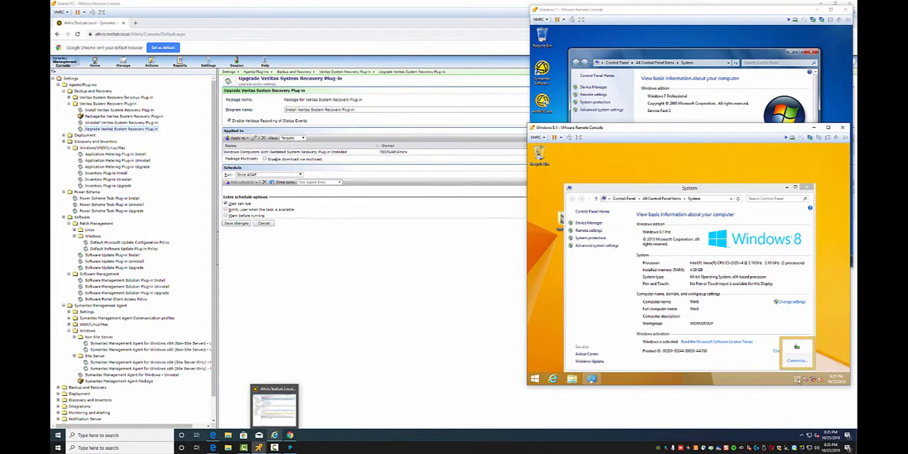
pyautogui.click(537, 378)
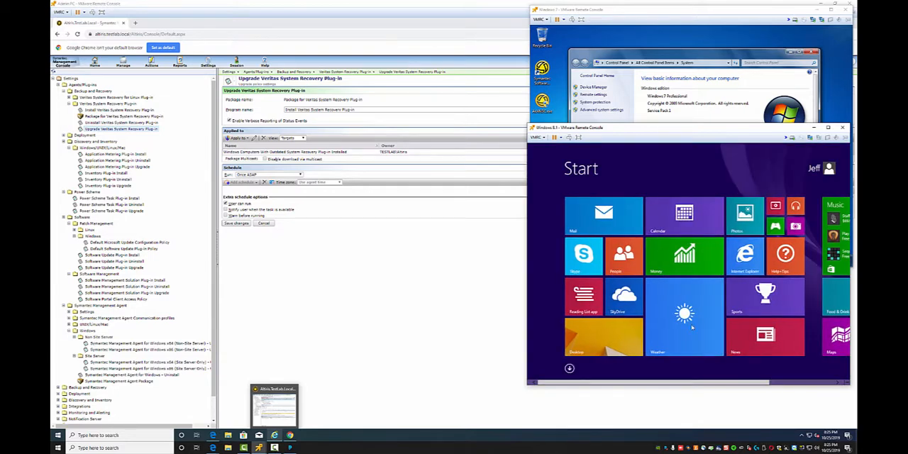
pyautogui.click(569, 368)
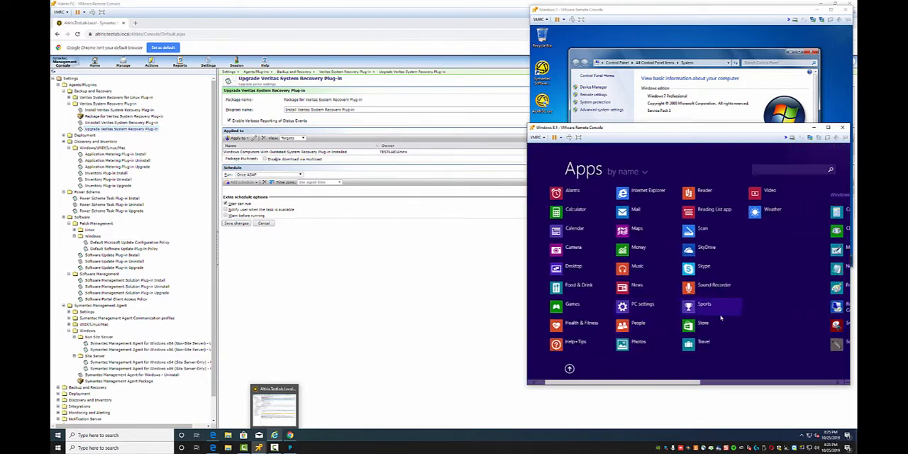
pyautogui.scroll(3, 719, 323)
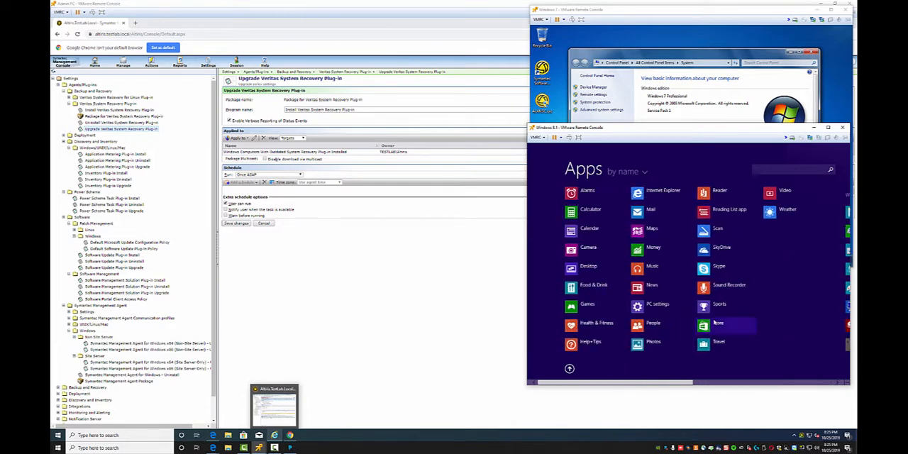
# Return to the Symantec Management Console on the Admin PC and open the Import Microsoft Active Directory discovery page.
pyautogui.click(527, 277)
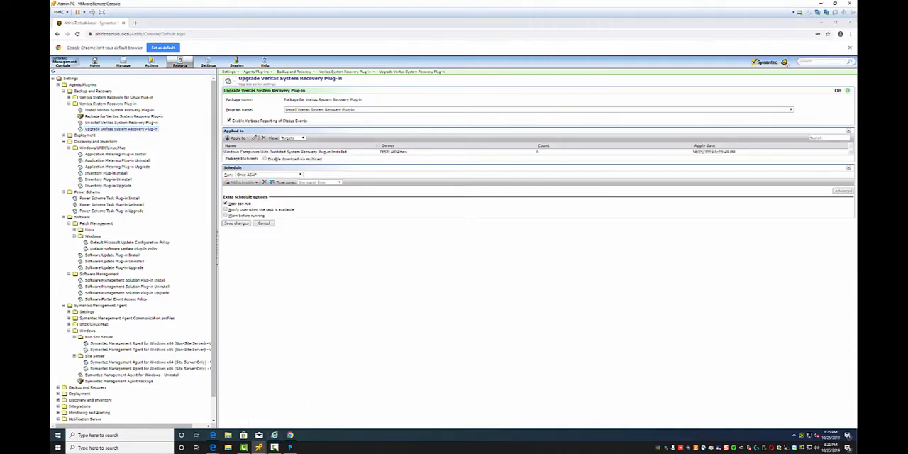
pyautogui.click(208, 62)
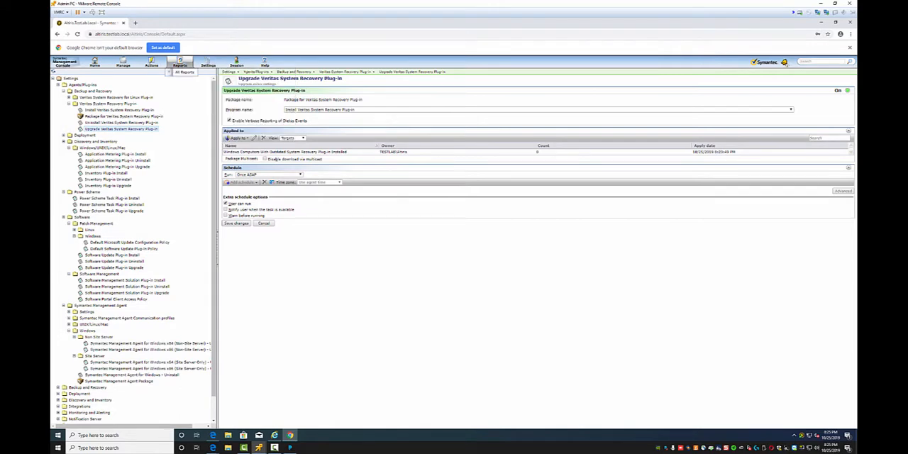
pyautogui.click(151, 62)
pyautogui.moveTo(193, 72)
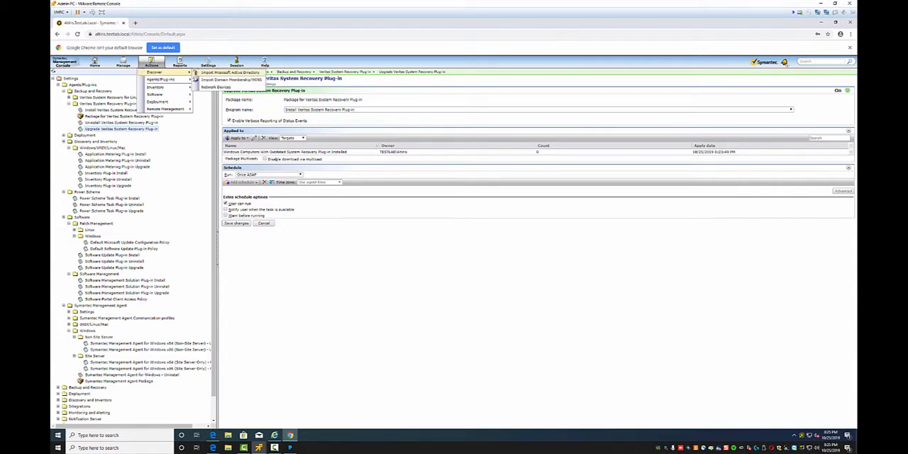
pyautogui.click(230, 72)
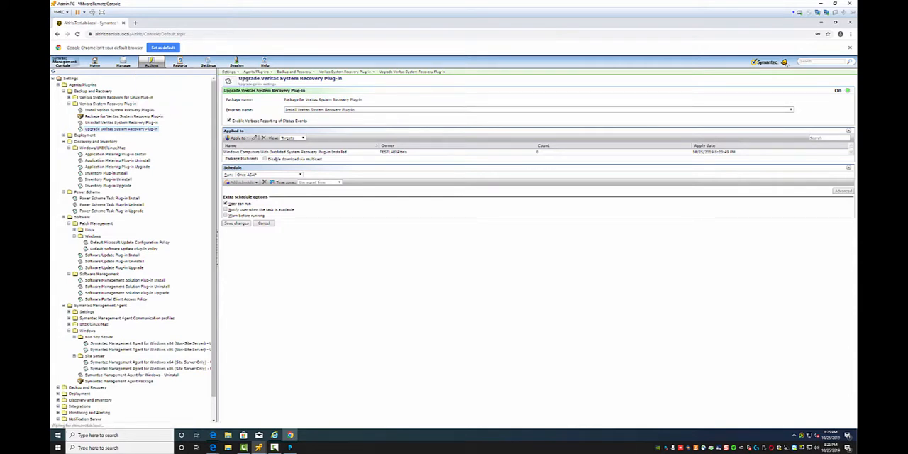
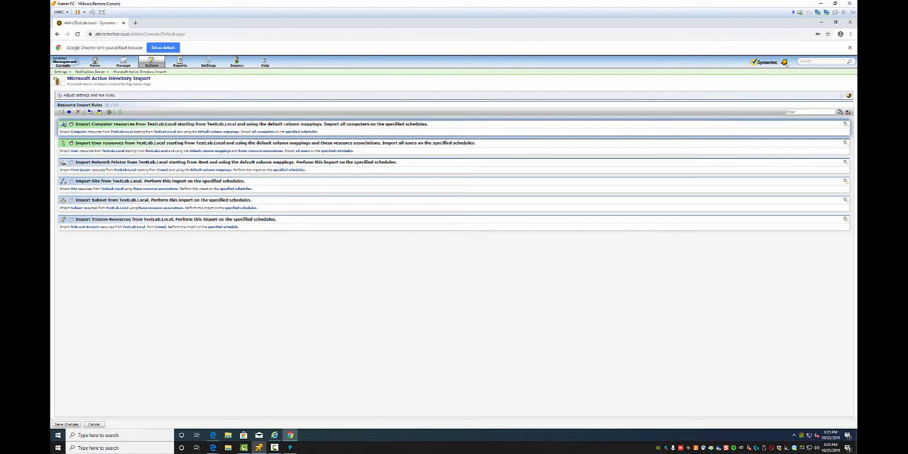
# Run a full import of the Computer resources rule from TestLab.Local and open the Push Symantec Management Agent page.
pyautogui.click(89, 112)
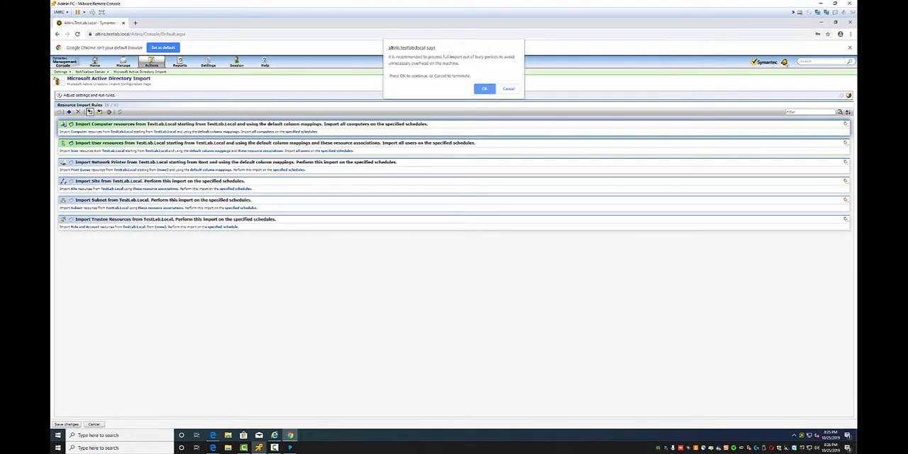
pyautogui.press('Return')
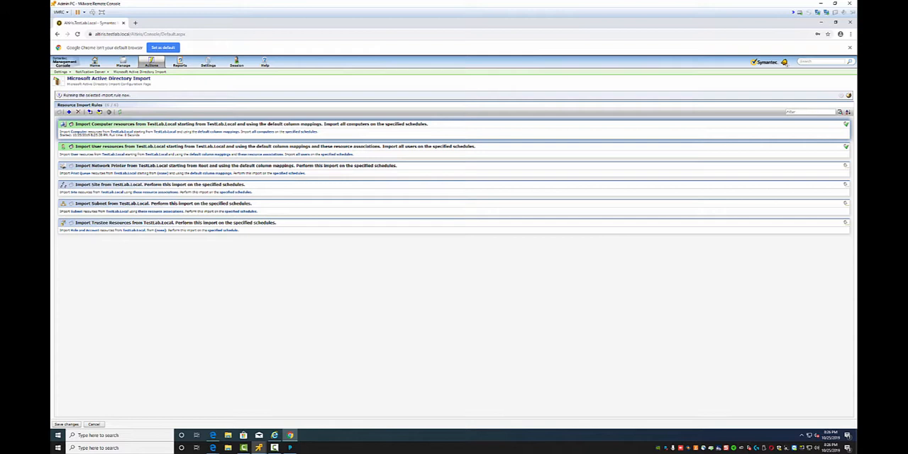
pyautogui.click(122, 63)
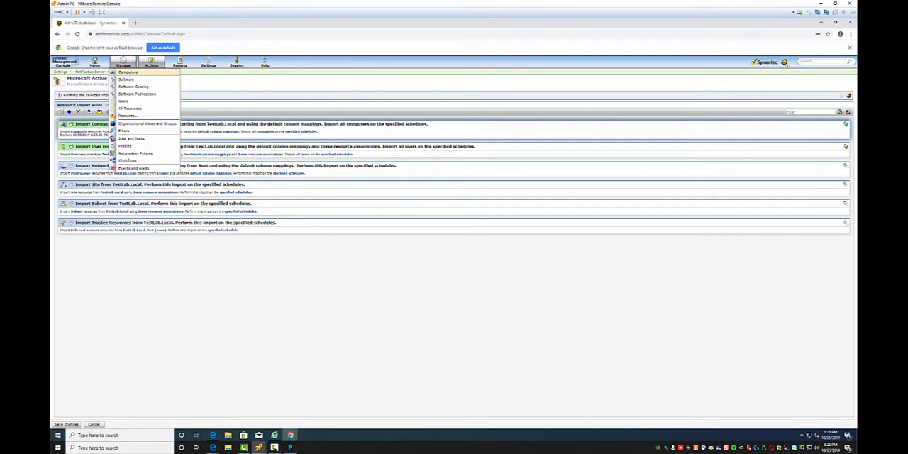
pyautogui.moveTo(151, 62)
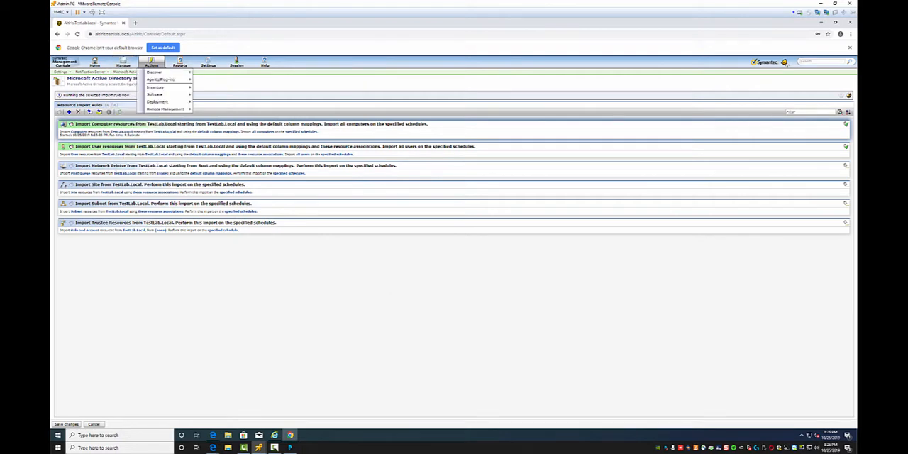
pyautogui.moveTo(161, 79)
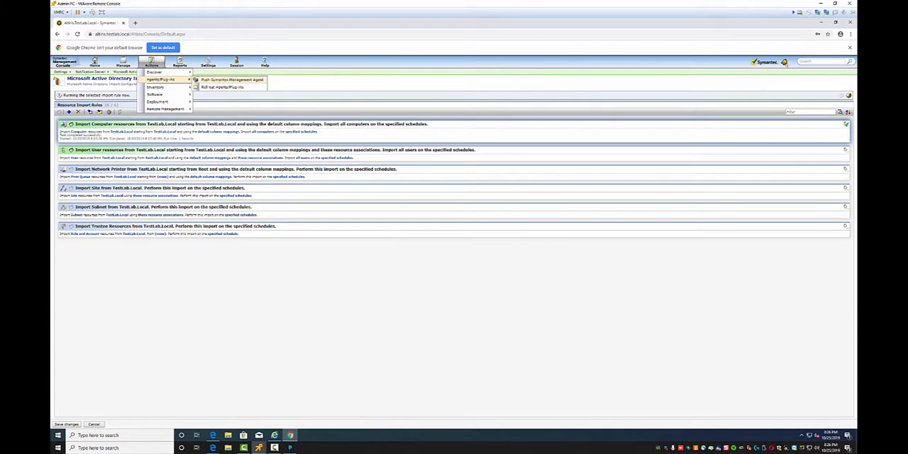
pyautogui.click(232, 79)
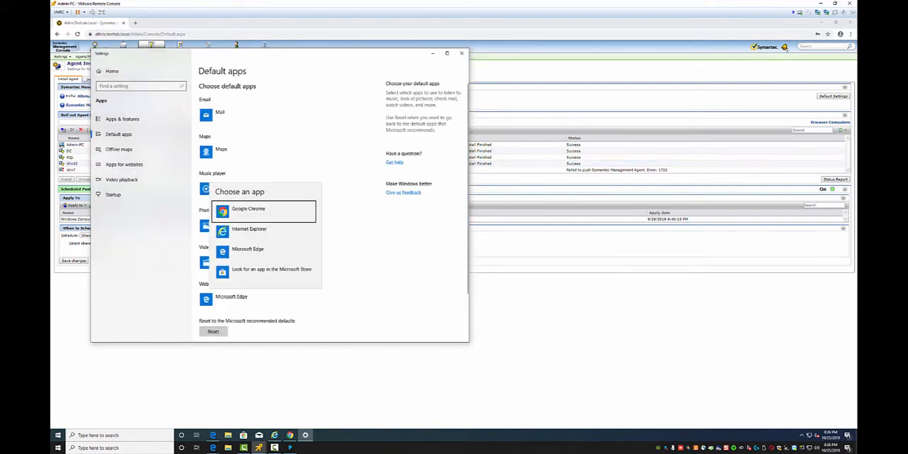
# Set Google Chrome as the default web browser and close the Settings window.
pyautogui.press('Return')
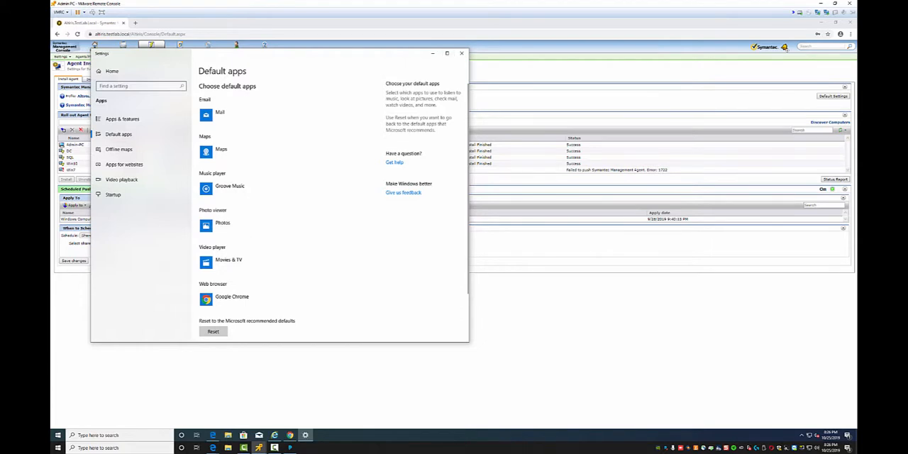
pyautogui.click(461, 53)
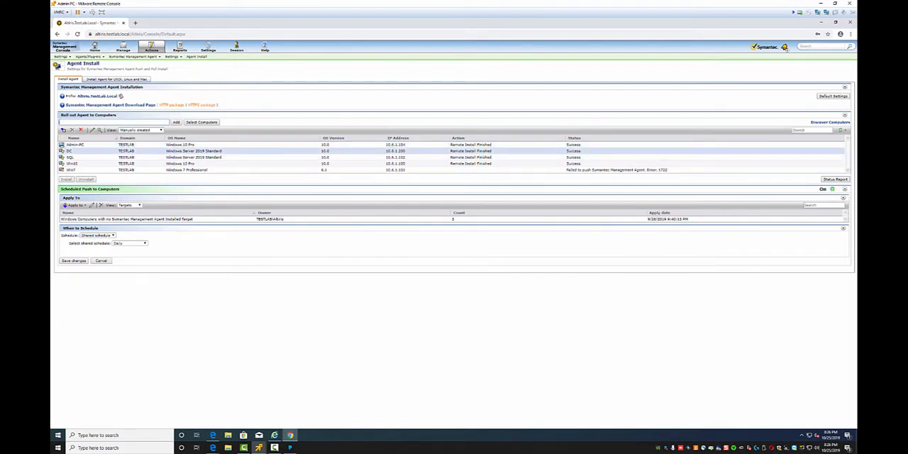
# Push the Symantec Management Agent to the Win7 computer with the default install settings, and dismiss the browser's offer to save the password.
pyautogui.moveTo(67, 151)
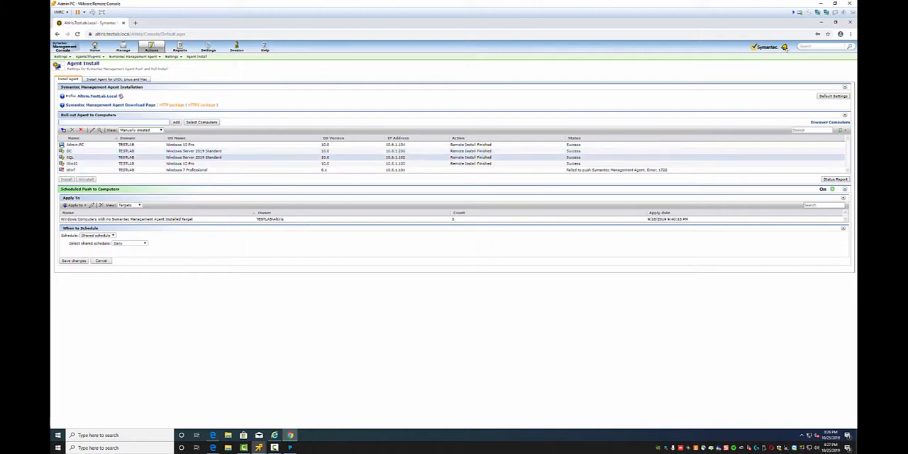
pyautogui.click(71, 170)
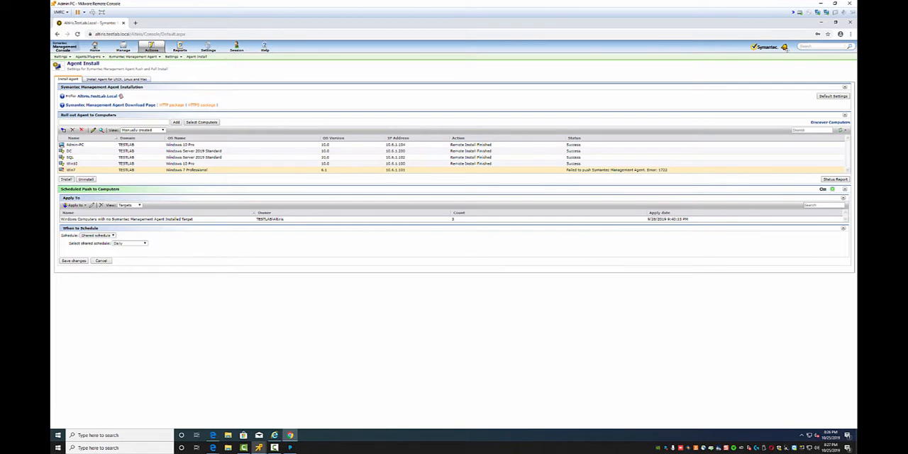
pyautogui.click(66, 178)
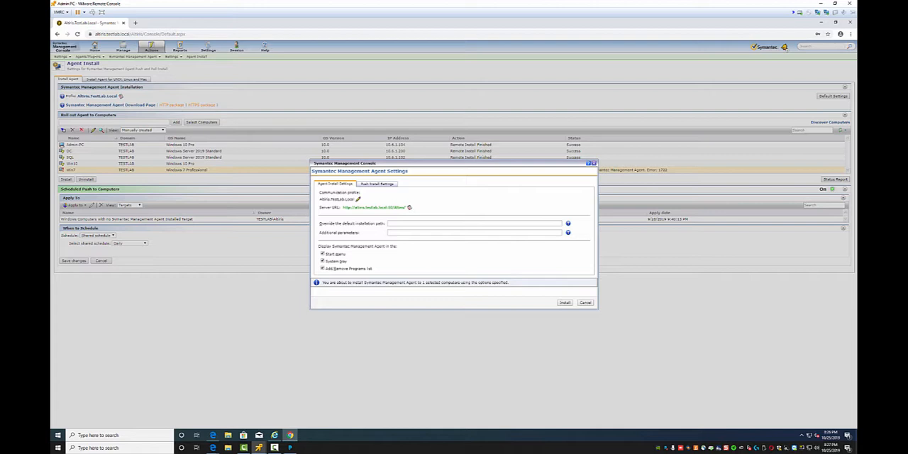
pyautogui.click(565, 302)
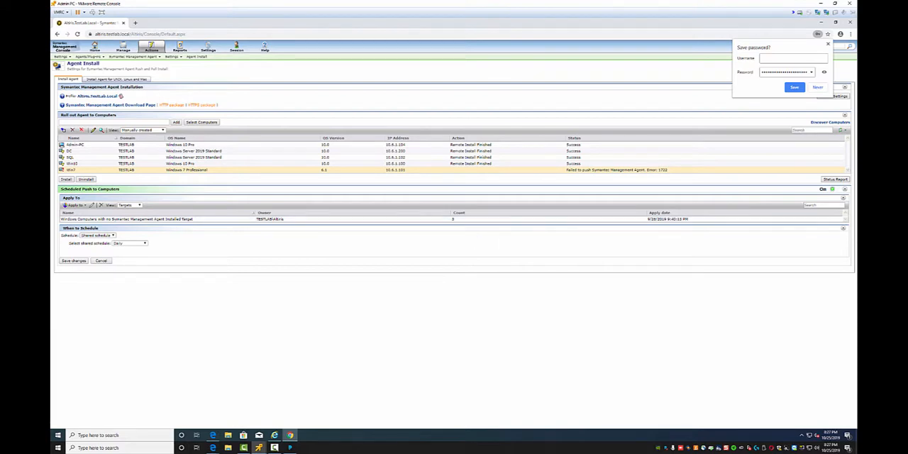
pyautogui.click(827, 44)
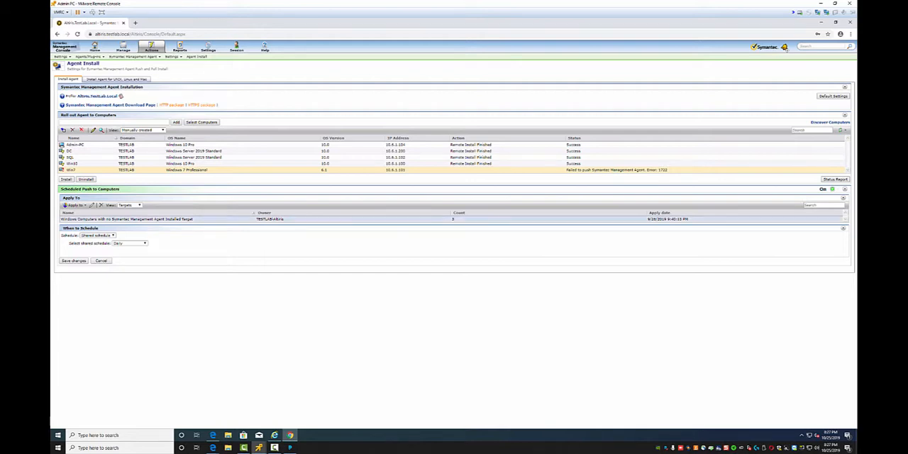
# View the scheduled push's assignments as Resources and open the Agent Installation Status report.
pyautogui.click(131, 205)
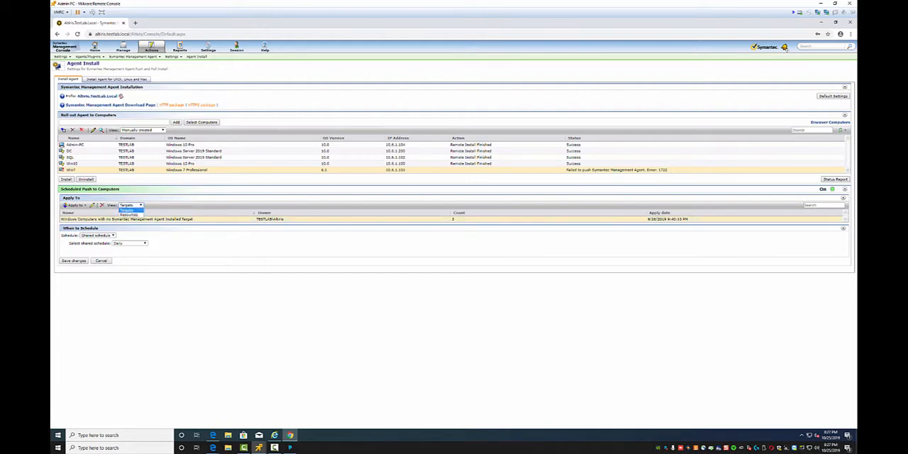
pyautogui.click(128, 214)
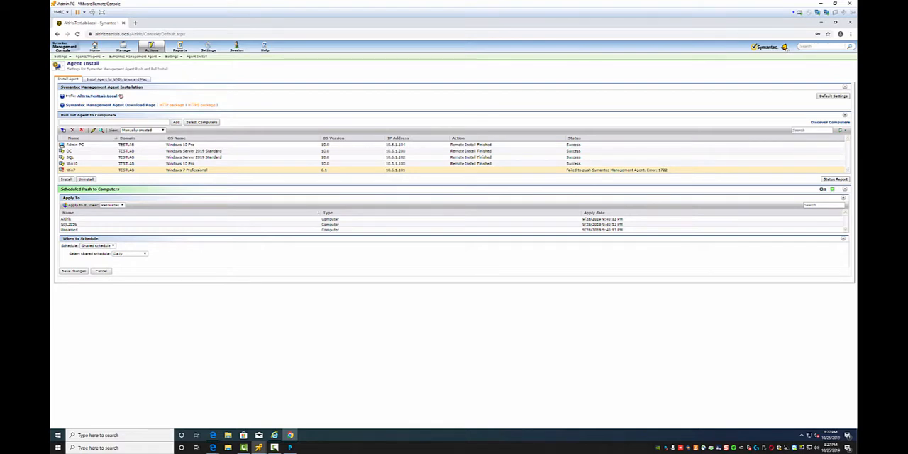
pyautogui.click(835, 179)
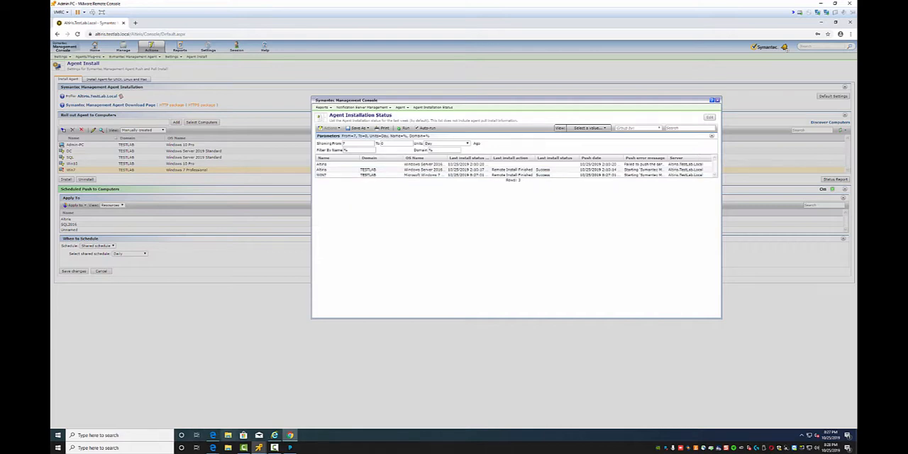
# Switch to the Windows 7 virtual machine and open the Symantec Management Agent from its hidden notification icons.
pyautogui.click(259, 448)
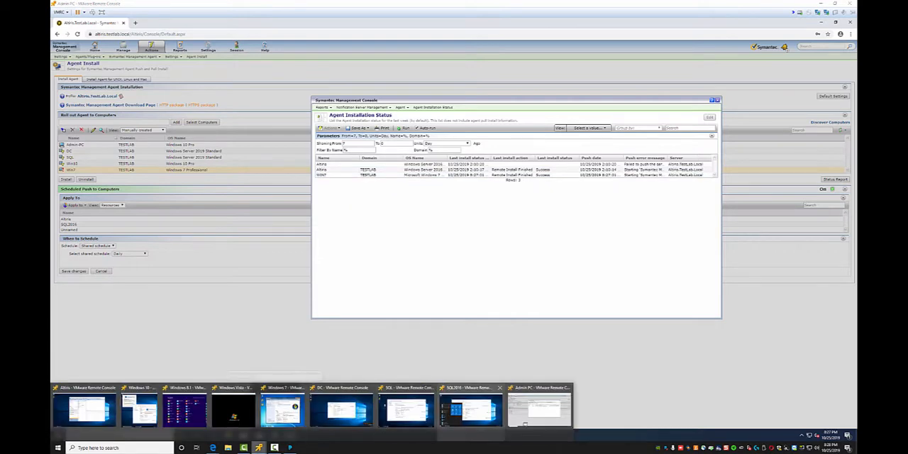
pyautogui.click(281, 412)
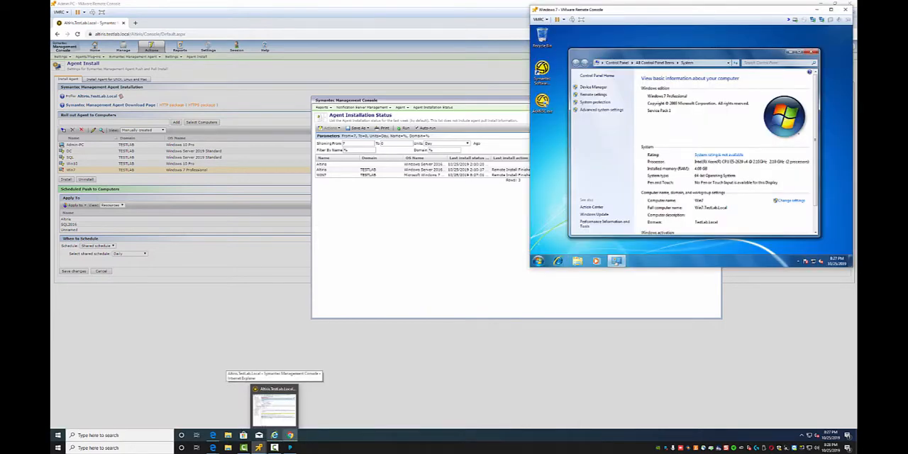
pyautogui.click(798, 261)
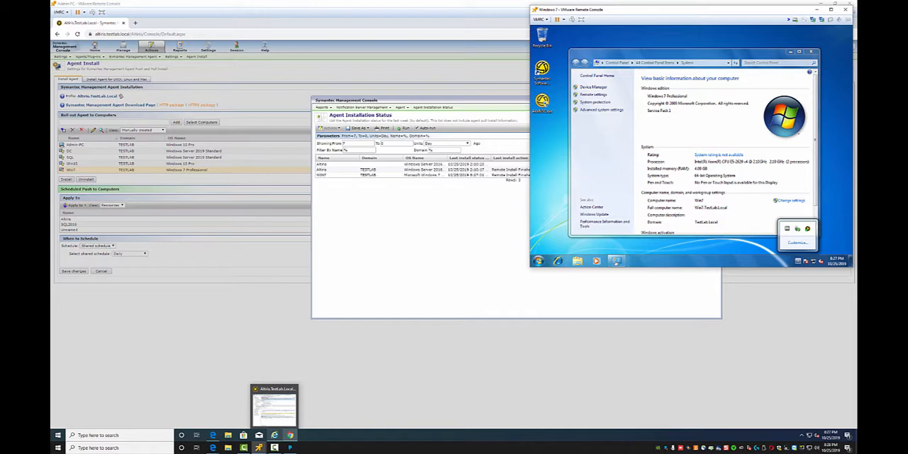
pyautogui.click(834, 231)
pyautogui.click(797, 261)
pyautogui.doubleClick(806, 228)
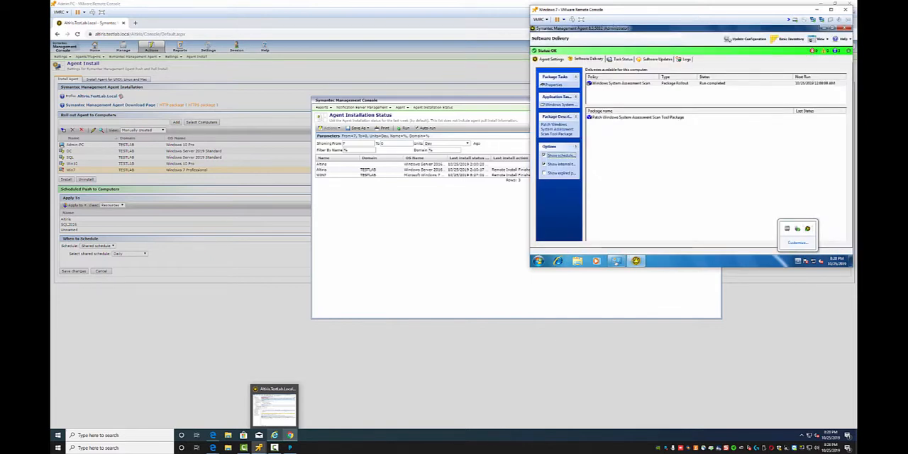
# Check the agent's software updates and installed plug-in versions, then return to the Admin PC console and close the status report.
pyautogui.click(657, 59)
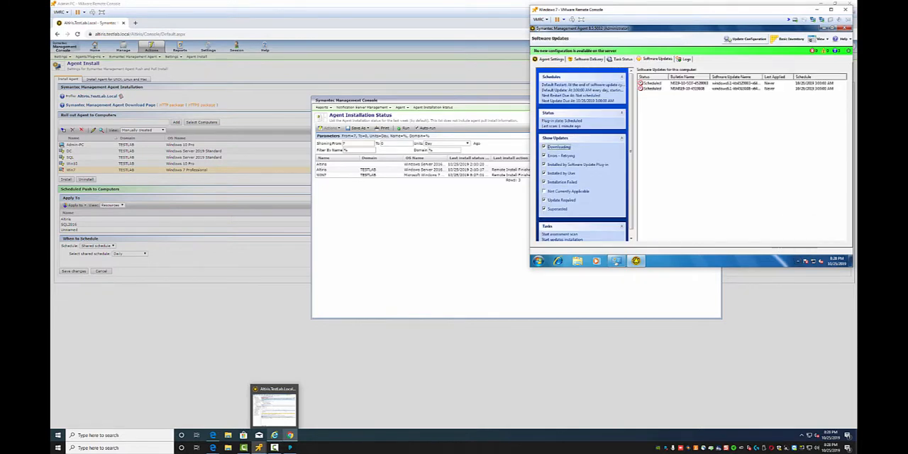
pyautogui.click(551, 58)
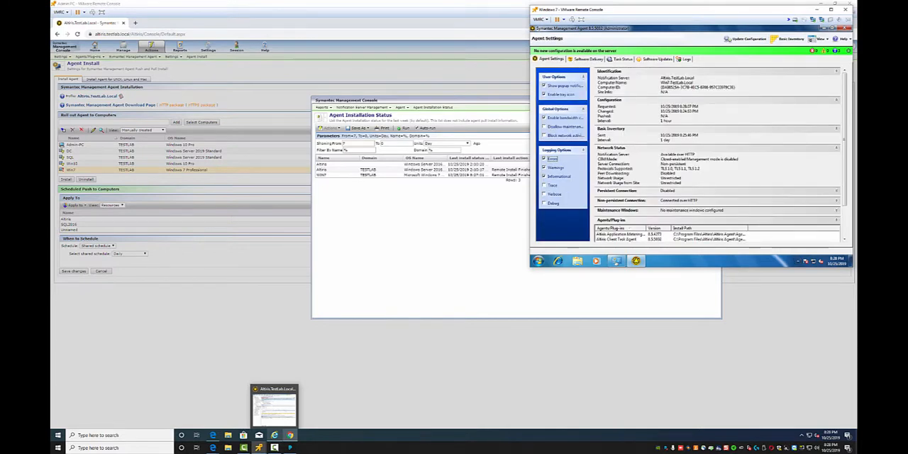
pyautogui.moveTo(844, 158); pyautogui.dragTo(843, 190)
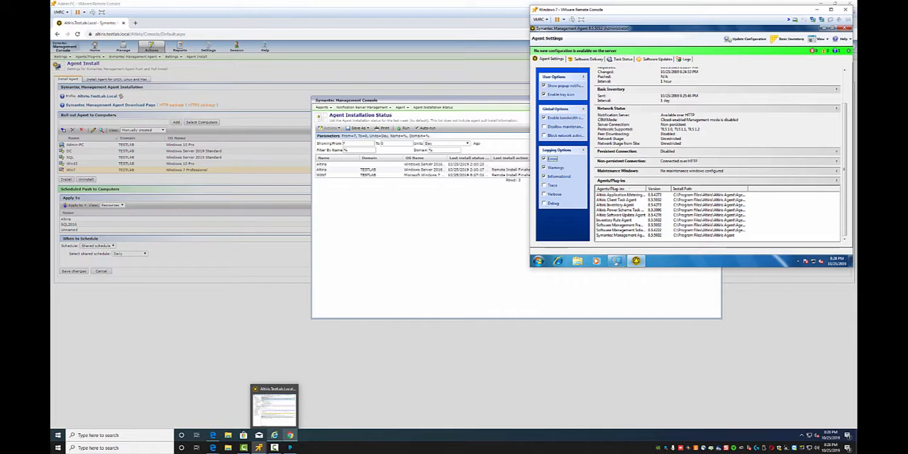
pyautogui.click(275, 435)
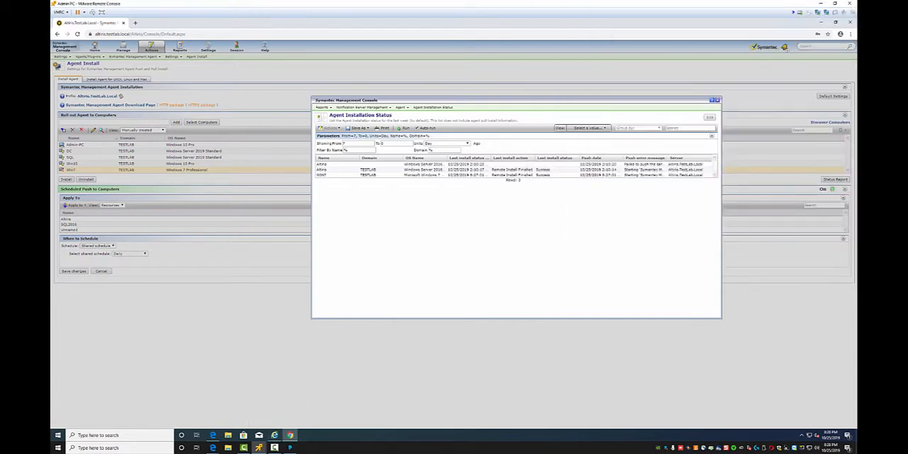
pyautogui.click(716, 100)
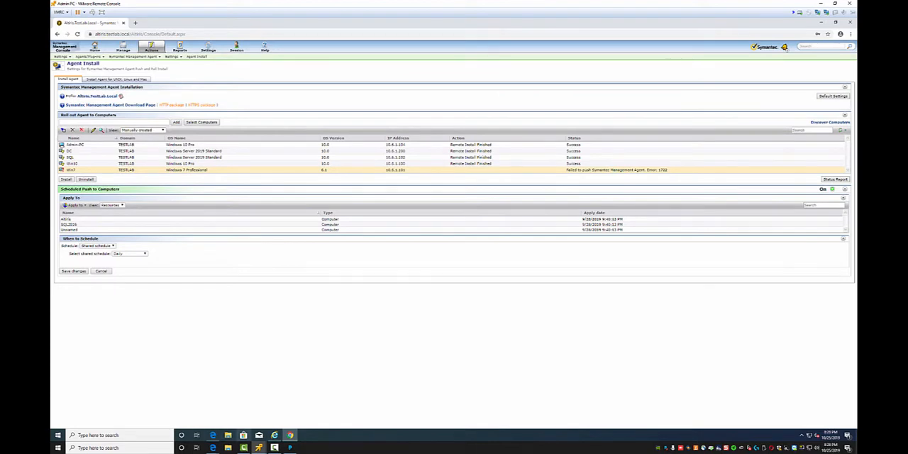
# Switch to the Windows 8.1 virtual machine, leave the Apps screen for the desktop, and open the Run dialog.
pyautogui.click(259, 447)
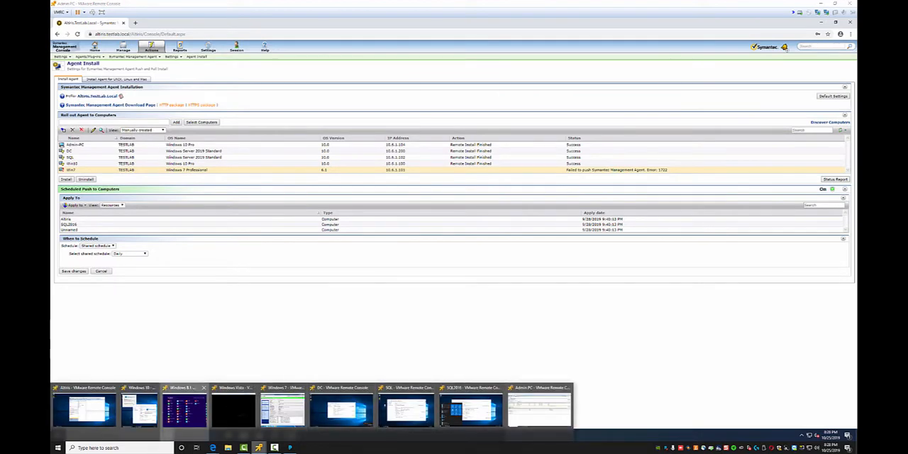
pyautogui.click(186, 409)
pyautogui.click(570, 366)
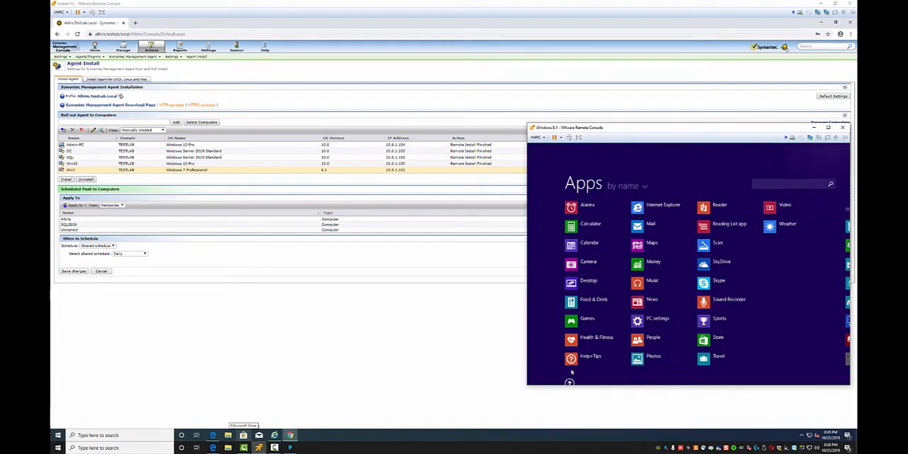
pyautogui.click(600, 344)
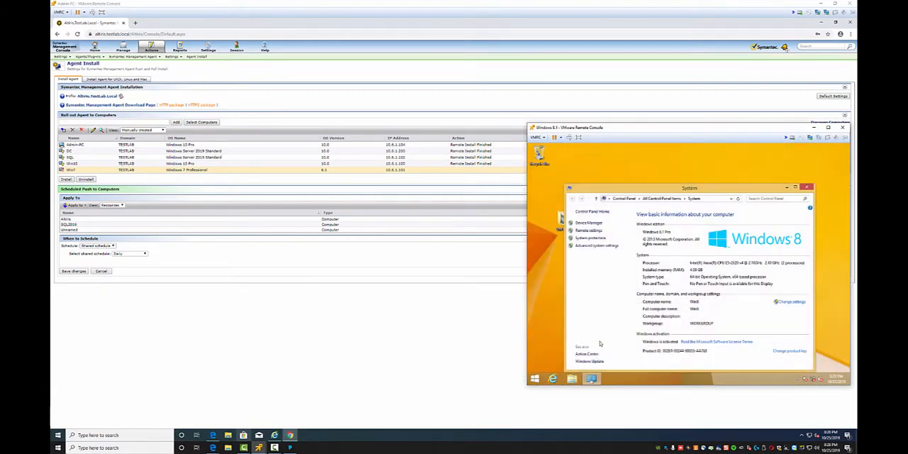
pyautogui.rightClick(535, 378)
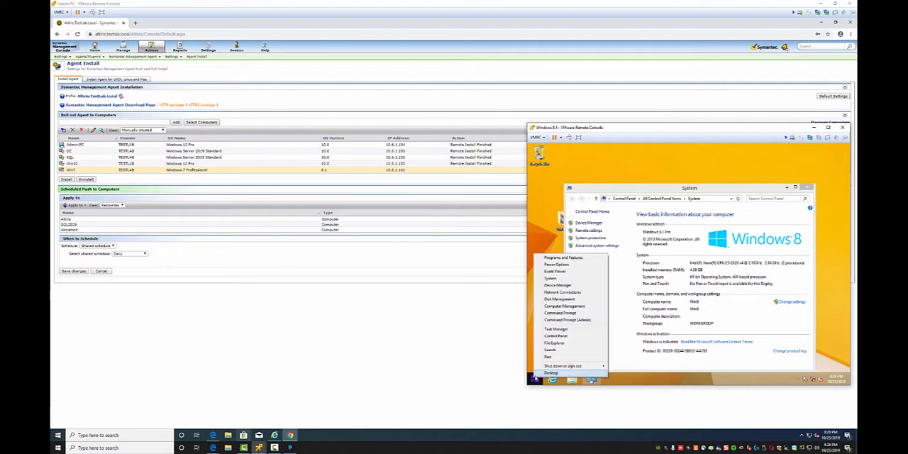
pyautogui.click(555, 357)
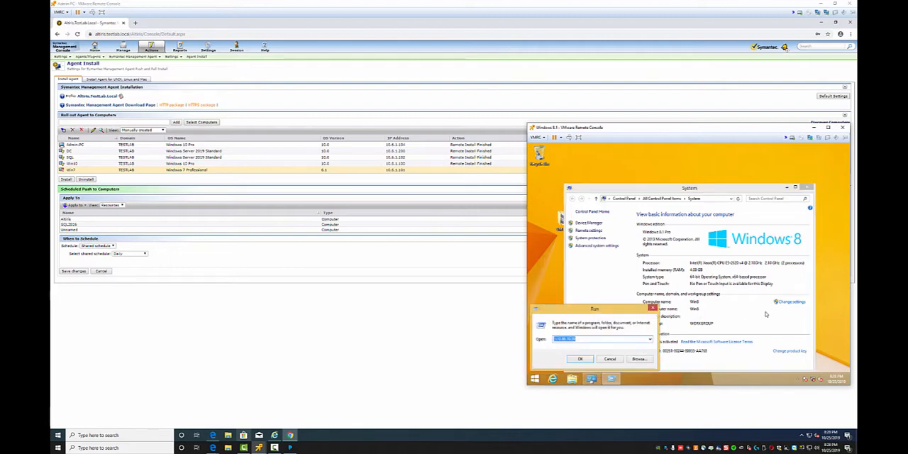
# Try to join the Windows 8.1 computer to the TestLab.Local domain and dismiss the resulting message.
pyautogui.click(789, 301)
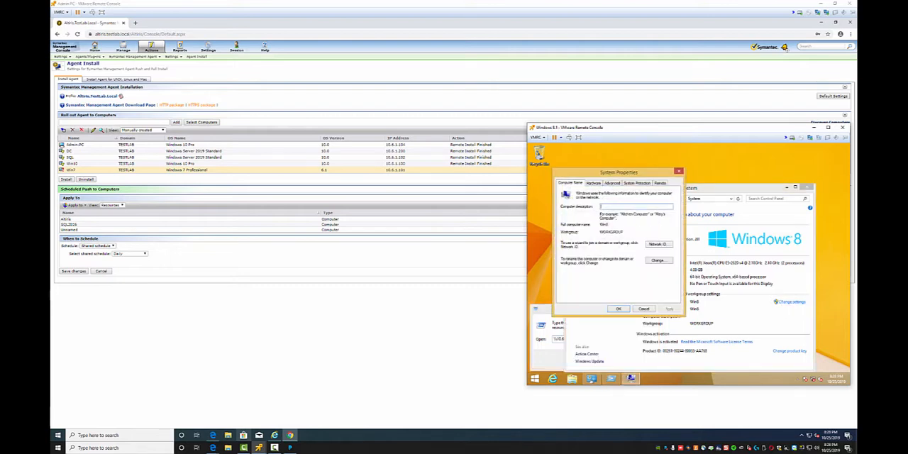
pyautogui.click(652, 263)
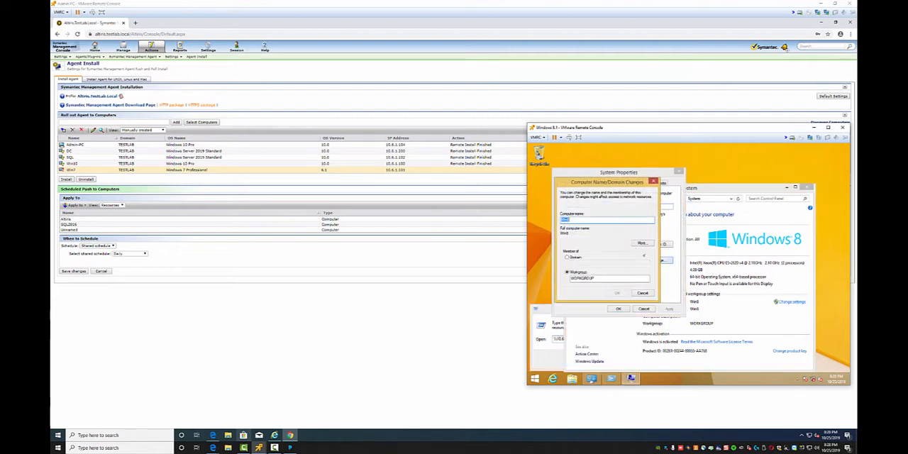
pyautogui.click(575, 258)
pyautogui.write('TestLab.Local')
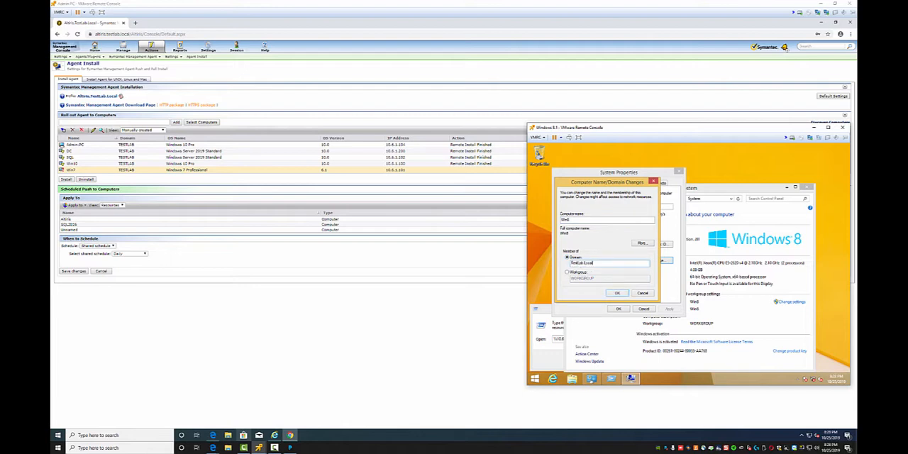
pyautogui.press('Return')
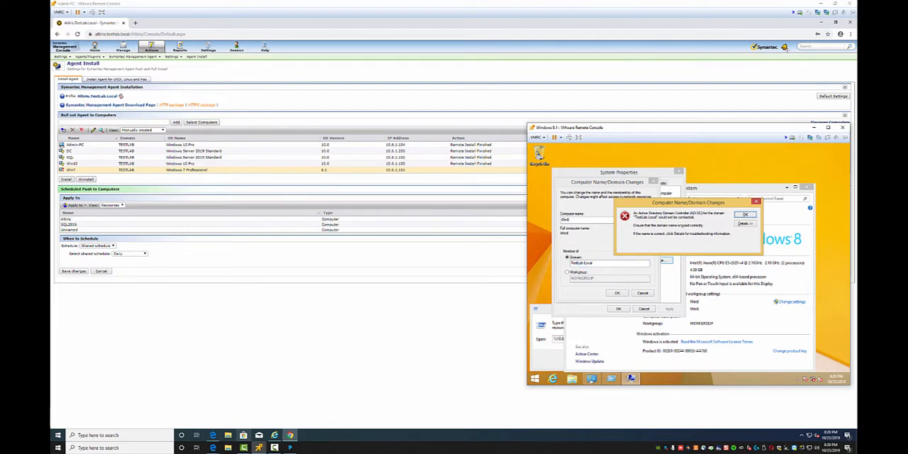
pyautogui.click(745, 214)
# Check the Windows 8.1 machine's IP configuration with ipconfig in a command prompt, then inspect its network hardware in Device Manager.
pyautogui.click(551, 340)
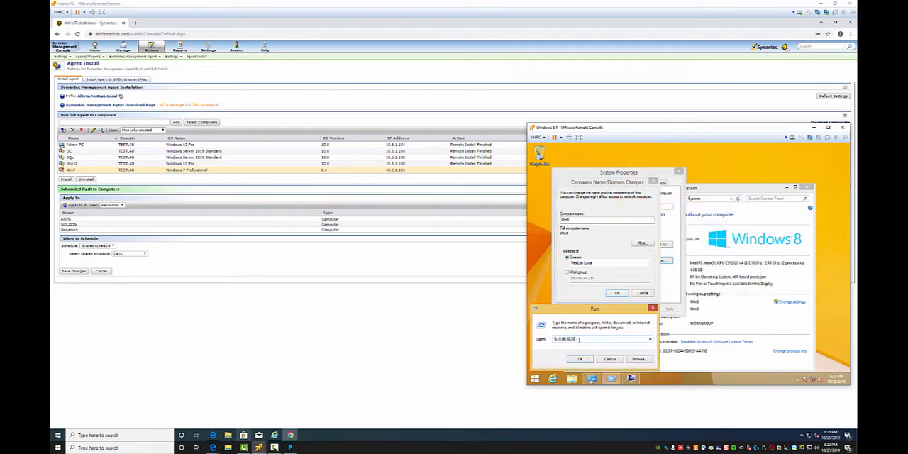
pyautogui.write('cmd')
pyautogui.press('Return')
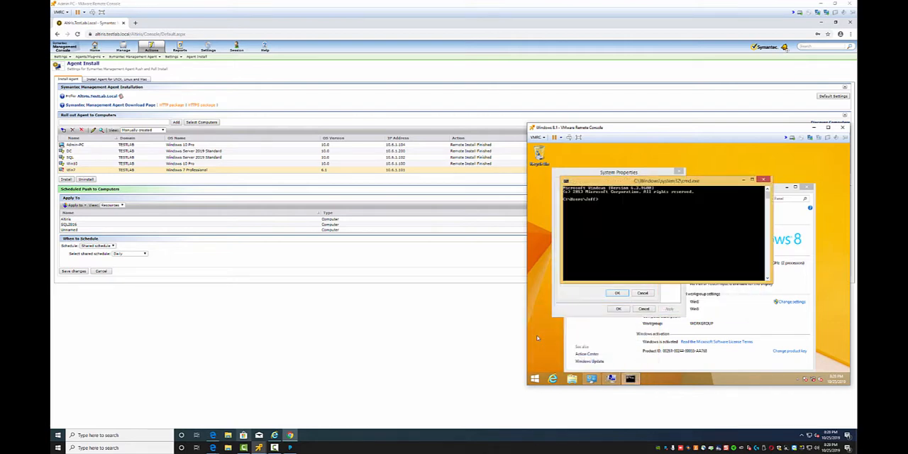
pyautogui.write('ipconfig')
pyautogui.press('Return')
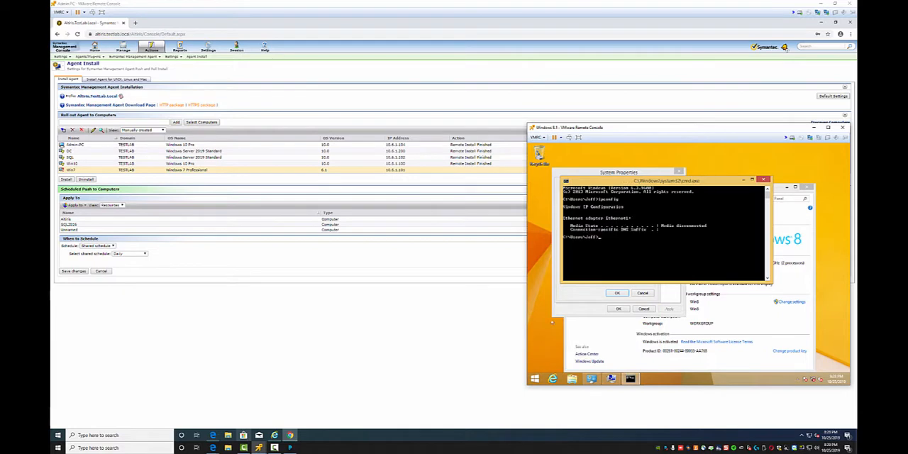
pyautogui.rightClick(535, 379)
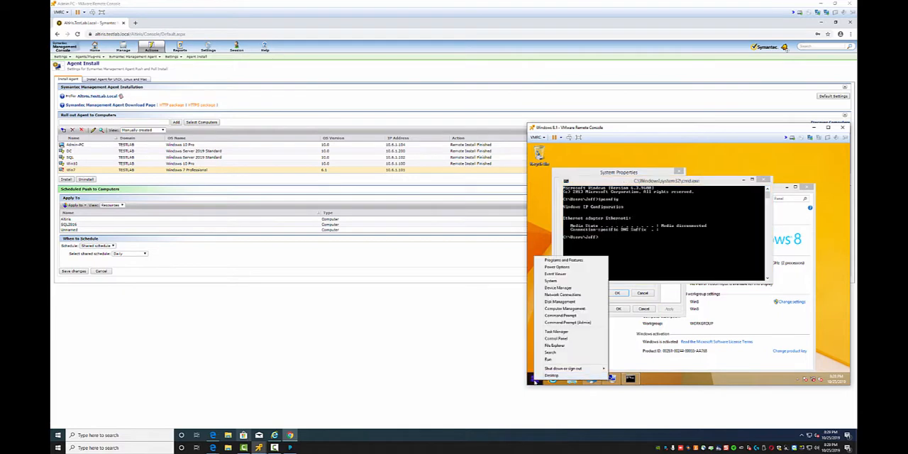
pyautogui.click(565, 288)
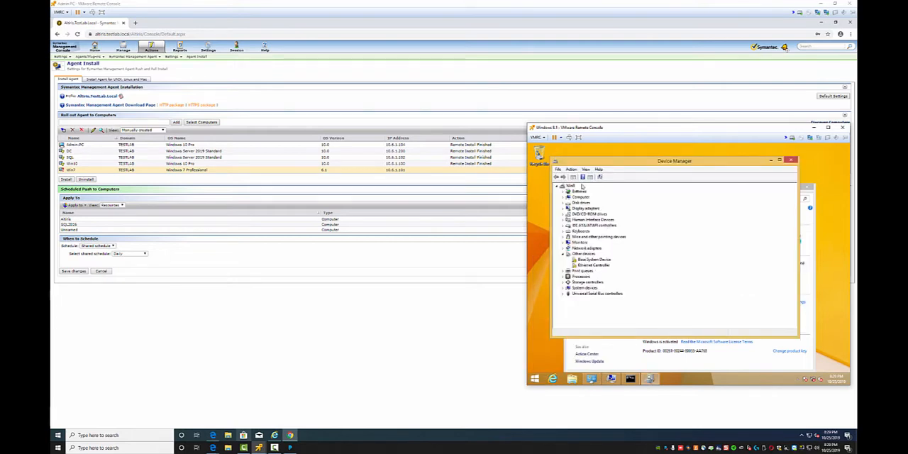
# Mount the VMware Tools installer on the Windows 8.1 virtual machine and select its DVD drive (D:) in This PC.
pyautogui.click(538, 137)
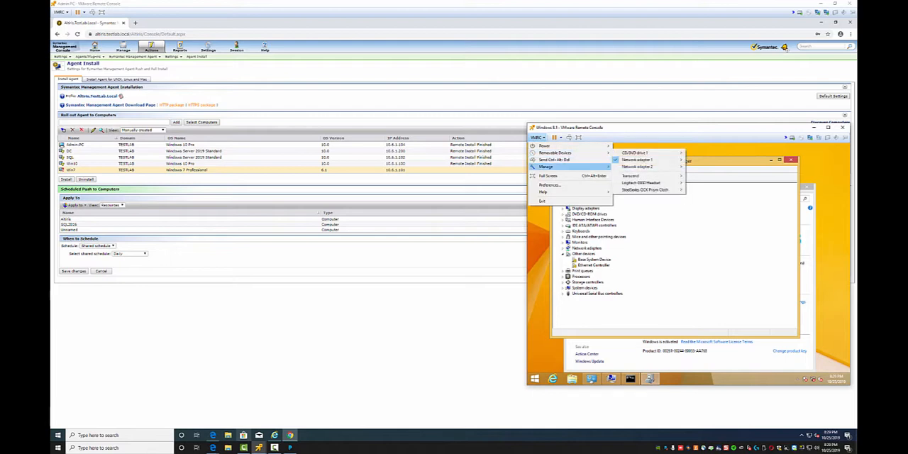
pyautogui.moveTo(567, 167)
pyautogui.click(646, 166)
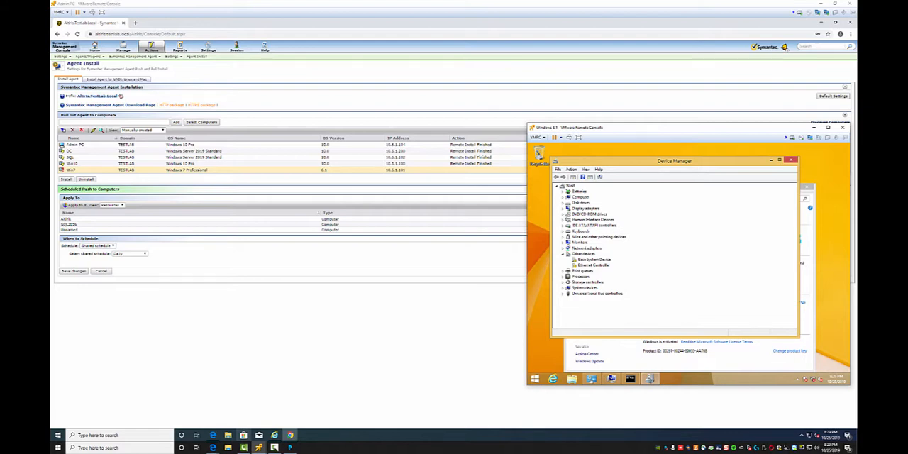
pyautogui.click(573, 379)
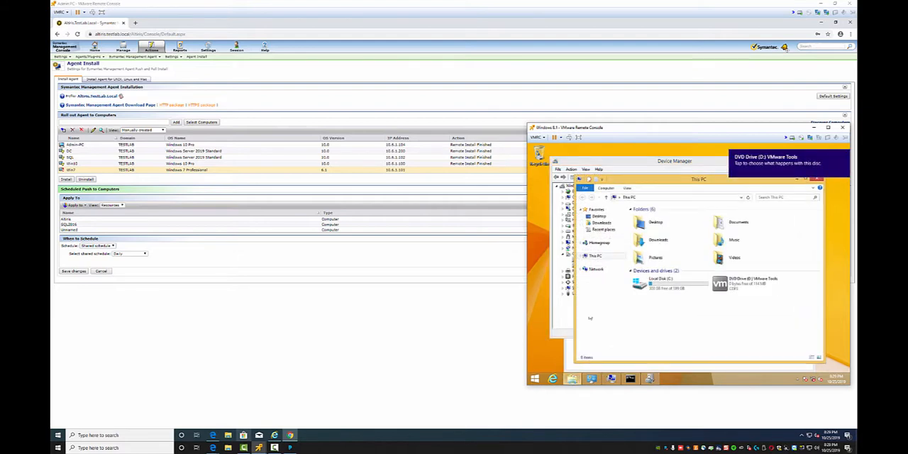
pyautogui.click(745, 288)
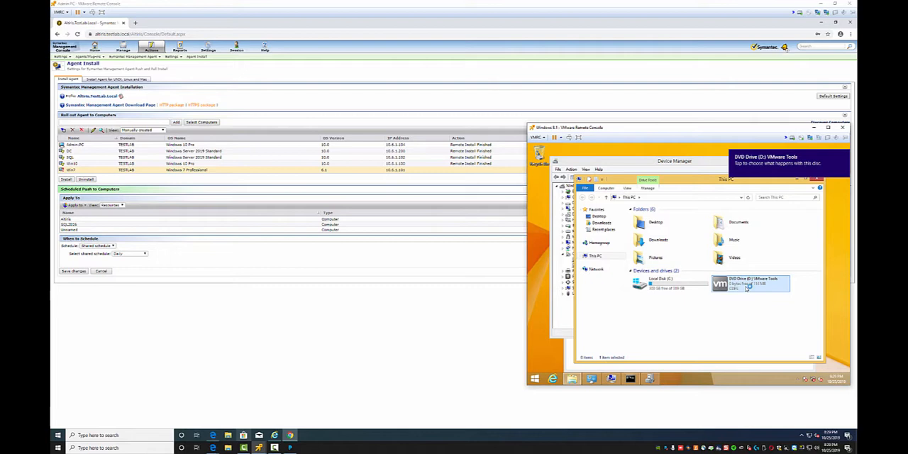
# Try to install VMware Tools from the DVD drive, continuing past the required Microsoft update prompt and dismissing the closing message.
pyautogui.doubleClick(745, 287)
pyautogui.click(715, 274)
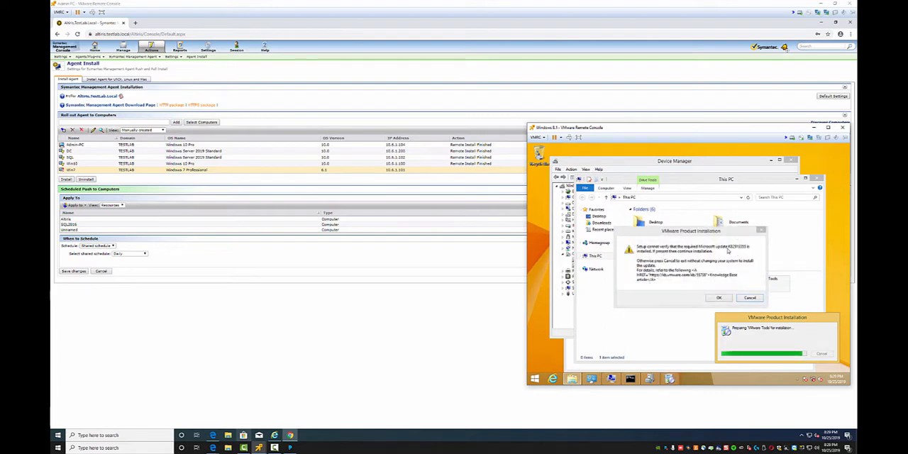
pyautogui.click(719, 297)
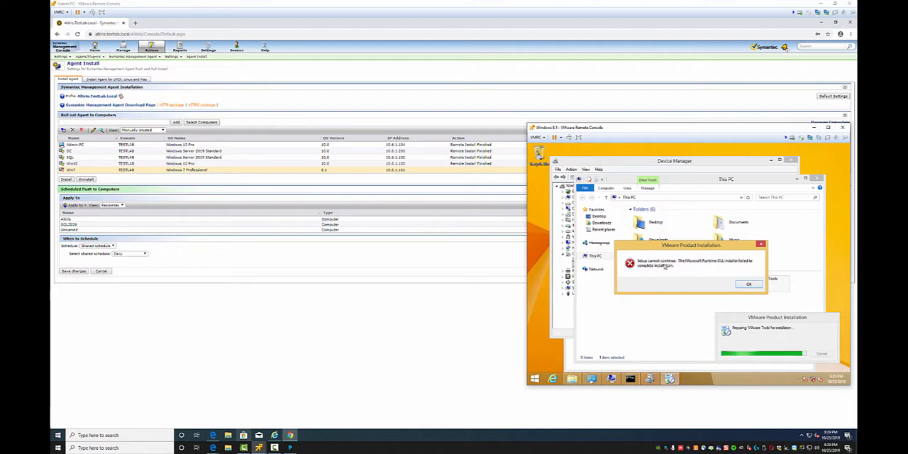
pyautogui.click(747, 284)
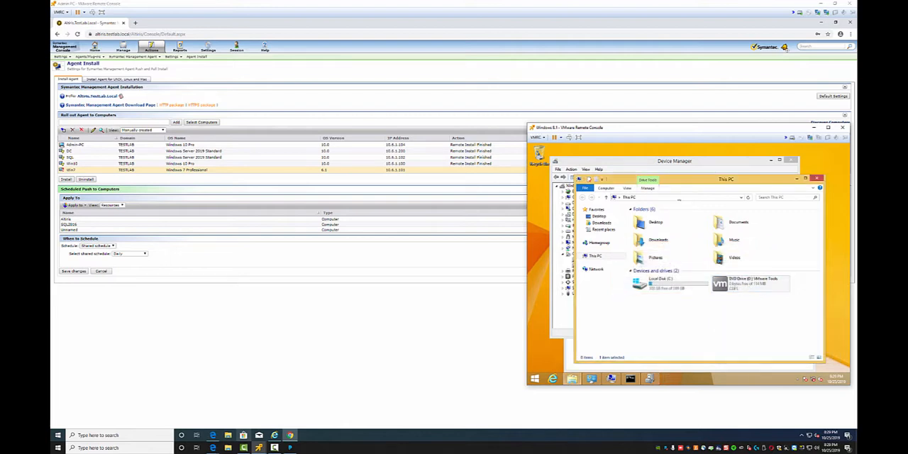
# Return to the Admin PC console, list all managed computers, and examine the agent health of Admin-PC.
pyautogui.click(740, 112)
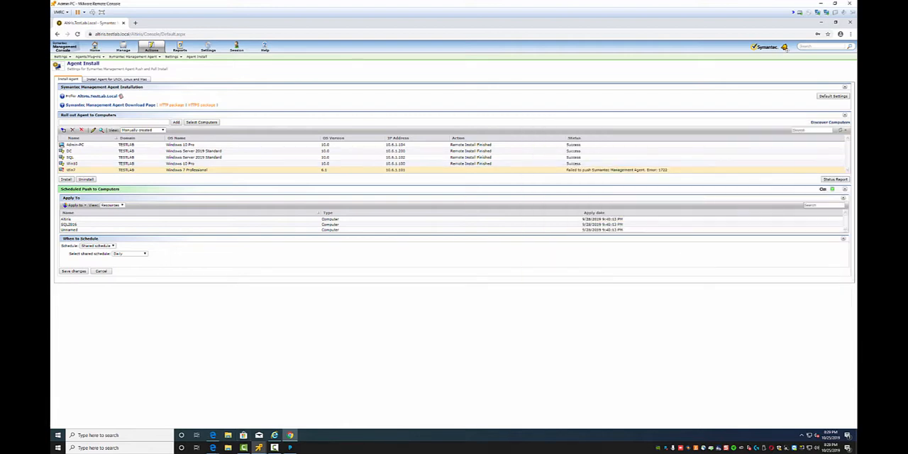
pyautogui.click(123, 48)
pyautogui.click(127, 57)
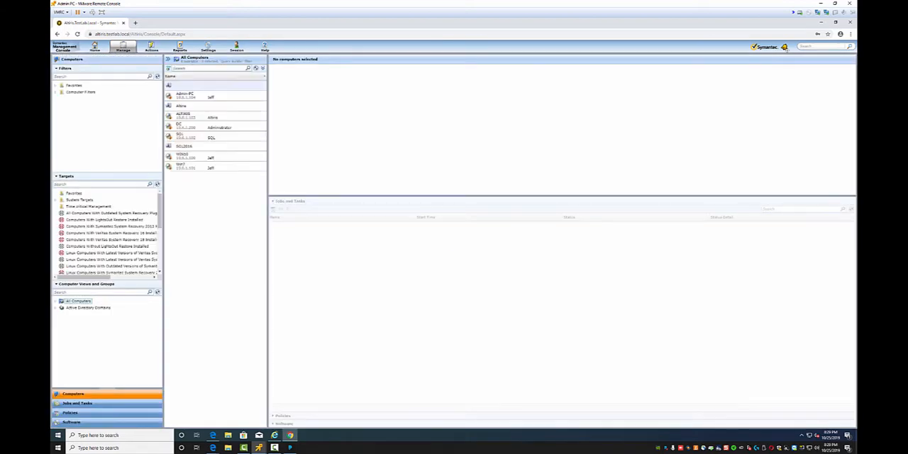
pyautogui.click(186, 95)
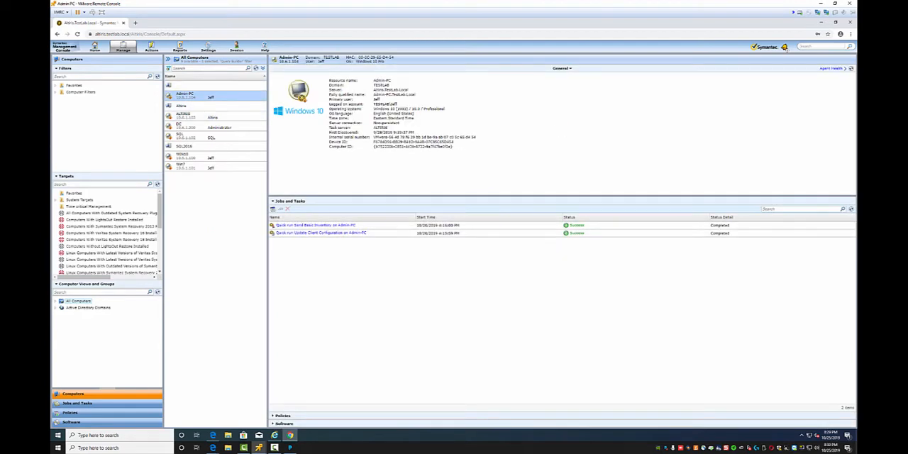
pyautogui.click(831, 69)
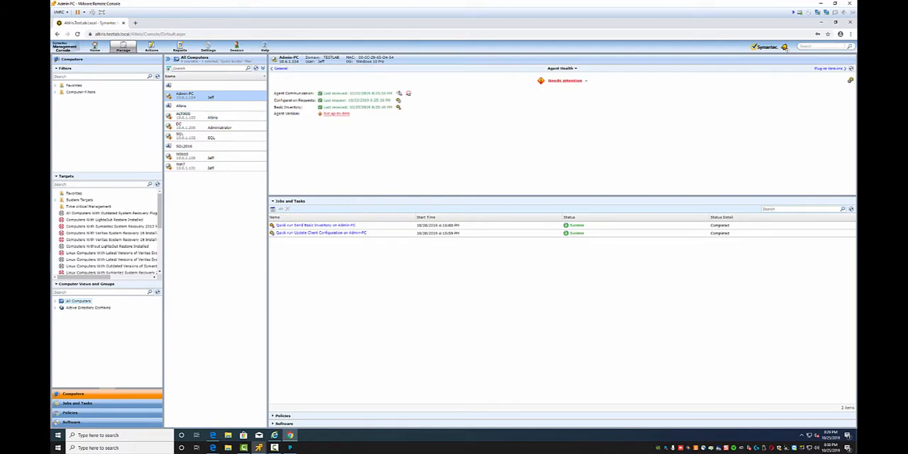
pyautogui.moveTo(336, 114)
# Open the Symantec Management Agent on the Admin PC, send basic inventory, review the agent settings, and update the configuration.
pyautogui.click(801, 435)
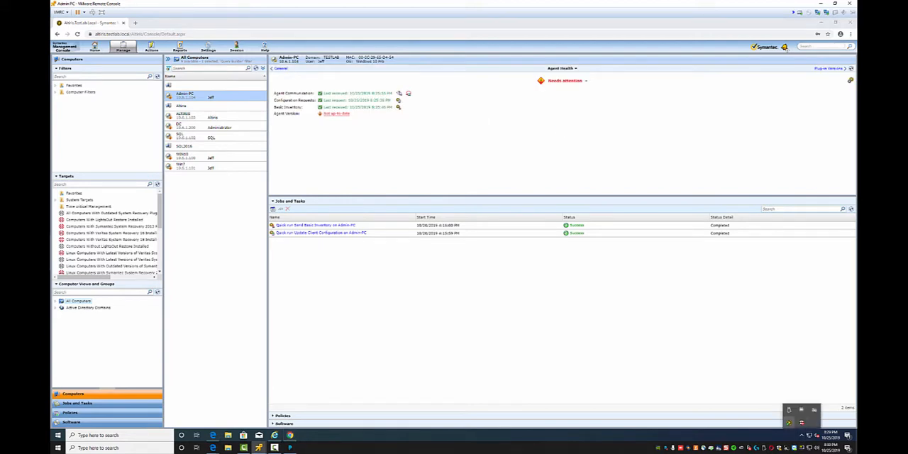
pyautogui.doubleClick(789, 422)
pyautogui.click(621, 99)
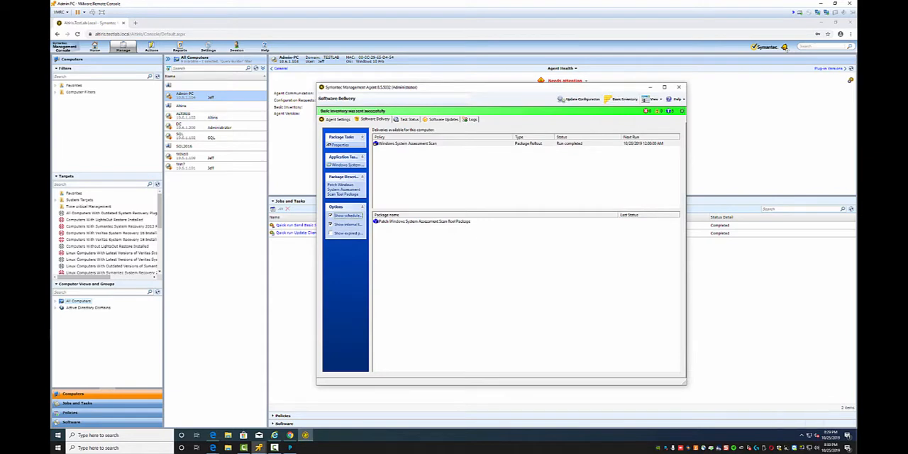
pyautogui.click(337, 119)
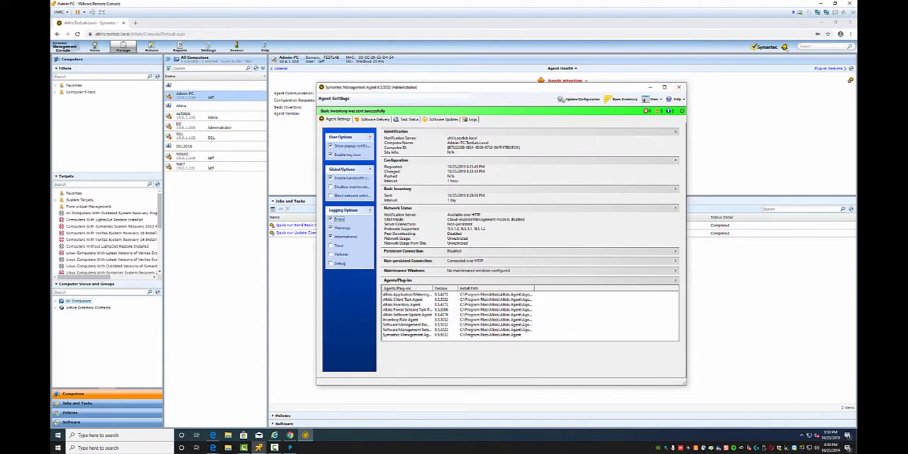
pyautogui.click(580, 100)
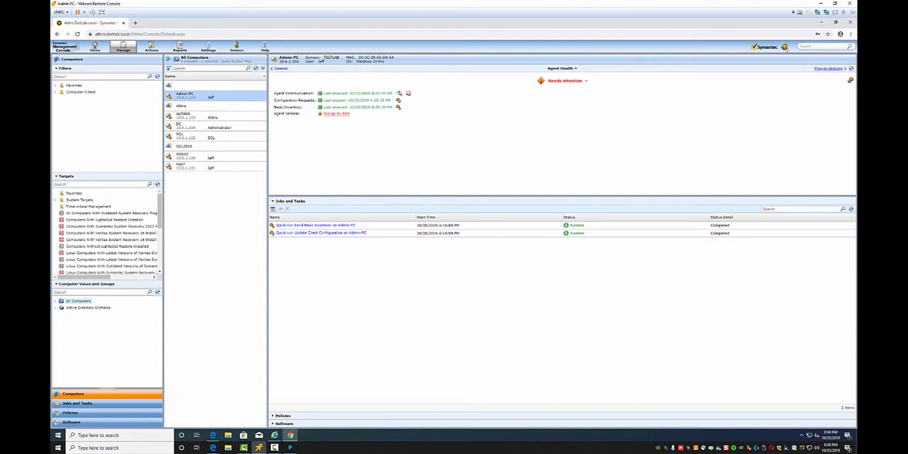
# Examine Admin-PC's plug-in versions in the console, then the agent health and plug-in versions of the ALTIRIS server.
pyautogui.click(828, 69)
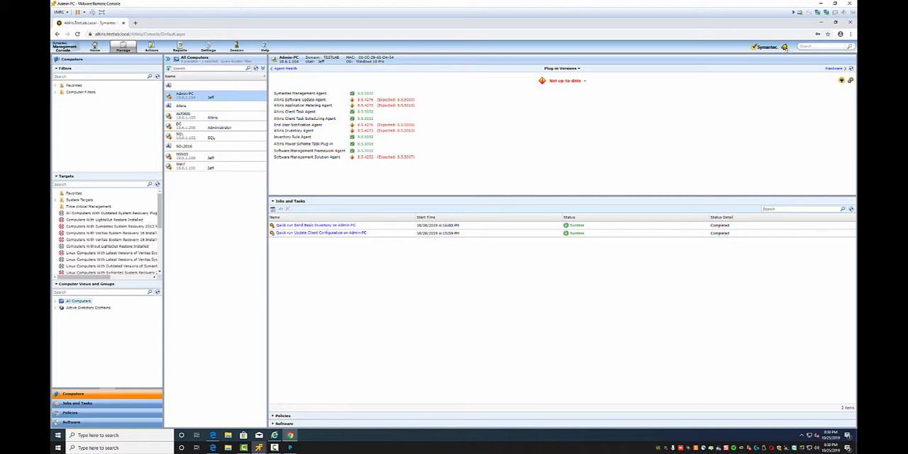
pyautogui.click(181, 106)
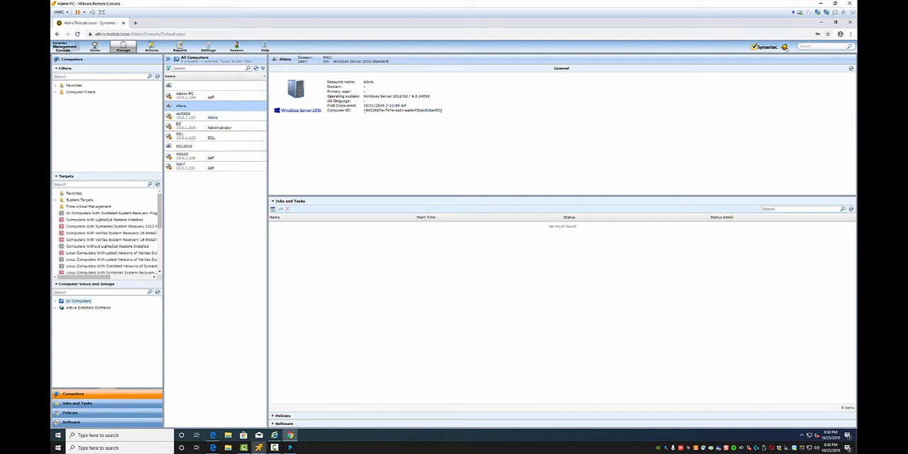
pyautogui.click(186, 115)
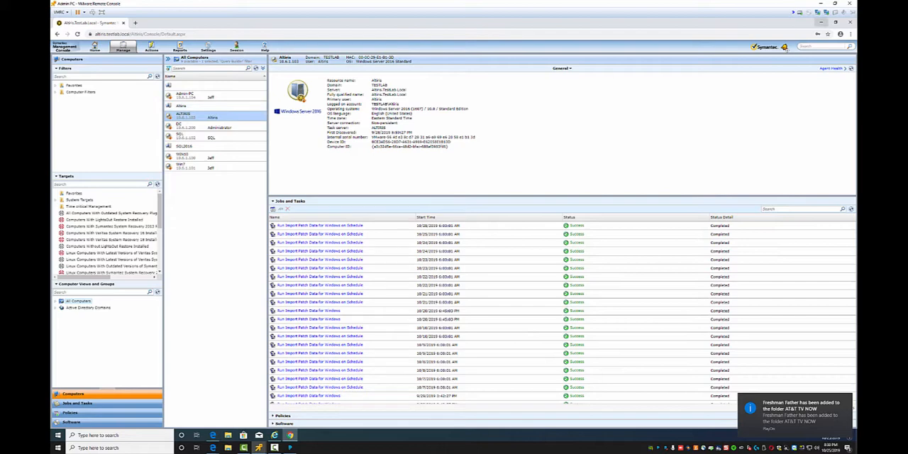
pyautogui.click(830, 69)
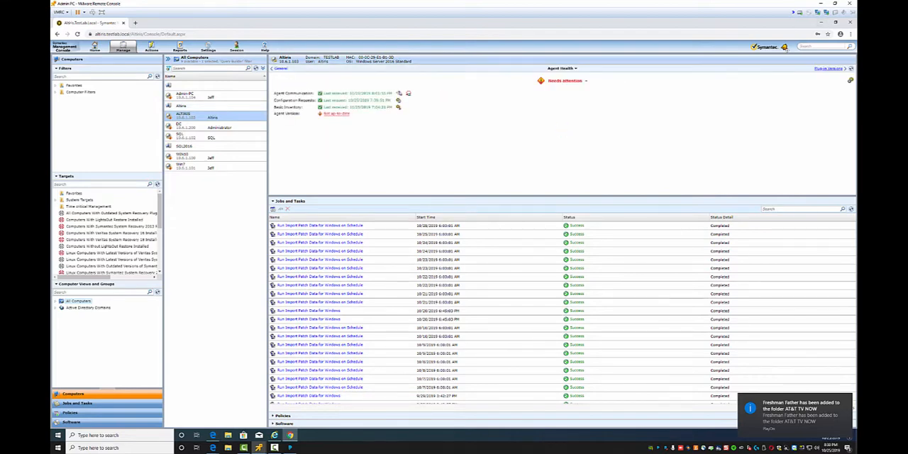
pyautogui.click(827, 68)
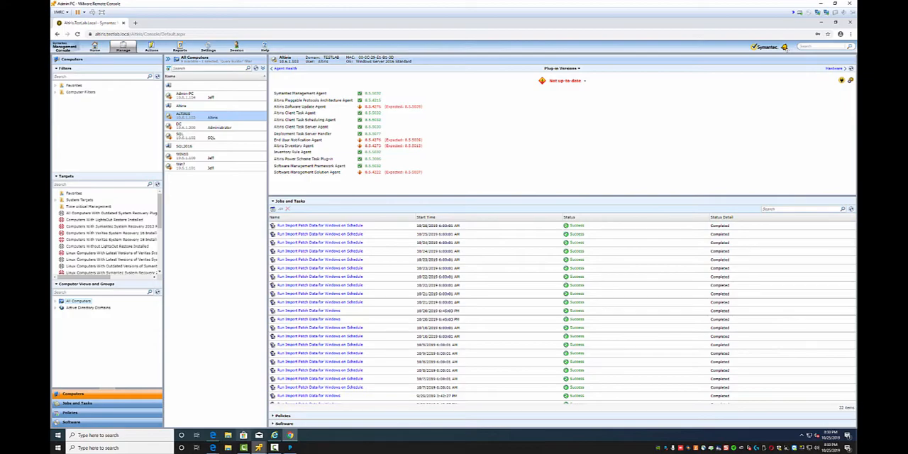
# Switch to the Altiris virtual machine, check its Symantec Management Agent's software updates, and close the agent window.
pyautogui.moveTo(258, 447)
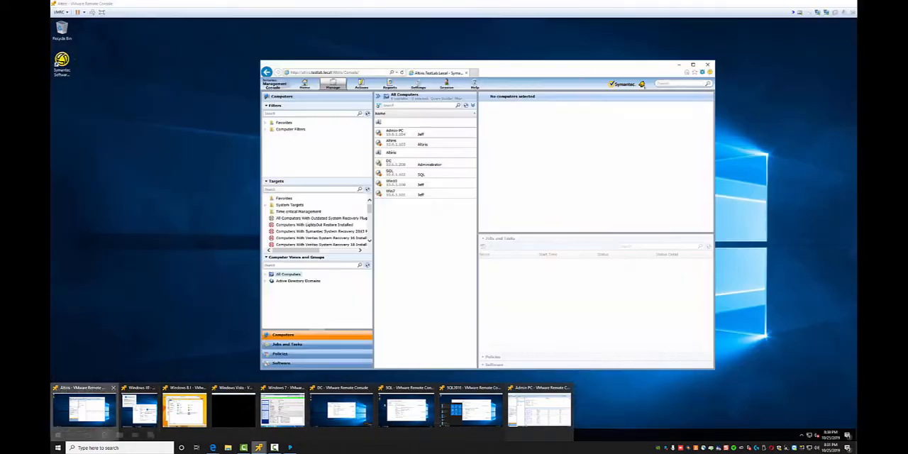
pyautogui.click(84, 410)
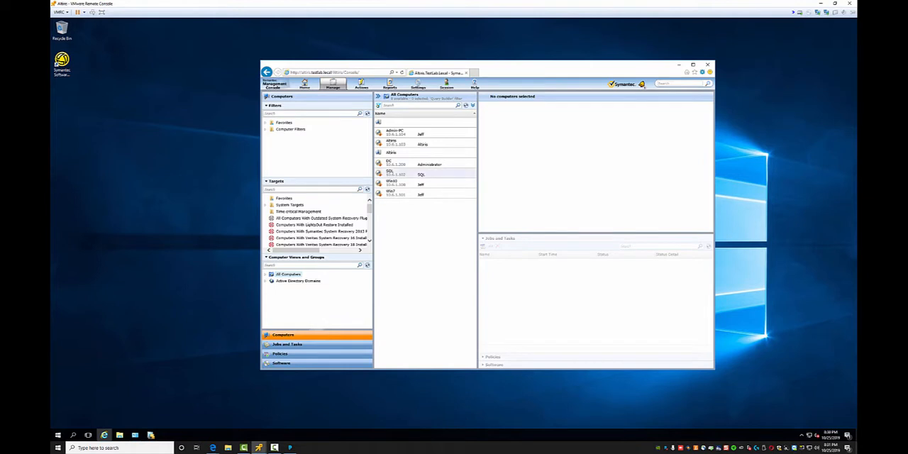
pyautogui.click(801, 435)
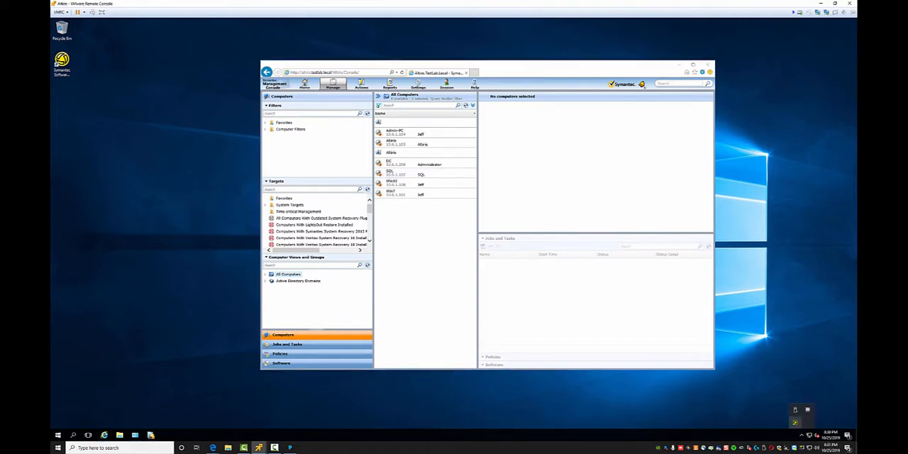
pyautogui.doubleClick(794, 422)
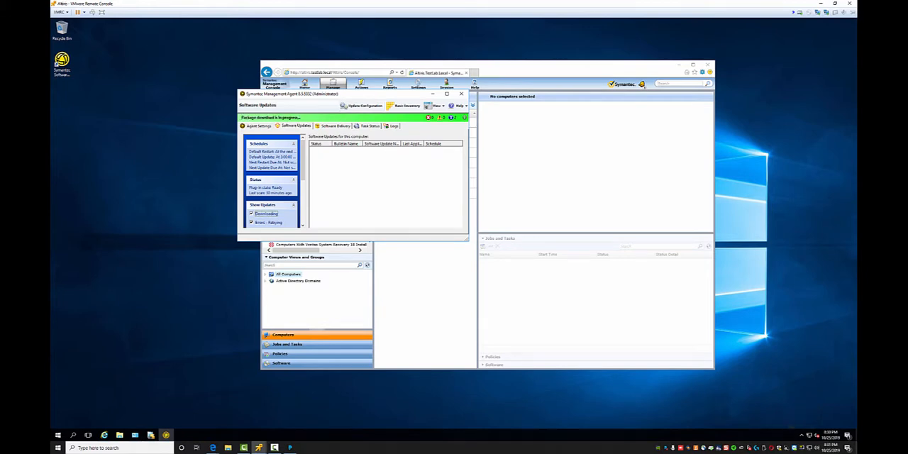
pyautogui.click(461, 93)
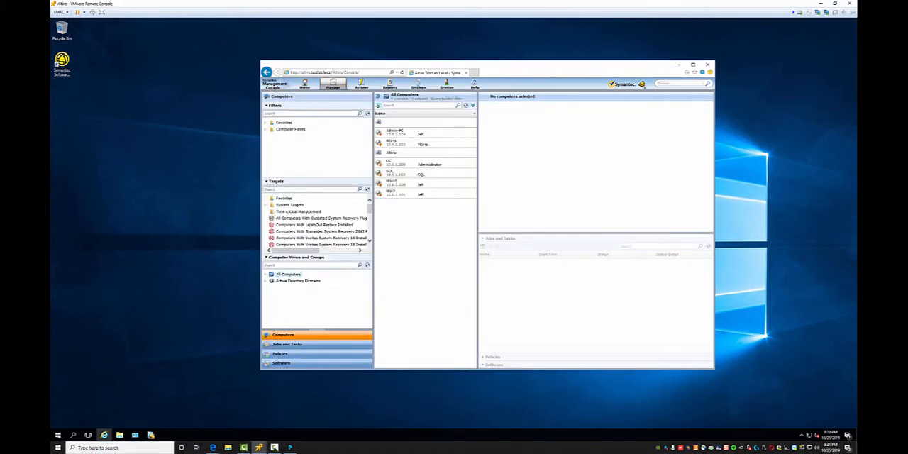
# Check the Symantec Management Agent's software updates on the Windows 10 virtual machine, then switch to the Windows 7 virtual machine.
pyautogui.moveTo(259, 447)
pyautogui.click(140, 410)
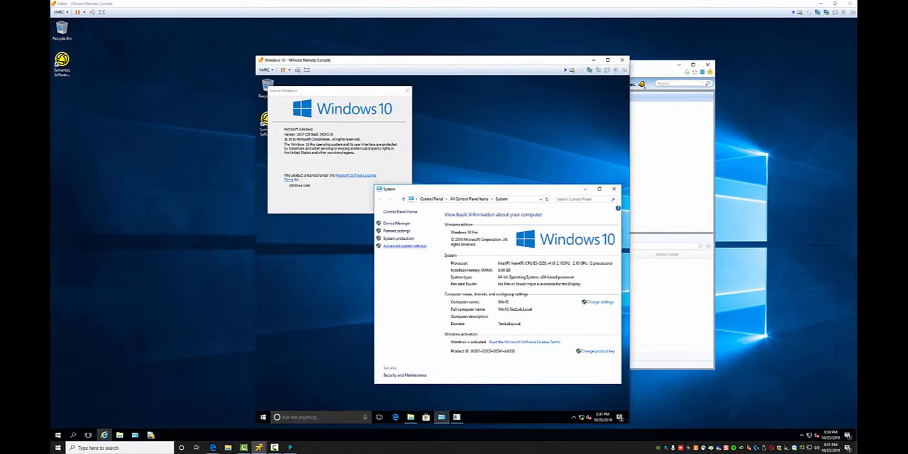
pyautogui.click(573, 417)
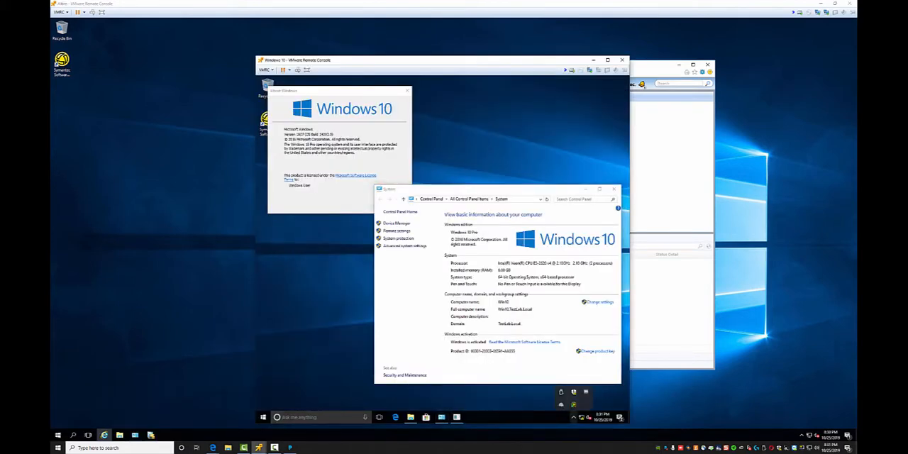
pyautogui.doubleClick(573, 403)
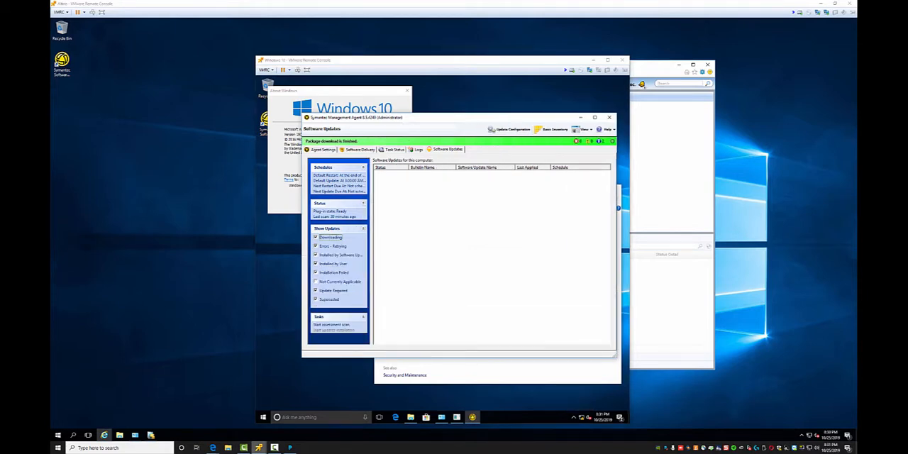
pyautogui.moveTo(258, 447)
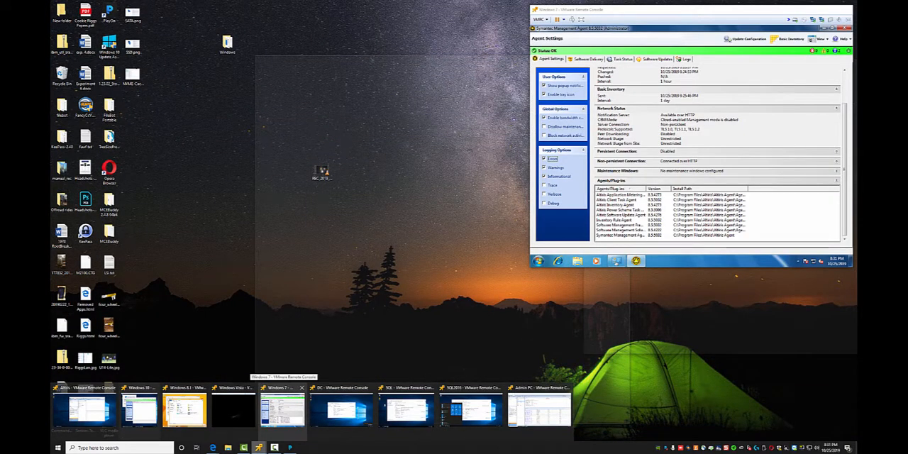
pyautogui.click(282, 406)
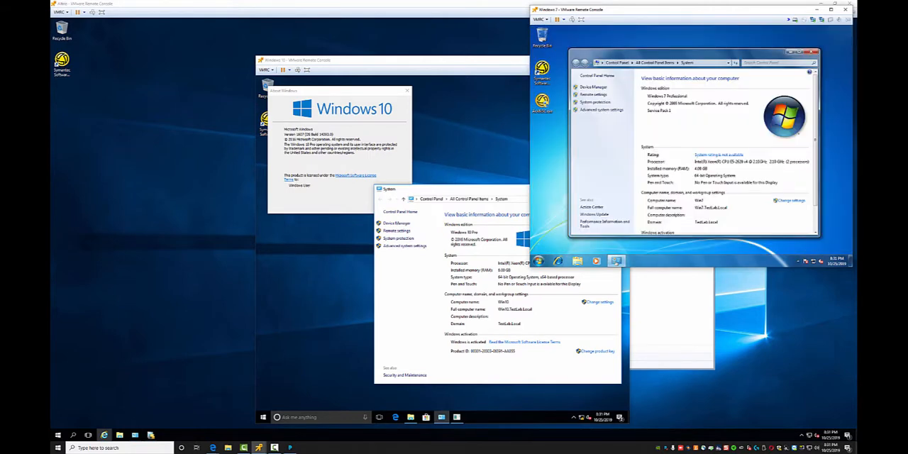
# Switch to the DC virtual machine, open its Symantec Management Agent, and enlarge the window to check all plug-in versions.
pyautogui.moveTo(259, 447)
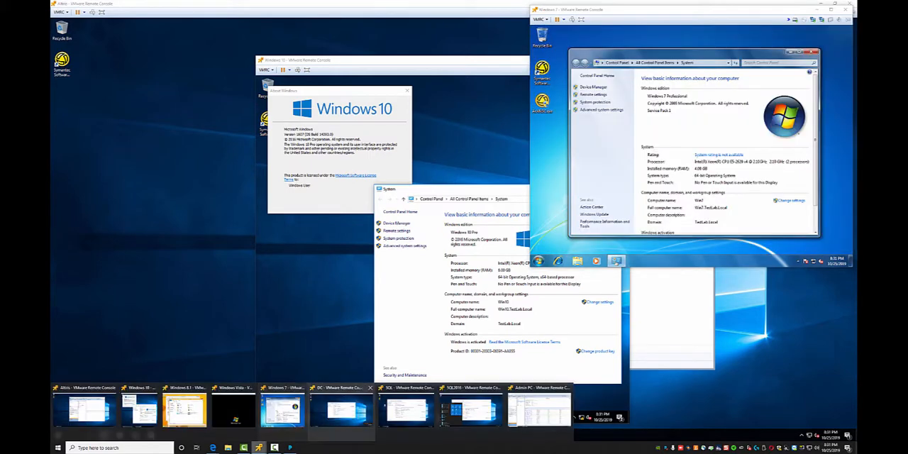
pyautogui.click(342, 410)
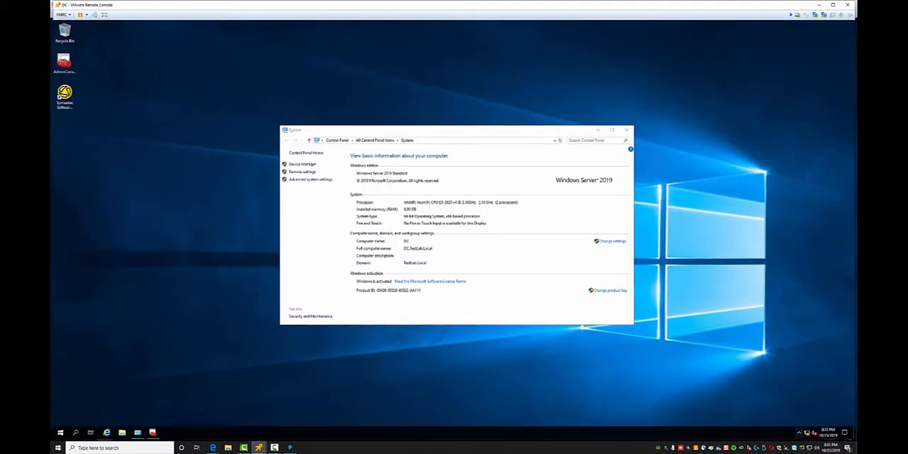
pyautogui.click(797, 432)
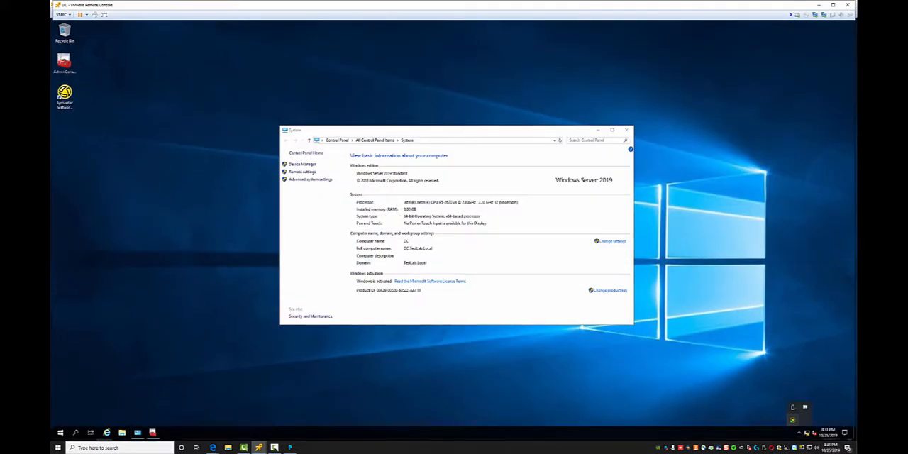
pyautogui.doubleClick(792, 419)
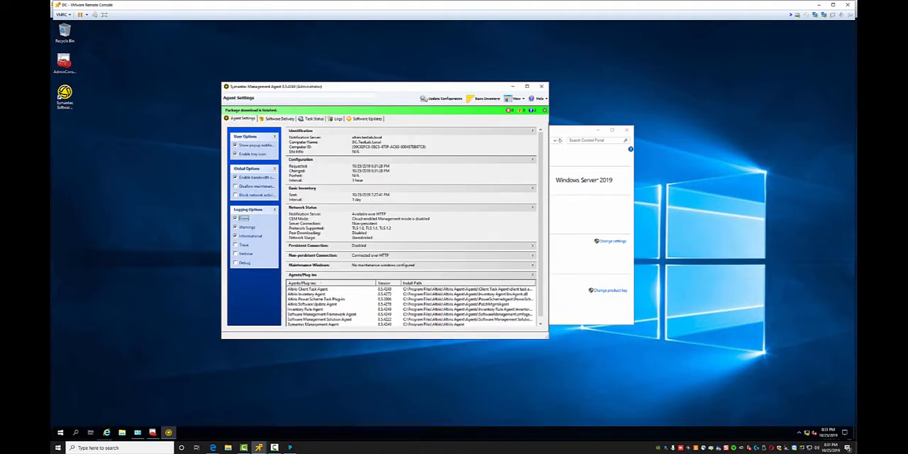
pyautogui.moveTo(402, 338); pyautogui.dragTo(402, 391)
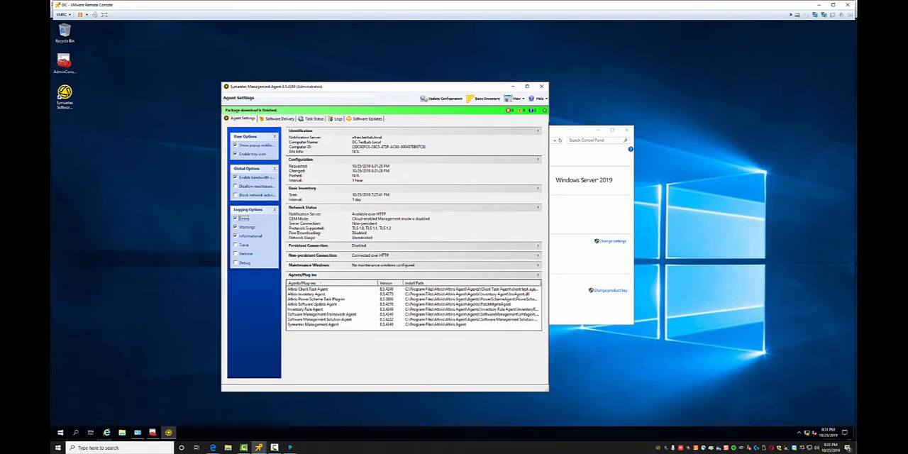
# Switch to the SQL virtual machine and open its Symantec Management Agent to check the software delivery.
pyautogui.moveTo(259, 447)
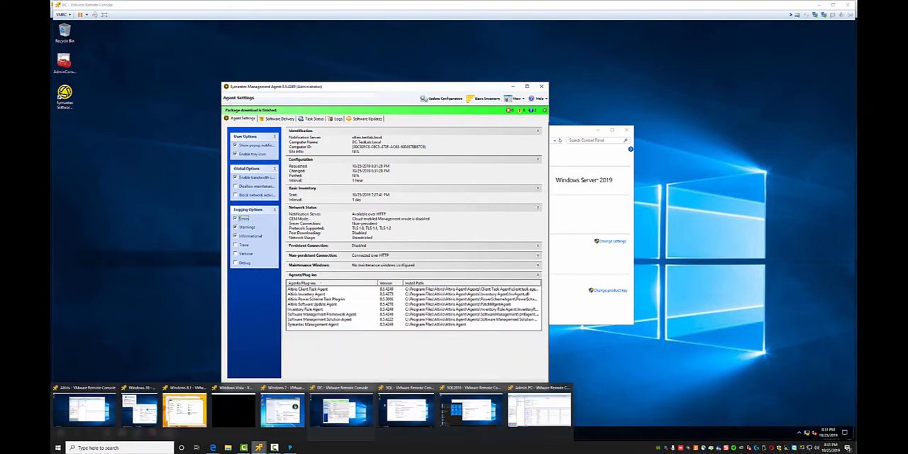
pyautogui.click(406, 409)
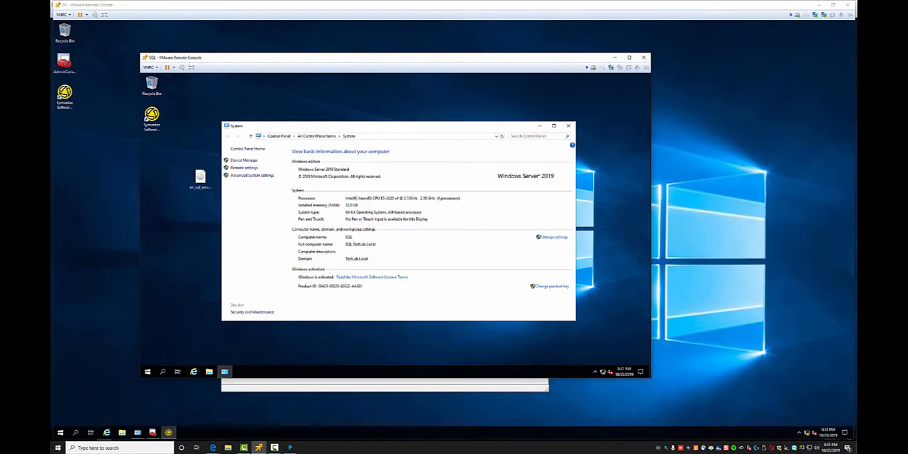
pyautogui.click(595, 371)
pyautogui.doubleClick(589, 359)
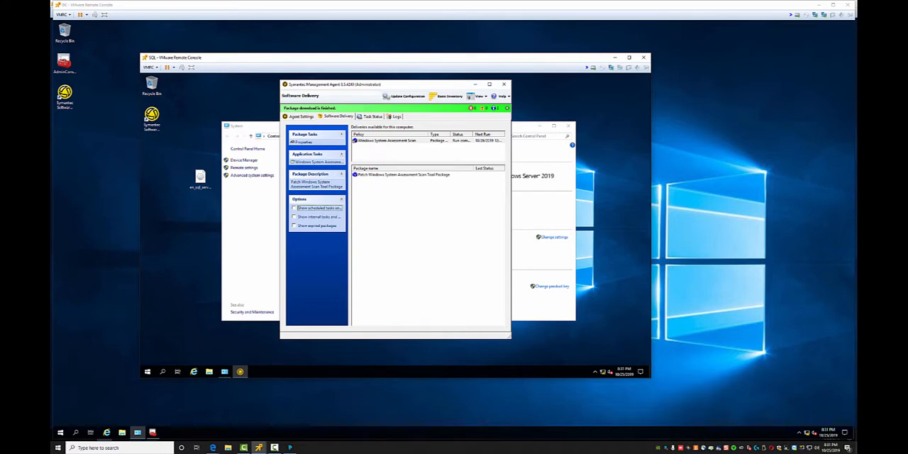
# Switch to the SQL2016 virtual machine and check its hidden notification icons for the Symantec Management Agent.
pyautogui.click(259, 447)
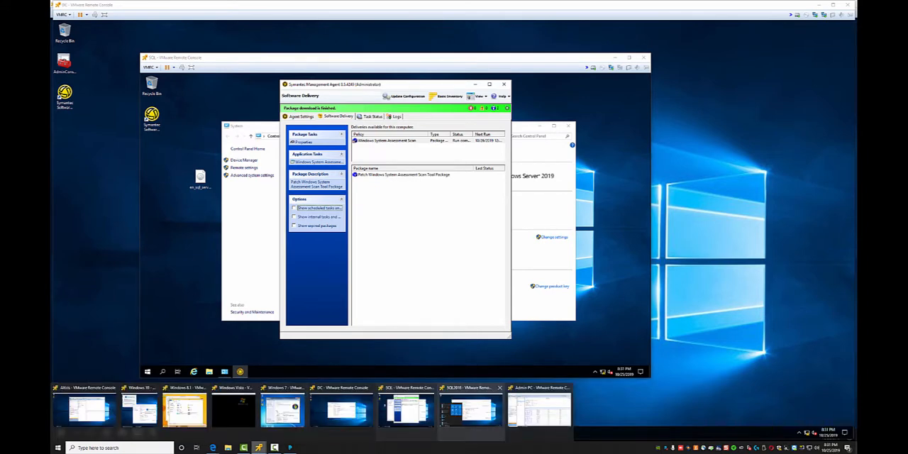
pyautogui.click(471, 413)
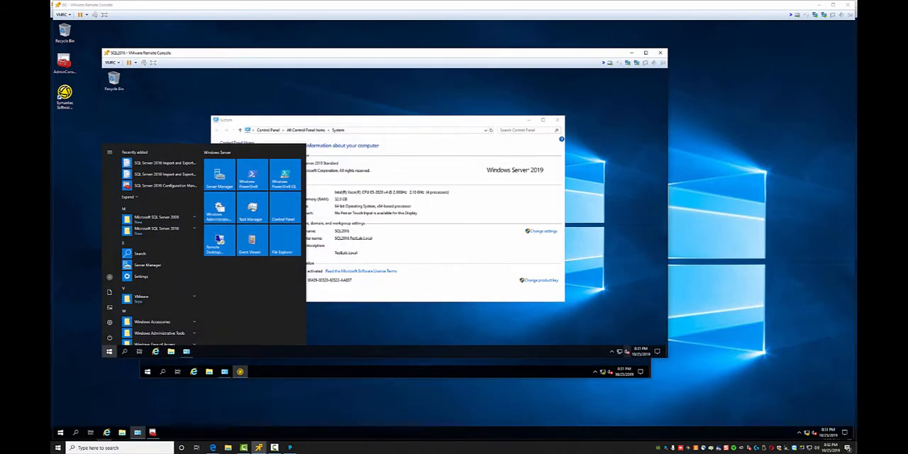
pyautogui.click(611, 351)
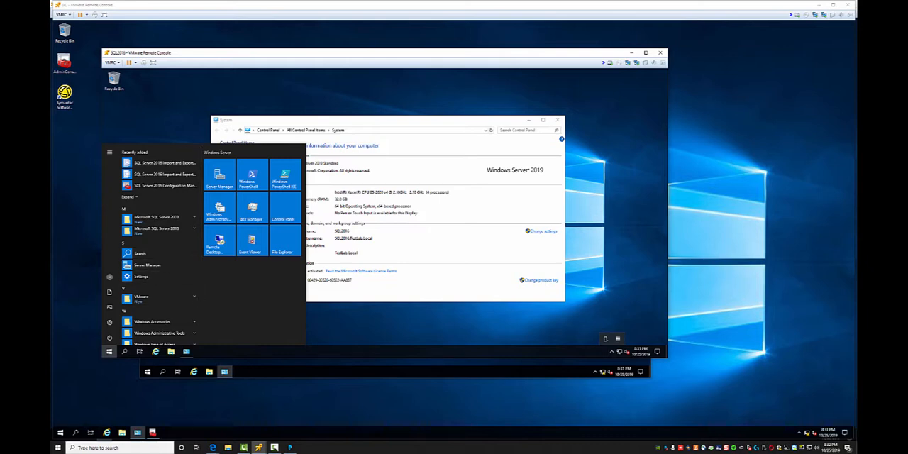
pyautogui.press('Escape')
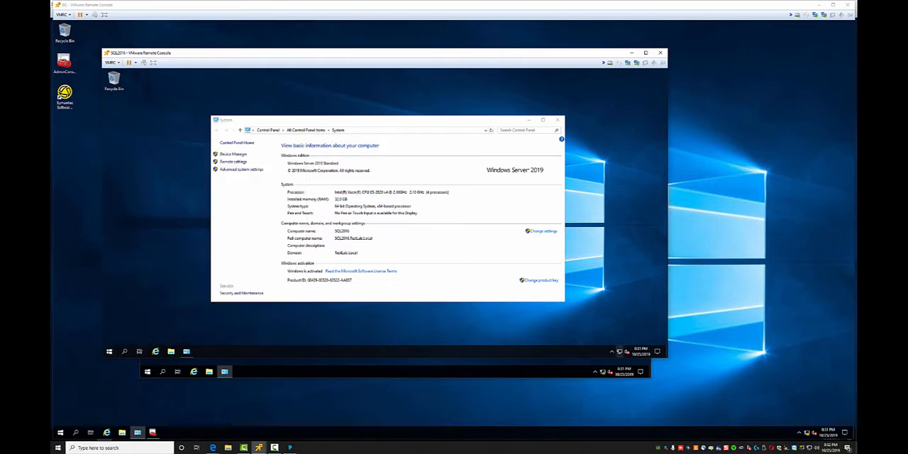
pyautogui.click(612, 351)
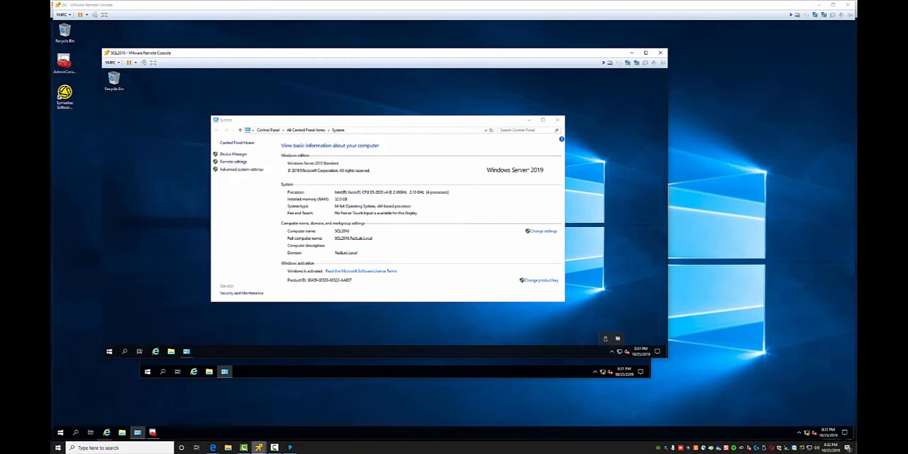
# Return to the console on the Admin PC, view the SQL2016 computer's details, and minimize the SQL2016 virtual machine window.
pyautogui.moveTo(258, 447)
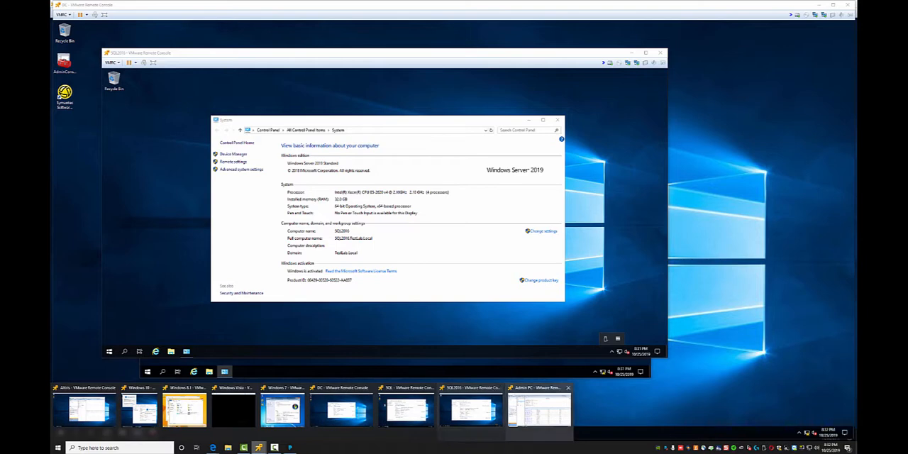
pyautogui.click(539, 409)
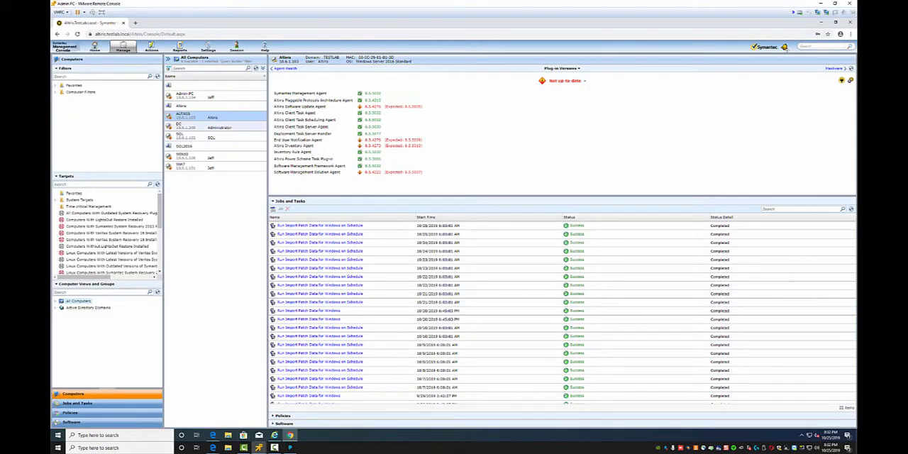
pyautogui.click(206, 146)
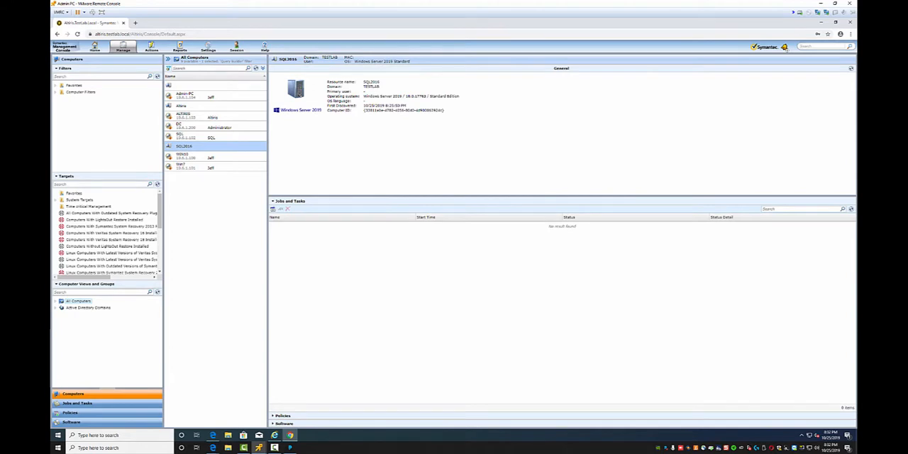
pyautogui.moveTo(258, 447)
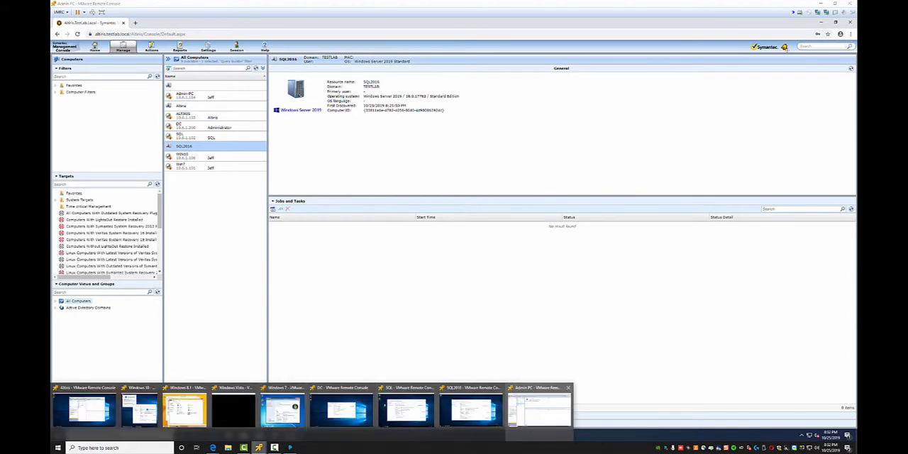
pyautogui.click(539, 412)
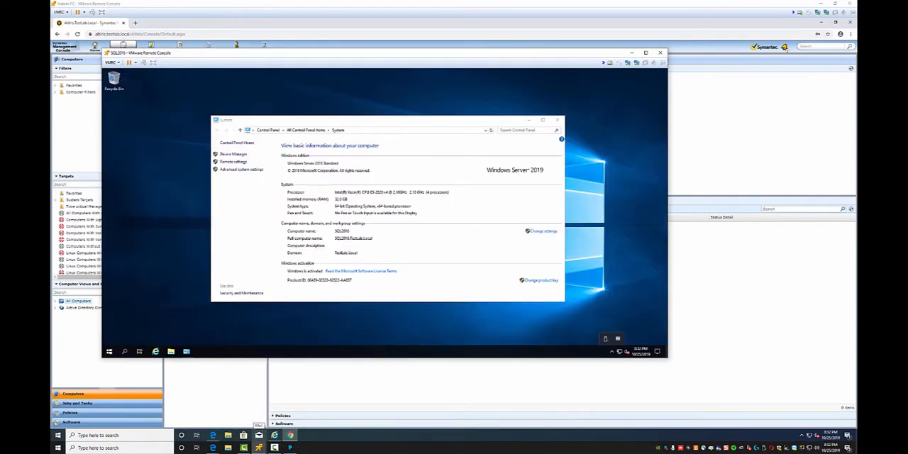
pyautogui.click(632, 52)
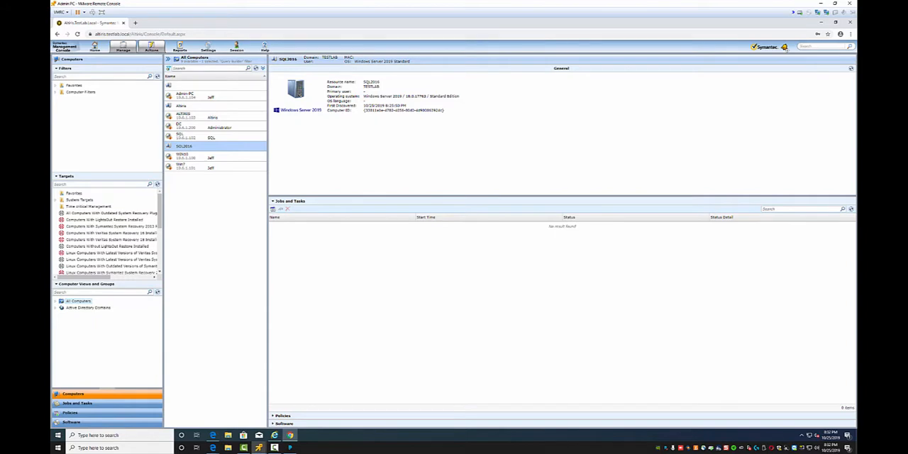
# Open the Symantec Management Agent push installation page and add SQL2016 to the computers for agent rollout.
pyautogui.click(151, 47)
pyautogui.moveTo(162, 64)
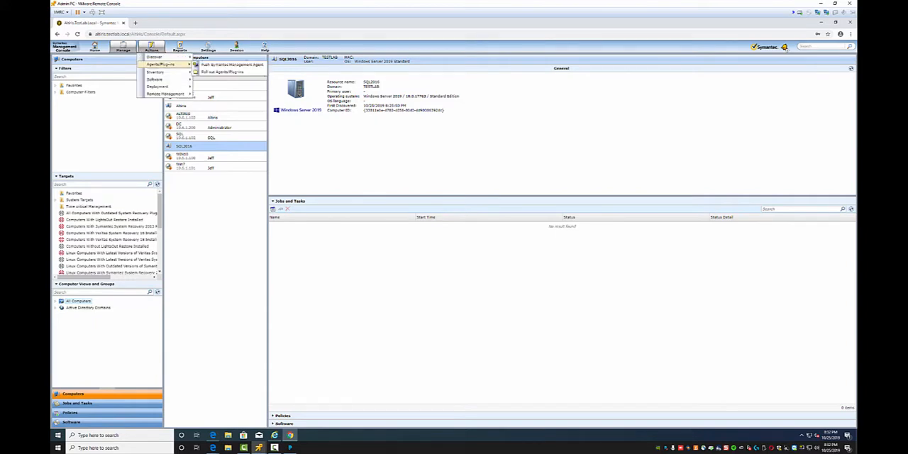
pyautogui.click(224, 63)
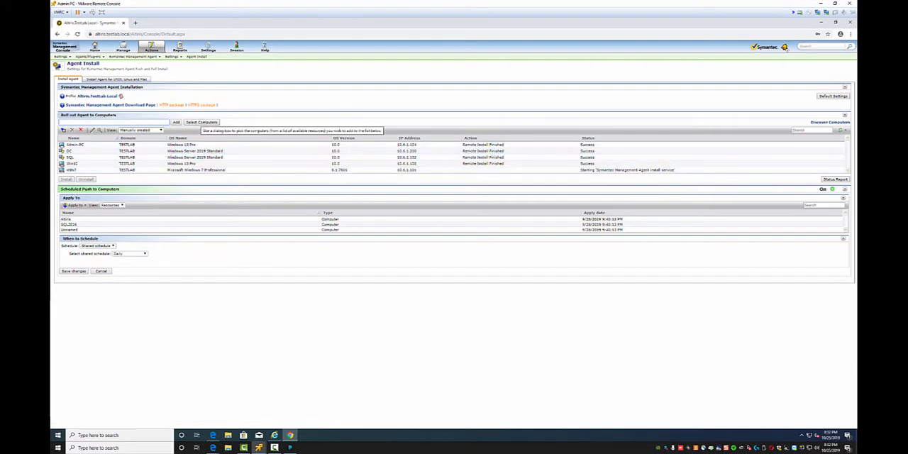
pyautogui.click(201, 122)
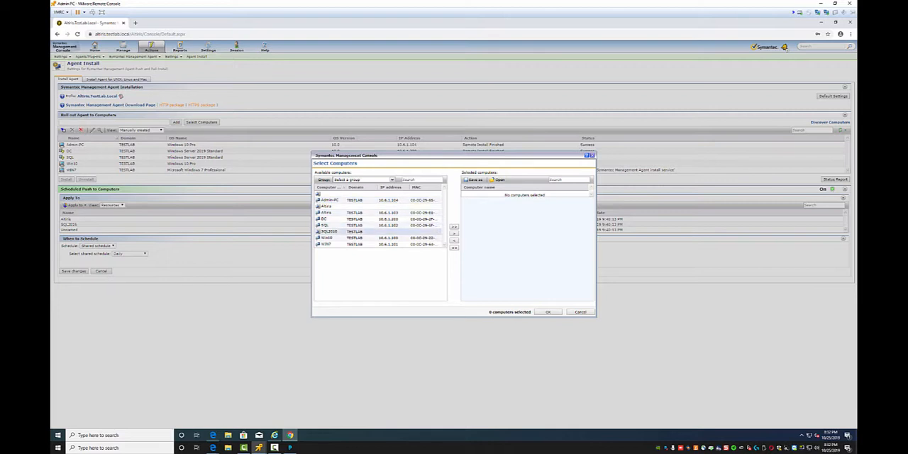
pyautogui.doubleClick(330, 231)
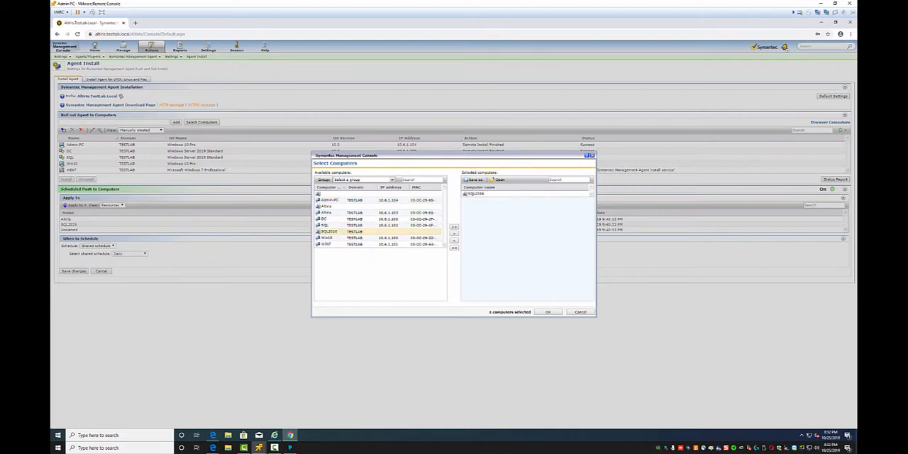
pyautogui.click(547, 312)
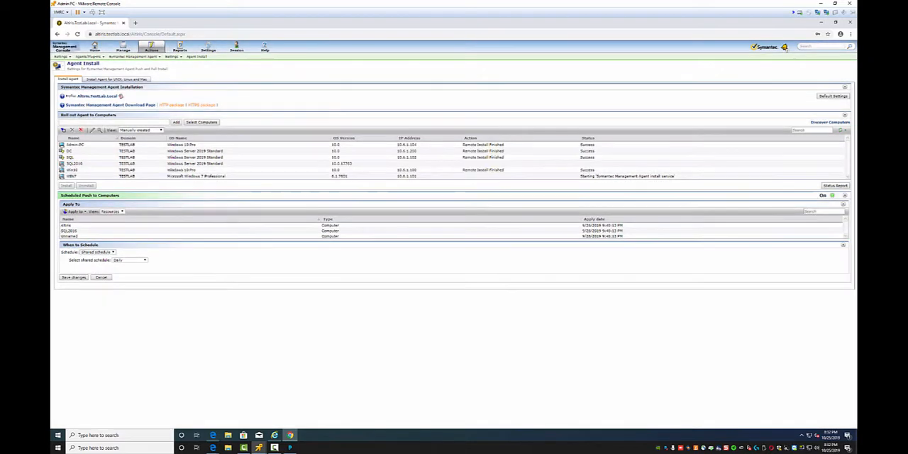
# Install the Symantec Management Agent on SQL2016 with the default install settings, and dismiss the browser's offer to save the password.
pyautogui.click(75, 164)
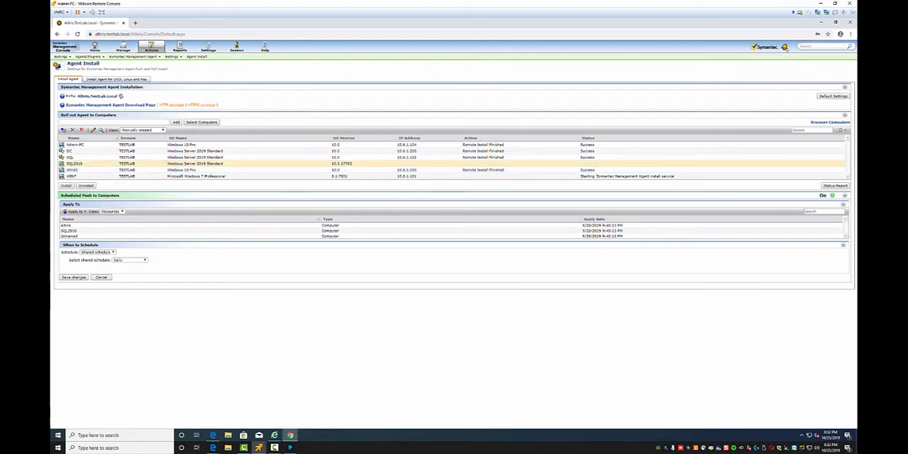
pyautogui.click(66, 185)
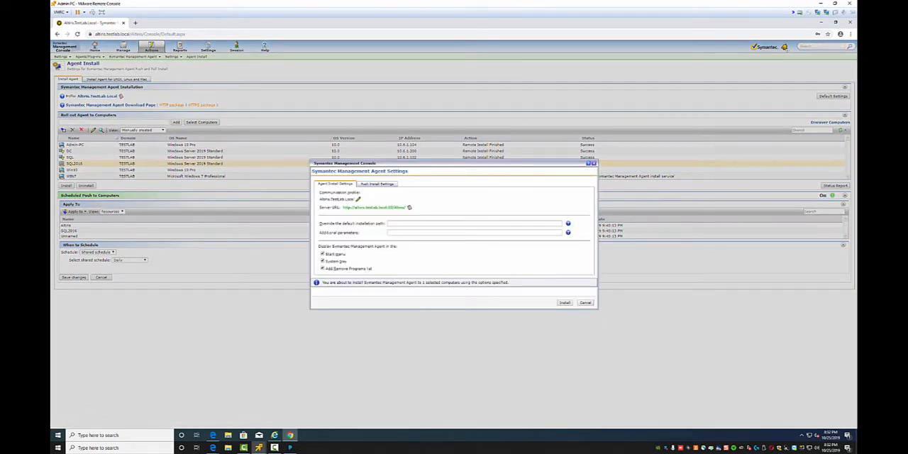
pyautogui.click(565, 303)
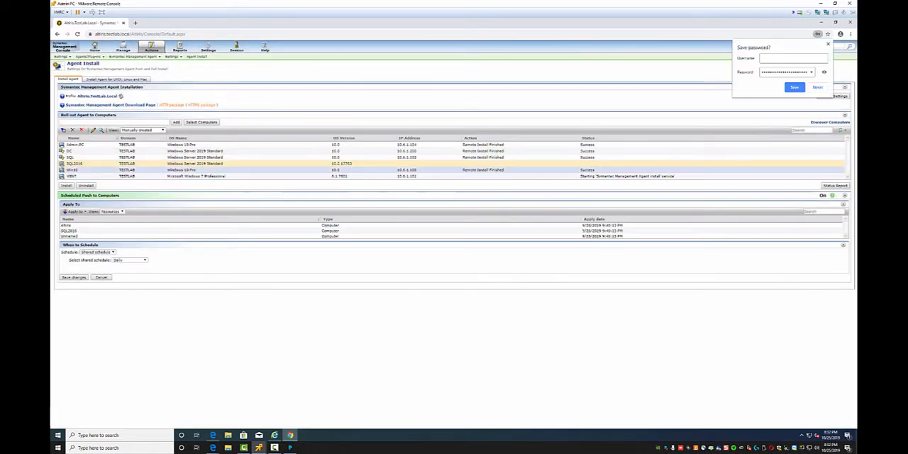
pyautogui.click(828, 44)
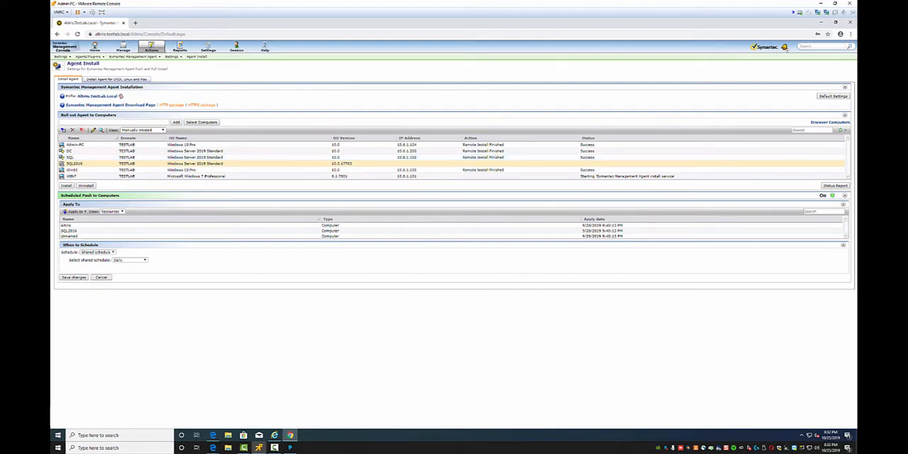
# Open the agent installation status report, rerun it, and filter it by sql2016.
pyautogui.click(835, 185)
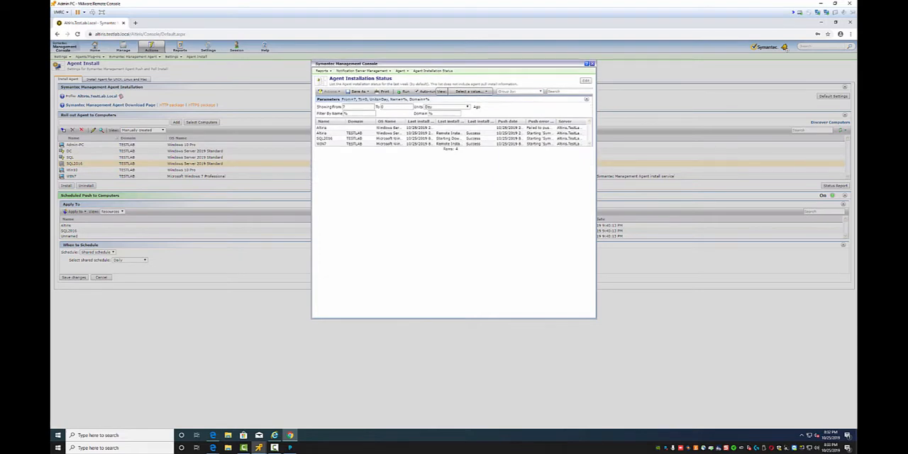
pyautogui.click(449, 138)
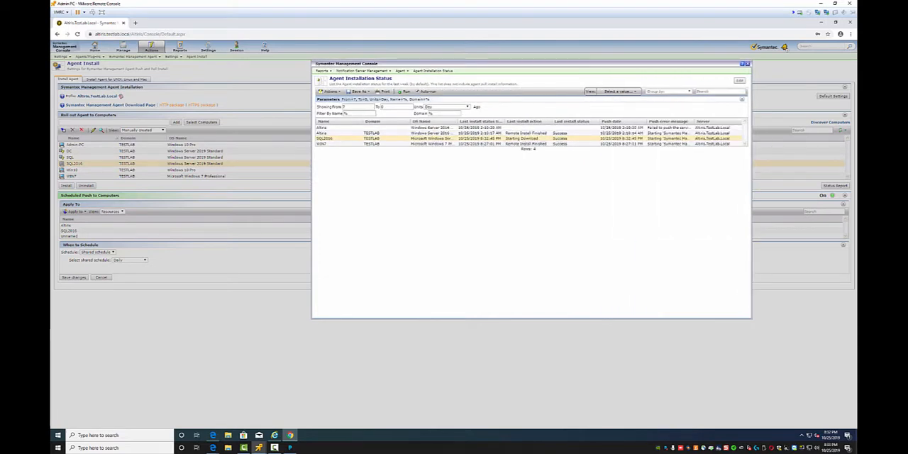
pyautogui.click(402, 92)
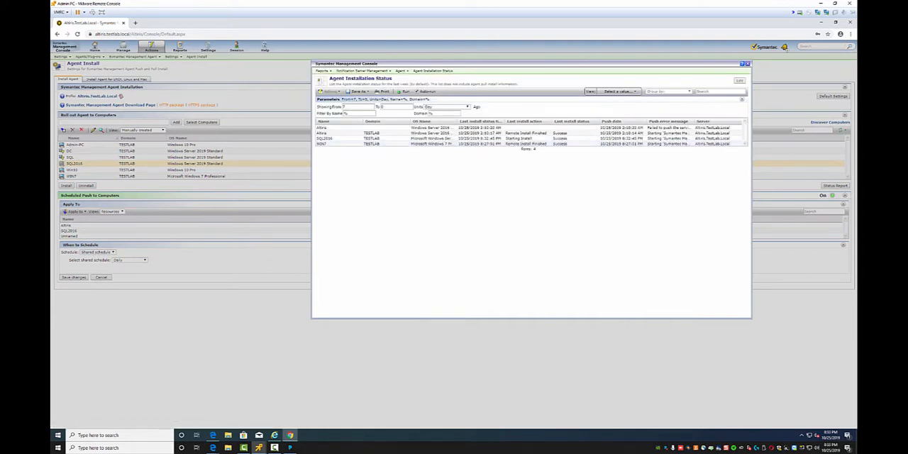
pyautogui.click(720, 92)
pyautogui.write('sql2016')
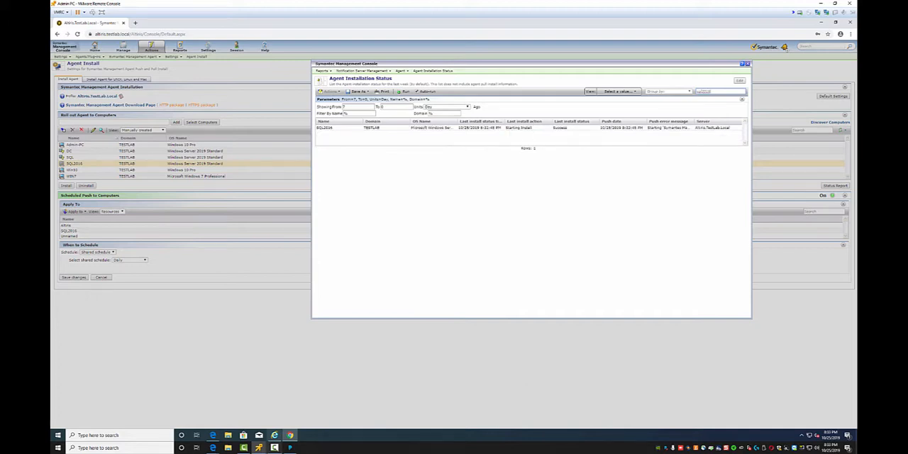
# Switch to the SQL2016 virtual machine, open its Symantec Management Agent, and move and enlarge the window to check plug-in versions.
pyautogui.moveTo(258, 447)
pyautogui.click(406, 409)
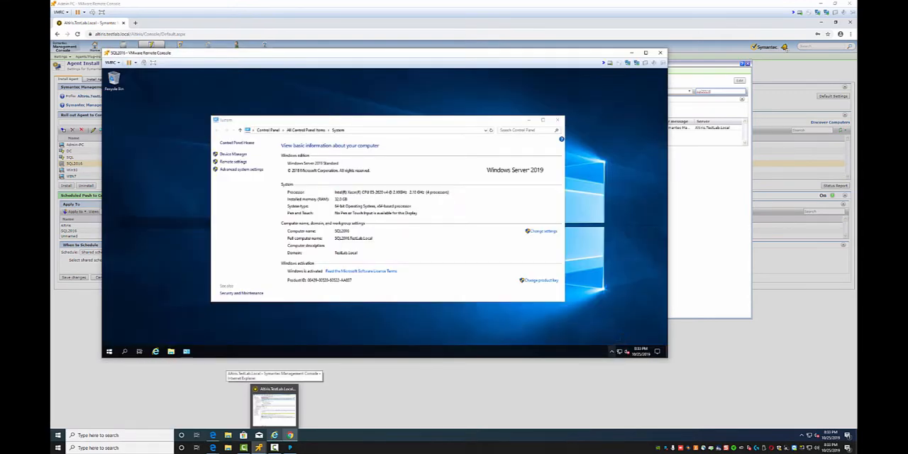
pyautogui.doubleClick(611, 351)
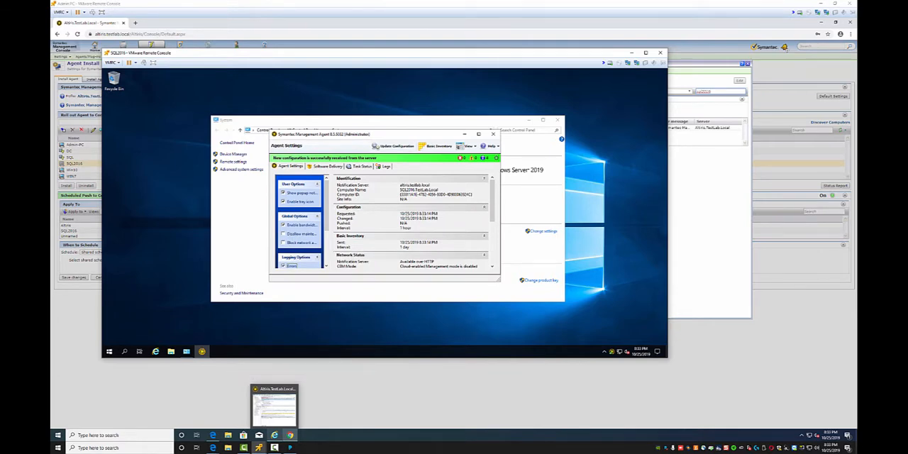
pyautogui.moveTo(366, 131); pyautogui.dragTo(367, 78)
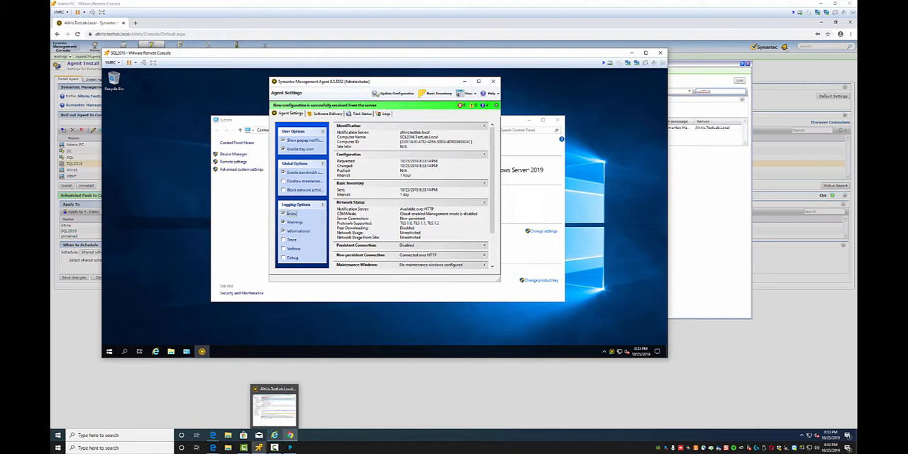
pyautogui.moveTo(270, 282); pyautogui.dragTo(158, 329)
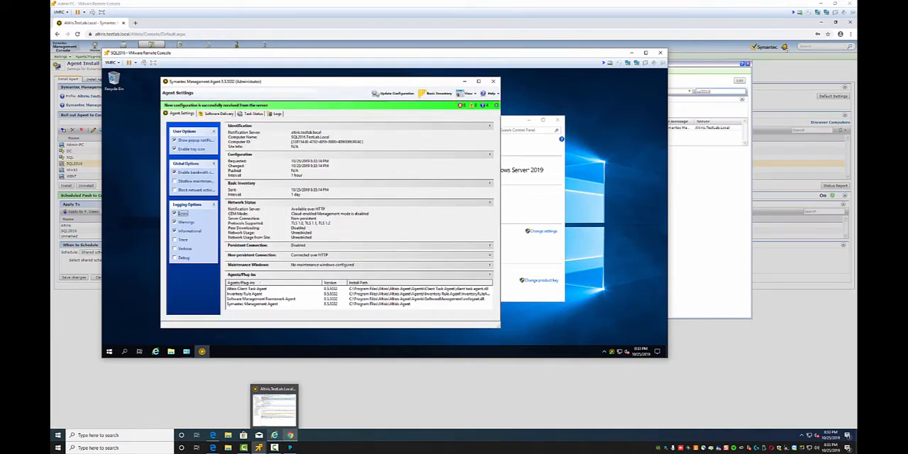
# Update the Symantec Management Agent configuration on SQL2016 and enlarge the agent window.
pyautogui.click(394, 94)
pyautogui.moveTo(499, 327); pyautogui.dragTo(548, 338)
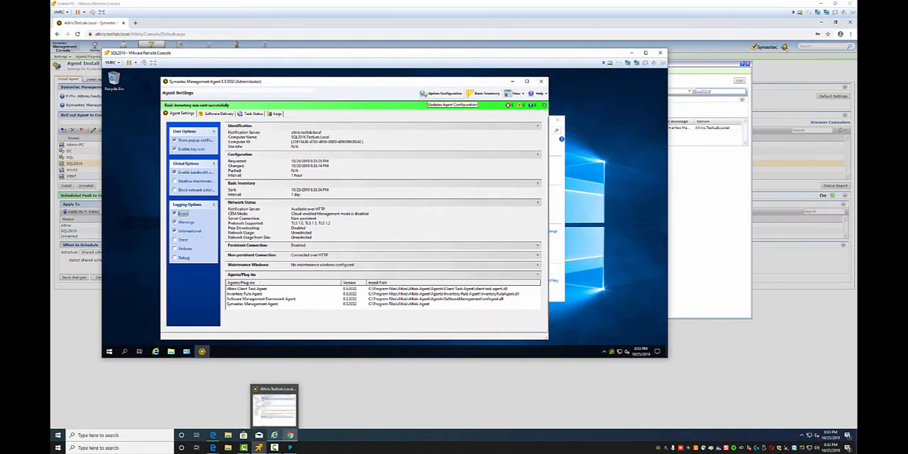
pyautogui.click(440, 94)
# On Admin-PC, close the installation status report, run the policy and complete update schedules under Resource Membership Update, and return to Agent Install.
pyautogui.click(274, 435)
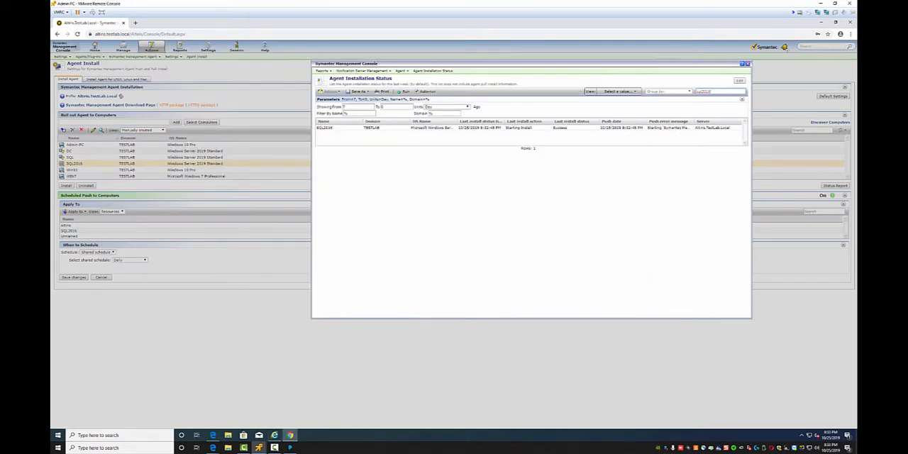
pyautogui.click(747, 63)
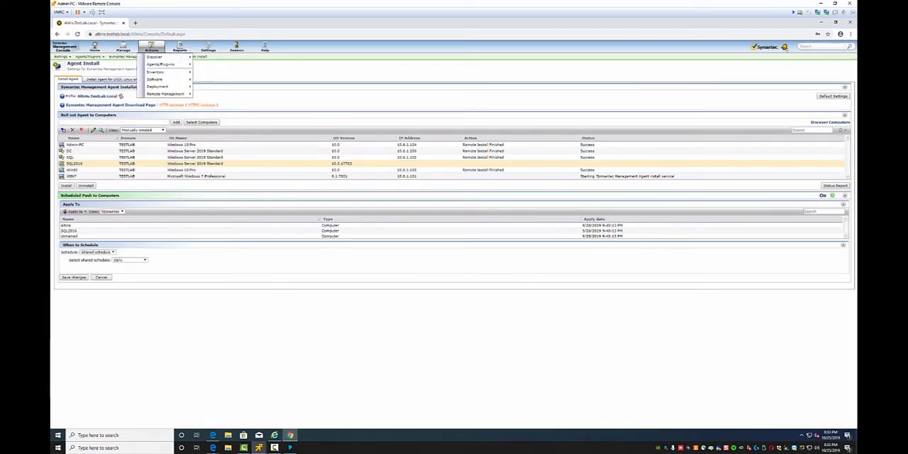
pyautogui.moveTo(208, 48)
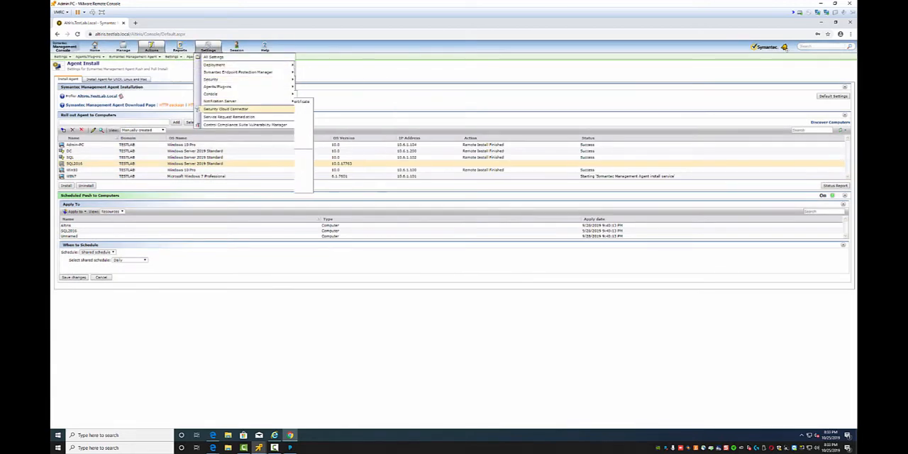
pyautogui.moveTo(241, 102)
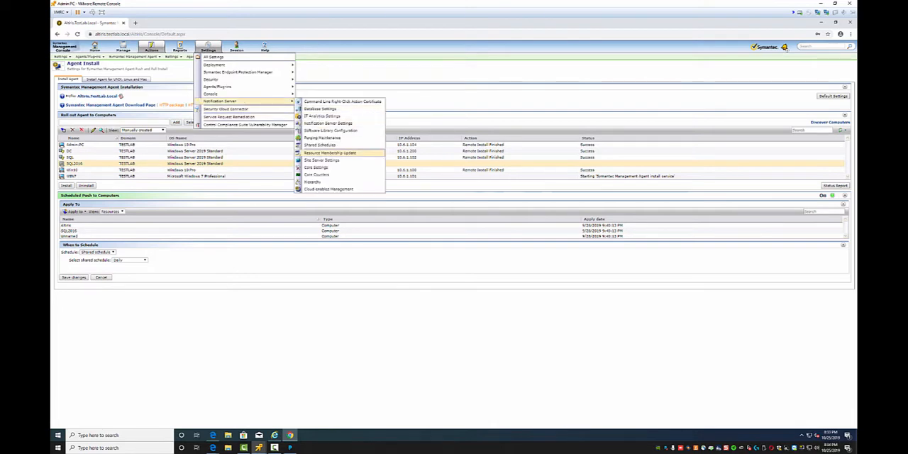
pyautogui.click(330, 152)
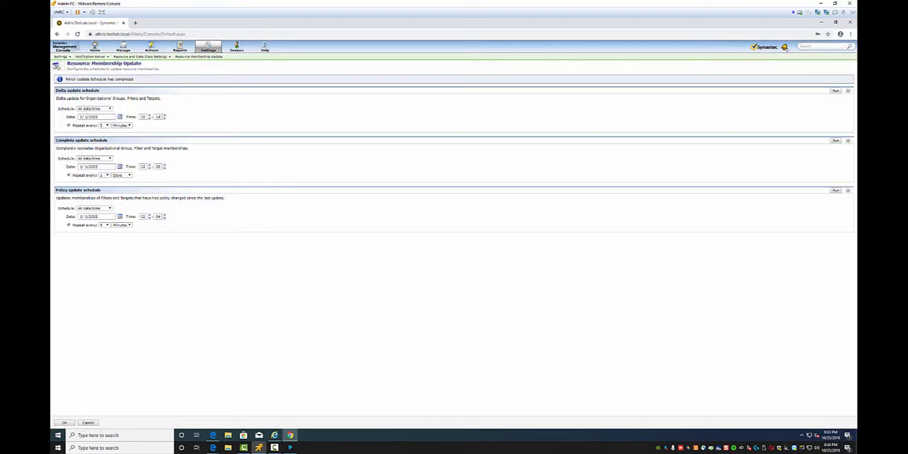
pyautogui.click(835, 141)
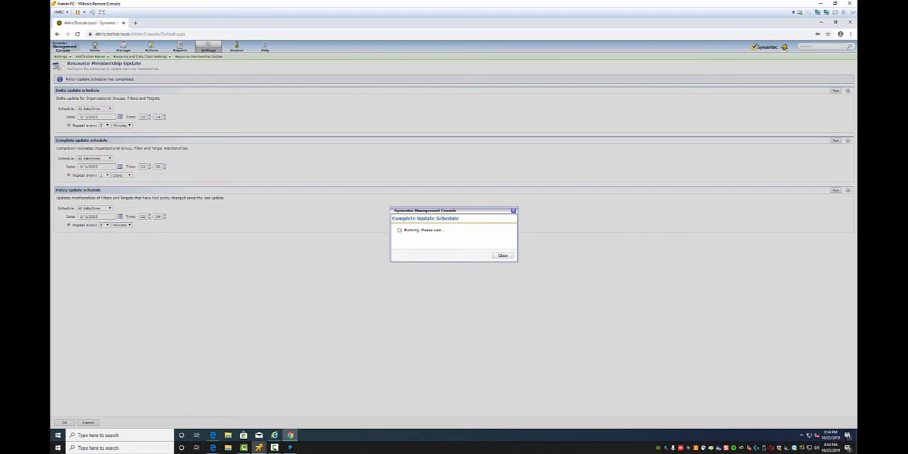
pyautogui.hotkey('alt', 'Left')
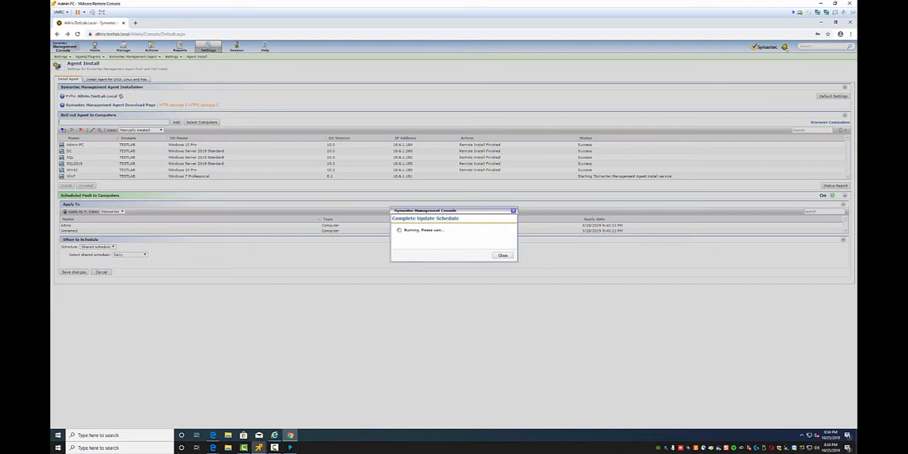
# Recheck the agent on SQL2016, switch to SQL to check its plug-in versions, update its agent configuration, and close that agent window.
pyautogui.moveTo(258, 448)
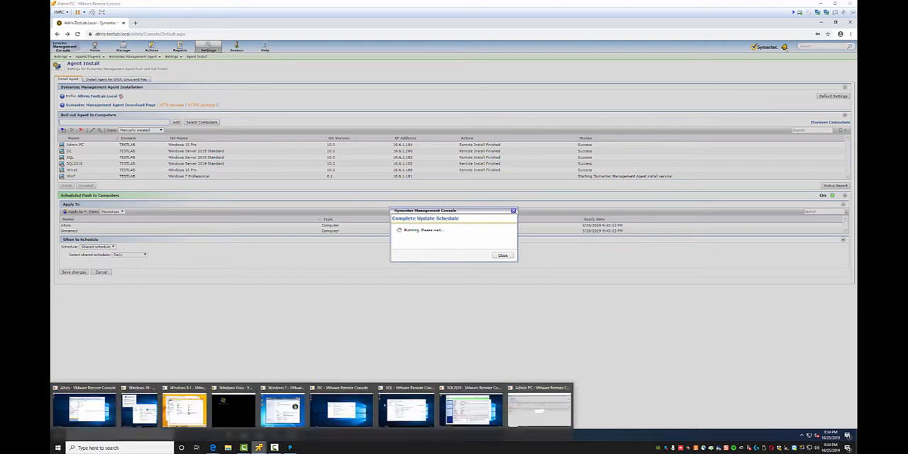
pyautogui.click(472, 410)
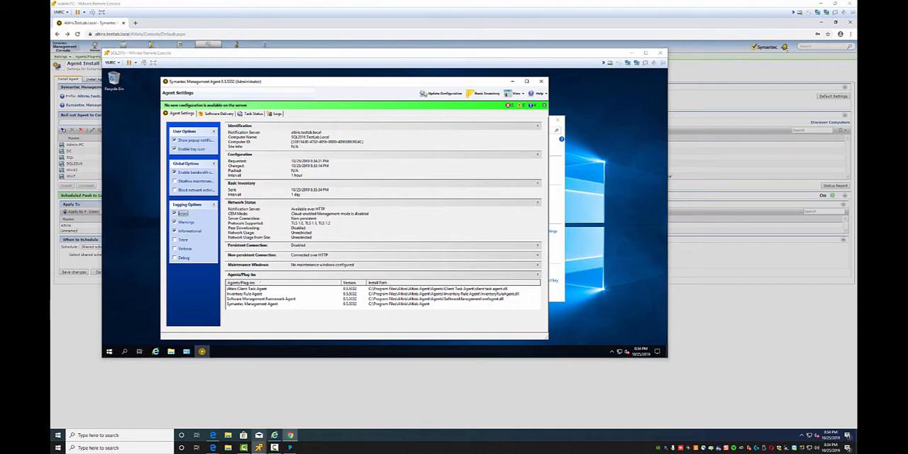
pyautogui.moveTo(258, 447)
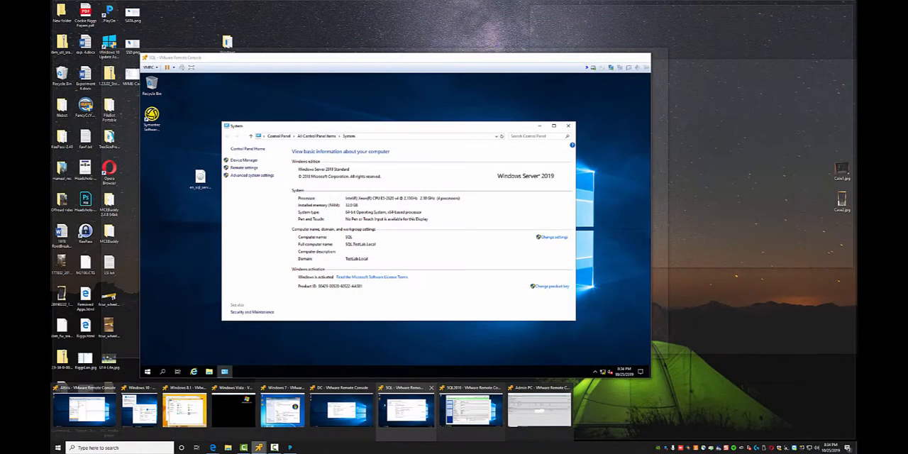
pyautogui.click(405, 410)
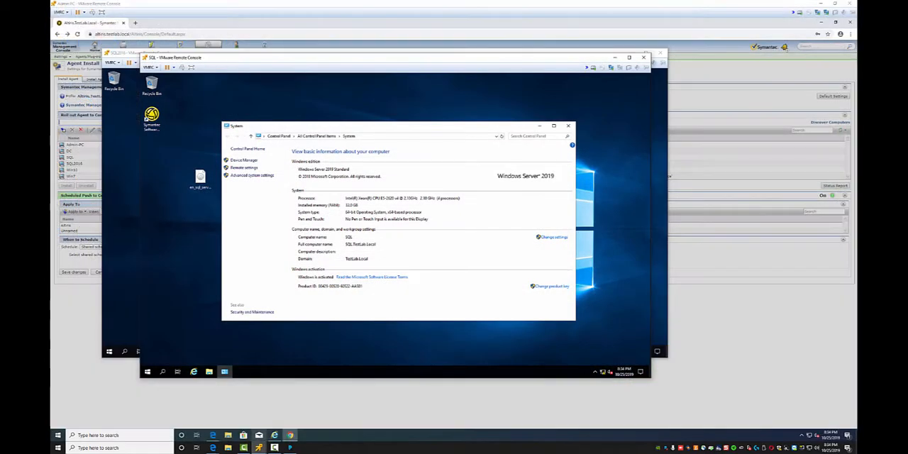
pyautogui.click(594, 371)
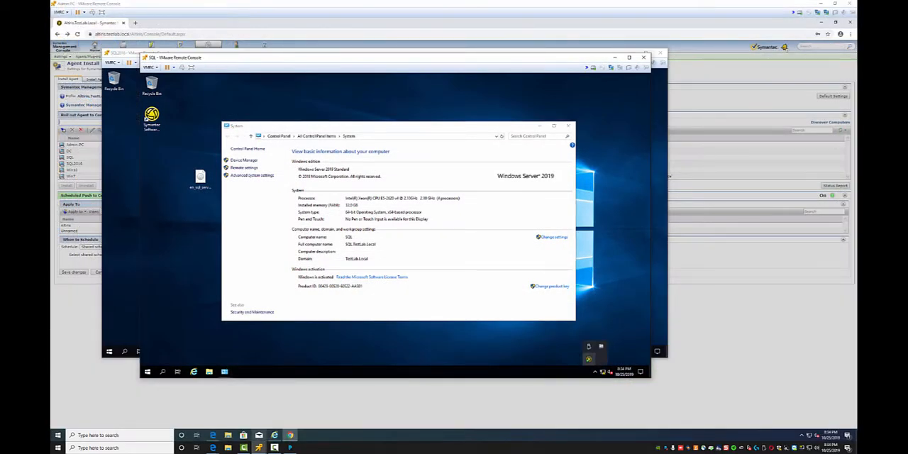
pyautogui.doubleClick(588, 358)
pyautogui.click(300, 117)
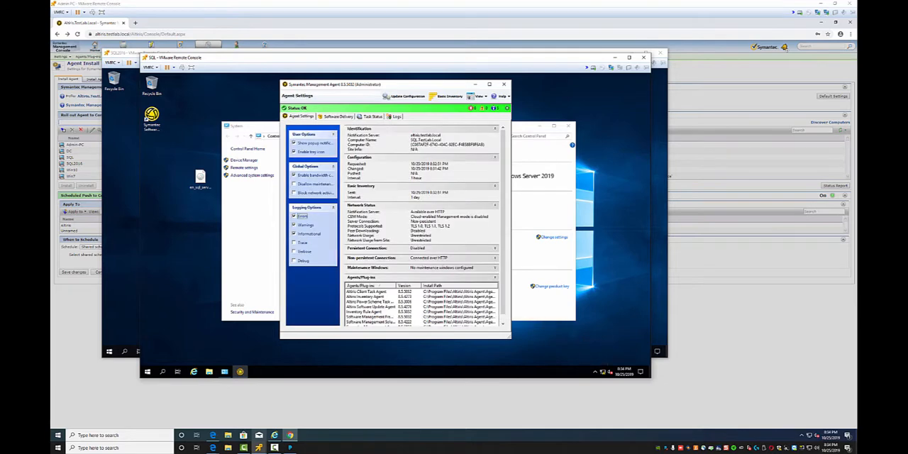
pyautogui.click(495, 205)
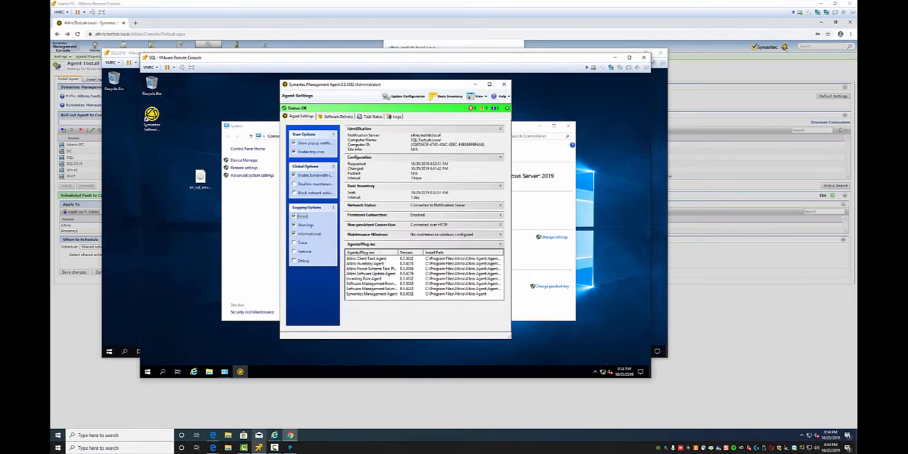
pyautogui.click(407, 96)
pyautogui.click(504, 84)
# Switch to the DC virtual machine, open its Symantec Management Agent to check the plug-in versions, and close the agent window.
pyautogui.click(258, 447)
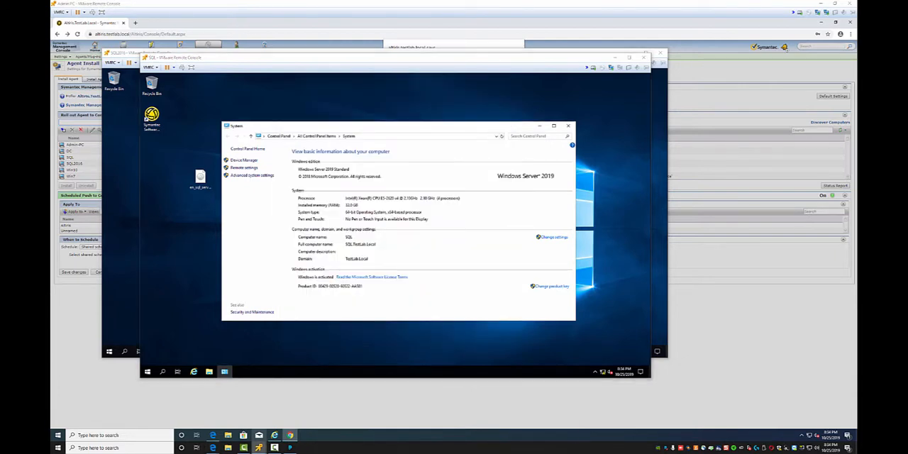
pyautogui.click(342, 410)
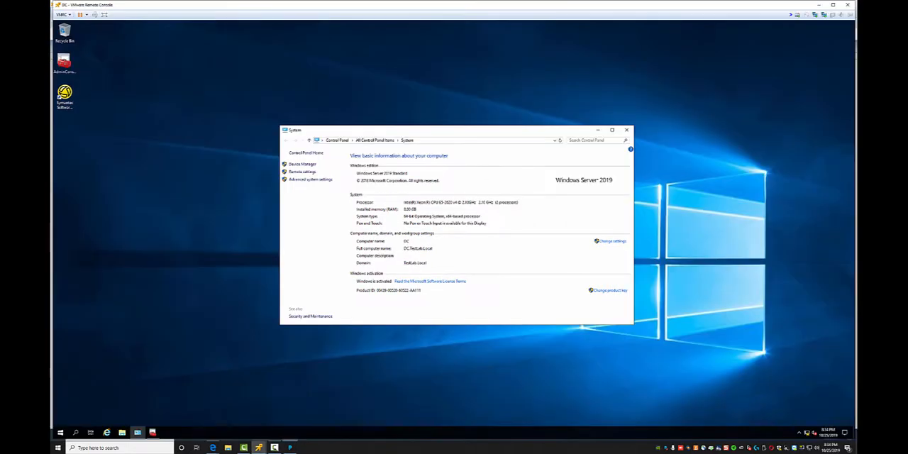
pyautogui.click(798, 431)
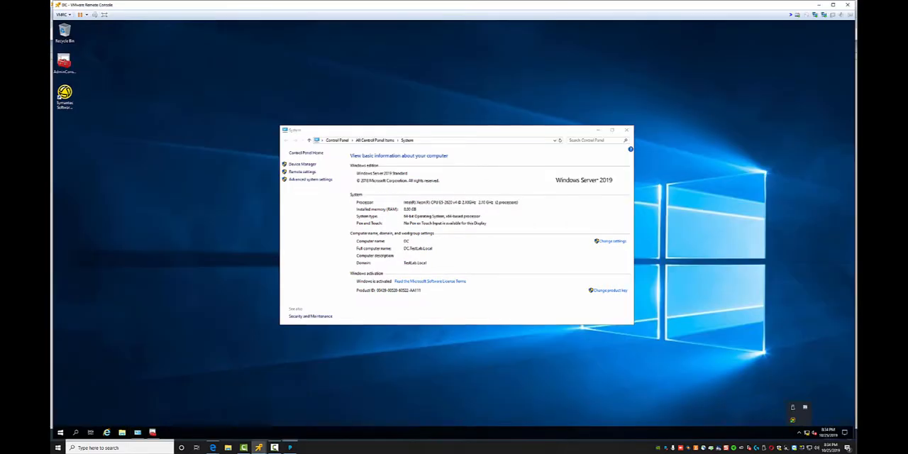
pyautogui.doubleClick(792, 419)
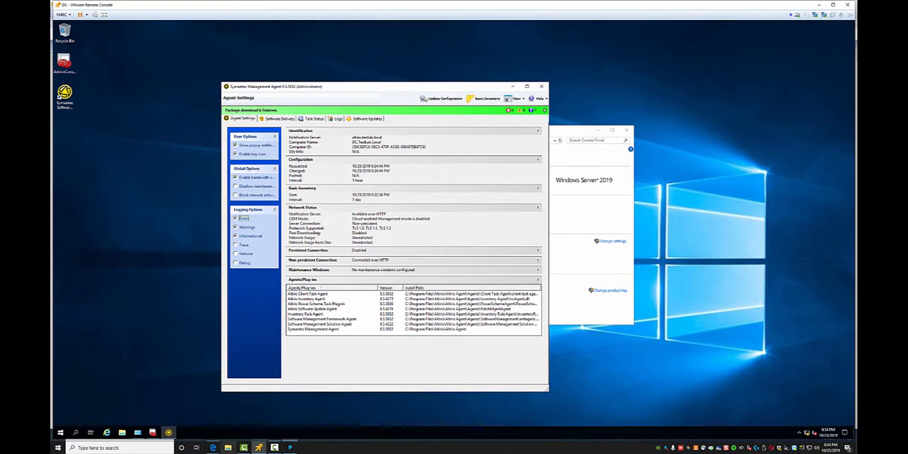
pyautogui.click(541, 87)
# Switch to the Windows 7 virtual machine and open its Symantec Management Agent to check the plug-in versions.
pyautogui.click(259, 447)
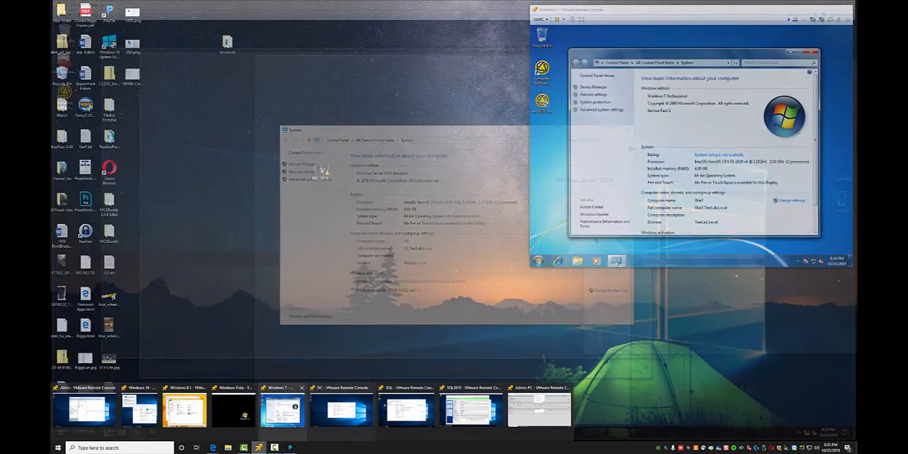
pyautogui.click(282, 409)
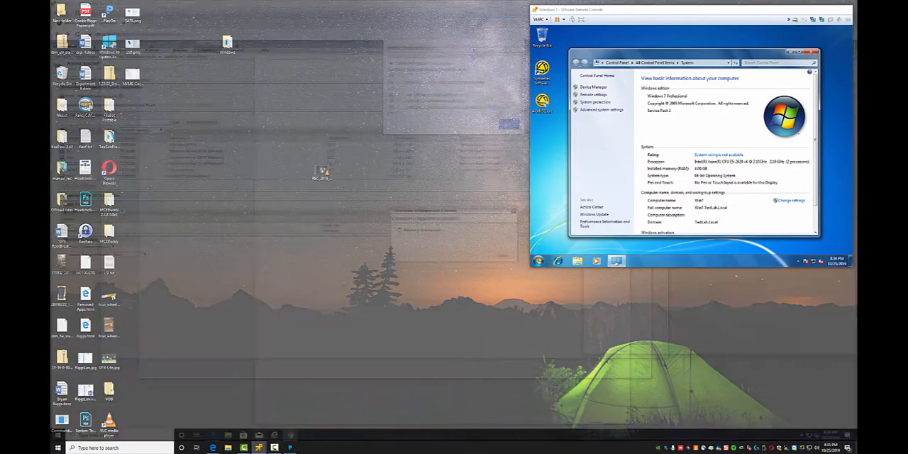
pyautogui.click(798, 261)
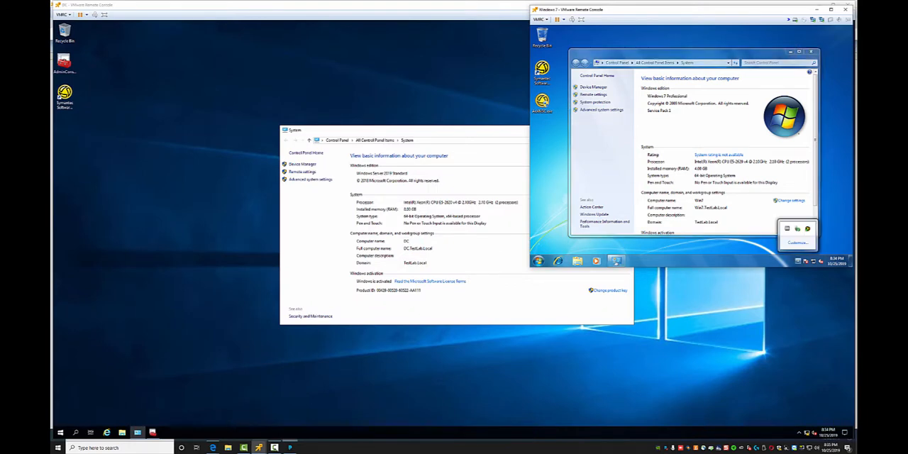
pyautogui.doubleClick(807, 228)
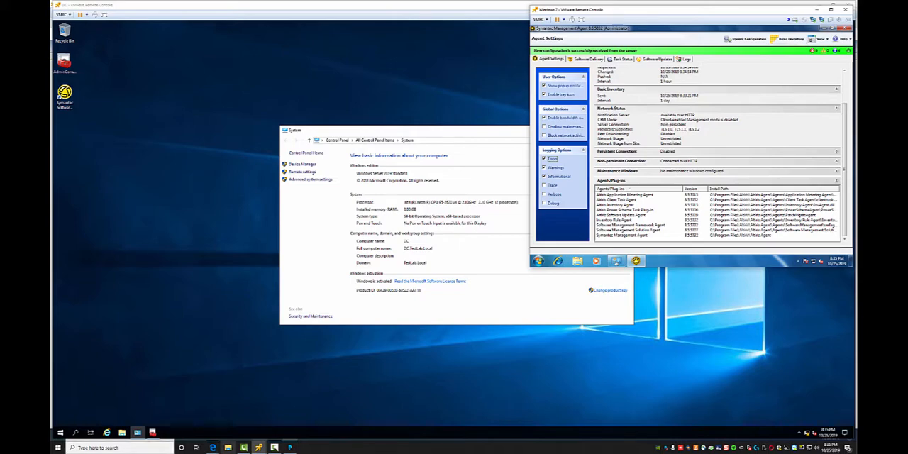
# Switch to the Windows 10 virtual machine and open its Symantec Management Agent.
pyautogui.moveTo(259, 447)
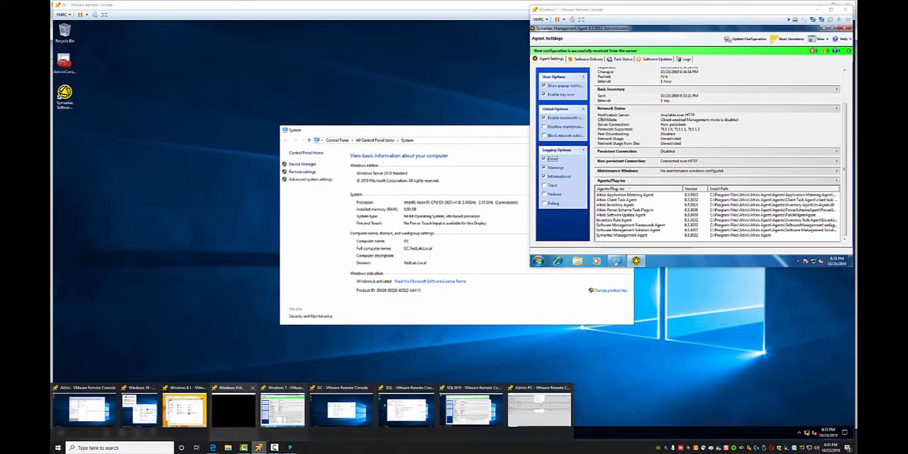
pyautogui.click(140, 410)
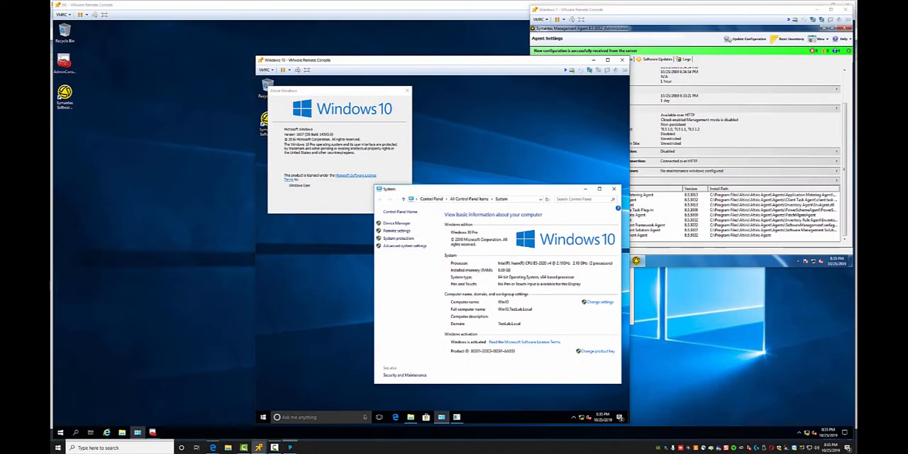
pyautogui.click(572, 417)
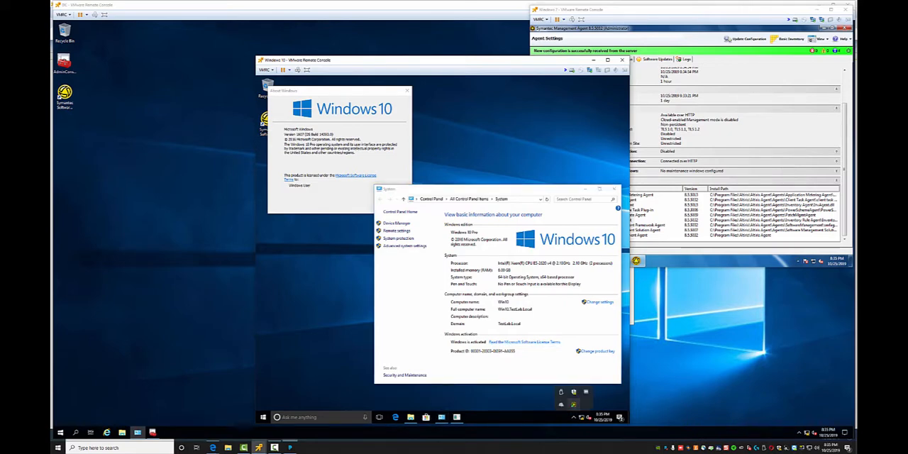
pyautogui.doubleClick(574, 405)
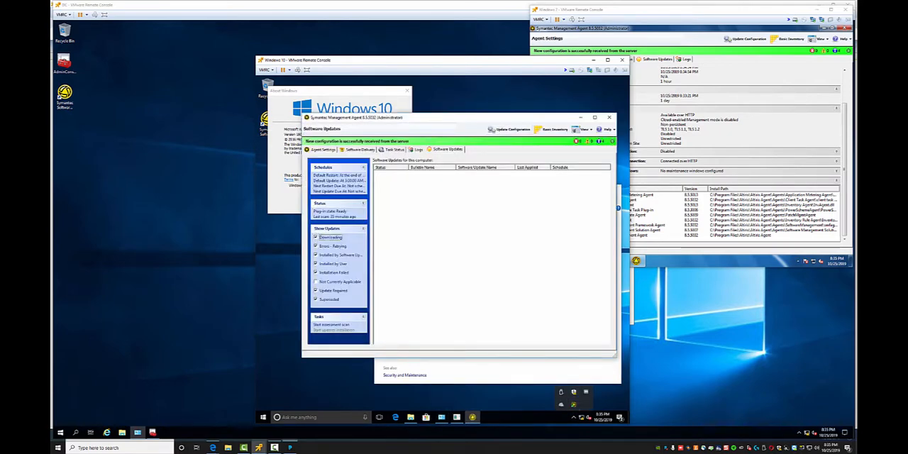
# Switch to the Altiris server, close its console browser, update the Symantec Management Agent configuration, and view the plug-in versions in Agent Settings.
pyautogui.click(259, 447)
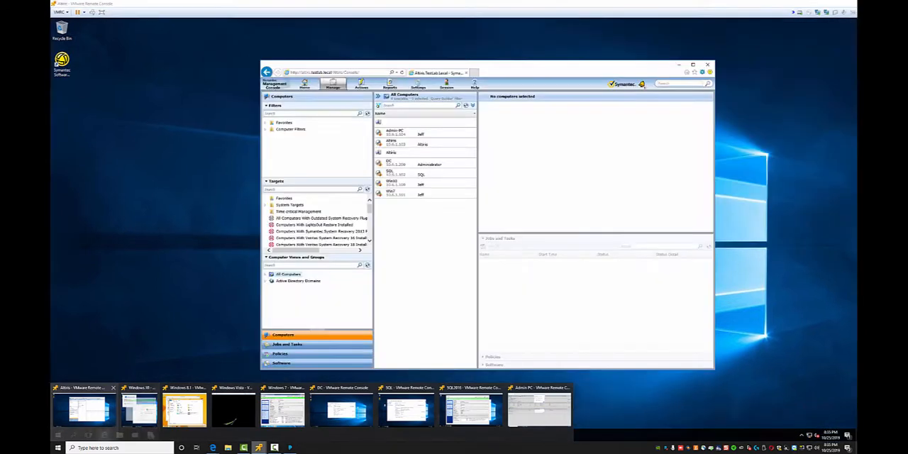
pyautogui.click(83, 412)
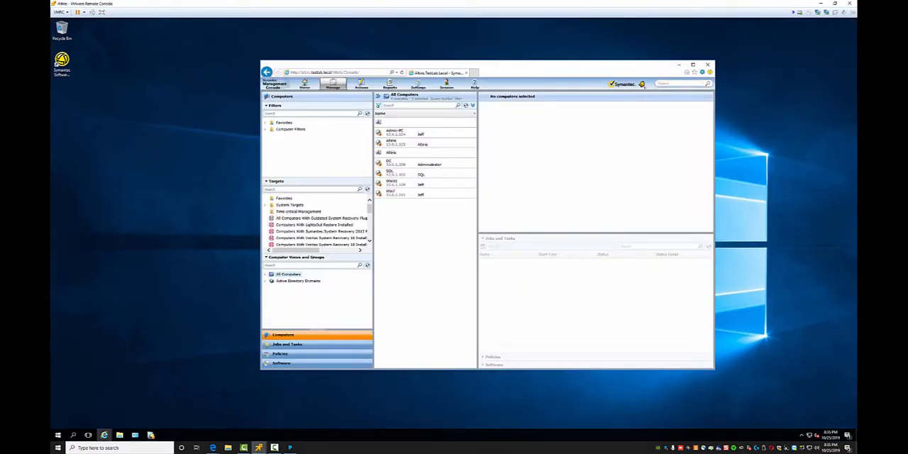
pyautogui.click(707, 65)
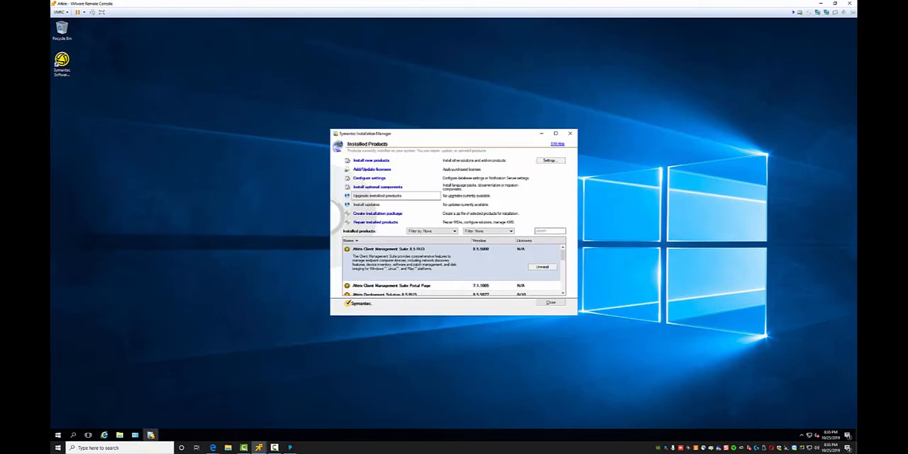
pyautogui.click(802, 434)
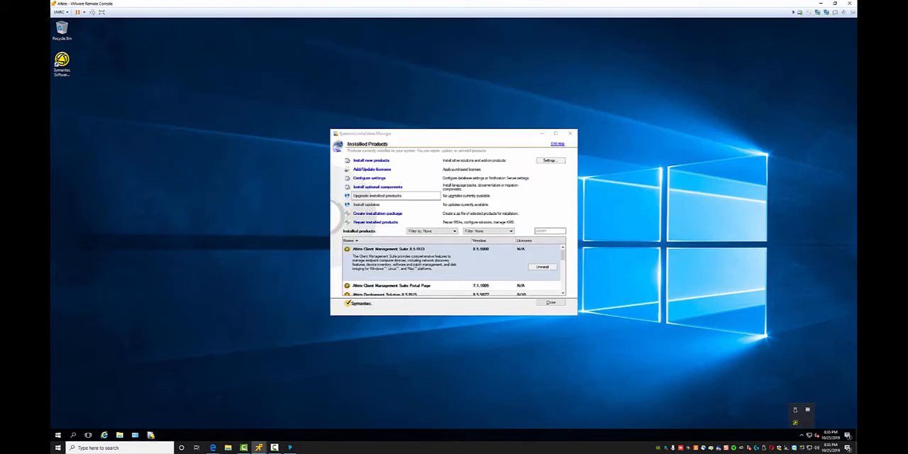
pyautogui.doubleClick(795, 422)
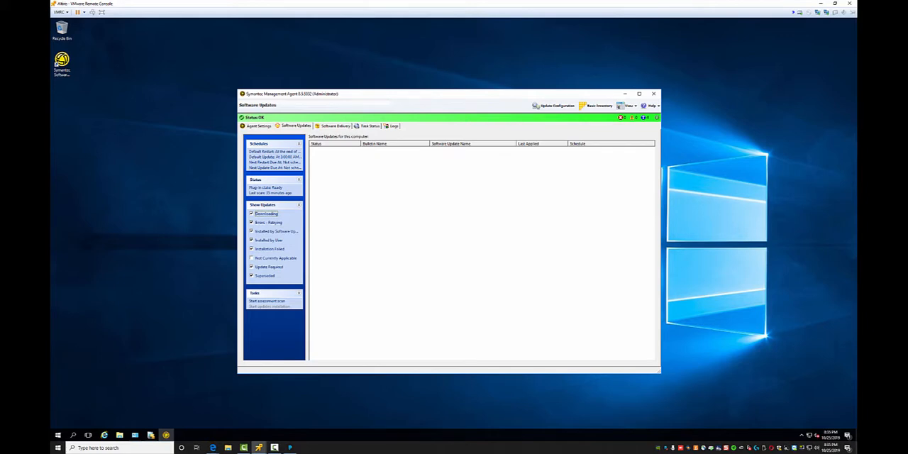
pyautogui.click(553, 105)
pyautogui.click(258, 126)
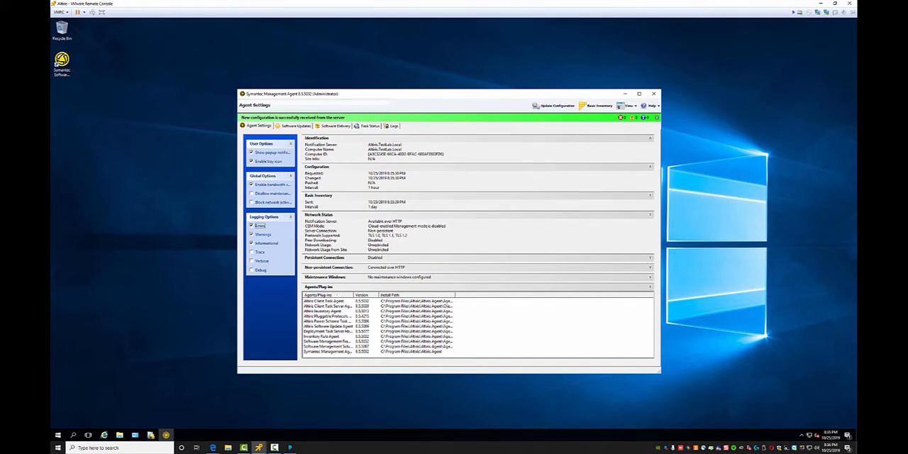
# Show expired packages in the Altiris agent's software deliveries and select the Deployment Site Server Components (x64) - Upgrade policy.
pyautogui.click(295, 126)
pyautogui.click(335, 126)
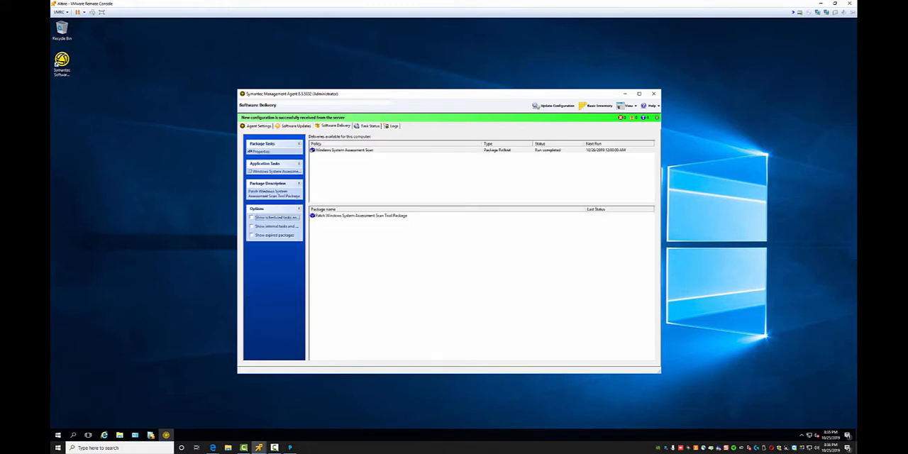
pyautogui.click(252, 235)
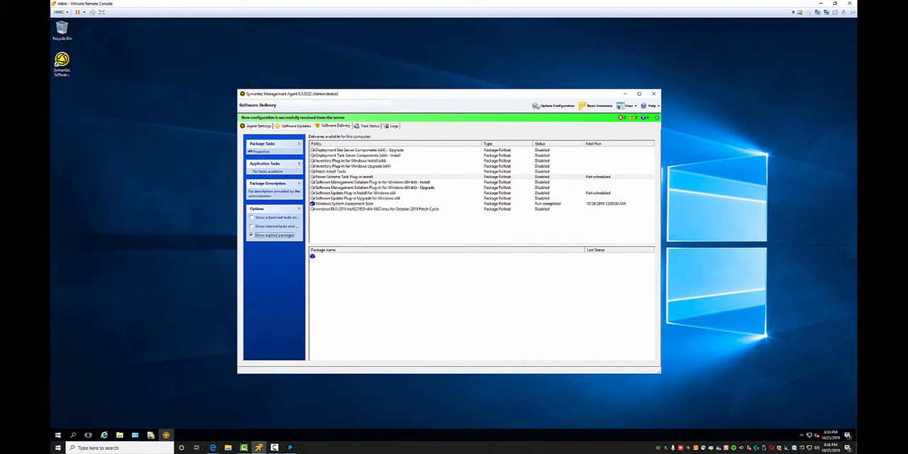
pyautogui.click(358, 149)
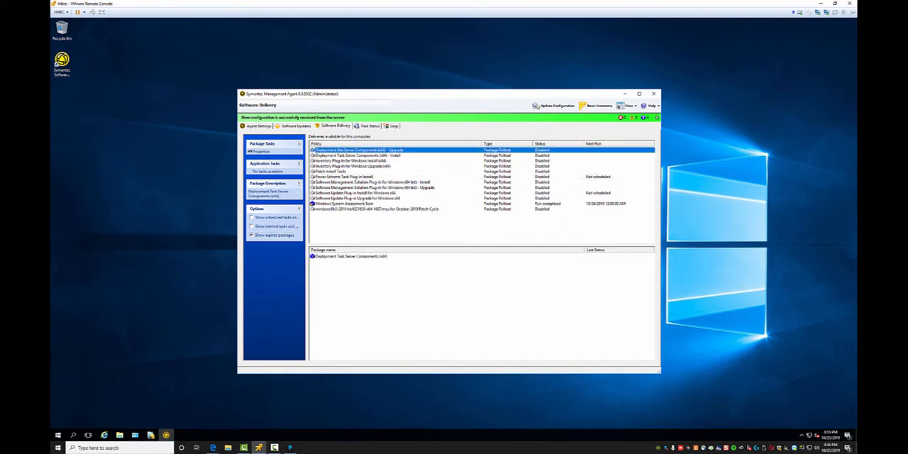
# Select the Deployment Task Server Components (x64) - Install policy, and hide the expired packages in the agent's software deliveries.
pyautogui.click(359, 156)
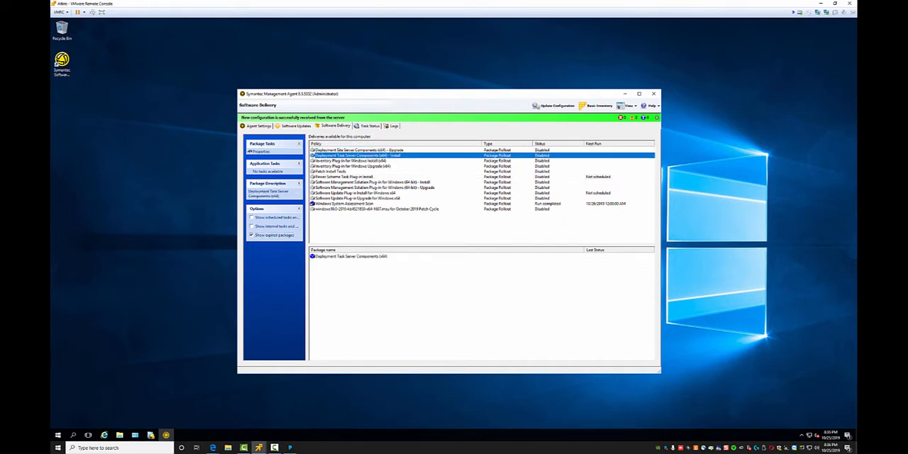
pyautogui.click(275, 235)
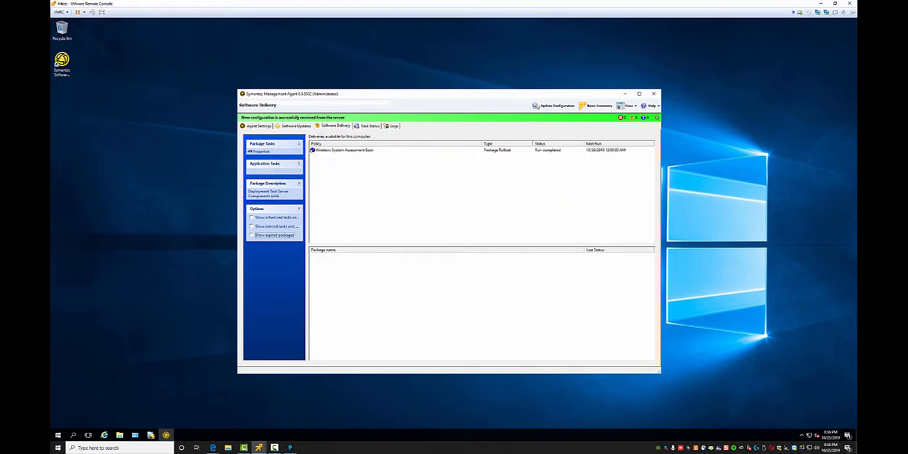
# Switch to the Admin PC virtual machine, dismiss the console's script error, and open the Computers management view.
pyautogui.click(259, 448)
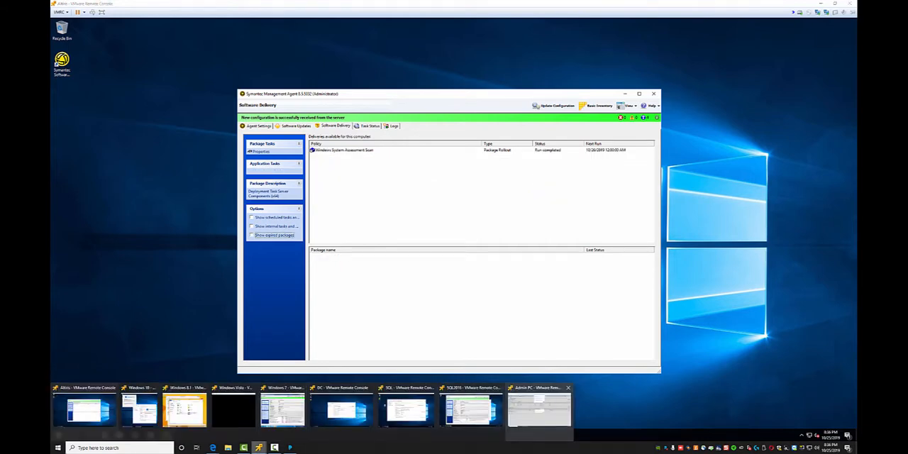
pyautogui.click(539, 411)
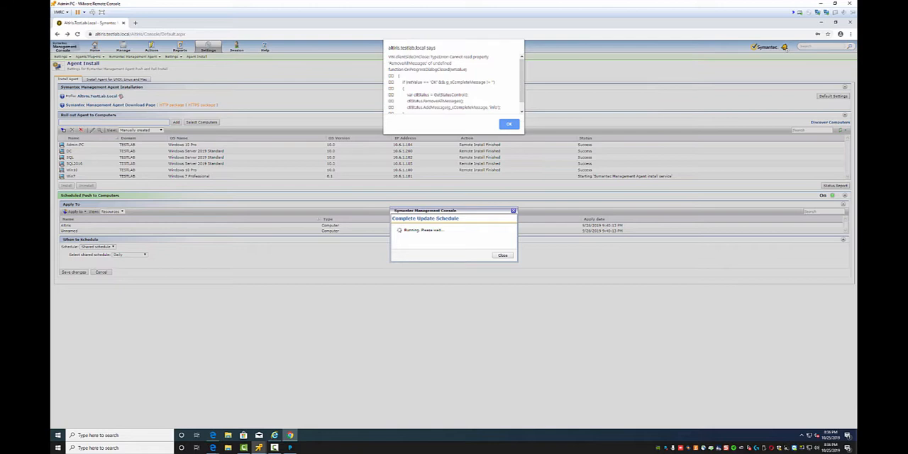
pyautogui.press('Return')
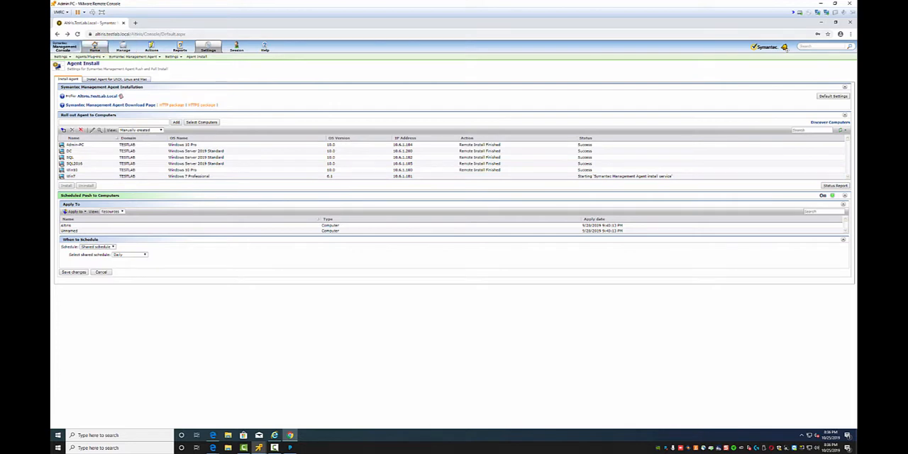
pyautogui.click(122, 47)
pyautogui.click(129, 57)
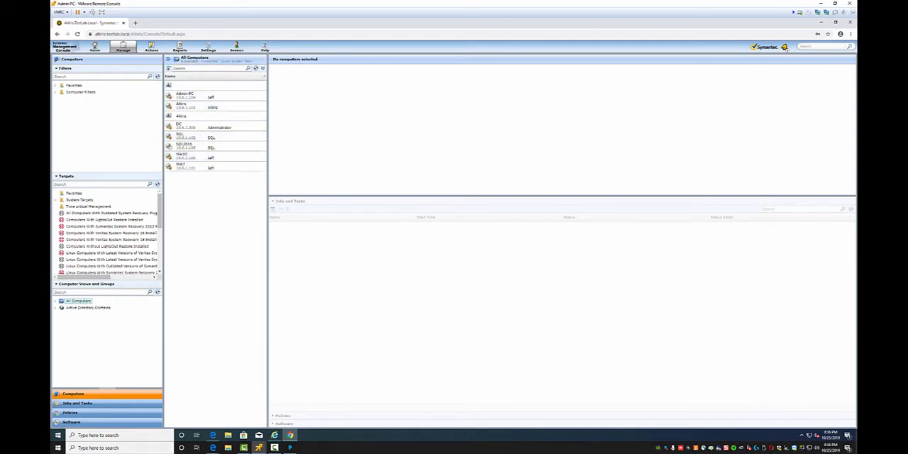
# View the plug-in versions of the SQL2016 and Win10 computers in the console.
pyautogui.click(191, 145)
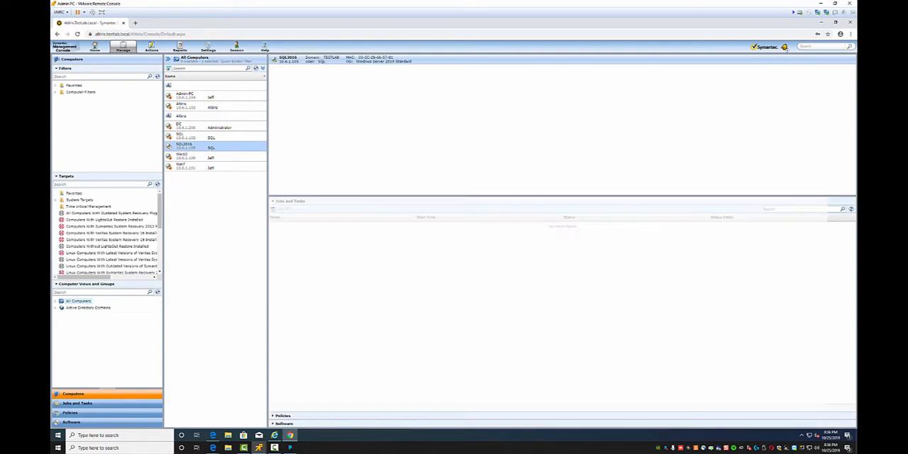
pyautogui.click(830, 68)
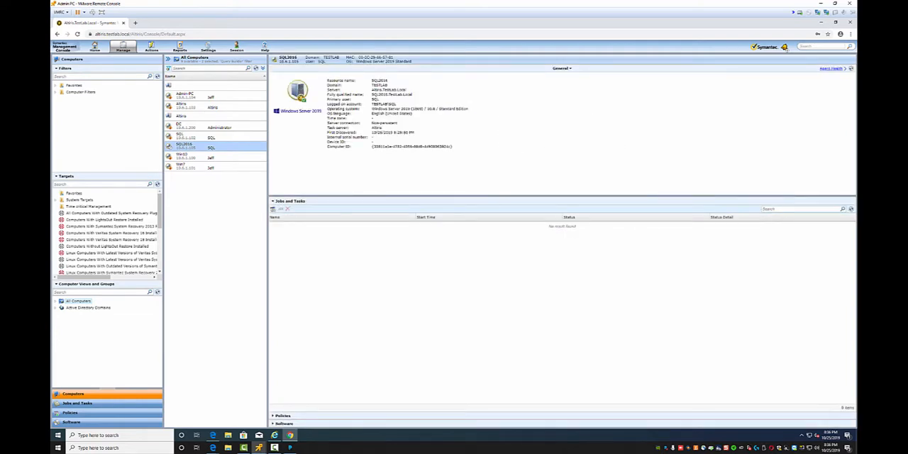
pyautogui.click(828, 68)
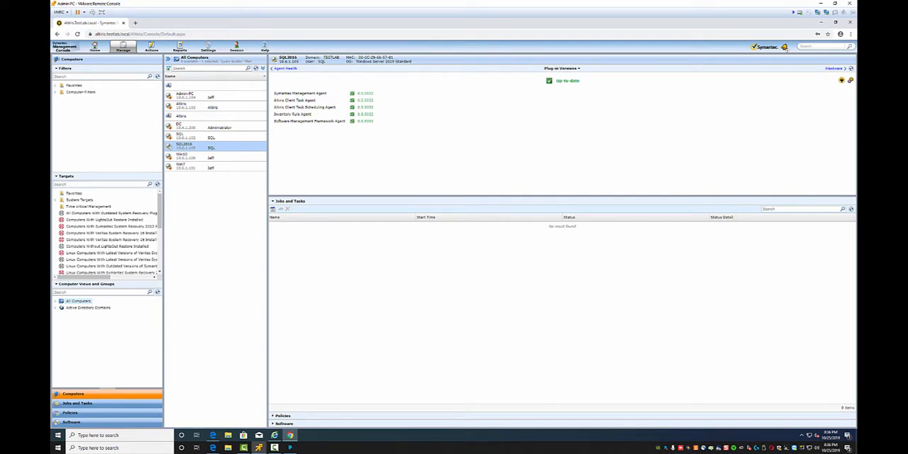
pyautogui.click(205, 156)
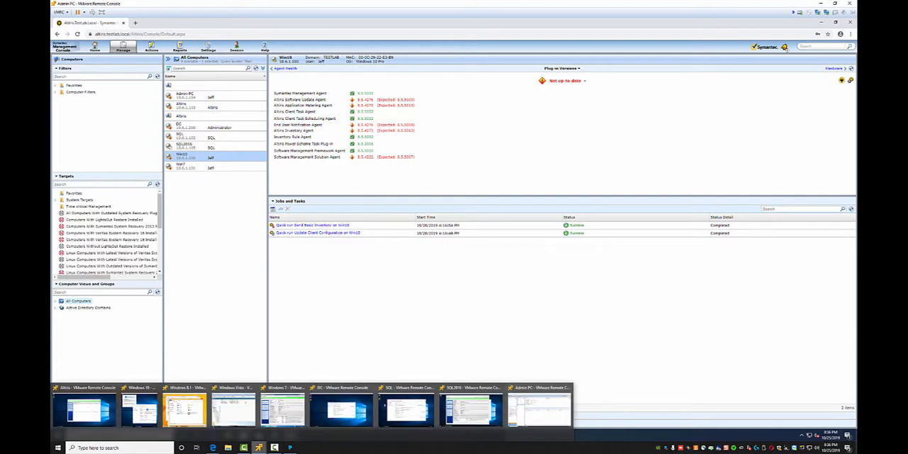
# Switch to the Windows 10 virtual machine, open its Symantec Management Agent, and update the agent configuration.
pyautogui.moveTo(213, 446)
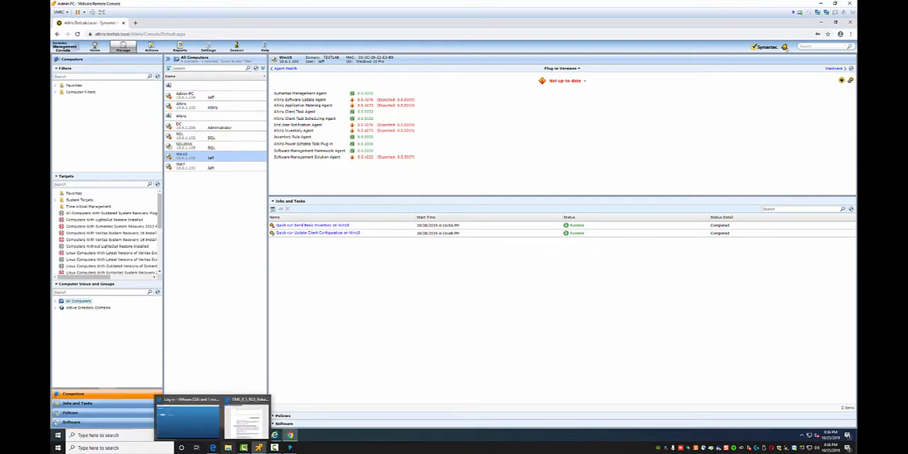
pyautogui.moveTo(258, 446)
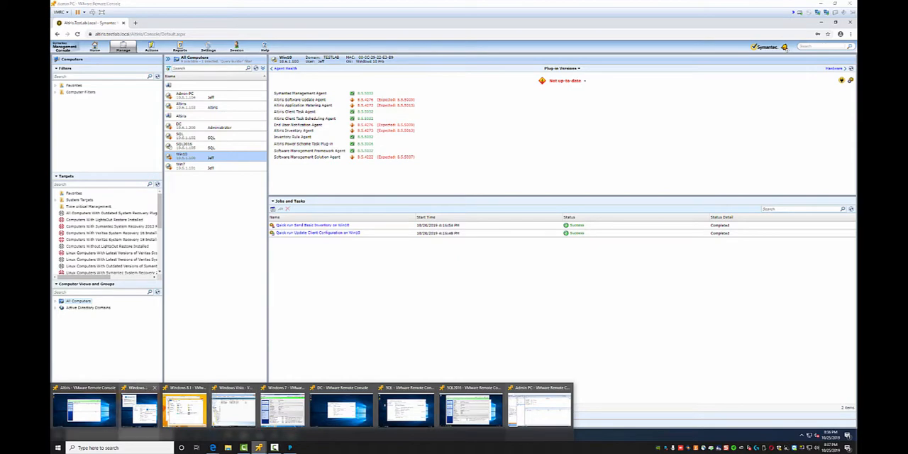
pyautogui.click(139, 409)
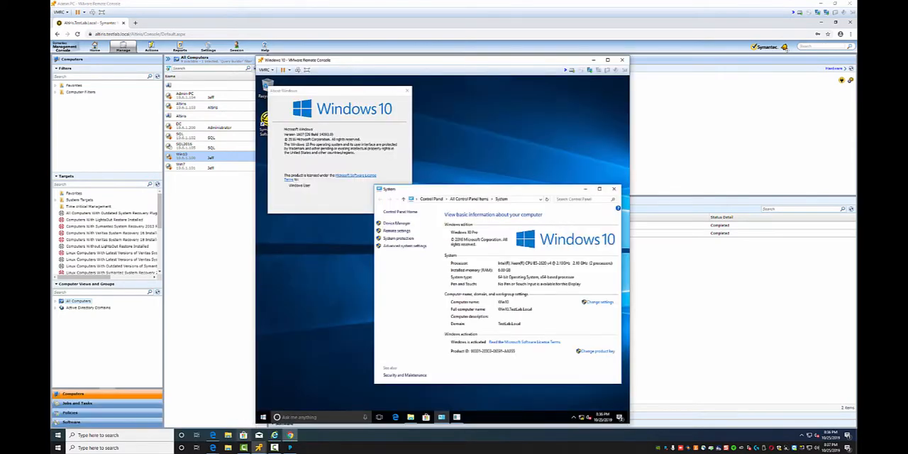
pyautogui.click(573, 417)
pyautogui.doubleClick(574, 403)
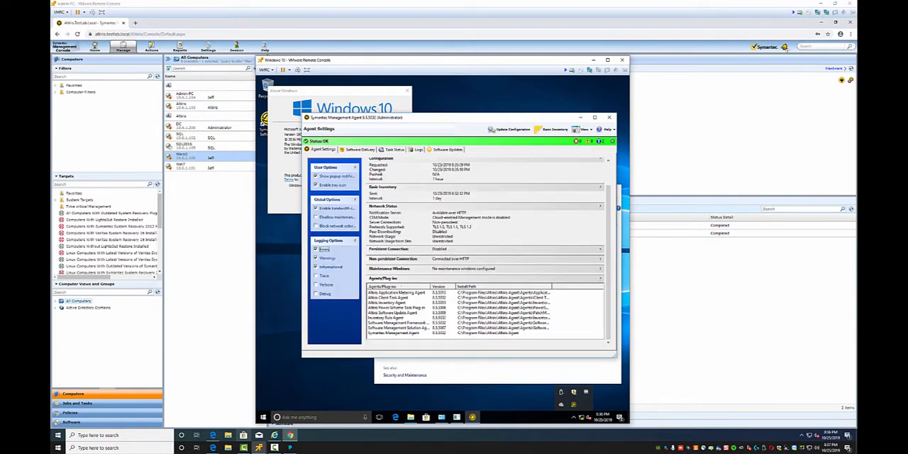
pyautogui.click(509, 130)
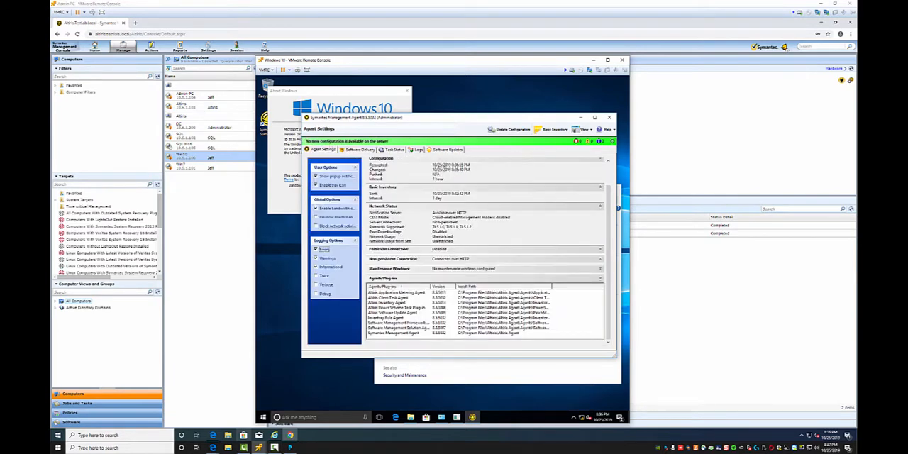
# Return to the Admin PC console, refresh the computer data, and view the plug-in versions of Admin-PC and Altiris.
pyautogui.moveTo(273, 446)
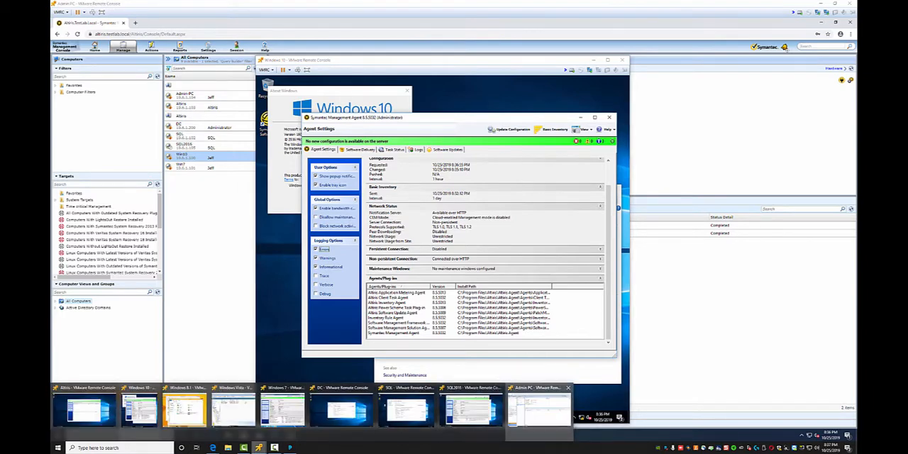
pyautogui.click(538, 408)
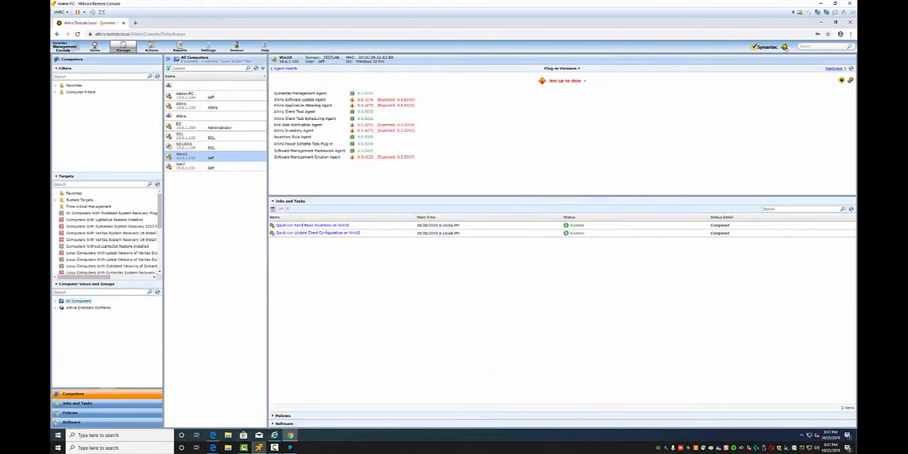
pyautogui.click(851, 69)
pyautogui.click(206, 95)
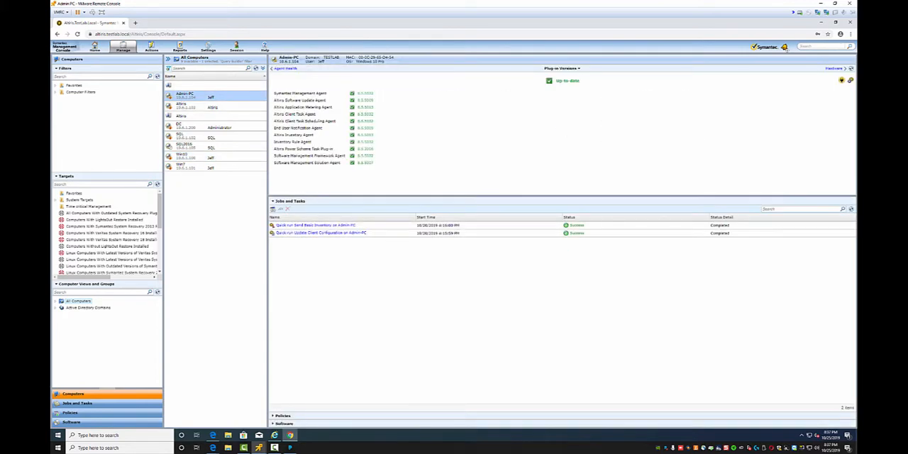
pyautogui.click(213, 230)
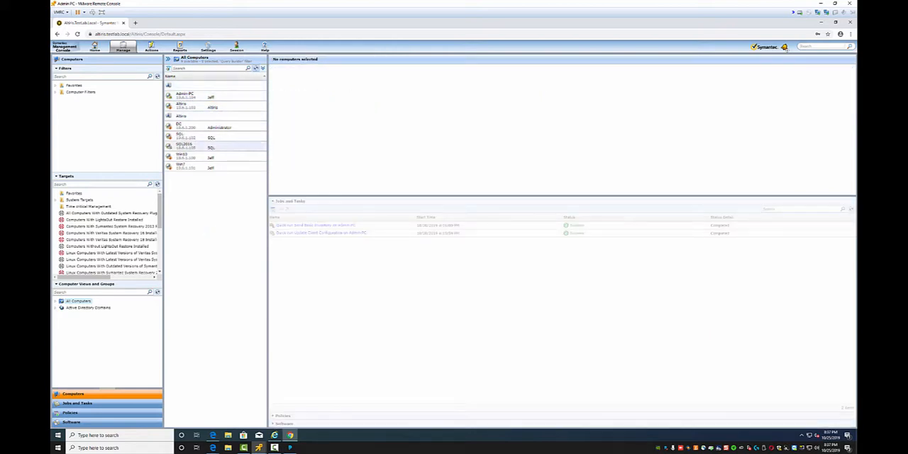
pyautogui.click(213, 106)
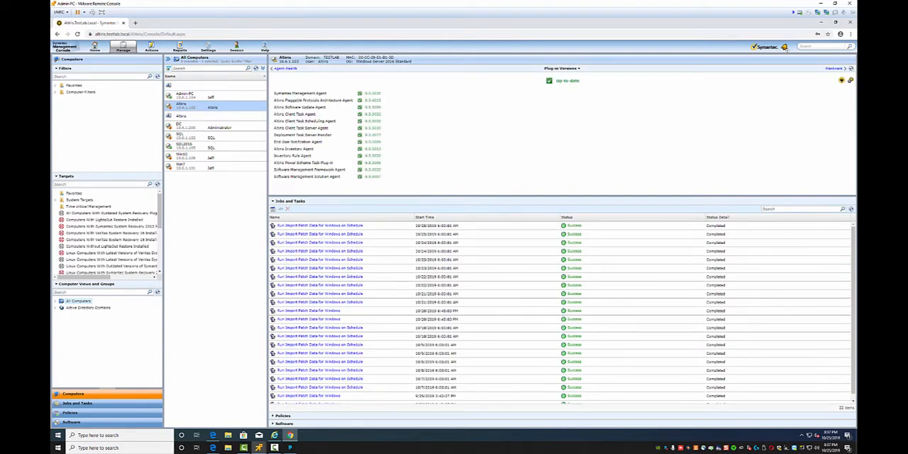
# Check the plug-in versions of the DC and SQL computers, refreshing the computer list around each check.
pyautogui.click(256, 68)
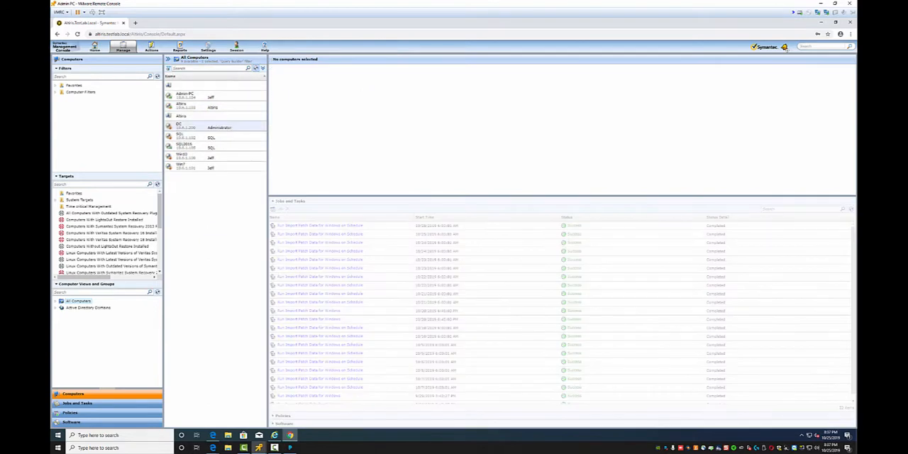
pyautogui.click(215, 125)
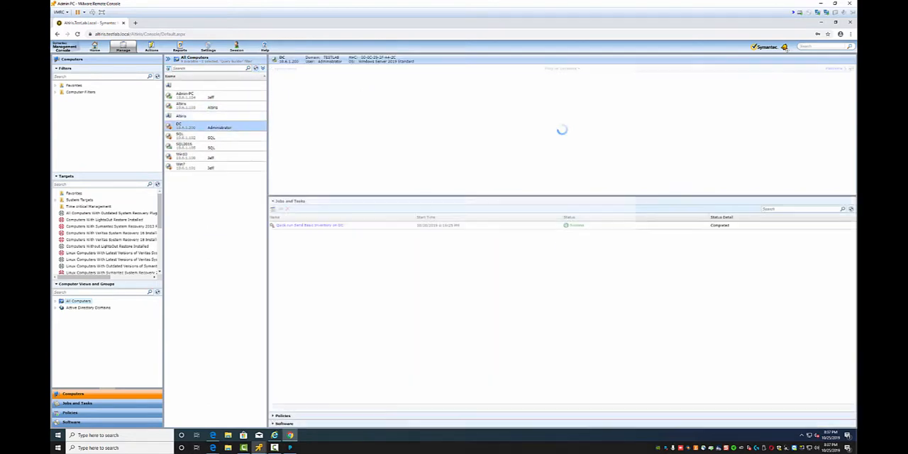
pyautogui.click(256, 68)
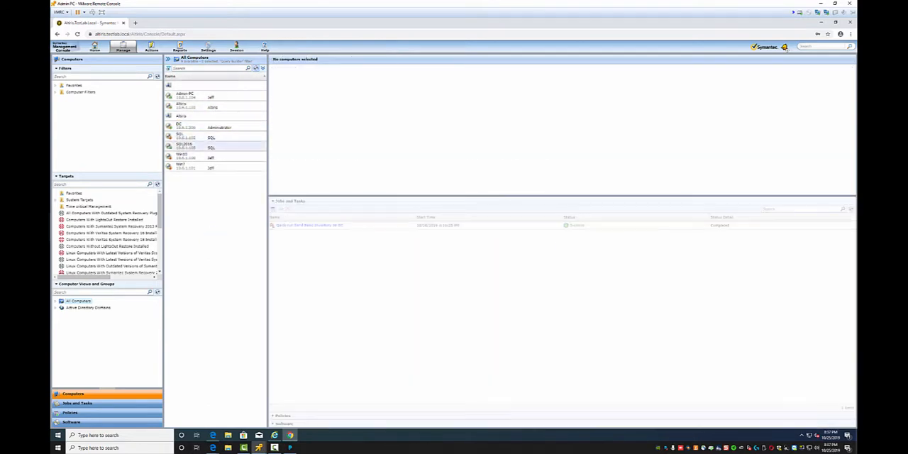
pyautogui.click(213, 136)
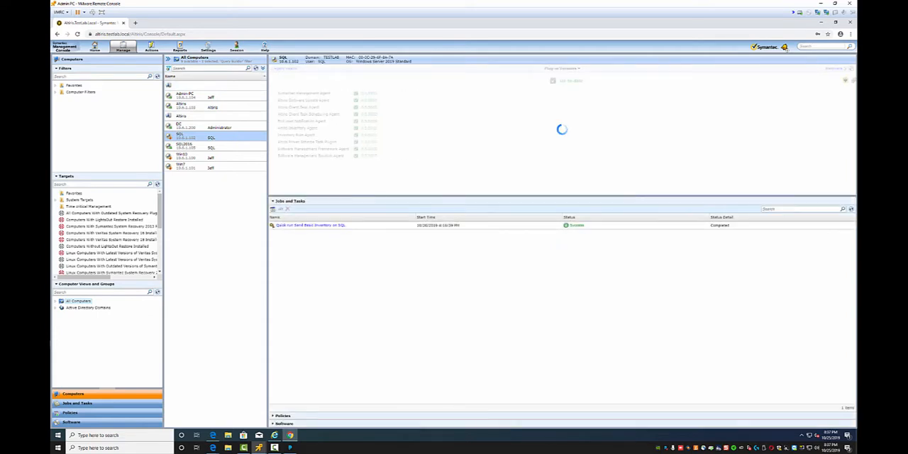
pyautogui.click(256, 68)
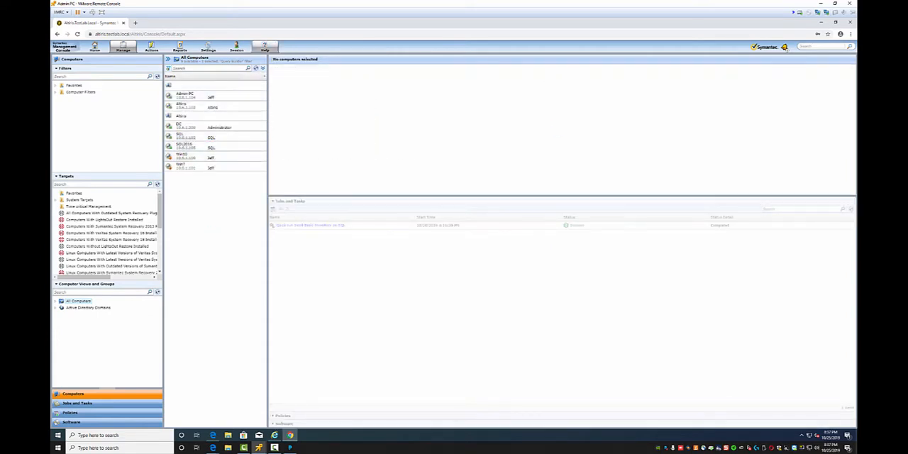
# Check the plug-in versions of Win10 and Win7, refreshing the computer list after each one.
pyautogui.click(213, 156)
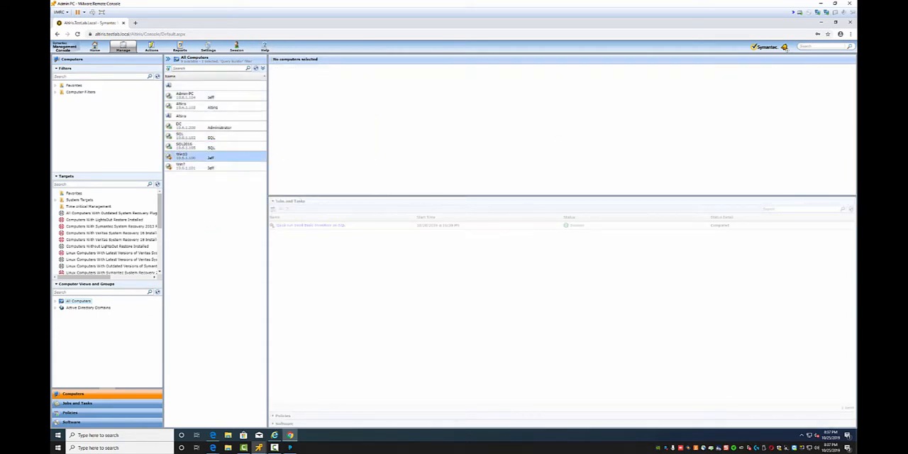
pyautogui.click(256, 68)
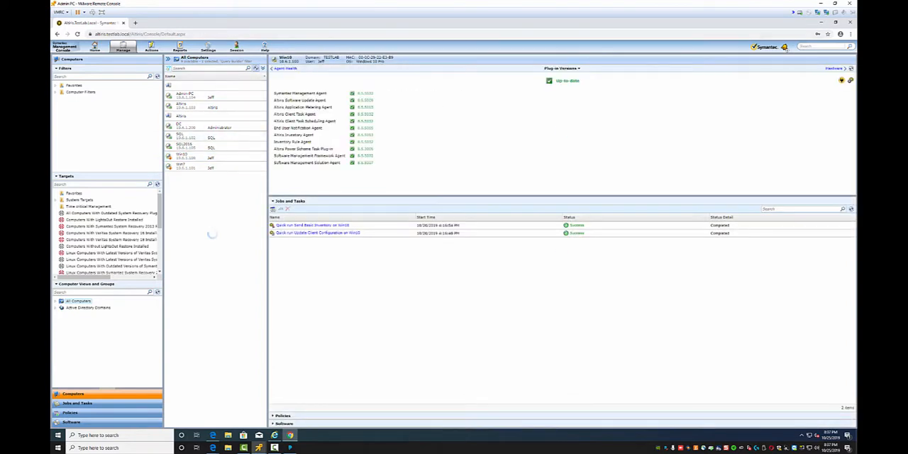
pyautogui.click(213, 166)
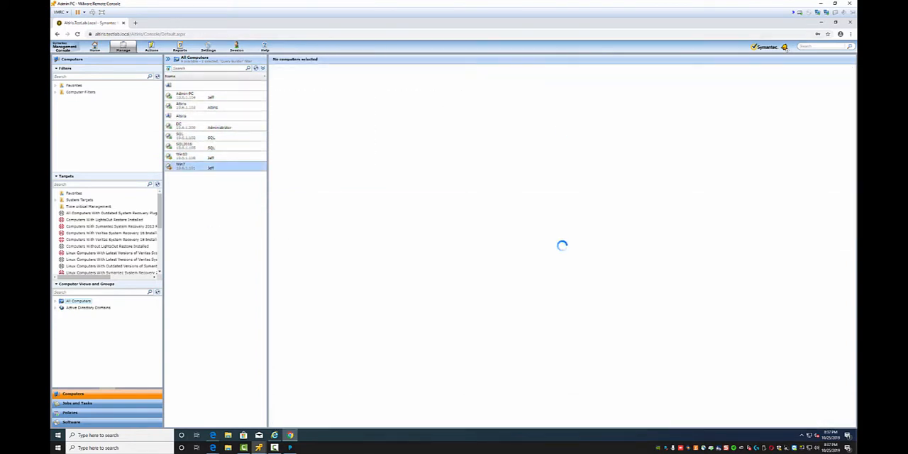
pyautogui.click(256, 68)
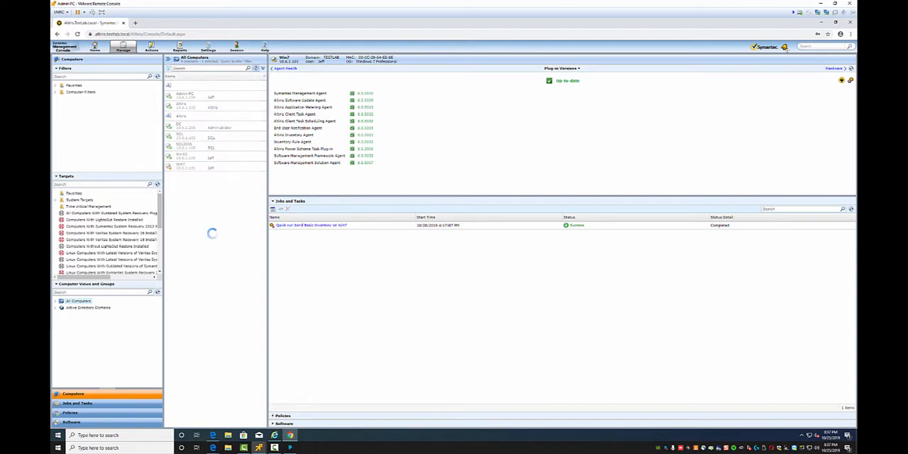
# Delete the duplicate Altiris computer entry that has no IP address from the All Computers list.
pyautogui.click(213, 116)
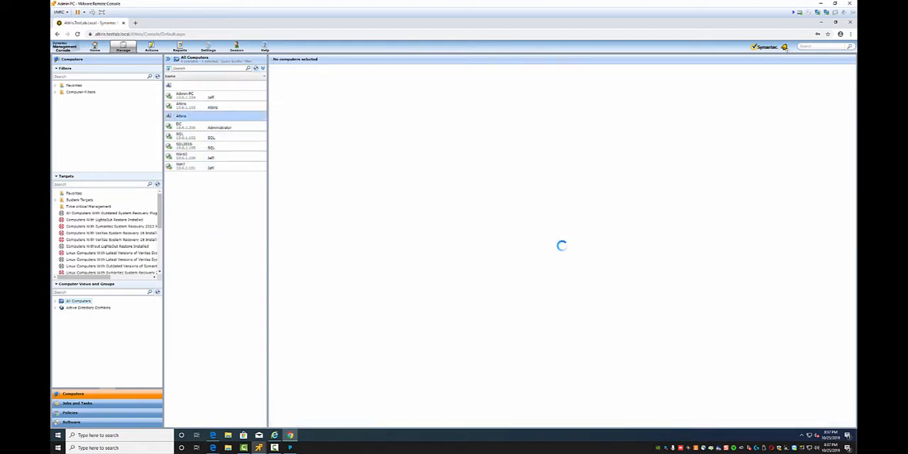
pyautogui.rightClick(183, 116)
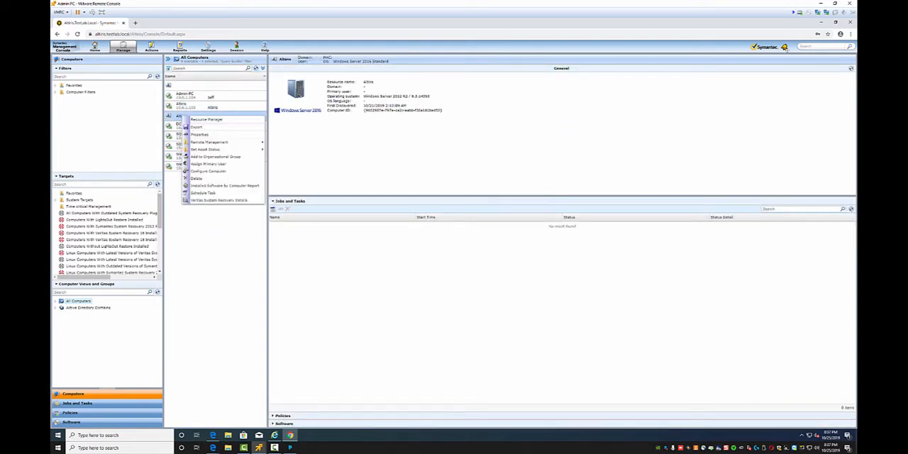
pyautogui.click(196, 178)
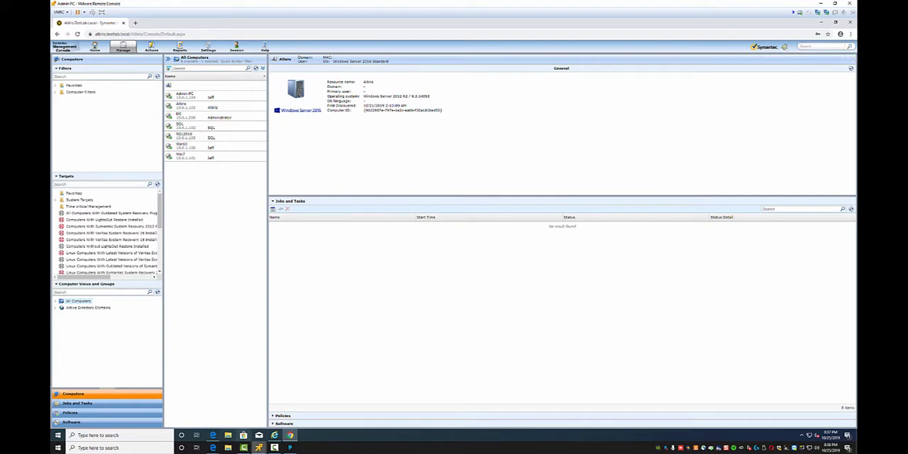
# Switch to the Altiris server virtual machine and try to launch Symantec Installation Manager.
pyautogui.click(258, 447)
pyautogui.click(84, 410)
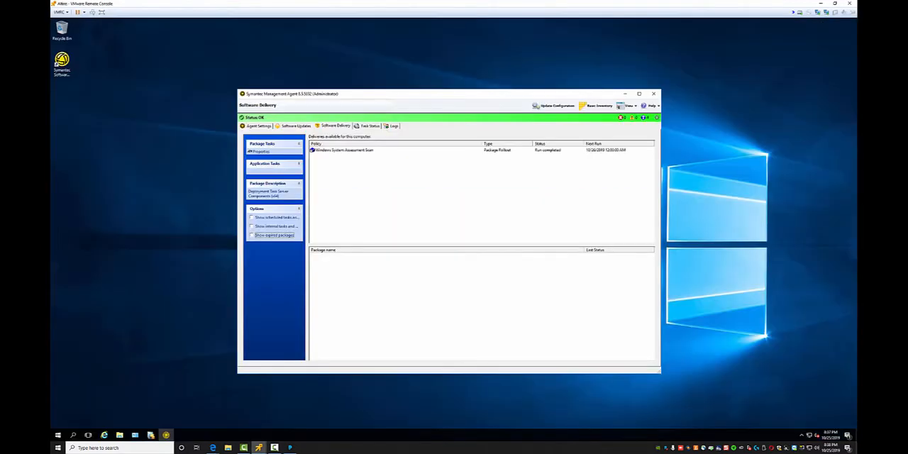
pyautogui.click(57, 434)
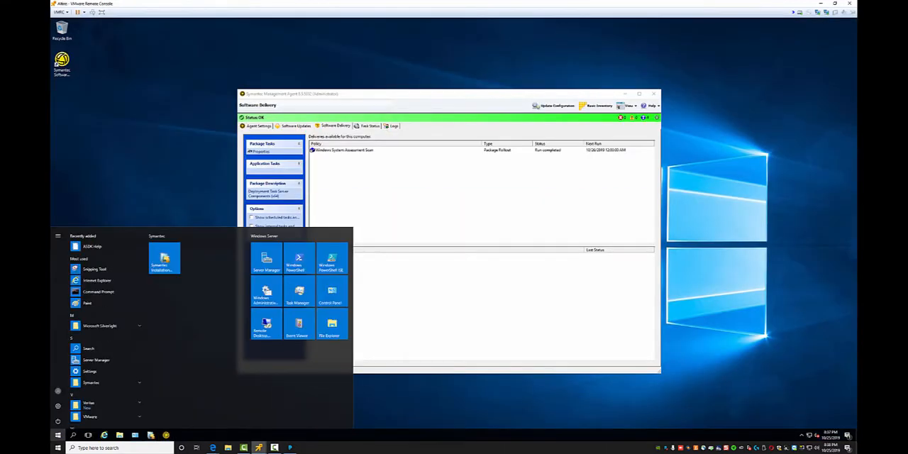
pyautogui.click(164, 257)
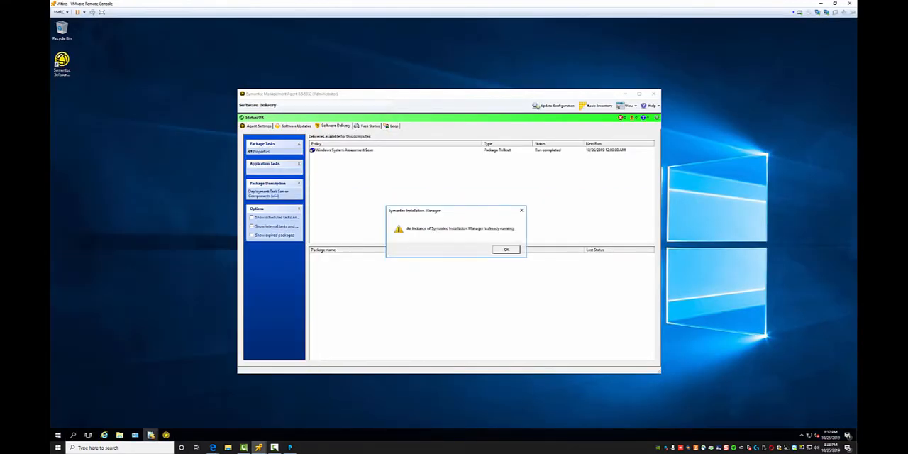
# Update the management agent's configuration and close its window, and update the product listing in Symantec Installation Manager's settings.
pyautogui.click(507, 250)
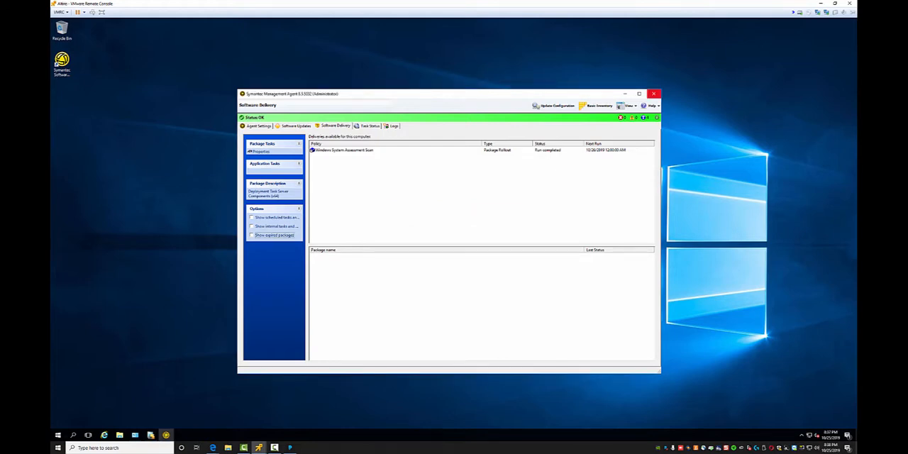
pyautogui.click(554, 104)
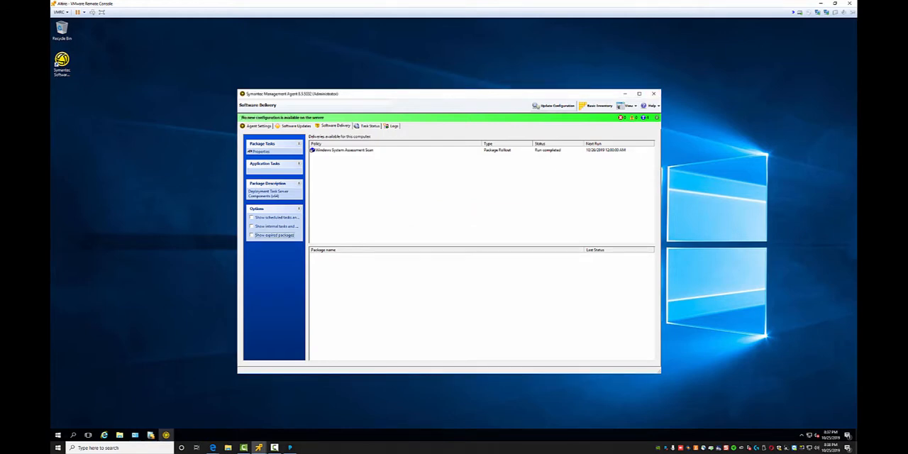
pyautogui.click(653, 93)
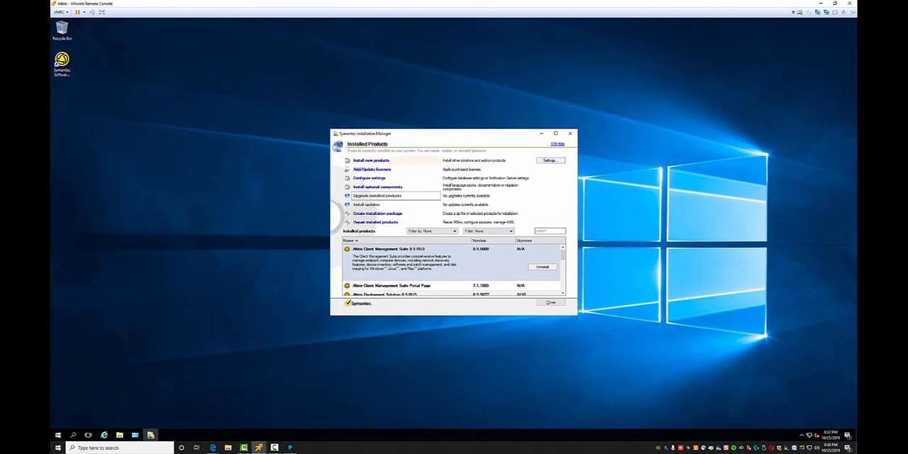
pyautogui.click(550, 160)
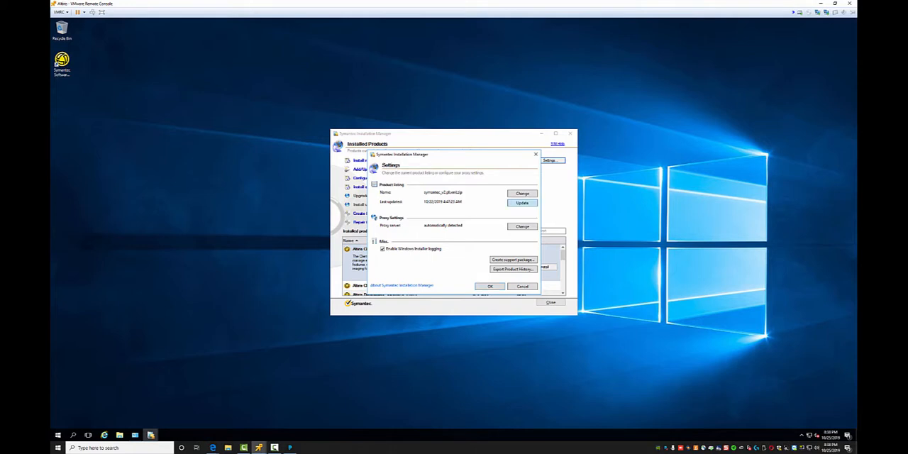
pyautogui.click(521, 203)
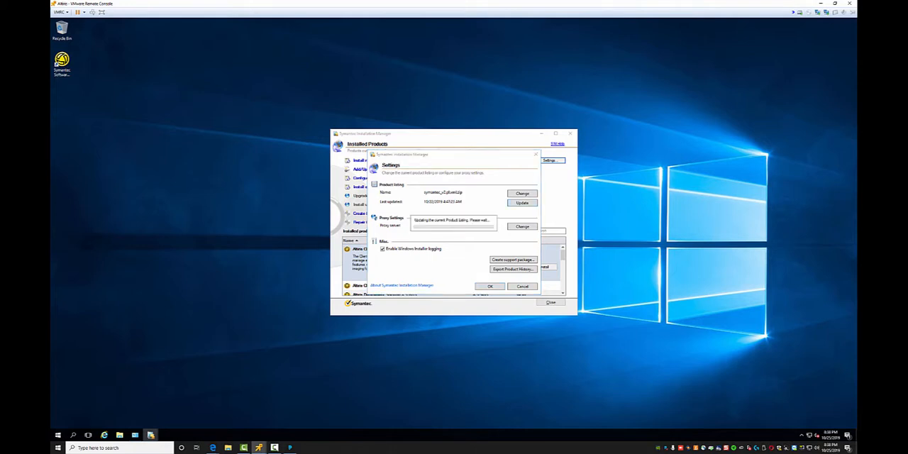
# Switch to the Admin PC virtual machine and delete the unnamed computer entry from the All Computers list.
pyautogui.moveTo(258, 447)
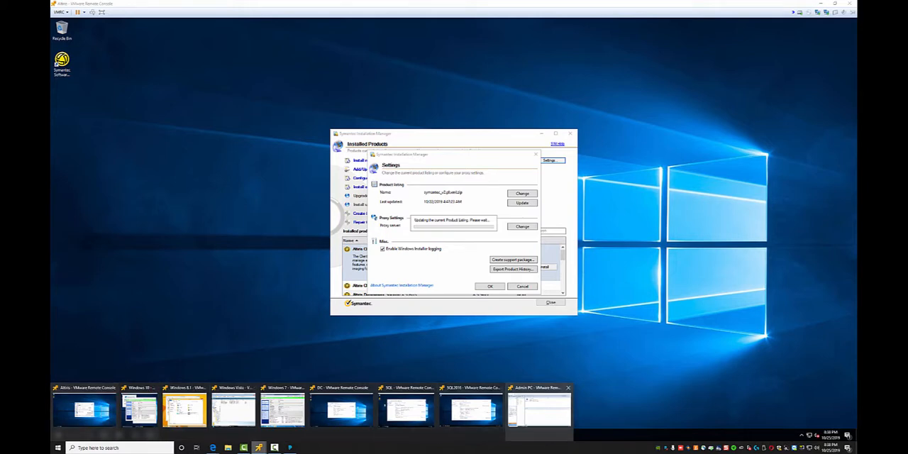
pyautogui.click(538, 407)
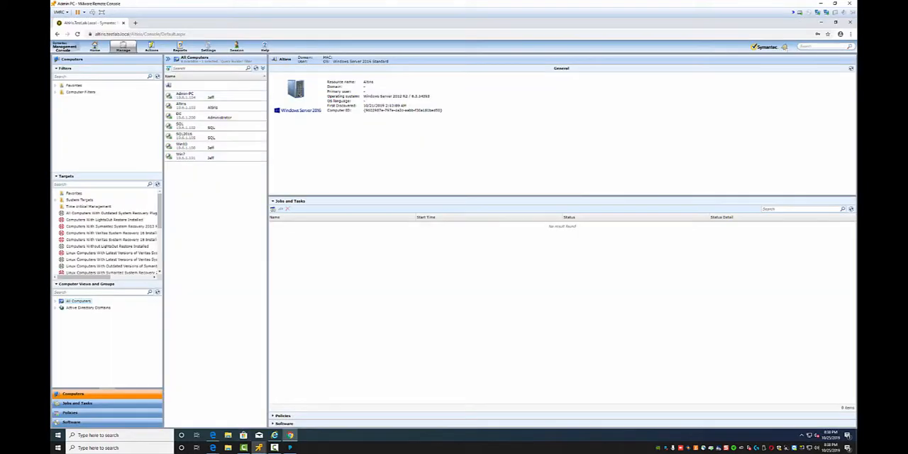
pyautogui.rightClick(187, 87)
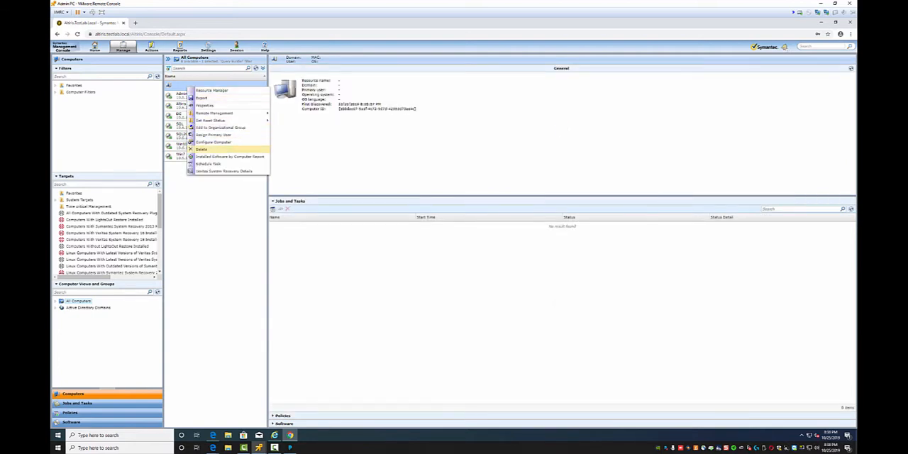
pyautogui.click(201, 149)
pyautogui.click(491, 248)
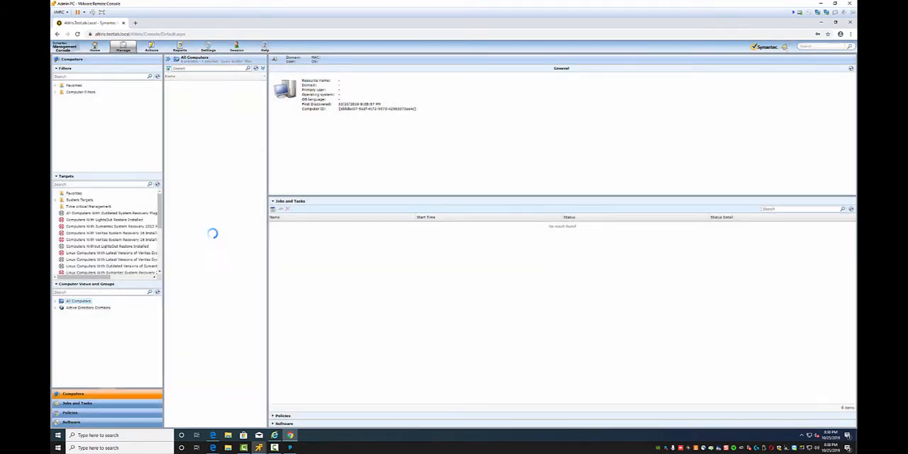
# View the First Time Setup page and the Inventory page, examining how current the computer inventory is.
pyautogui.click(94, 47)
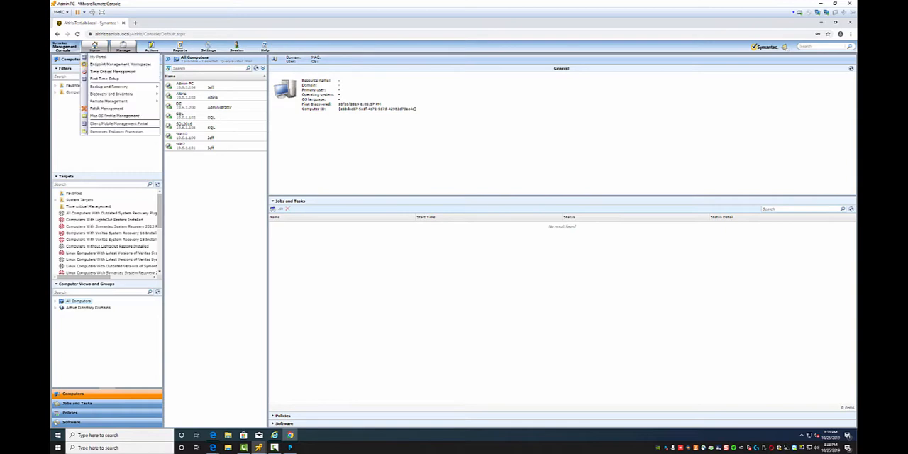
pyautogui.click(105, 79)
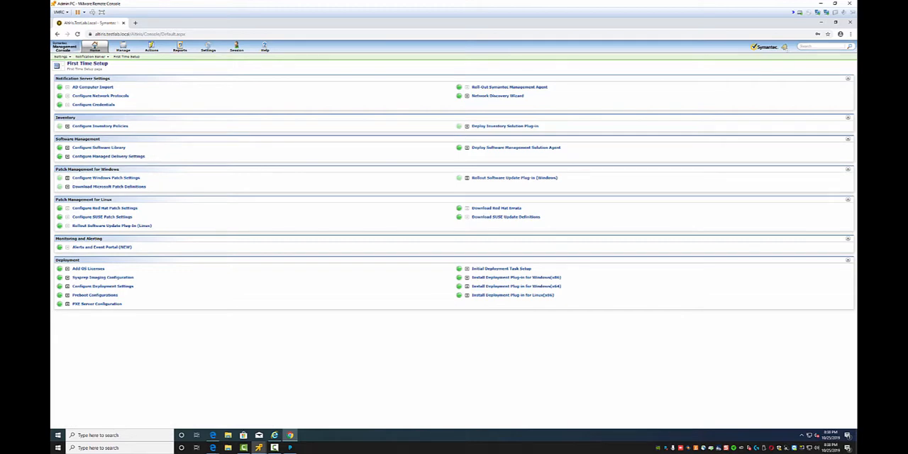
pyautogui.click(94, 47)
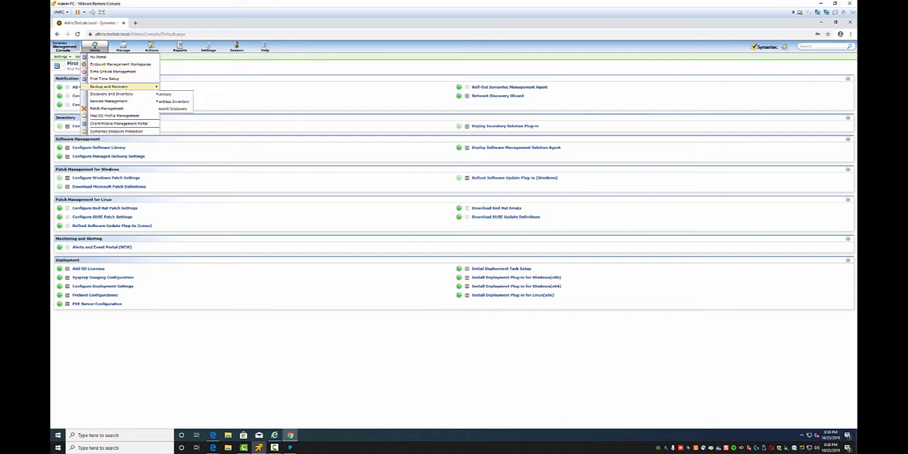
pyautogui.moveTo(113, 94)
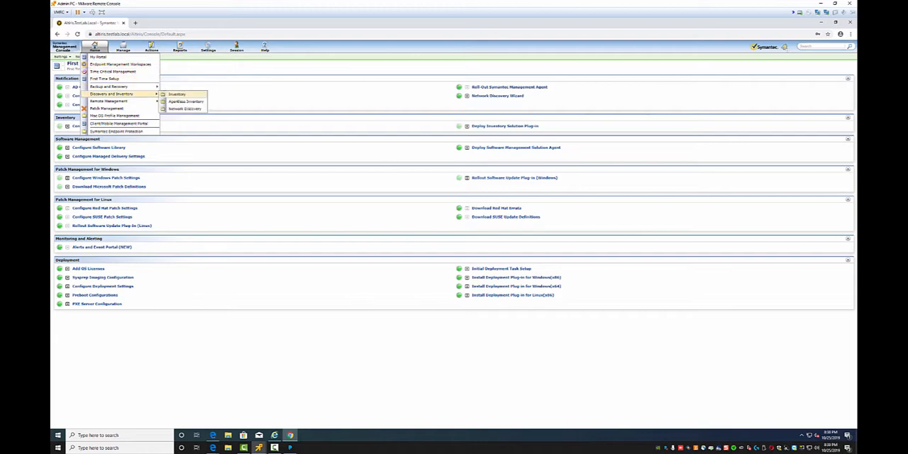
pyautogui.click(177, 94)
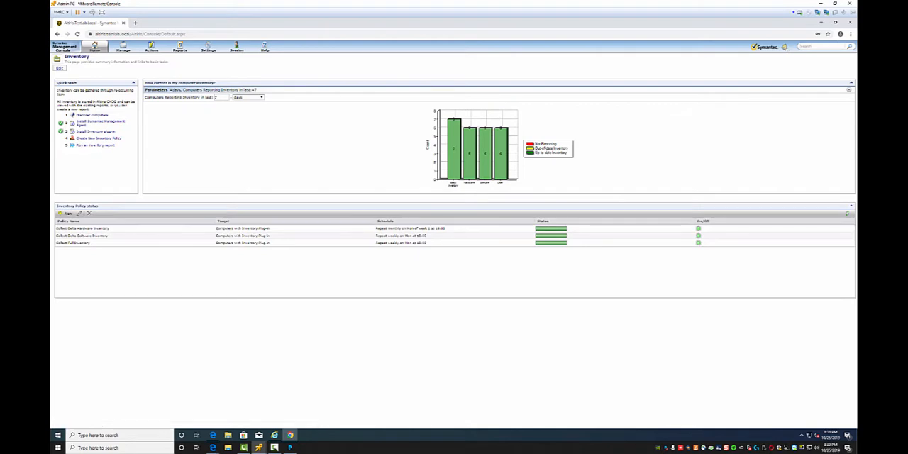
pyautogui.moveTo(458, 156)
pyautogui.moveTo(457, 124)
# Examine the Windows bulletins in Patch Management's Software Bulletin Details report and open the MetaData Import Task.
pyautogui.click(94, 47)
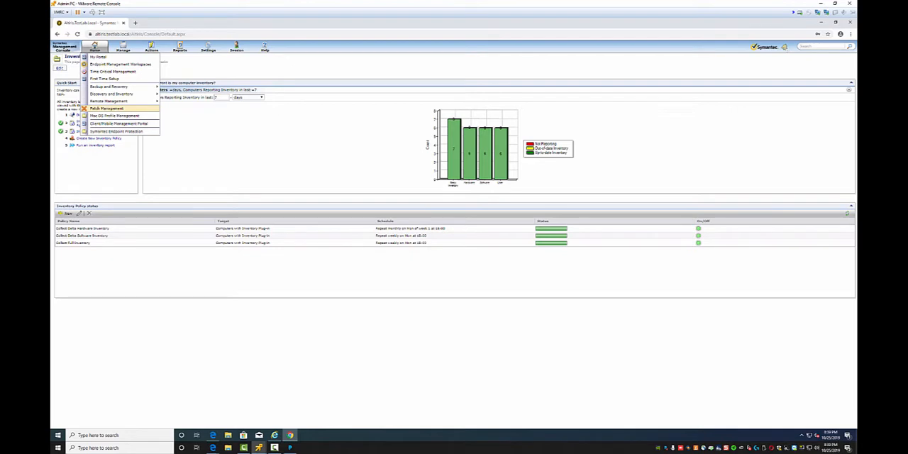
pyautogui.moveTo(113, 100)
pyautogui.click(106, 108)
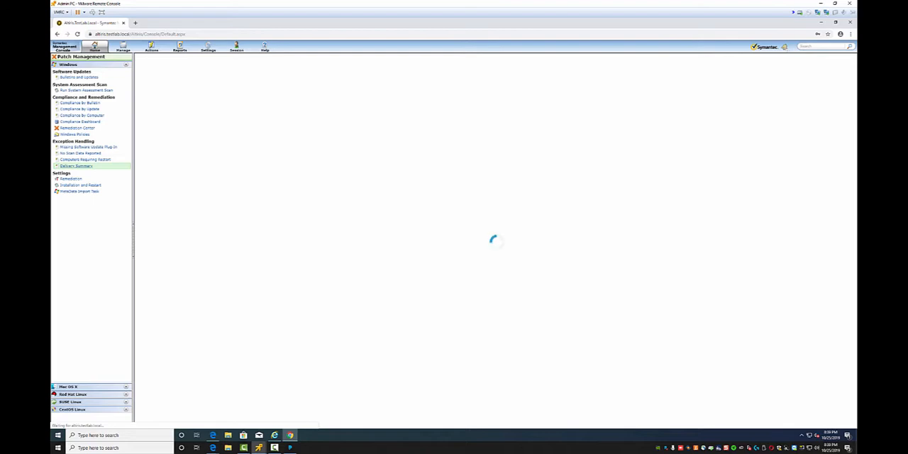
pyautogui.click(76, 165)
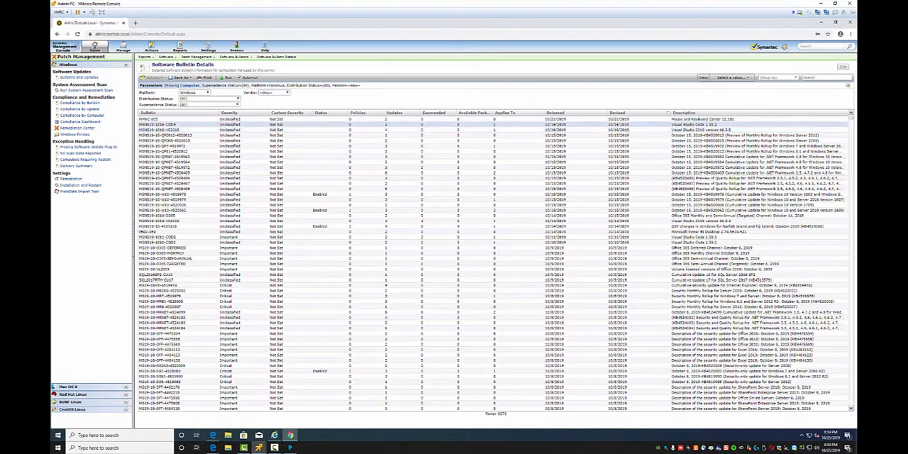
pyautogui.click(157, 125)
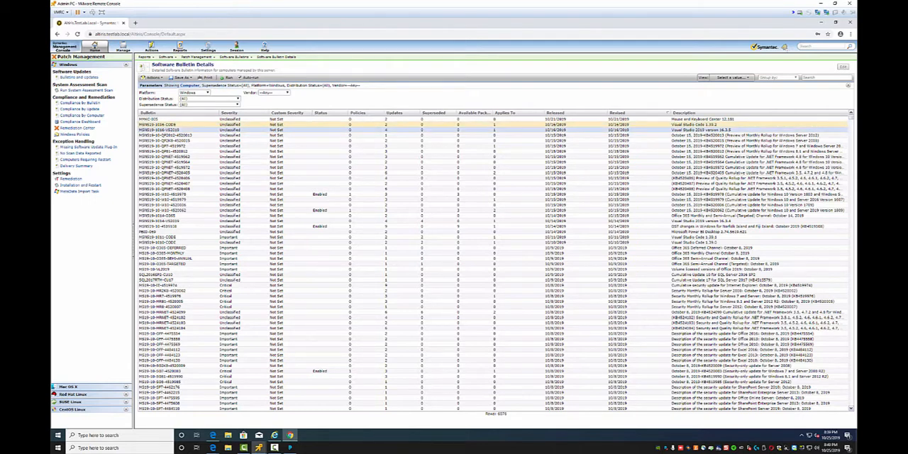
pyautogui.keyDown('ctrl'); pyautogui.click(159, 130); pyautogui.keyUp('ctrl')
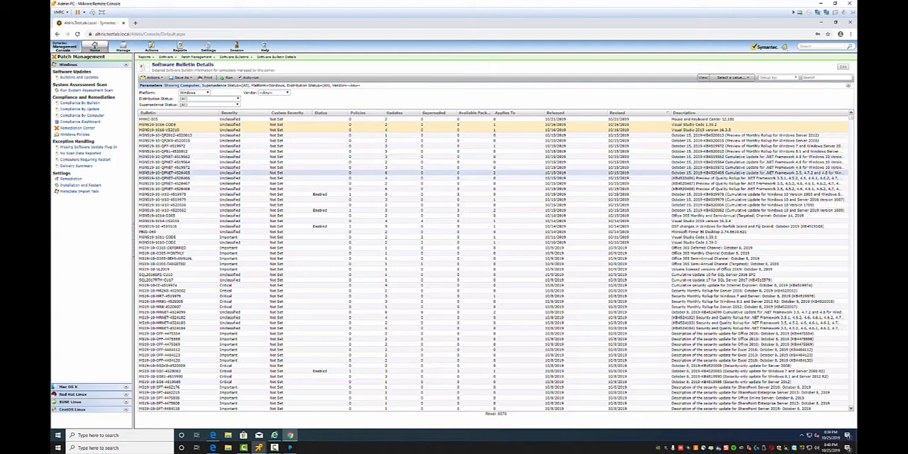
pyautogui.keyDown('ctrl'); pyautogui.click(494, 173); pyautogui.keyUp('ctrl')
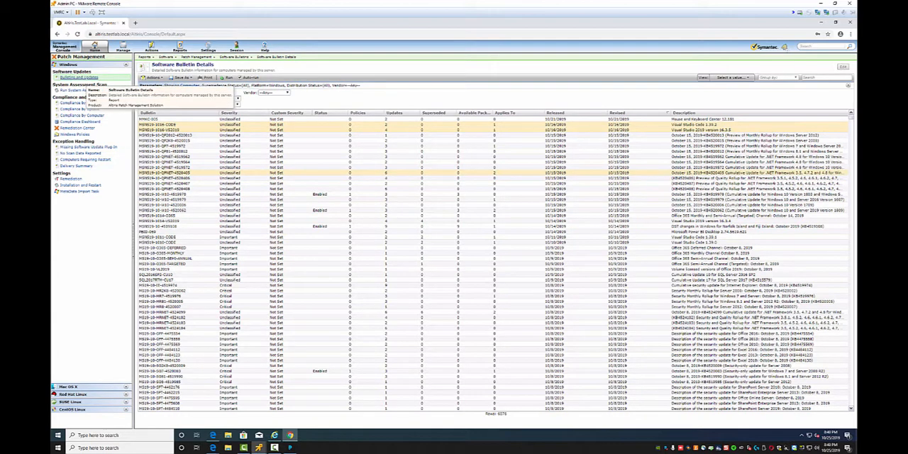
pyautogui.click(81, 77)
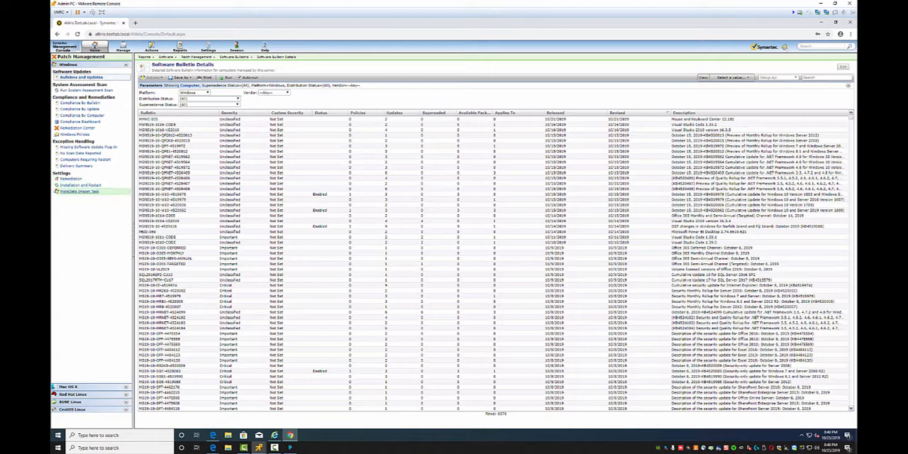
pyautogui.click(82, 191)
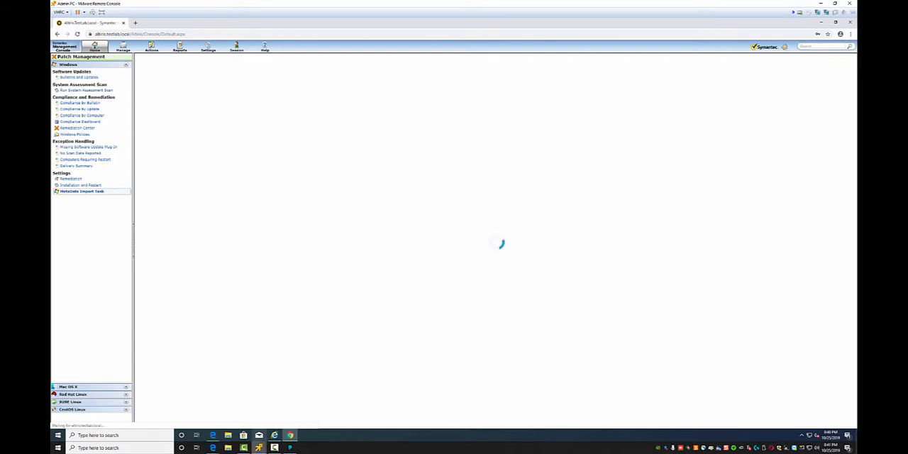
# Switch to the Altiris server, leave the installation manager's settings and check the available optional components, returning to Installed Products.
pyautogui.click(259, 447)
pyautogui.click(84, 409)
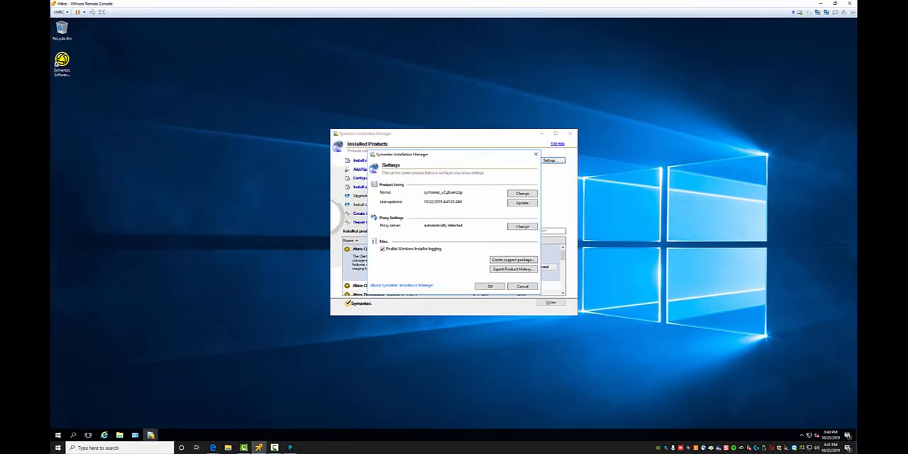
pyautogui.press('Escape')
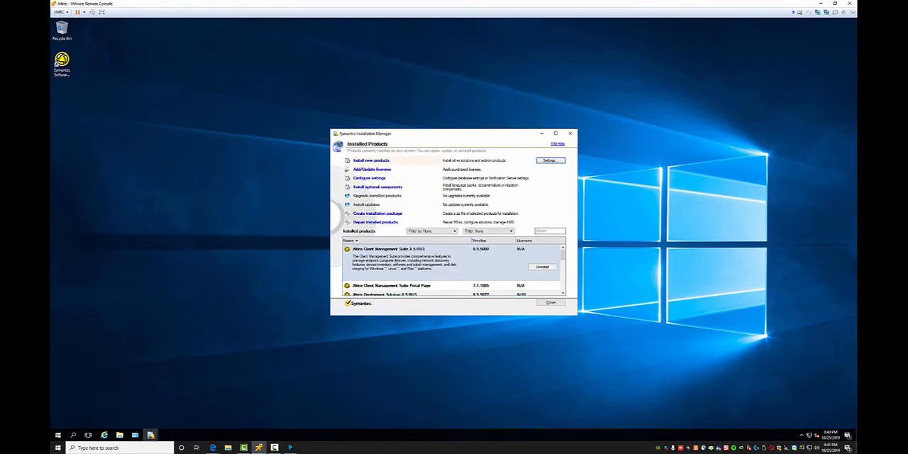
pyautogui.click(377, 187)
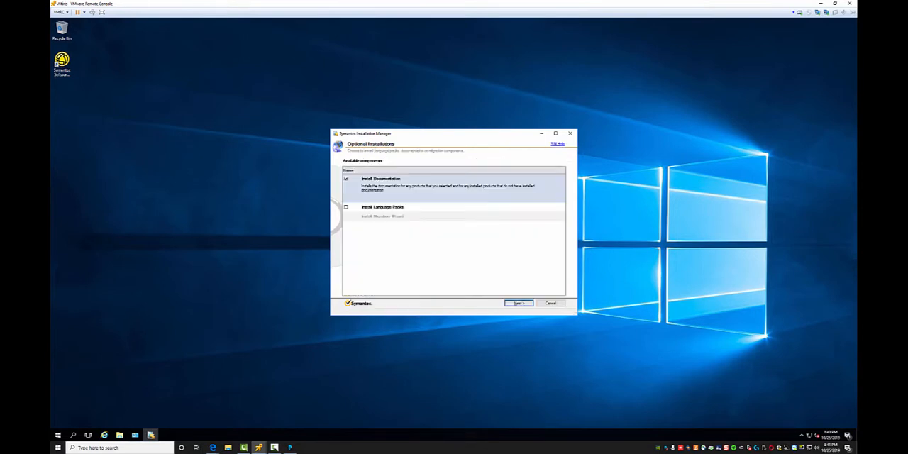
pyautogui.click(550, 303)
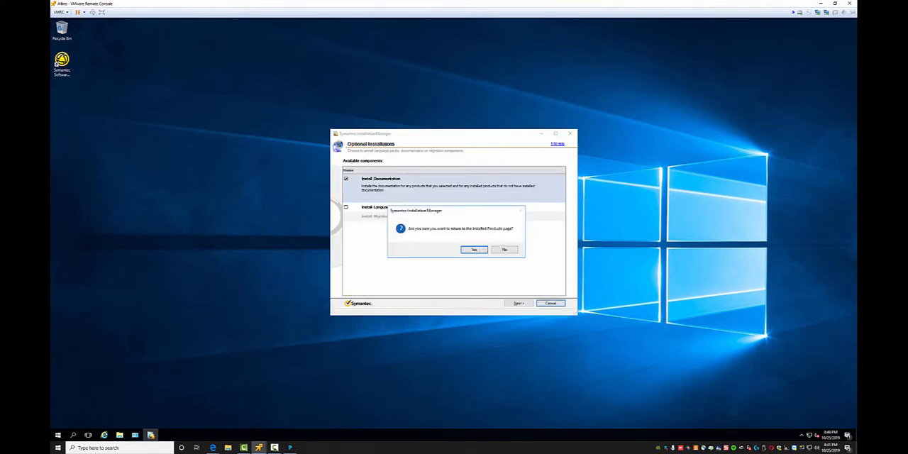
pyautogui.click(473, 250)
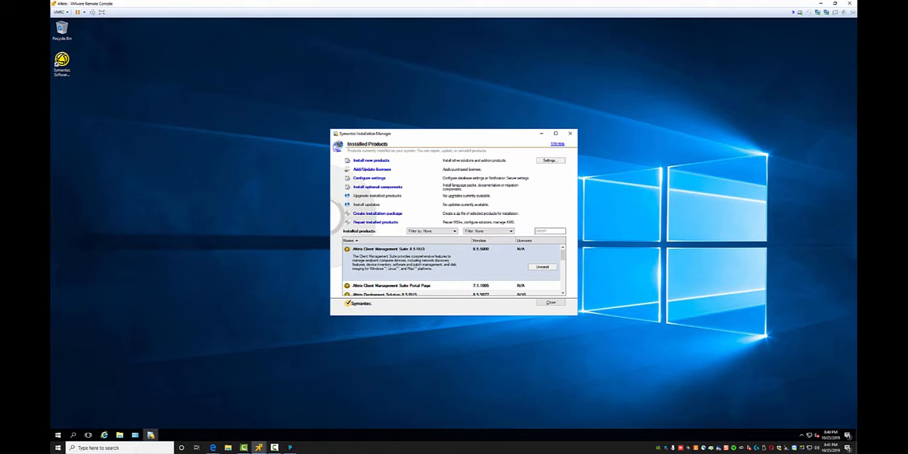
# Close and relaunch Symantec Installation Manager on the Altiris server.
pyautogui.click(570, 133)
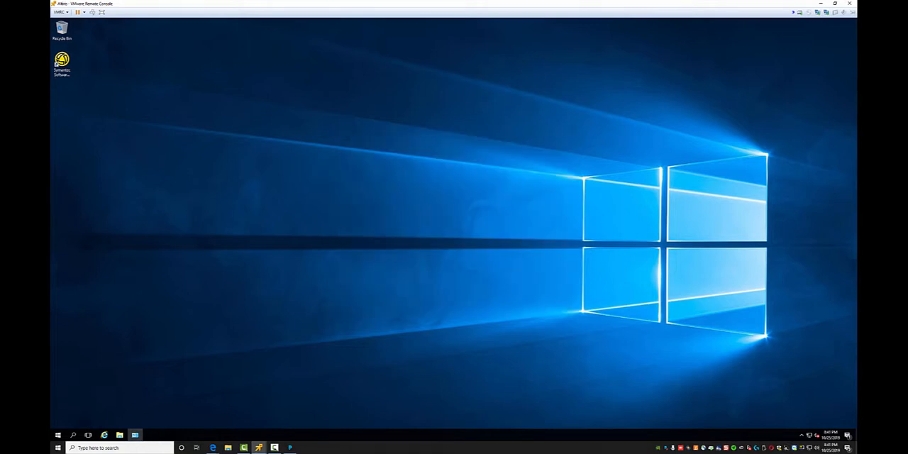
pyautogui.click(58, 435)
pyautogui.click(164, 258)
# Switch to the Admin PC virtual machine, start the Import Patch Data for Windows task immediately and select its running entry.
pyautogui.moveTo(258, 448)
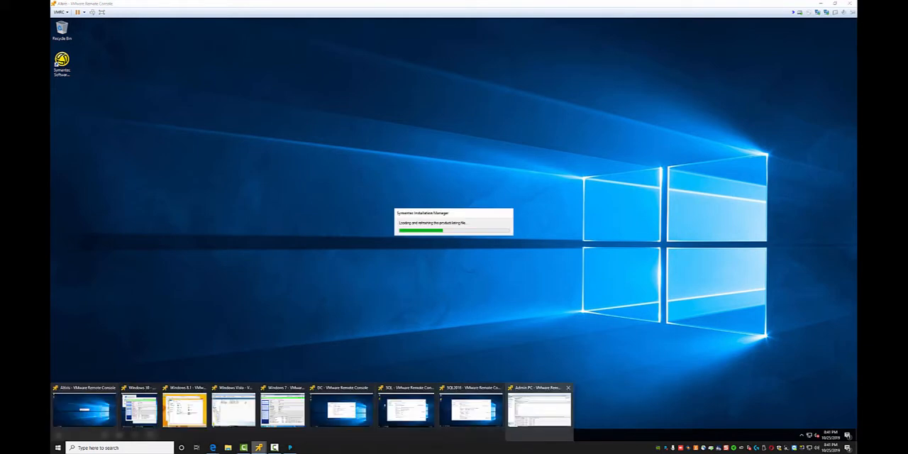
pyautogui.click(539, 408)
pyautogui.scroll(-4, 174, 213)
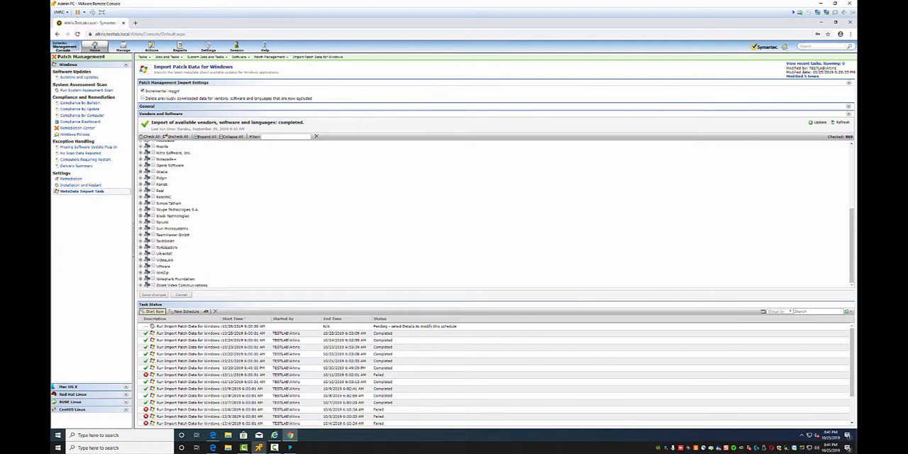
pyautogui.click(155, 312)
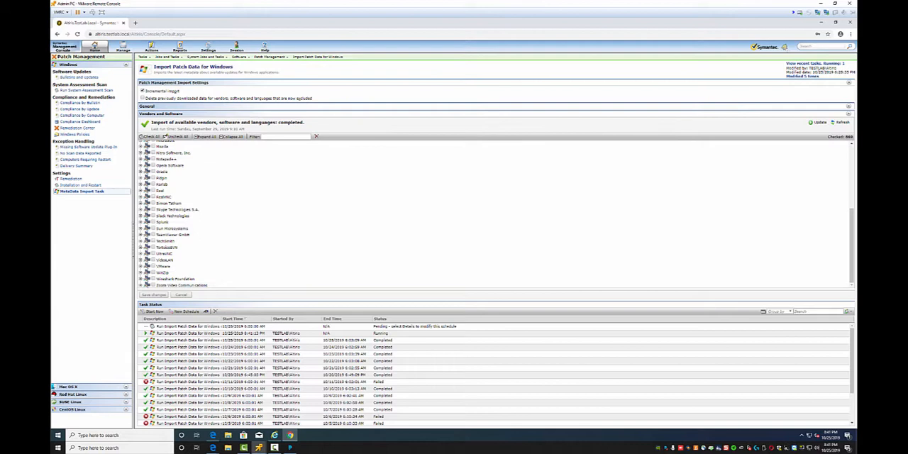
pyautogui.click(243, 333)
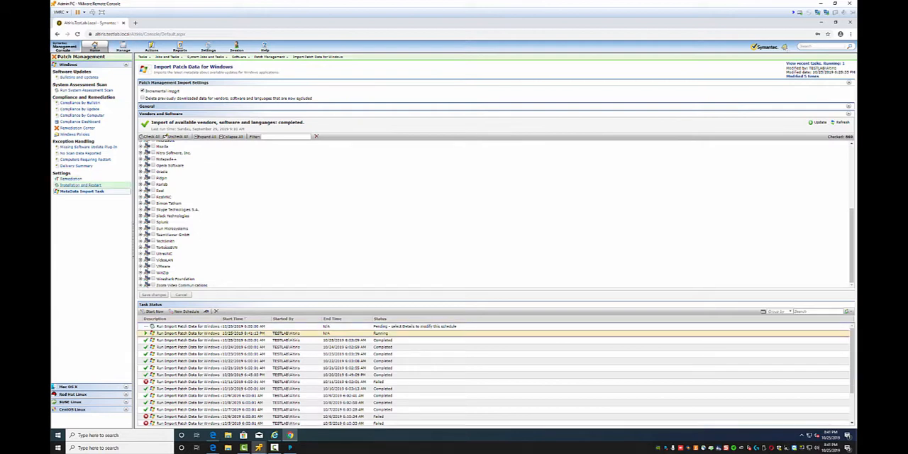
# View the Windows patch Installation and Restart policy, and expand the Windows Settings folder under Software > Patch Management in the full settings tree.
pyautogui.click(80, 185)
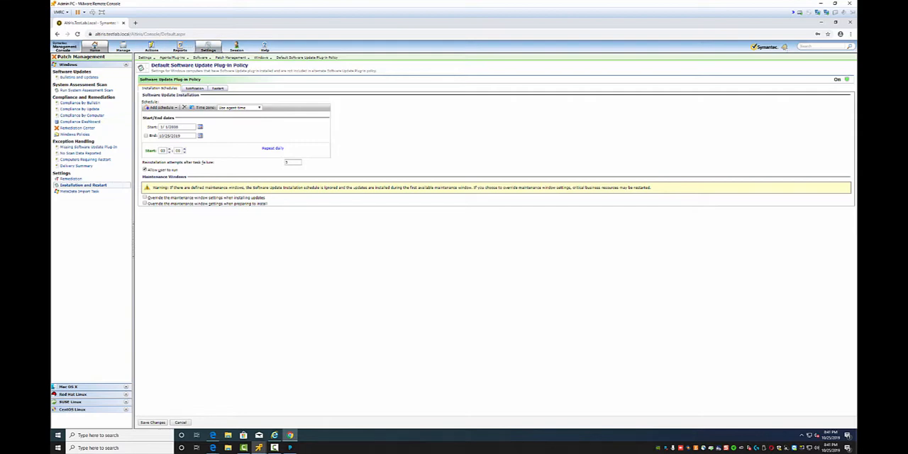
pyautogui.click(207, 46)
pyautogui.click(216, 56)
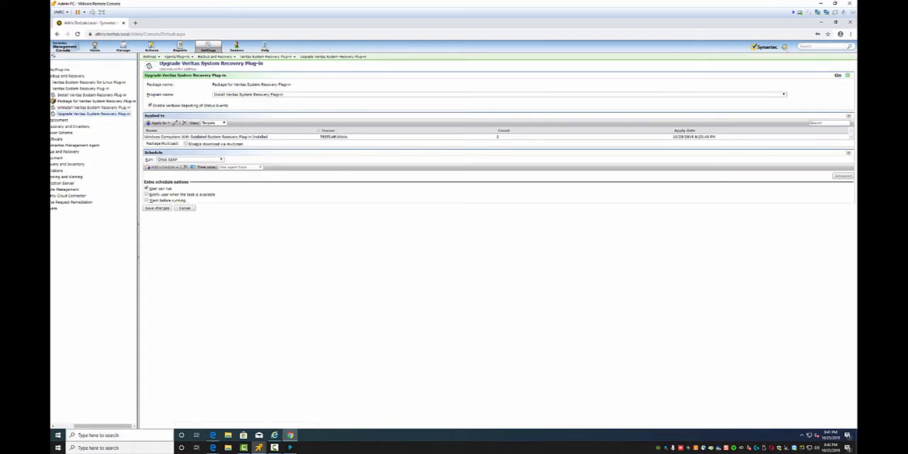
pyautogui.moveTo(103, 426); pyautogui.dragTo(83, 426)
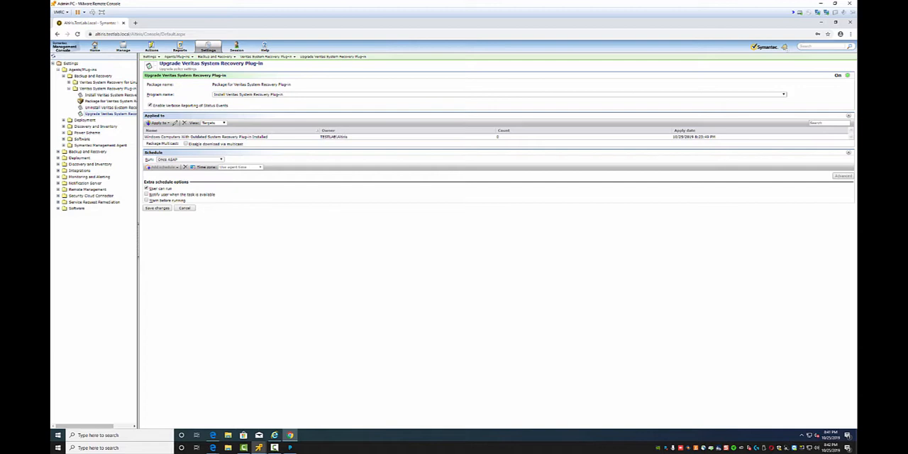
pyautogui.click(58, 209)
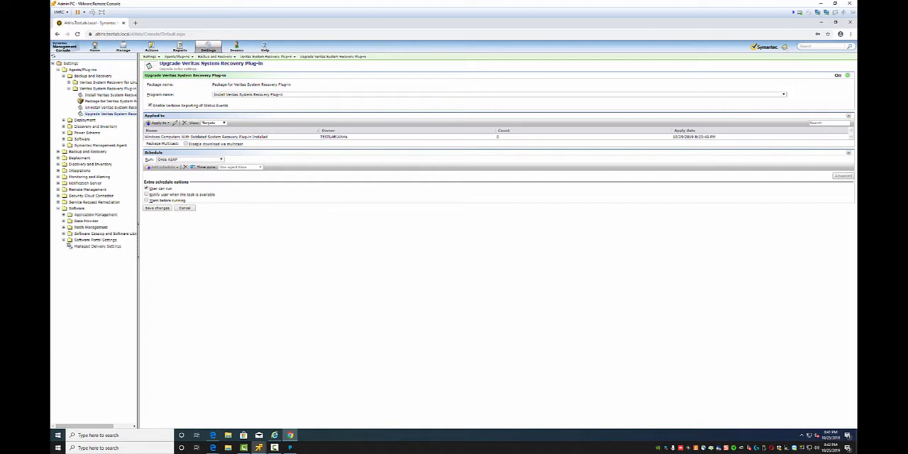
pyautogui.click(63, 227)
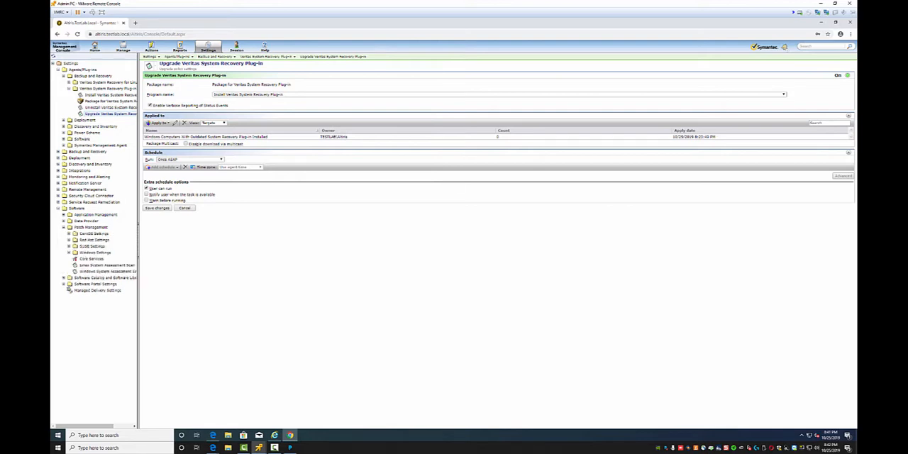
pyautogui.click(69, 253)
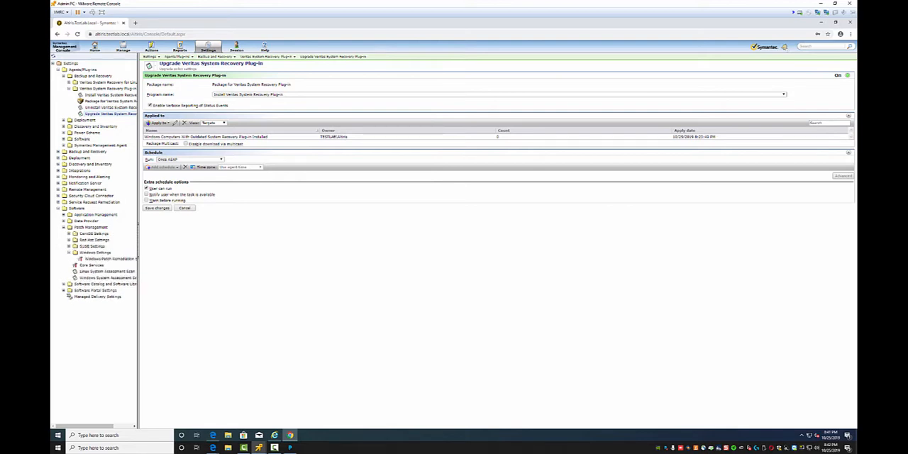
pyautogui.moveTo(138, 271); pyautogui.dragTo(169, 271)
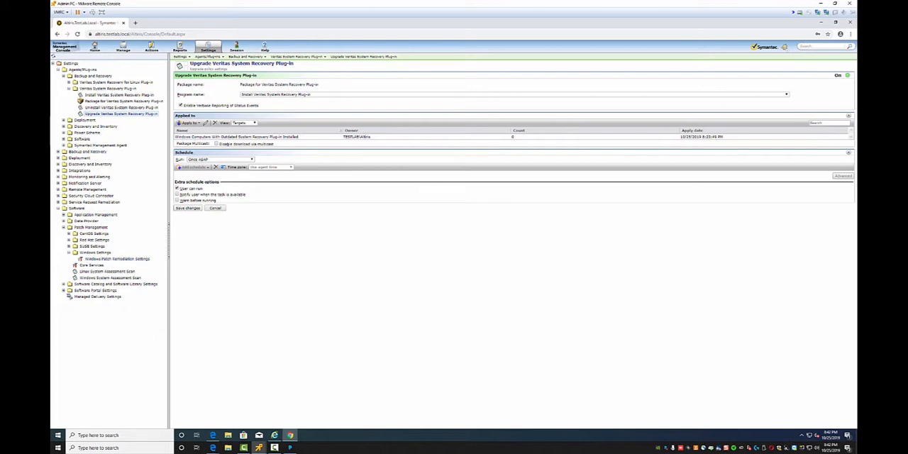
# Open the Default Software Update Plug-in Policy from the Windows patch management folder under the Agents/Plug-ins settings.
pyautogui.click(63, 139)
pyautogui.click(69, 152)
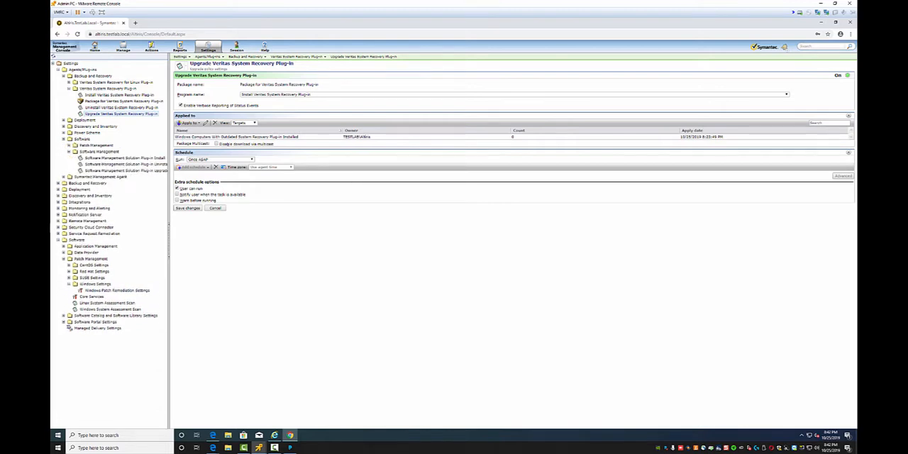
pyautogui.click(69, 145)
pyautogui.click(74, 159)
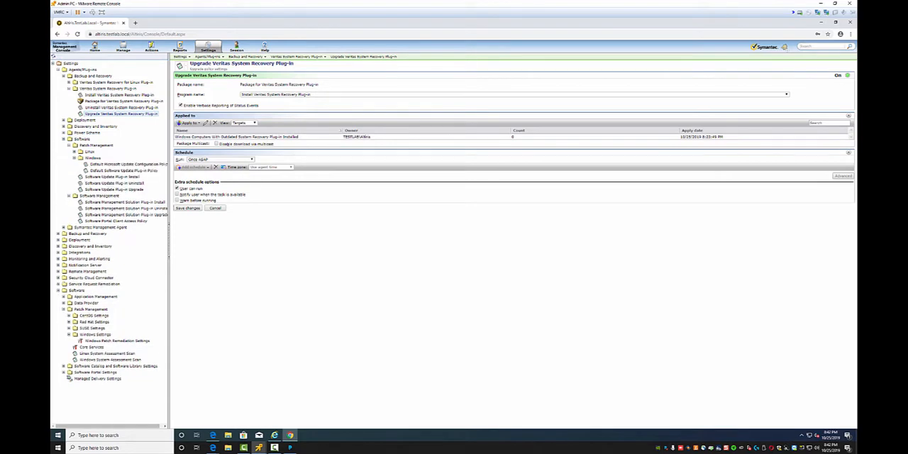
pyautogui.moveTo(113, 171)
pyautogui.click(123, 170)
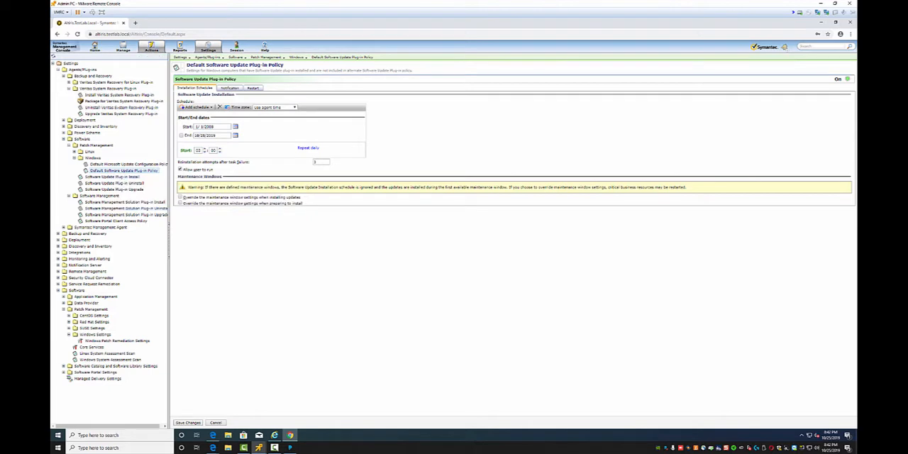
# Browse all reports and open Agent Installation Status from the Notification Server Management agent reports.
pyautogui.click(151, 47)
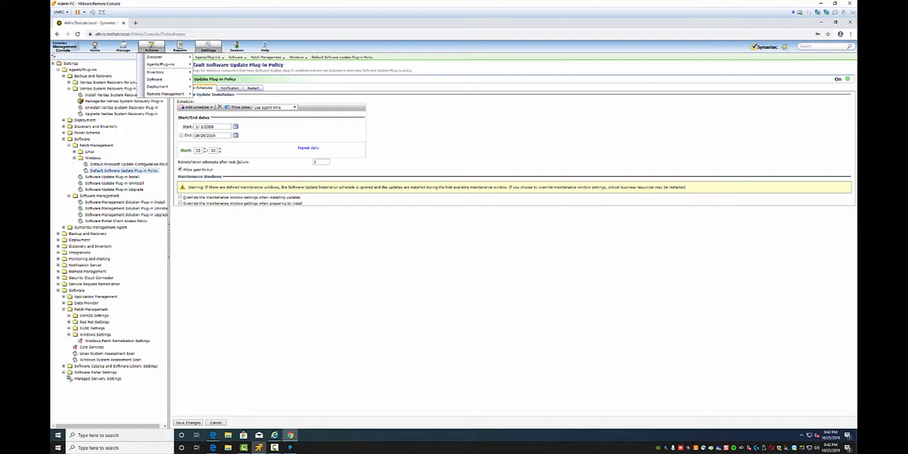
pyautogui.click(183, 57)
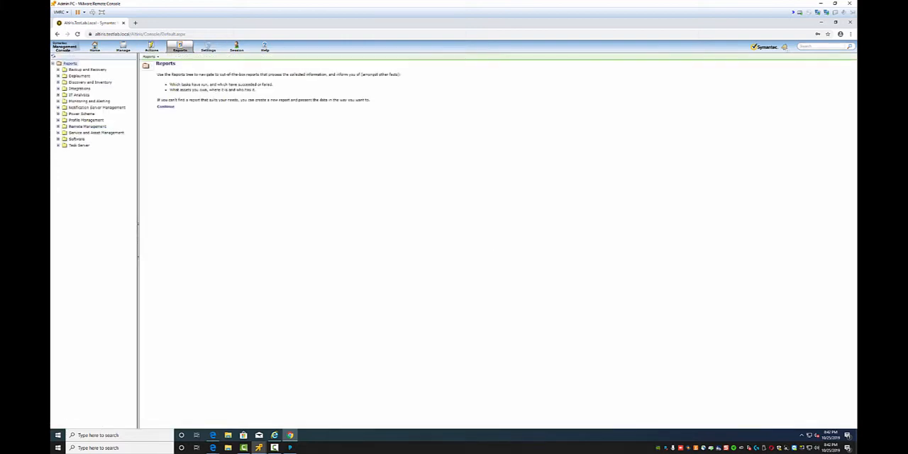
pyautogui.click(58, 139)
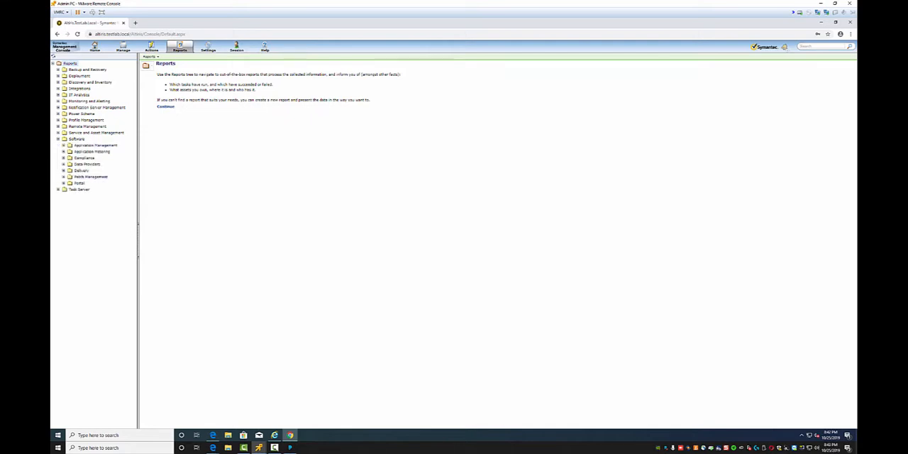
pyautogui.click(64, 158)
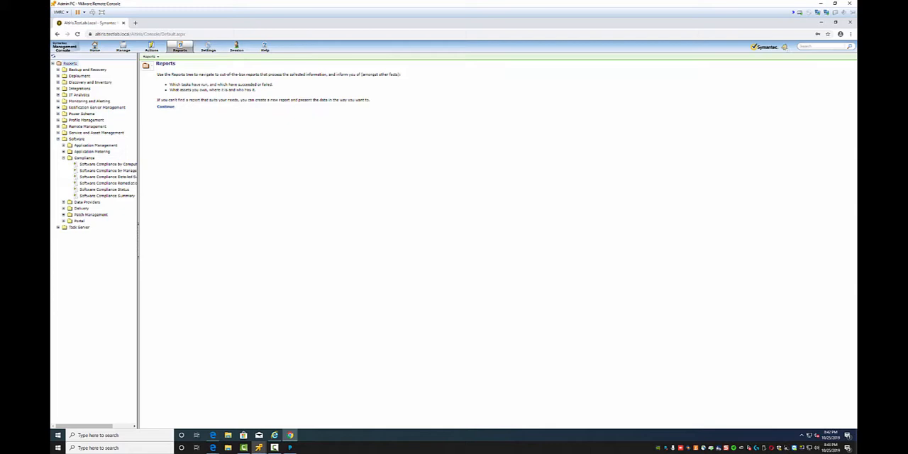
pyautogui.click(59, 108)
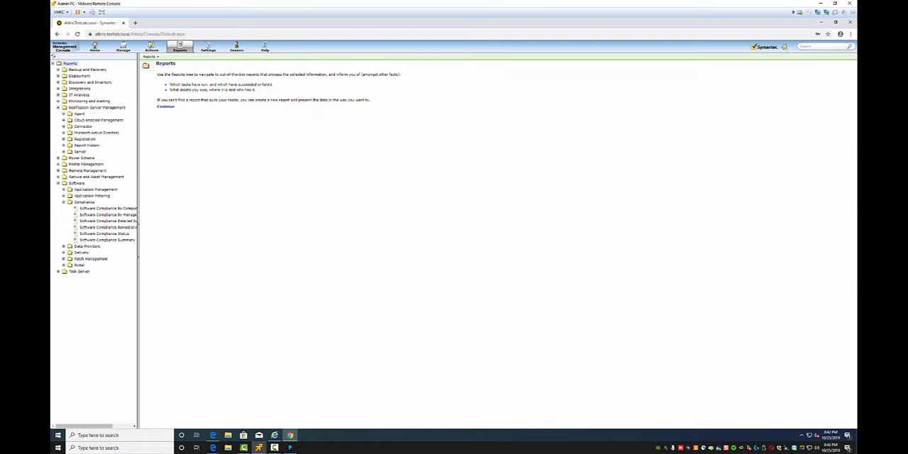
pyautogui.click(64, 114)
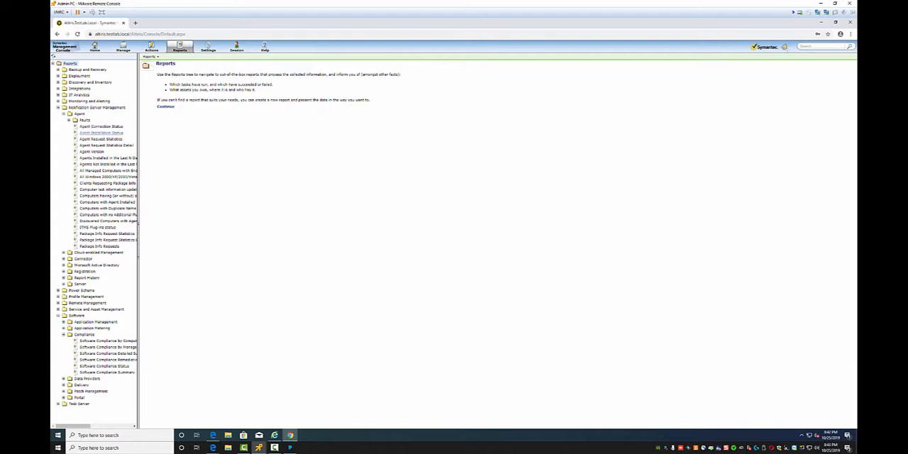
pyautogui.click(100, 133)
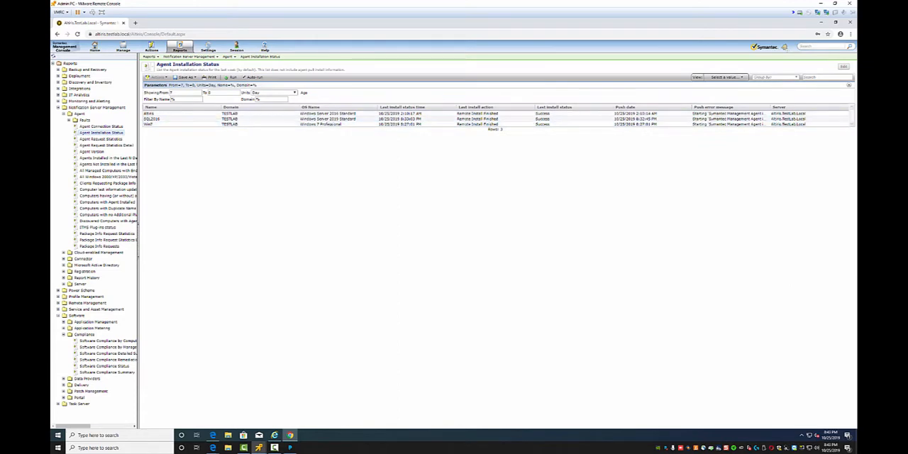
# View the Agent Version, Agents Installed in the Last N Days and All Managed Computers with End-Of-Life OS reports.
pyautogui.click(92, 152)
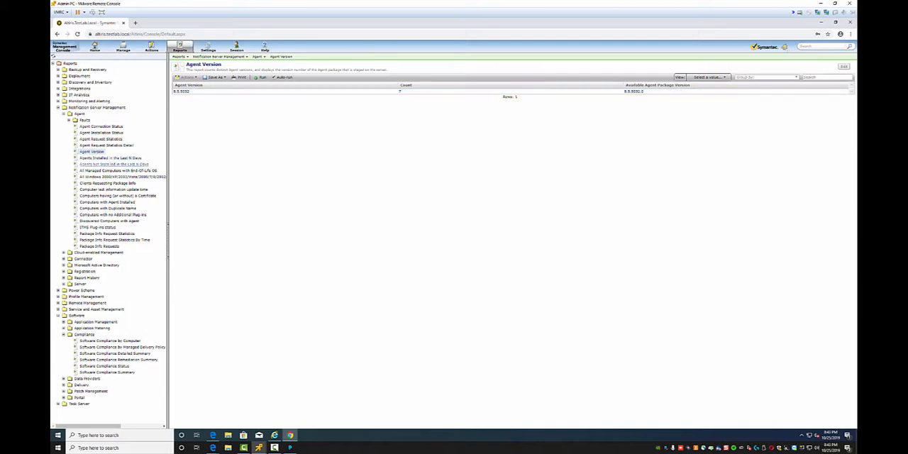
pyautogui.click(110, 158)
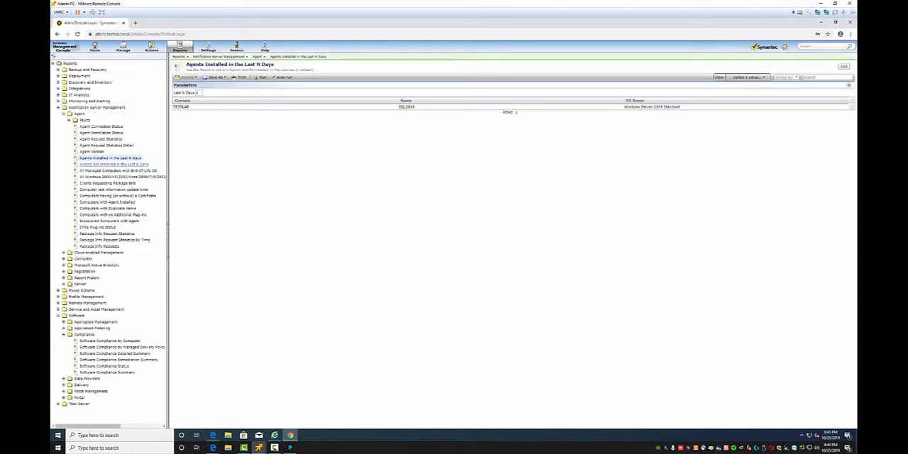
pyautogui.moveTo(113, 164)
pyautogui.click(118, 170)
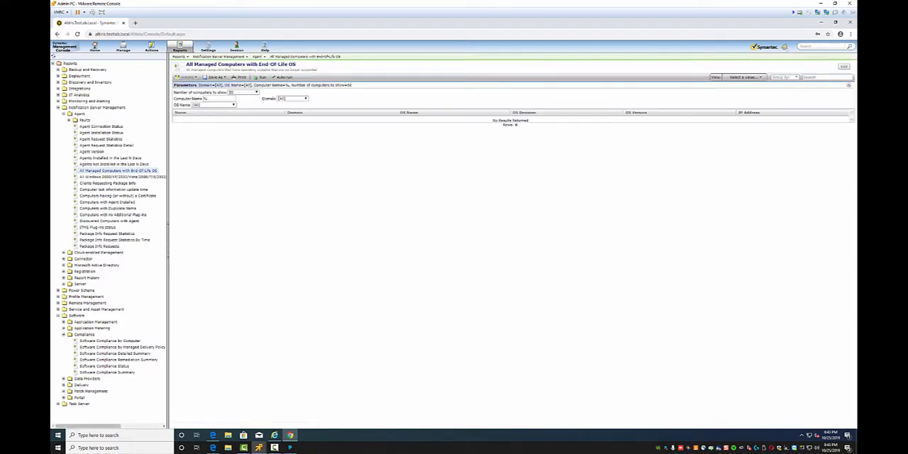
pyautogui.click(262, 77)
# Check the reports on Windows computers with no agent and computers with the agent installed, and reopen the Agent Version report.
pyautogui.click(120, 177)
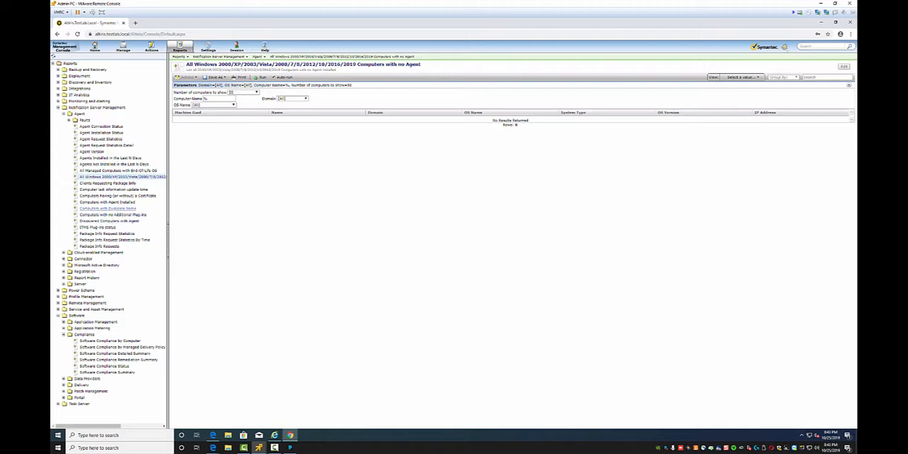
pyautogui.click(106, 202)
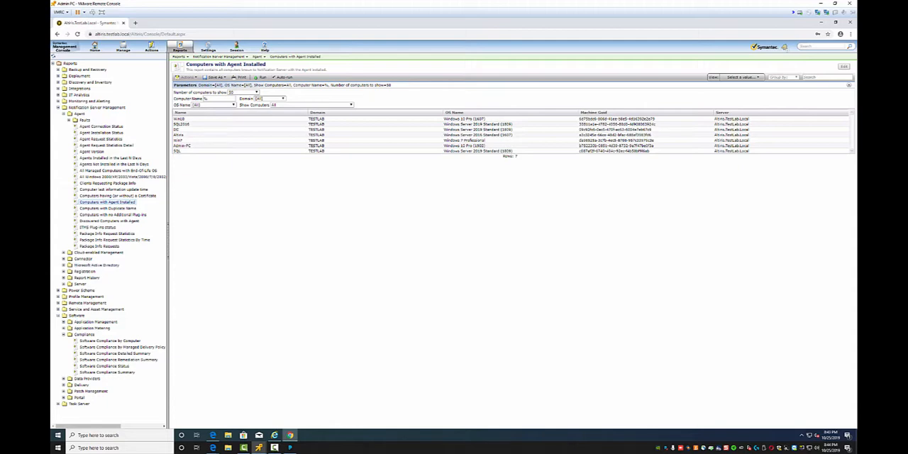
pyautogui.click(91, 152)
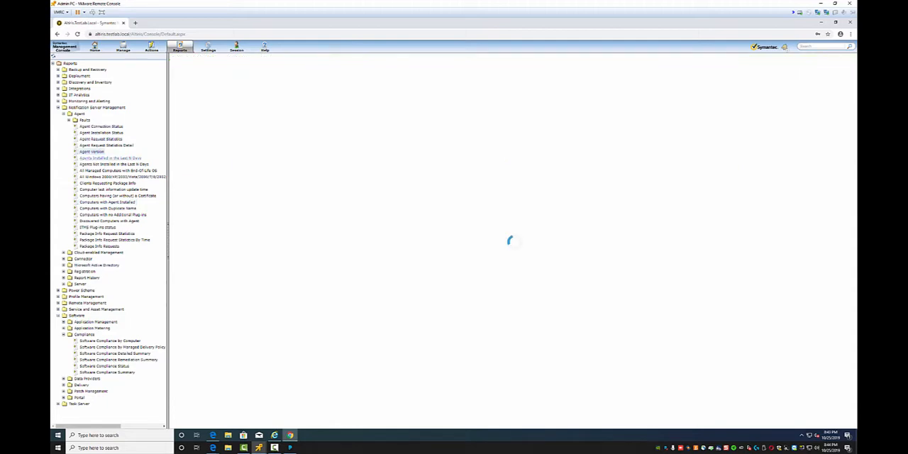
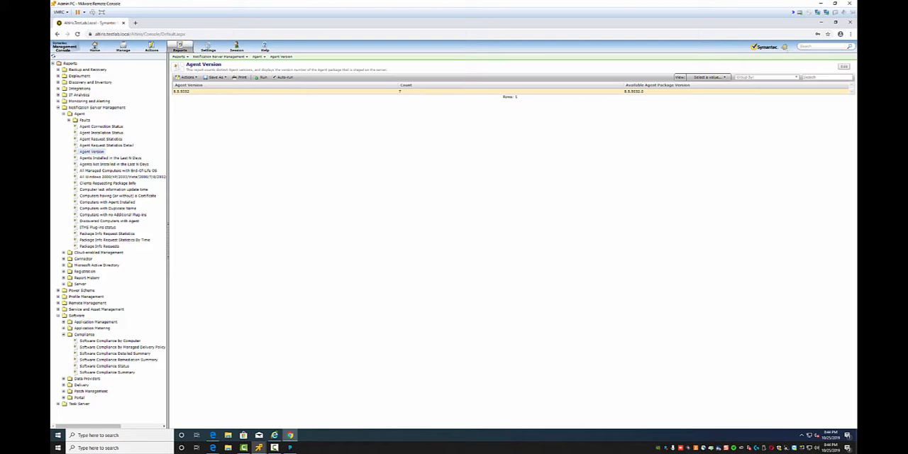
# Open the Patch Remediation Center from the software actions and look over the list of all software bulletins.
pyautogui.click(259, 447)
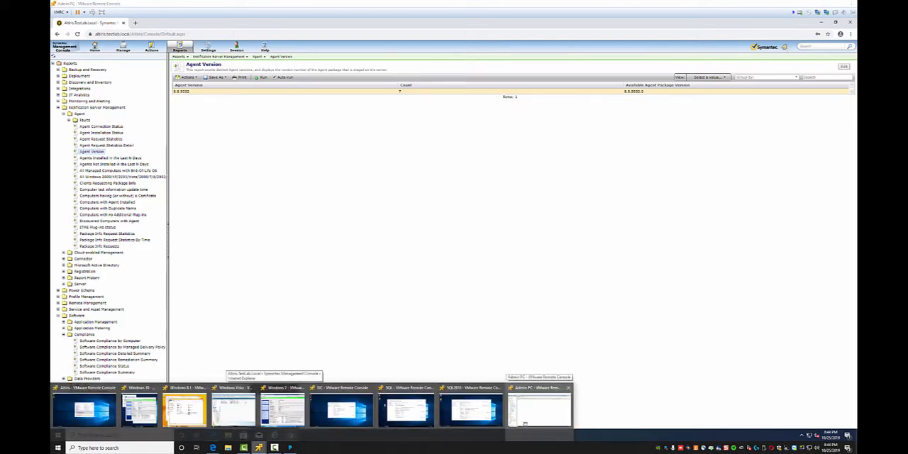
pyautogui.click(525, 411)
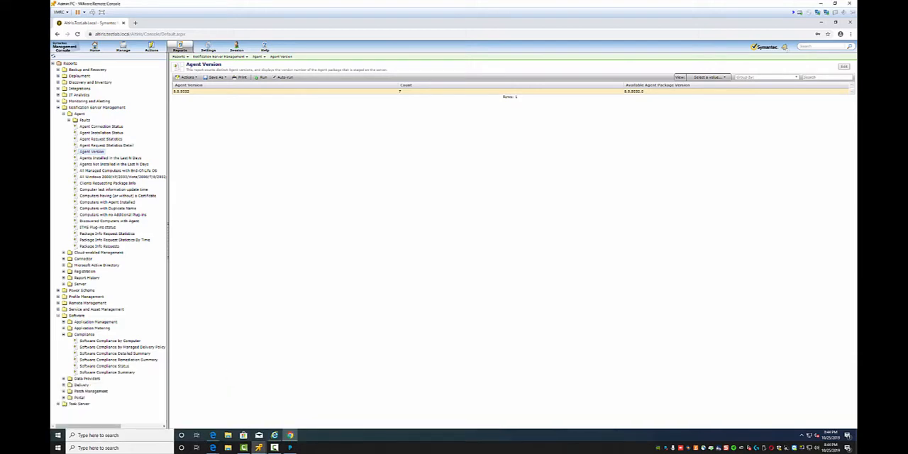
pyautogui.click(817, 46)
pyautogui.moveTo(122, 47)
pyautogui.moveTo(151, 48)
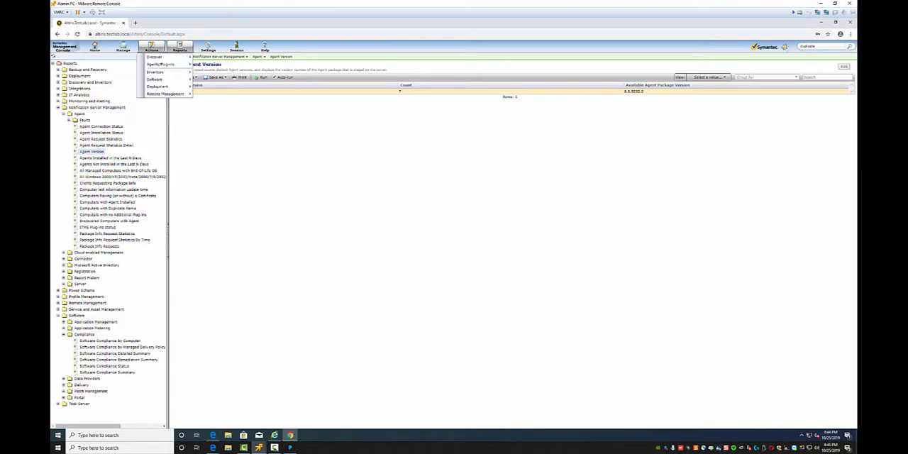
pyautogui.moveTo(156, 79)
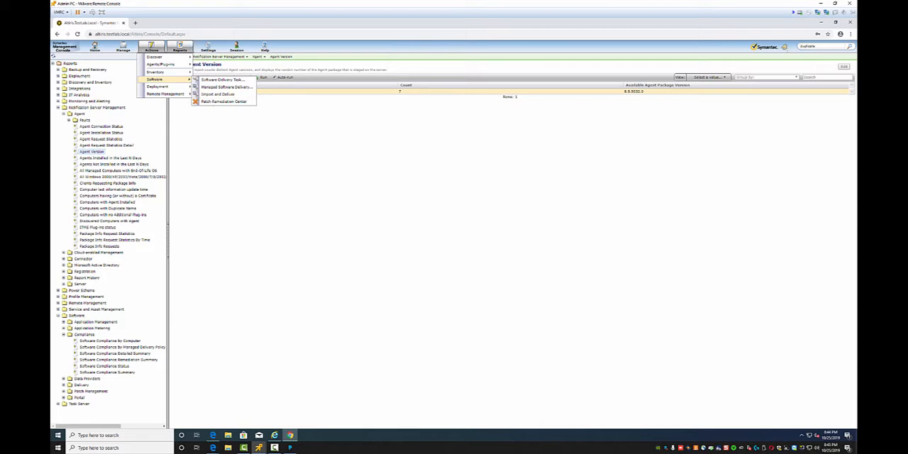
pyautogui.click(223, 102)
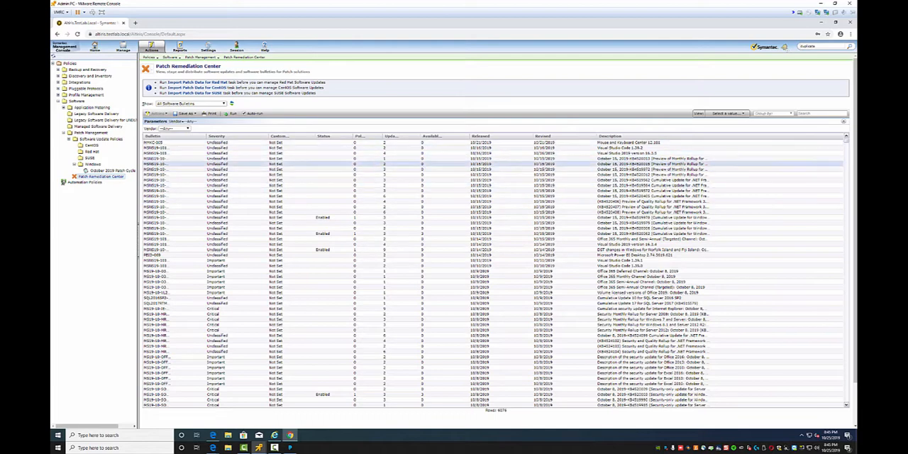
pyautogui.moveTo(422, 136); pyautogui.dragTo(439, 136)
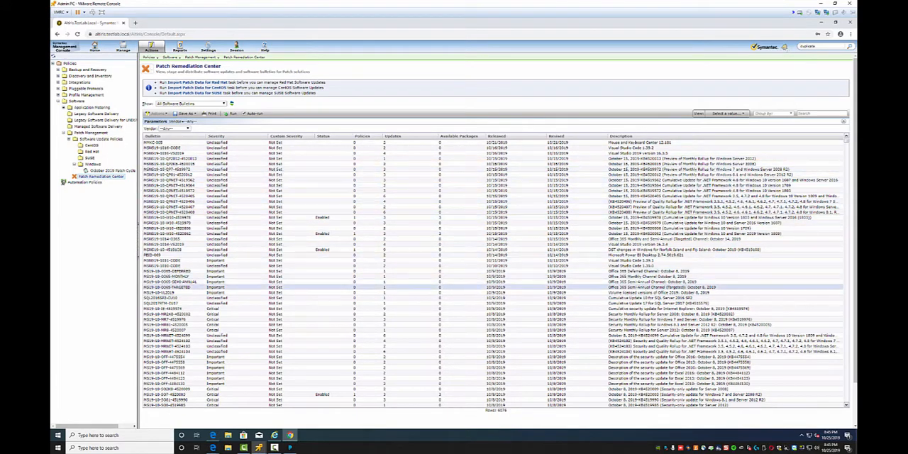
# Open the Patch Management home page and start distributing packages for the MSNS19-1016-CODE and MSNS19-1016-VS2019 bulletins.
pyautogui.moveTo(95, 47)
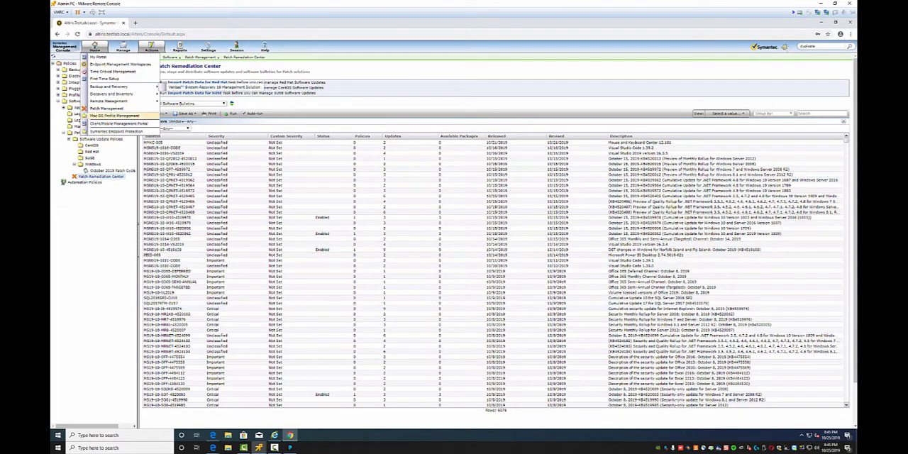
pyautogui.click(108, 108)
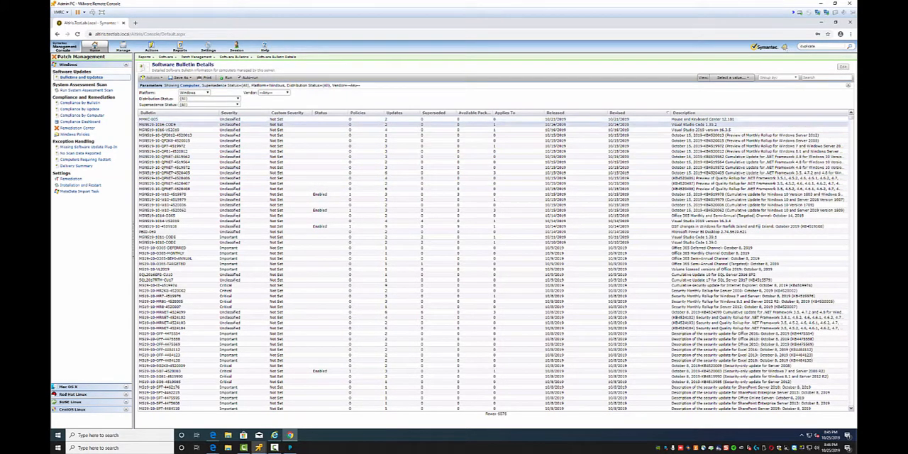
pyautogui.click(159, 125)
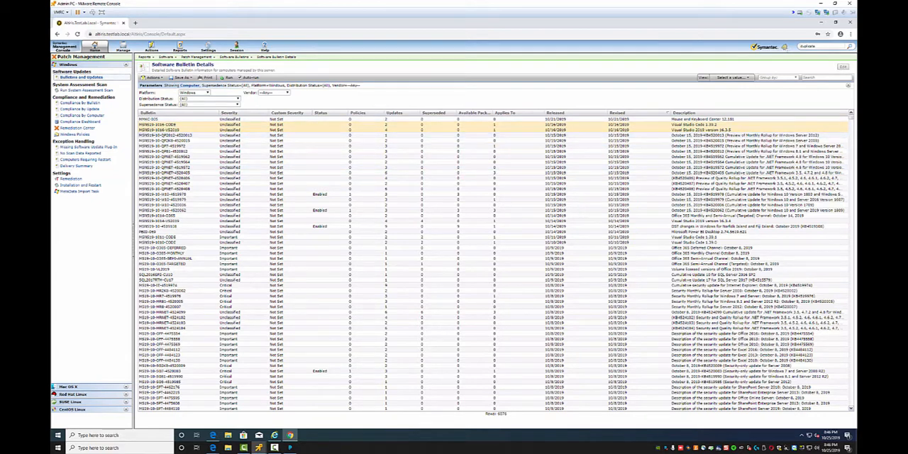
pyautogui.rightClick(158, 129)
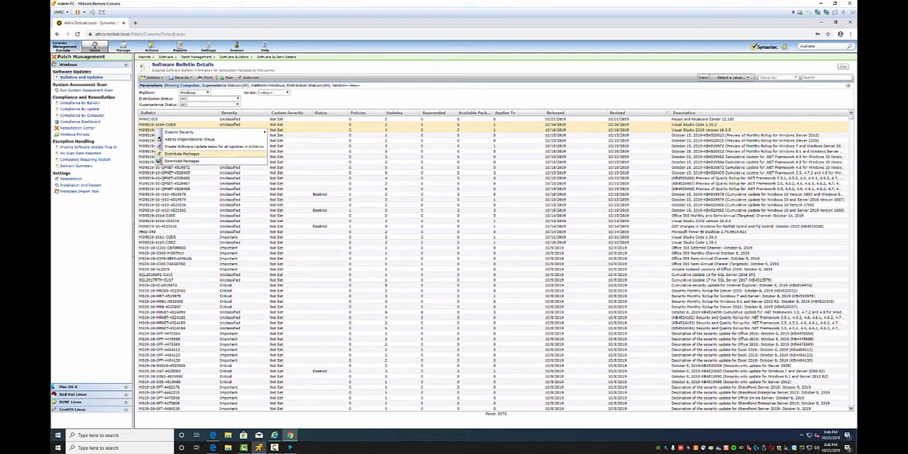
pyautogui.click(181, 153)
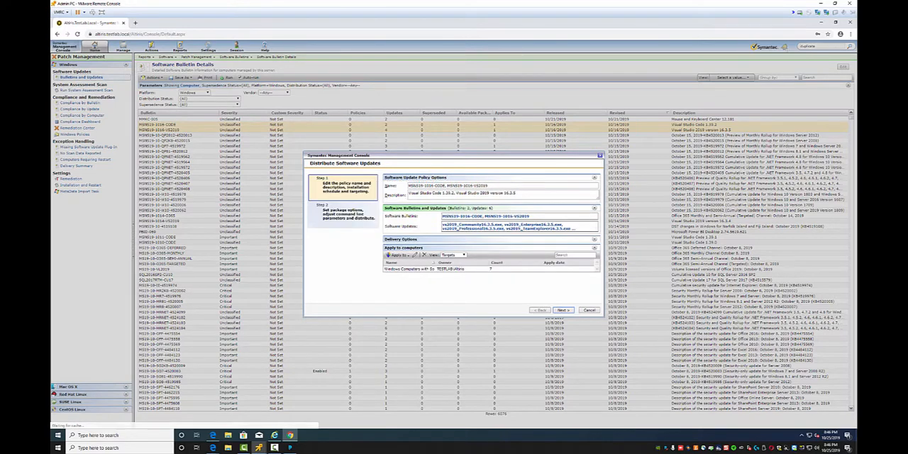
# Name the software update policy Visual Studio, turn it on, distribute the software updates and close the progress window.
pyautogui.tripleClick(448, 186)
pyautogui.write('Visual Studio')
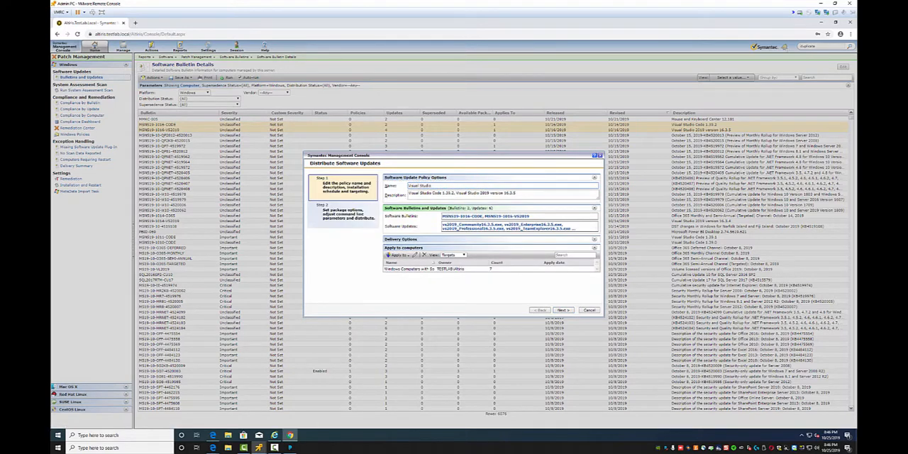
pyautogui.click(561, 310)
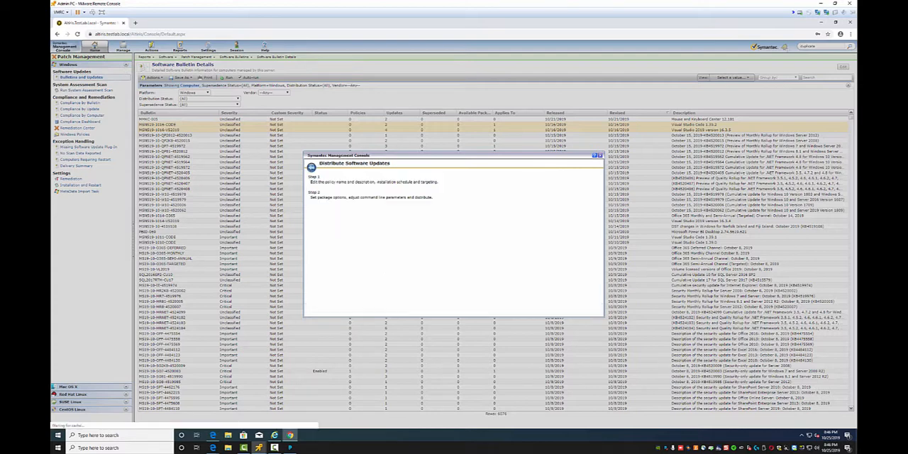
pyautogui.click(592, 178)
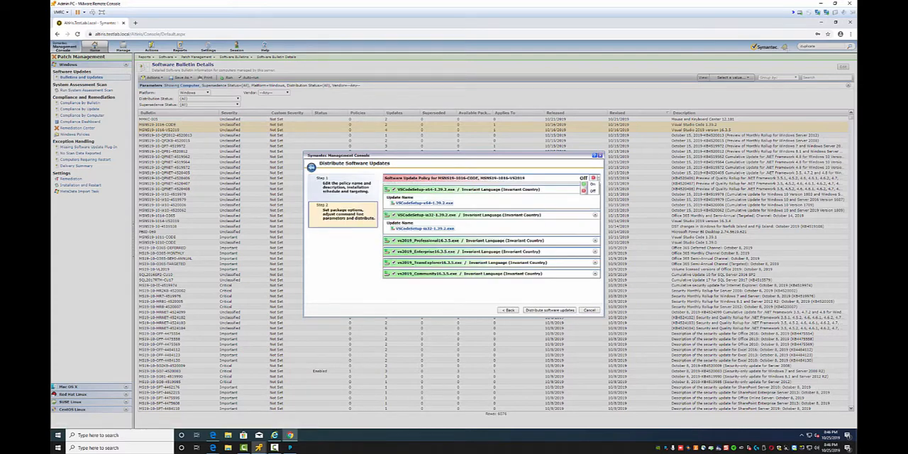
pyautogui.click(592, 184)
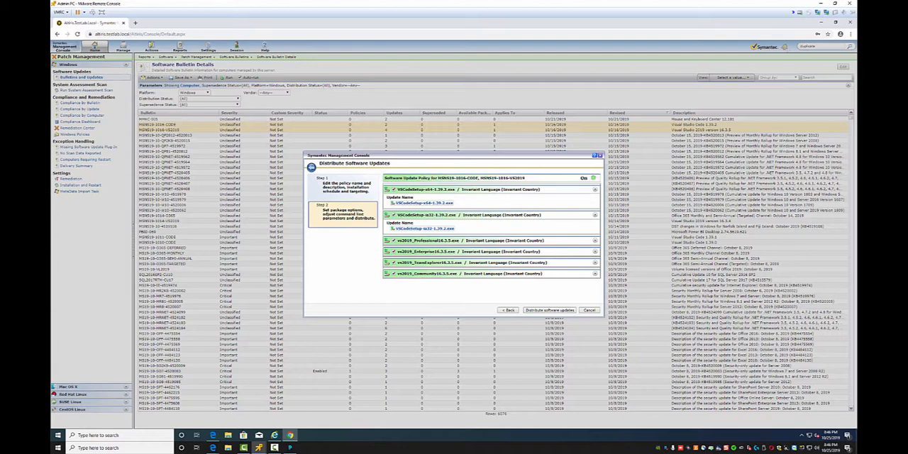
pyautogui.click(550, 310)
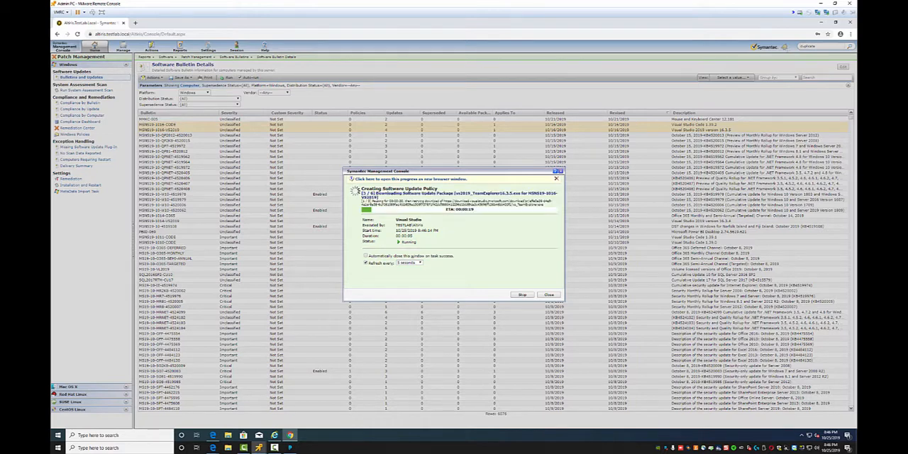
pyautogui.click(548, 294)
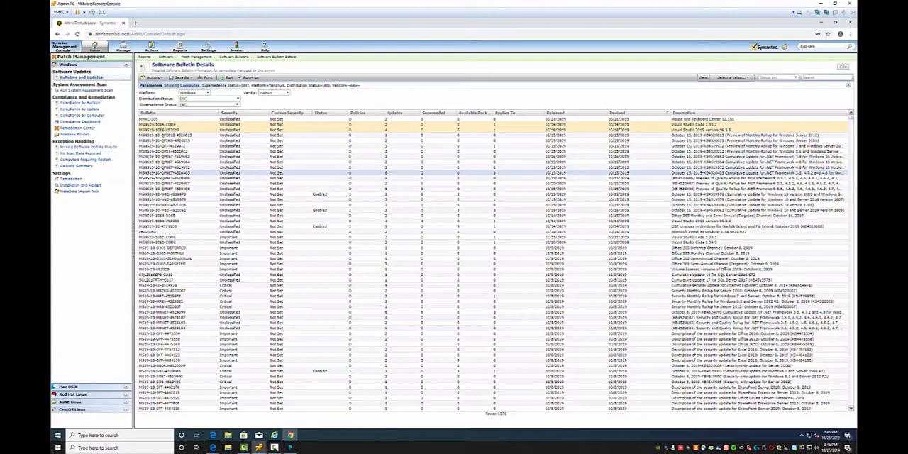
# Create an enabled software update policy named DotNet for the October 15, 2019 .NET Framework cumulative update for Windows 10 1809 and Server 2019, and distribute it.
pyautogui.click(165, 172)
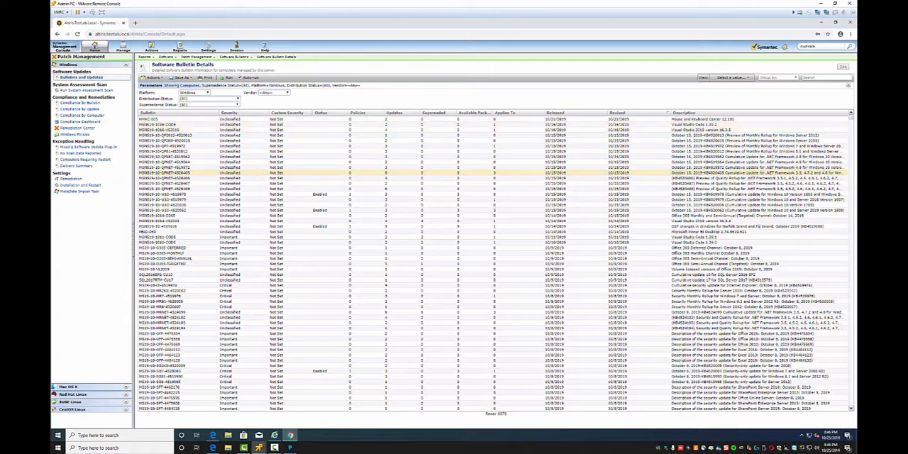
pyautogui.rightClick(501, 173)
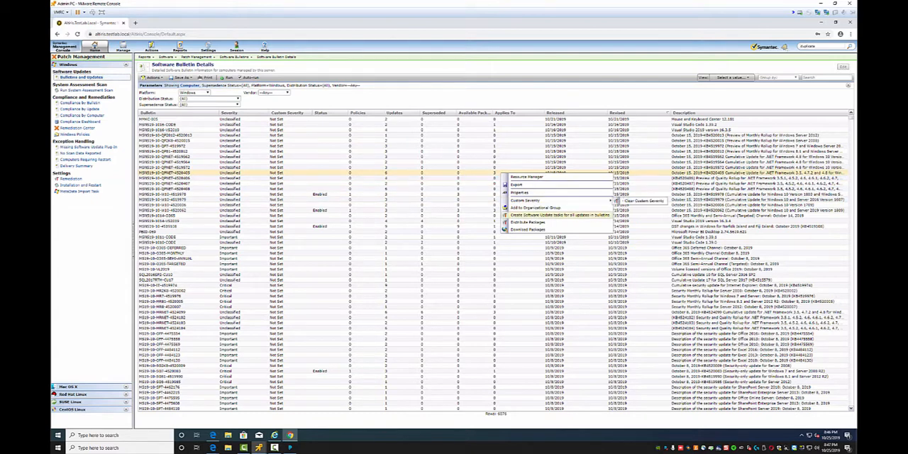
pyautogui.click(557, 215)
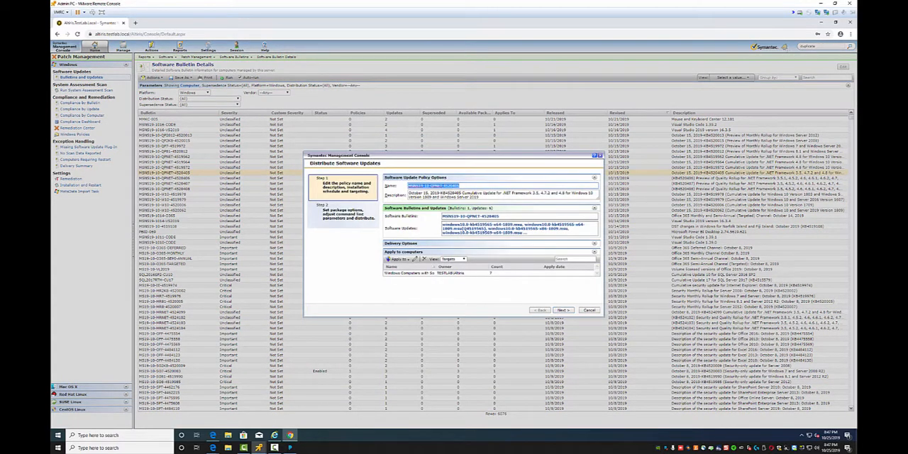
pyautogui.write('Distrib')
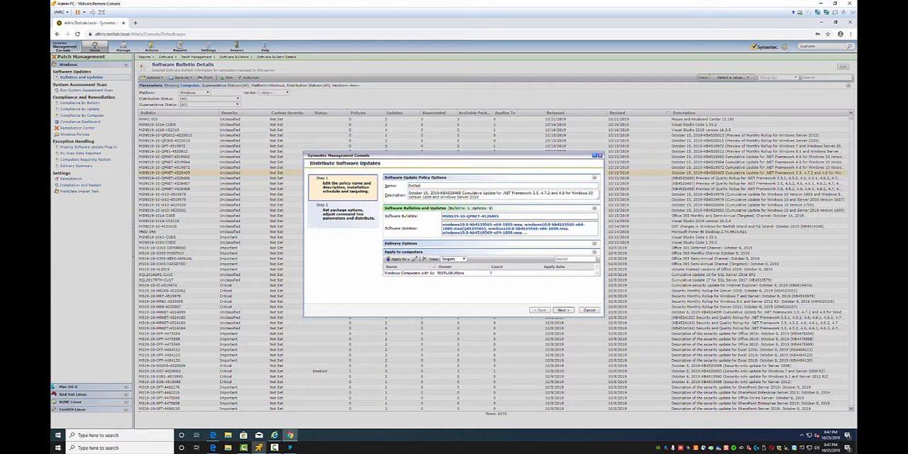
pyautogui.click(563, 310)
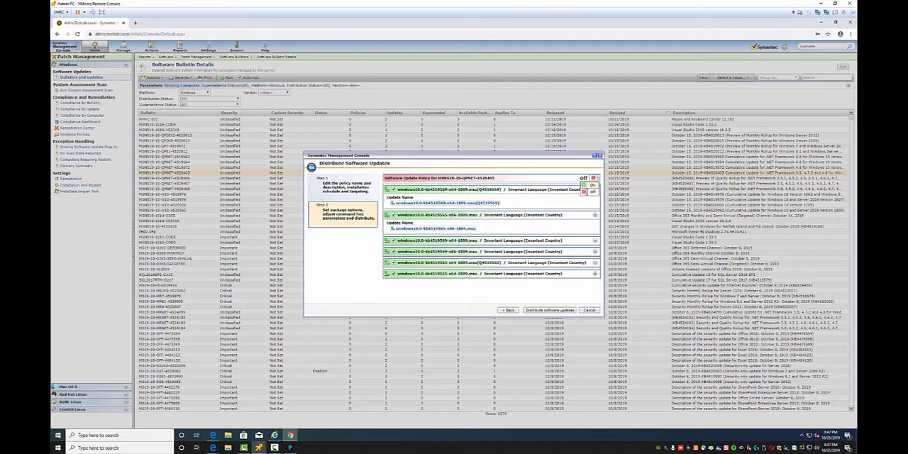
pyautogui.click(586, 177)
pyautogui.click(549, 310)
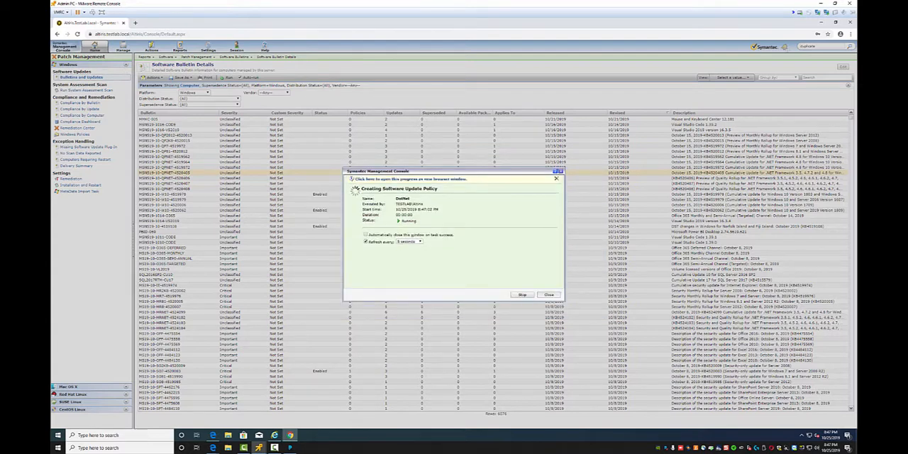
pyautogui.click(549, 295)
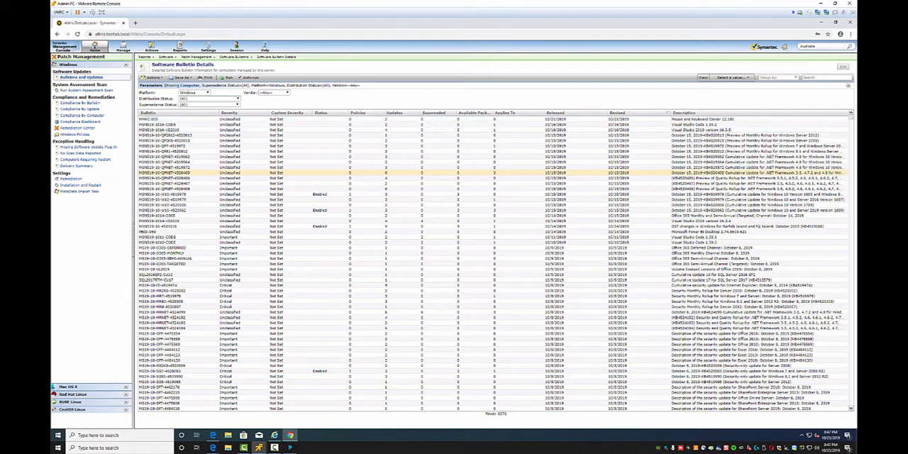
# Filter the software bulletin details list by "-so" to find the security-only bulletins.
pyautogui.click(815, 77)
pyautogui.write('-s')
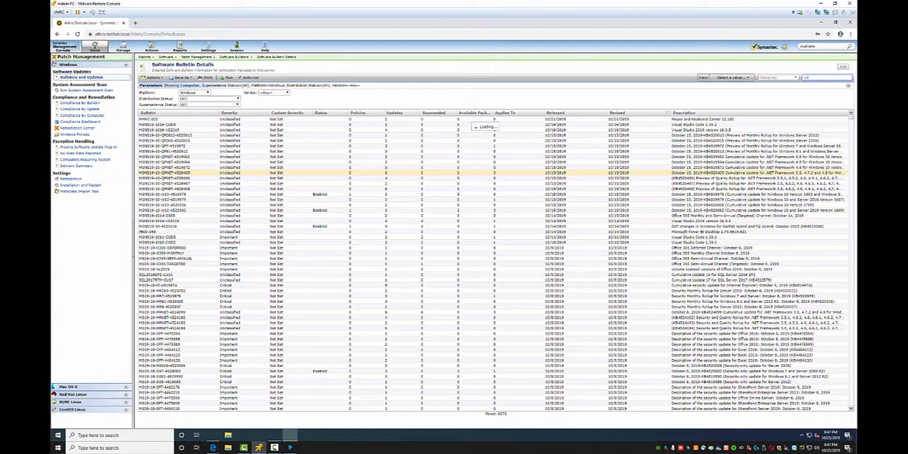
pyautogui.write('o')
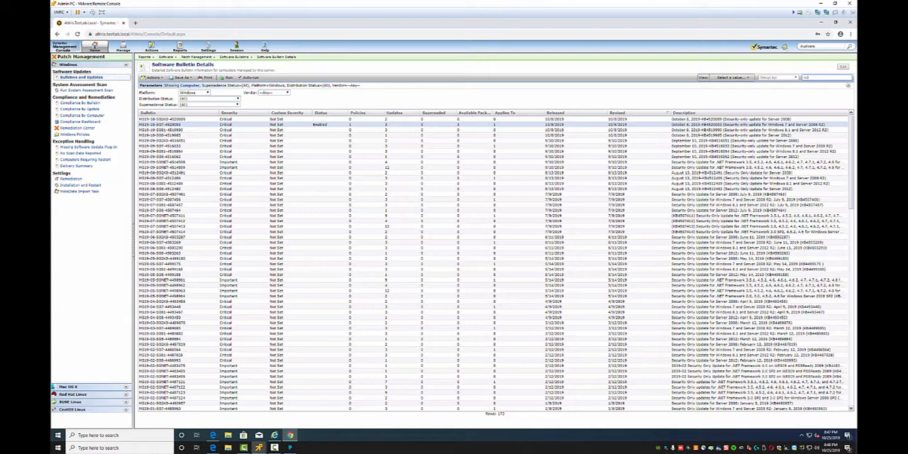
# Distribute the three October 8, 2019 security-only bulletins for Windows 7, Windows 8.1 and Server 2012 in one enabled policy with the default name.
pyautogui.click(398, 125)
pyautogui.keyDown('shift'); pyautogui.click(397, 136); pyautogui.keyUp('shift')
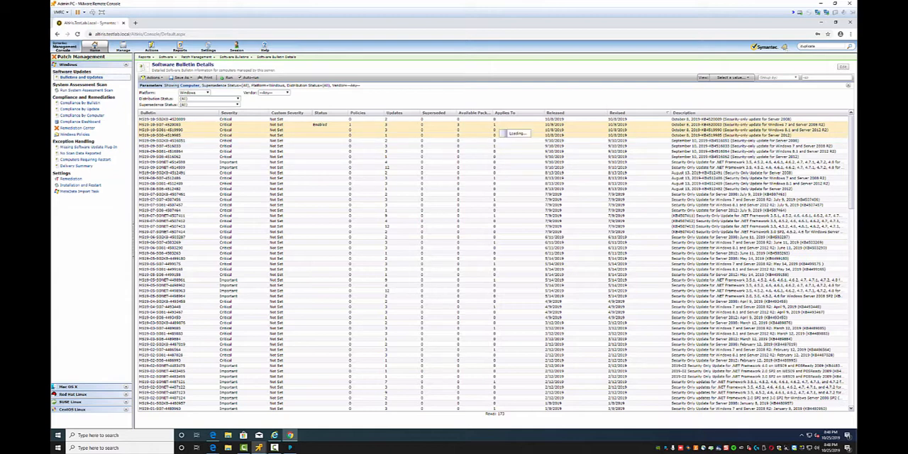
pyautogui.rightClick(499, 131)
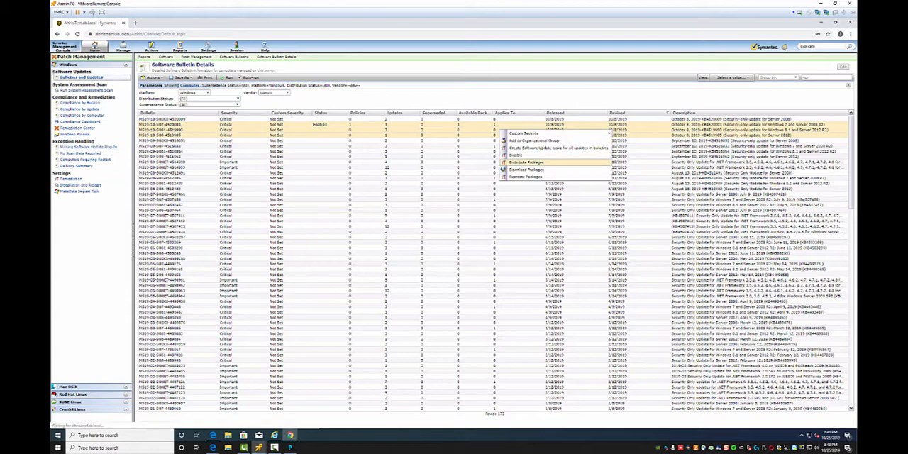
pyautogui.click(528, 169)
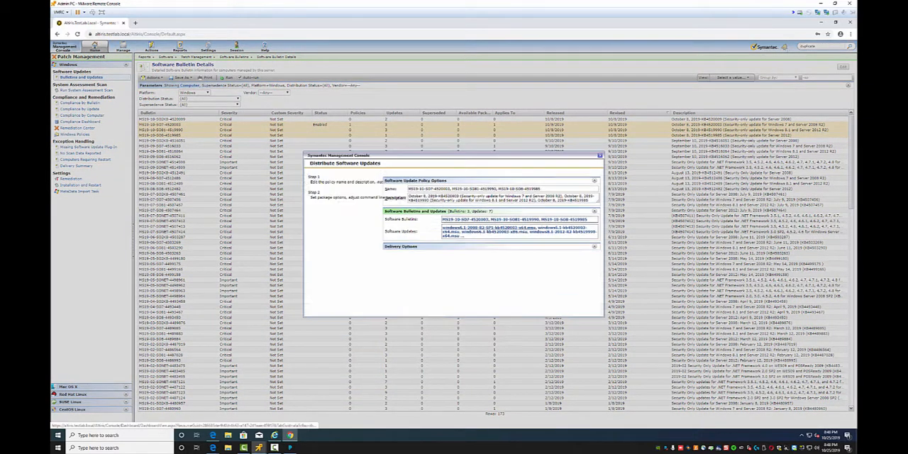
pyautogui.click(563, 309)
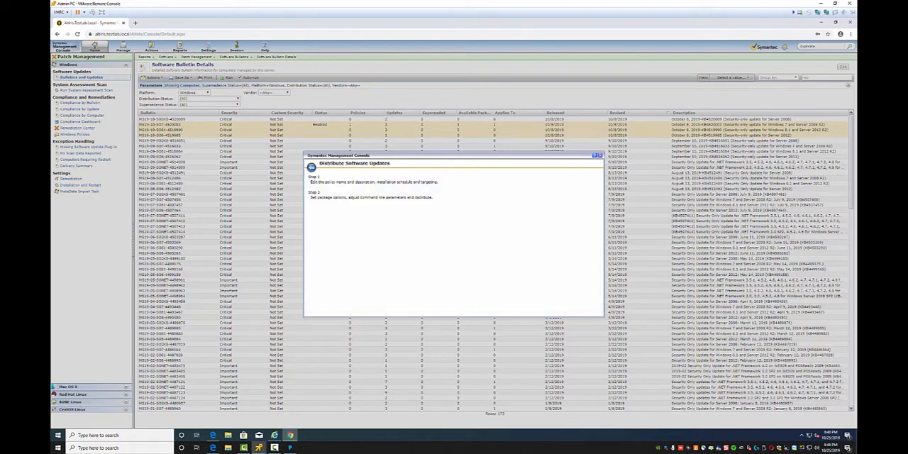
pyautogui.click(590, 178)
pyautogui.click(593, 185)
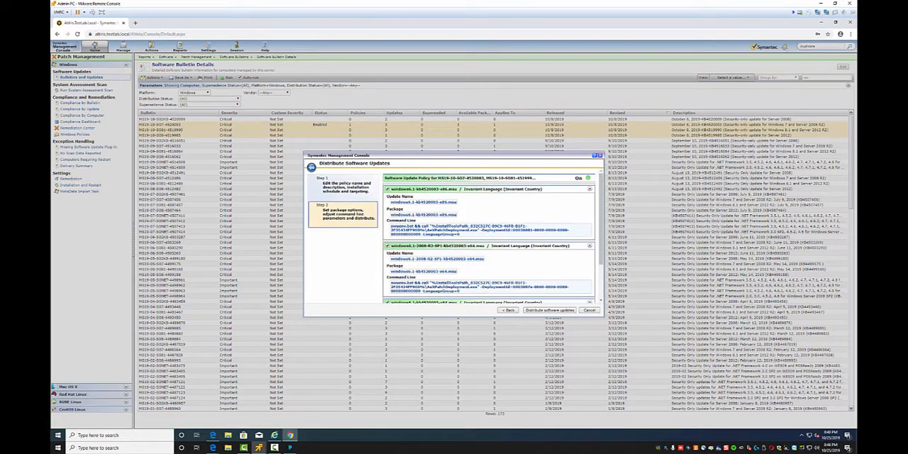
pyautogui.click(550, 309)
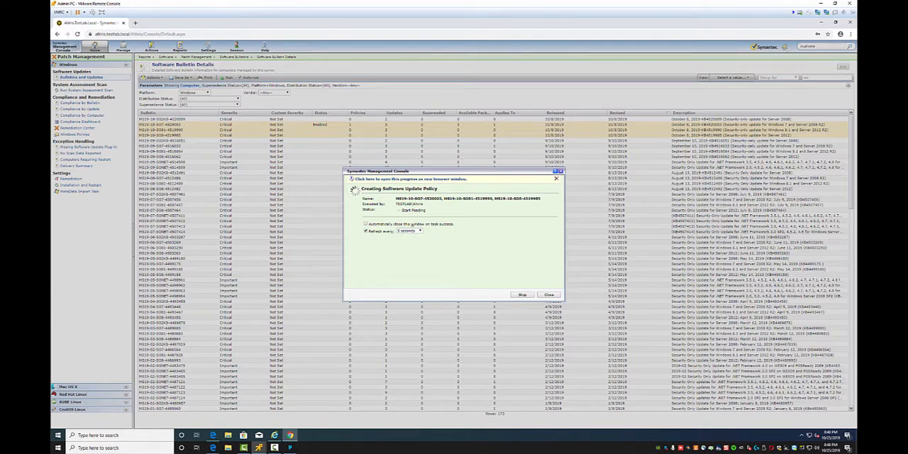
pyautogui.click(548, 294)
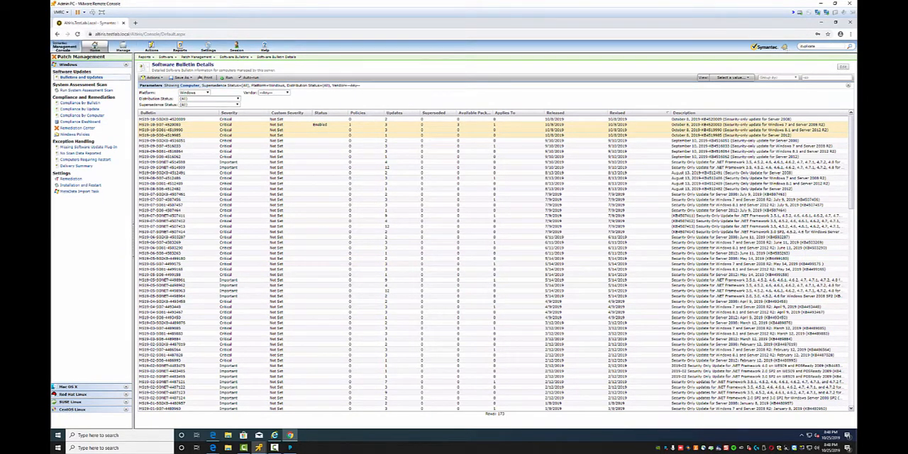
# Return to the Patch Remediation Center to check the new Windows software update policies and bulletin statuses.
pyautogui.click(151, 47)
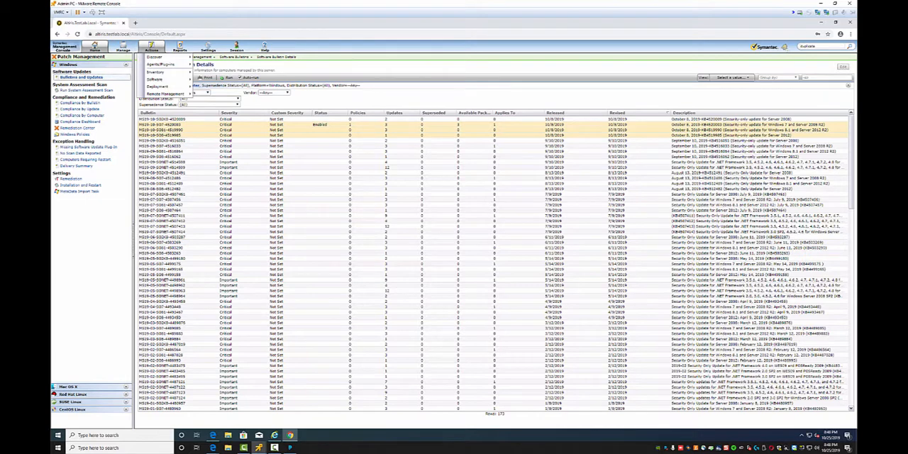
pyautogui.moveTo(155, 80)
pyautogui.click(221, 102)
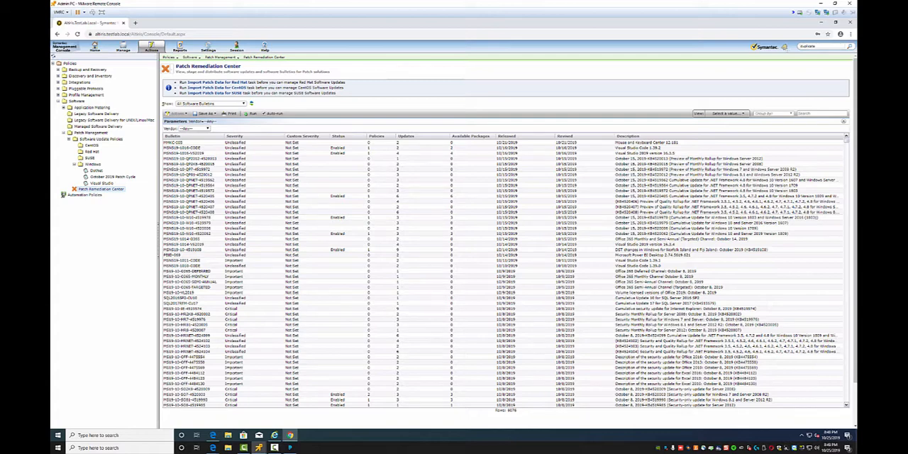
# Open the console in a second browser tab, search for "custom severity" and open the Custom Severity folder.
pyautogui.hotkey('ctrl', 't')
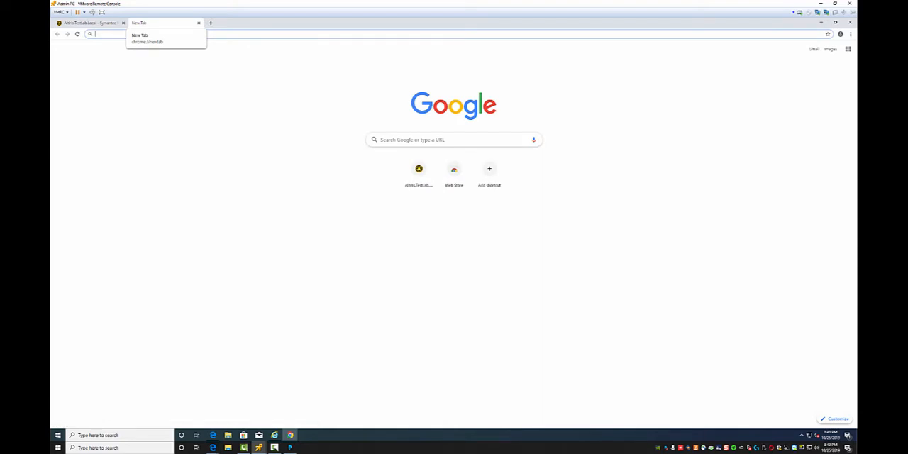
pyautogui.click(418, 170)
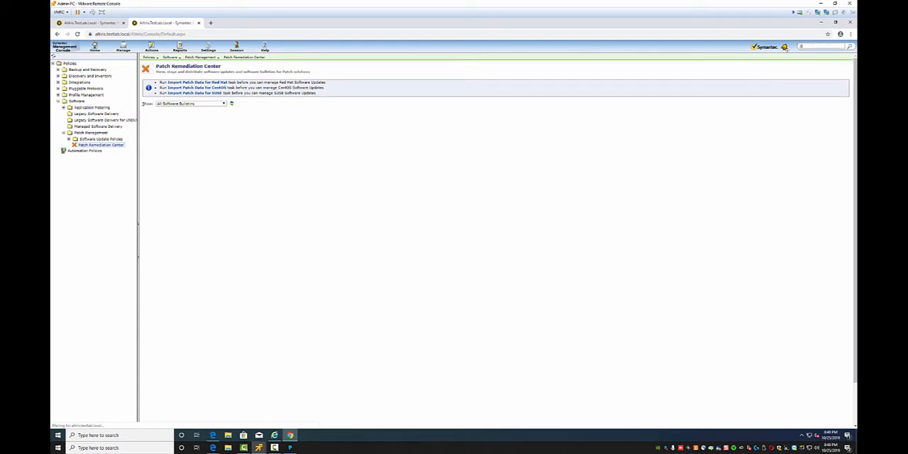
pyautogui.write('nto')
pyautogui.write(' severity')
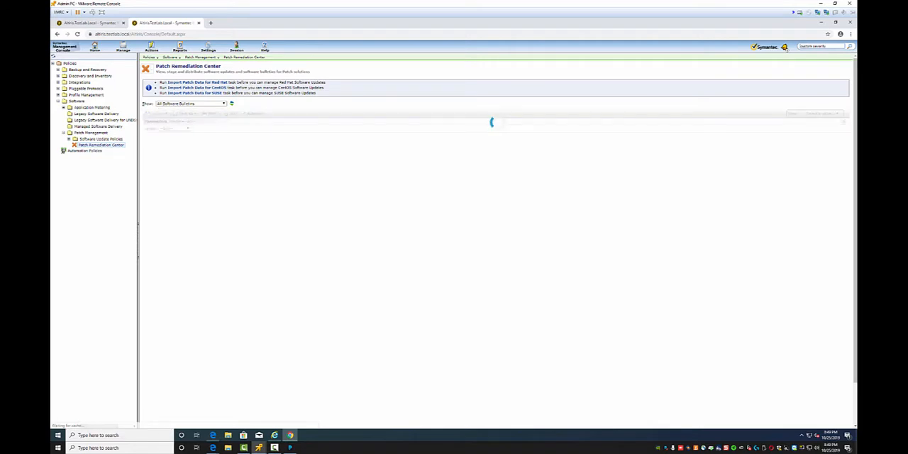
pyautogui.press('Return')
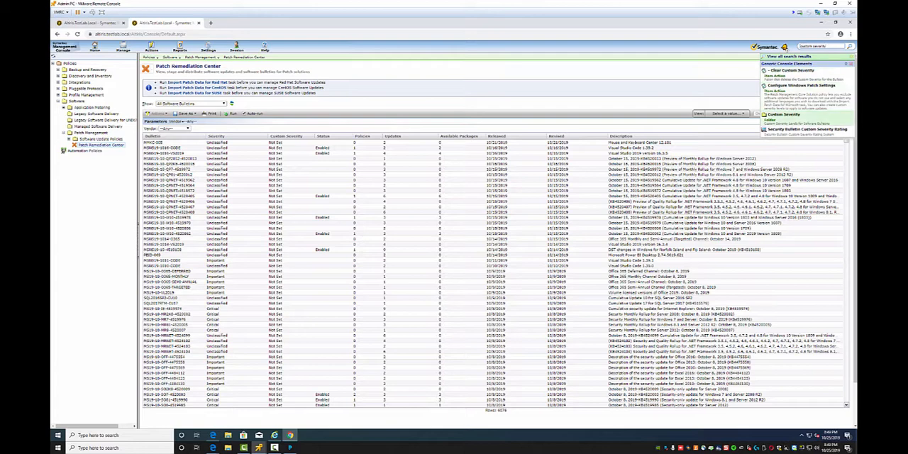
pyautogui.click(783, 115)
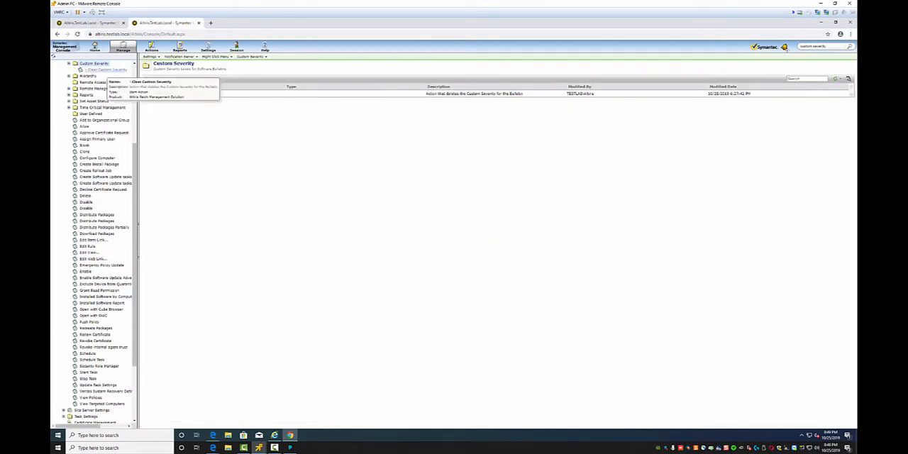
# Open the custom severity settings of the Patch Management Core Services in the full settings tree.
pyautogui.click(208, 48)
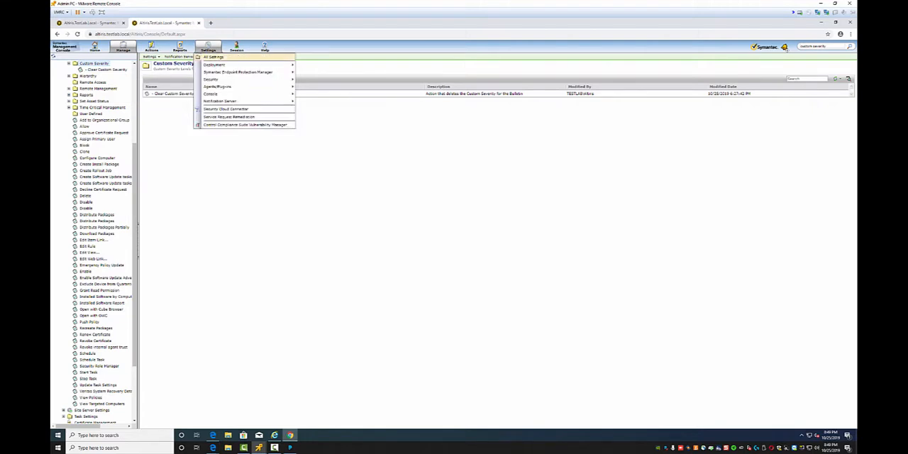
pyautogui.click(213, 57)
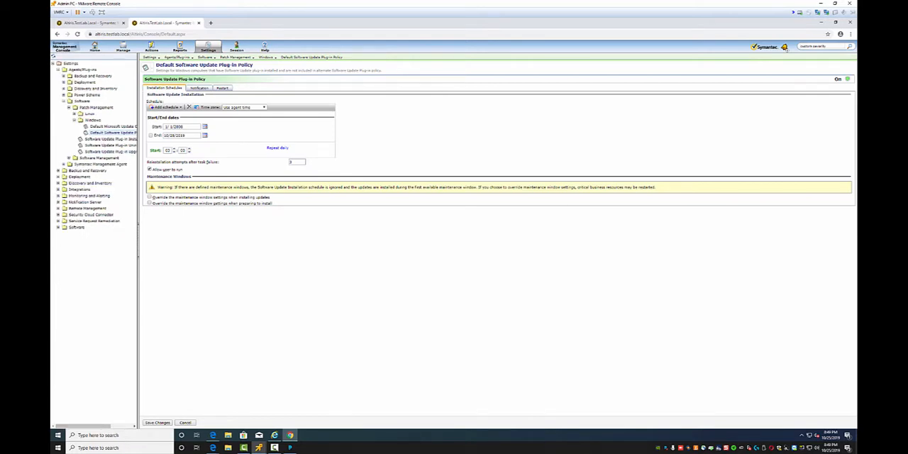
pyautogui.click(59, 228)
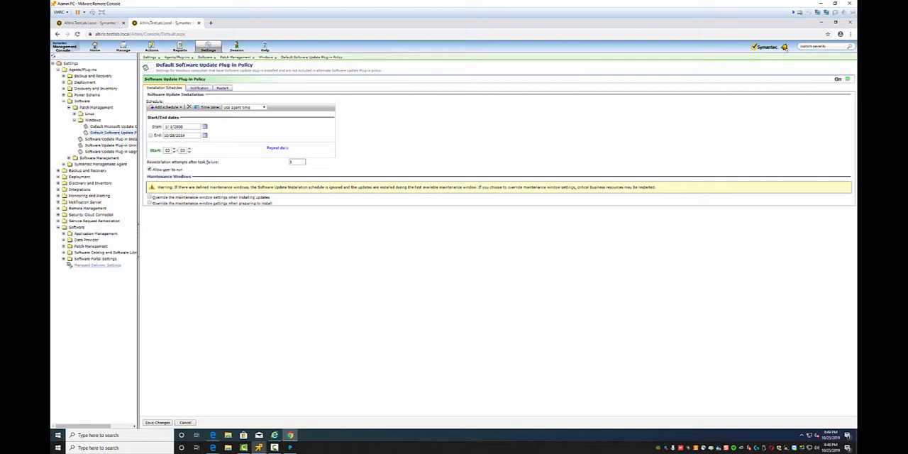
pyautogui.click(97, 265)
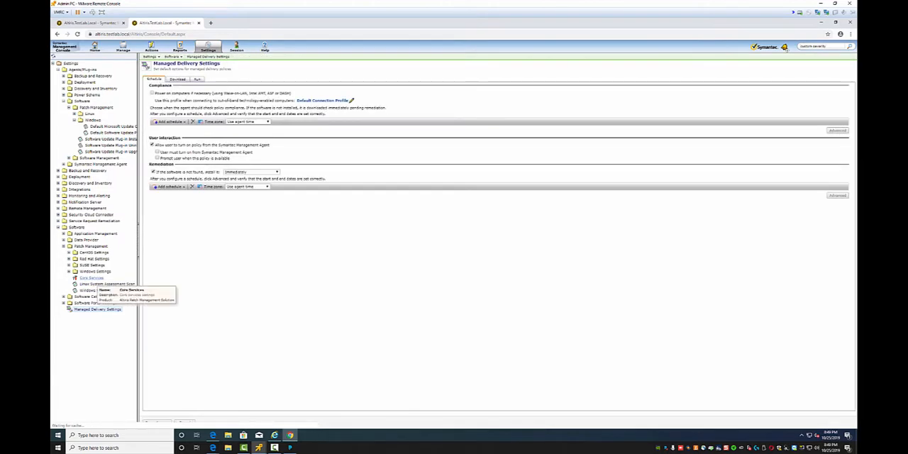
pyautogui.click(90, 277)
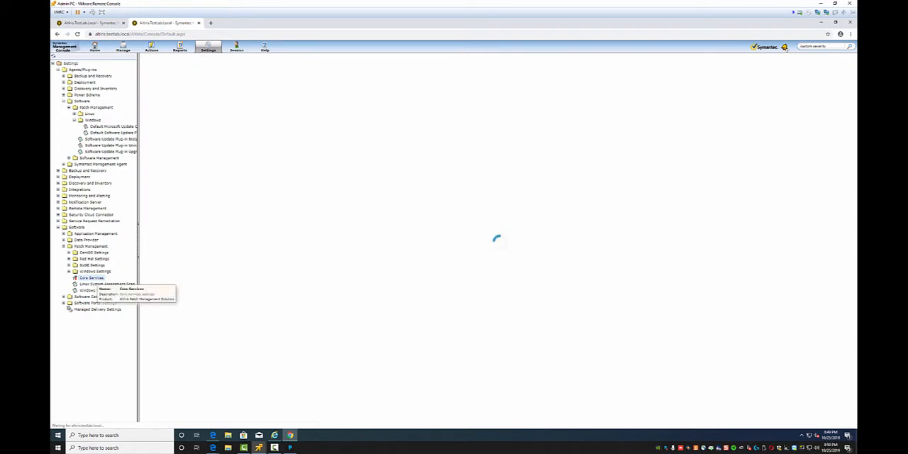
pyautogui.click(183, 79)
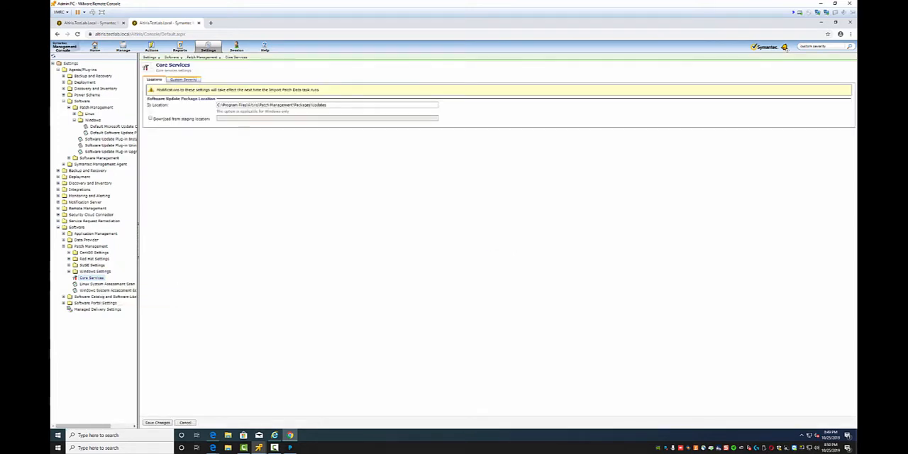
# Add the custom severity levels Lab Deploy, Lab Critical and Lab App, and save the Core Services settings.
pyautogui.click(206, 104)
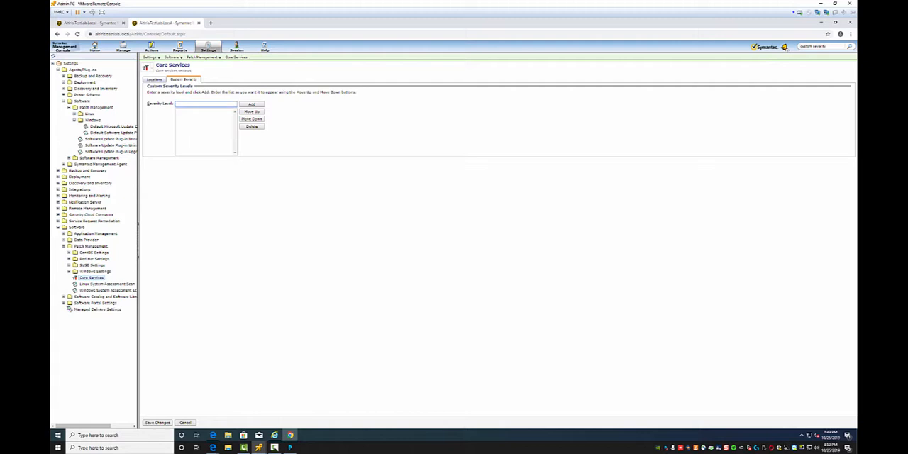
pyautogui.write('Lab Deploy')
pyautogui.click(252, 104)
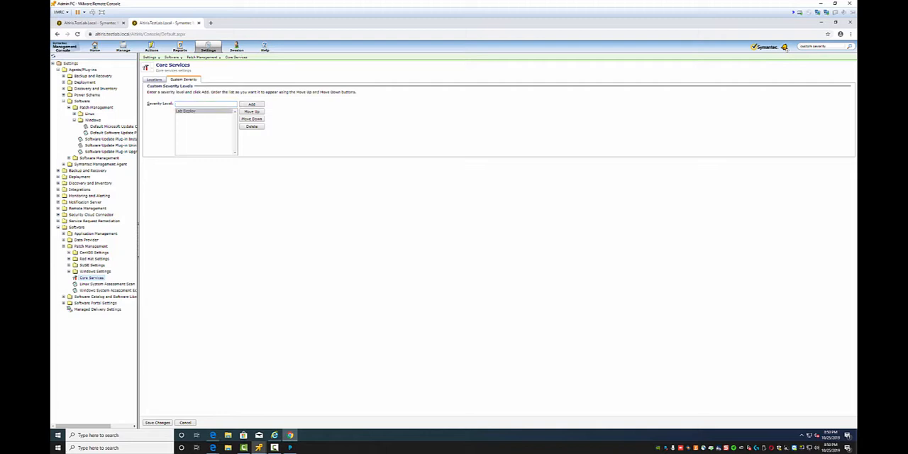
pyautogui.click(206, 104)
pyautogui.click(251, 104)
pyautogui.click(205, 104)
pyautogui.write('Lab App')
pyautogui.click(251, 105)
pyautogui.click(157, 422)
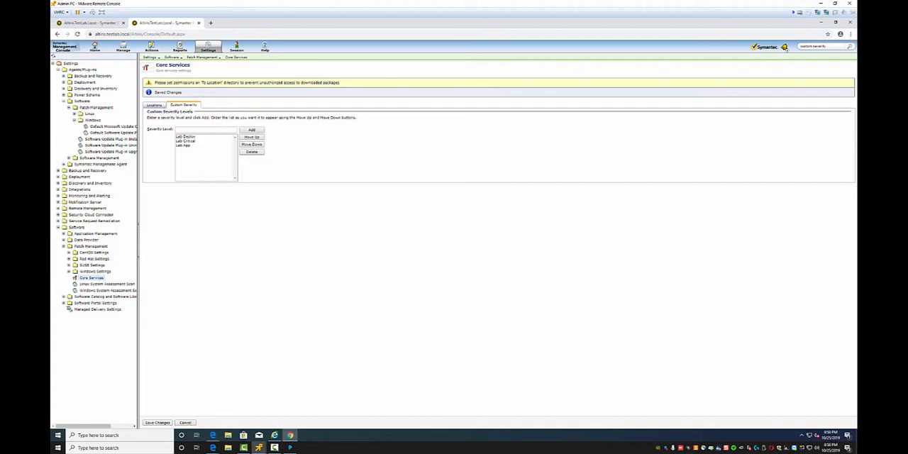
pyautogui.click(154, 105)
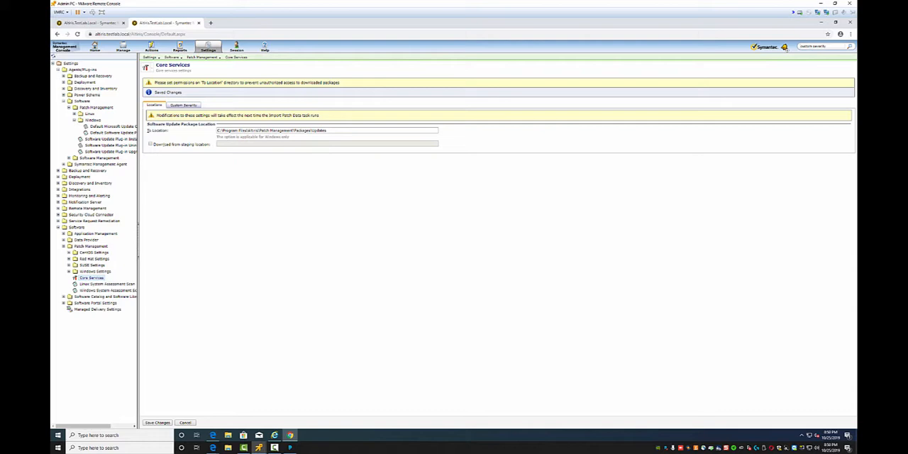
pyautogui.click(157, 422)
# Return to the Patch Remediation Center and sort the software bulletins by status with the enabled ones first.
pyautogui.click(208, 48)
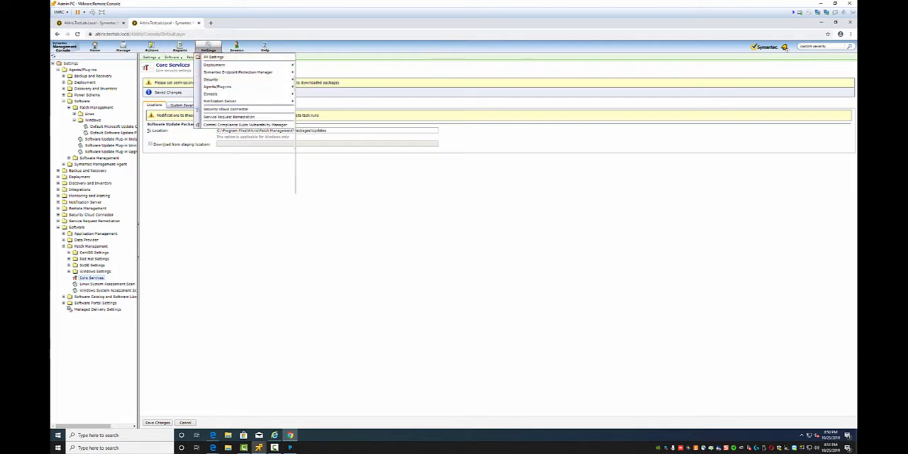
pyautogui.moveTo(234, 86)
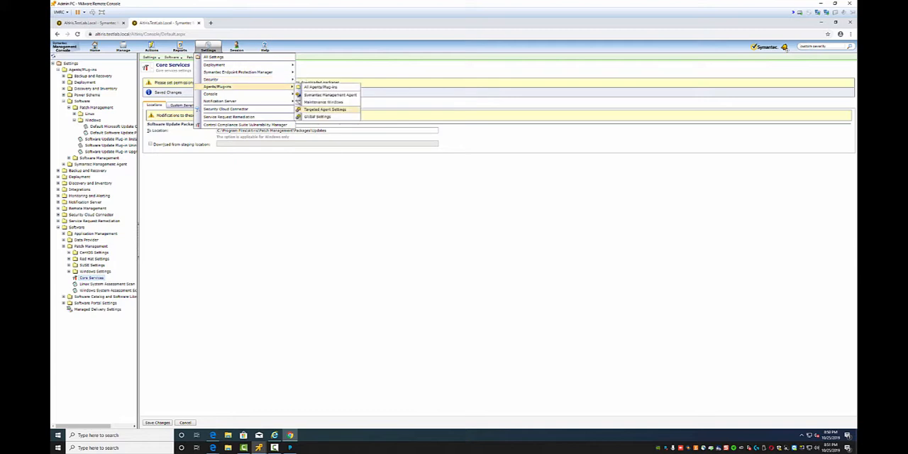
pyautogui.moveTo(220, 100)
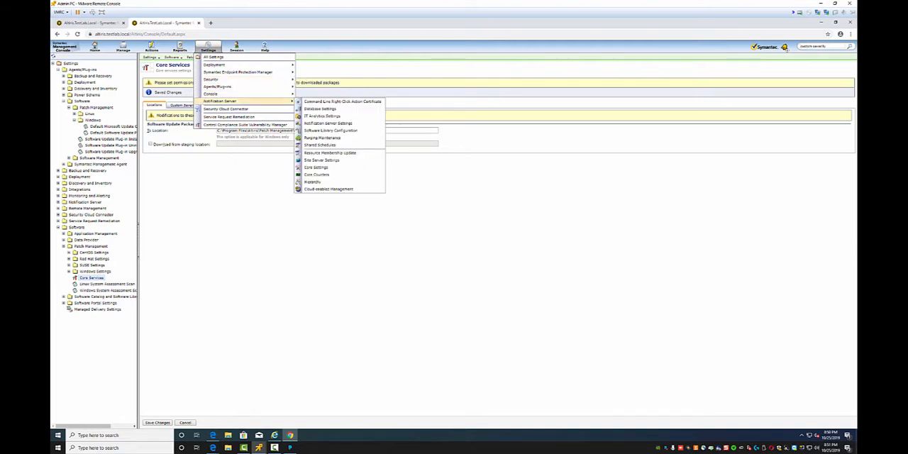
pyautogui.moveTo(151, 48)
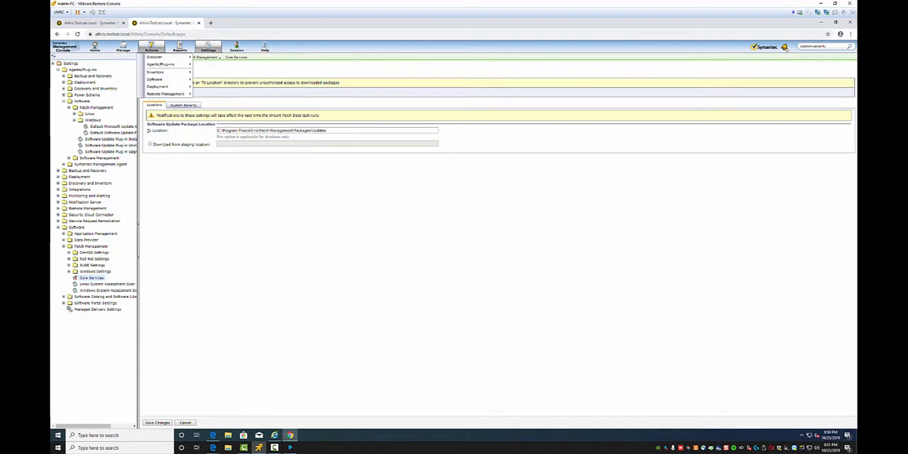
pyautogui.moveTo(155, 80)
pyautogui.click(223, 102)
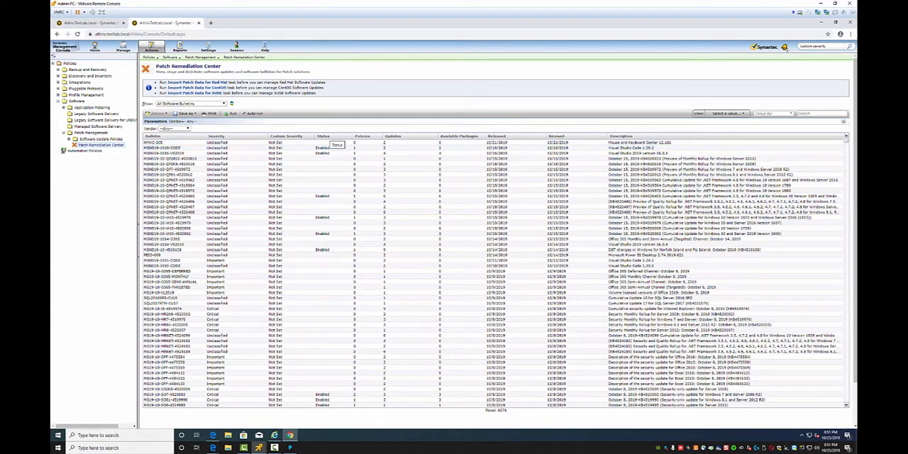
pyautogui.click(328, 136)
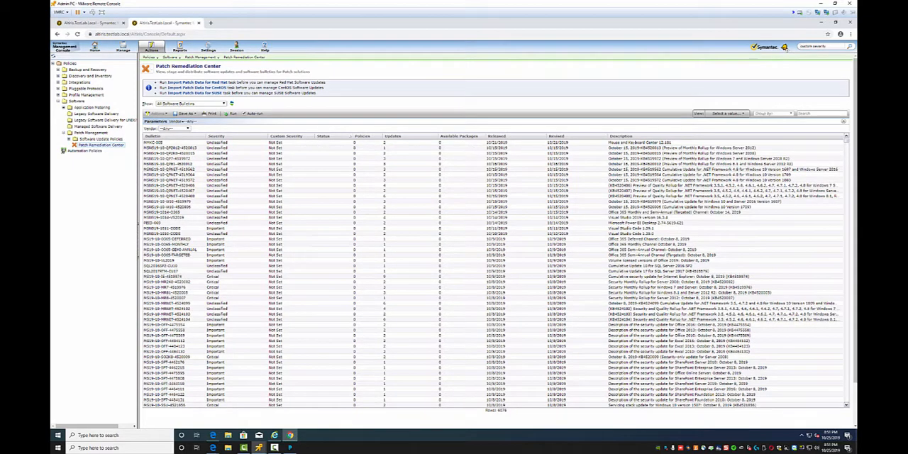
pyautogui.click(327, 136)
# Assign the Lab Deploy custom severity to all twelve enabled software bulletins.
pyautogui.click(323, 143)
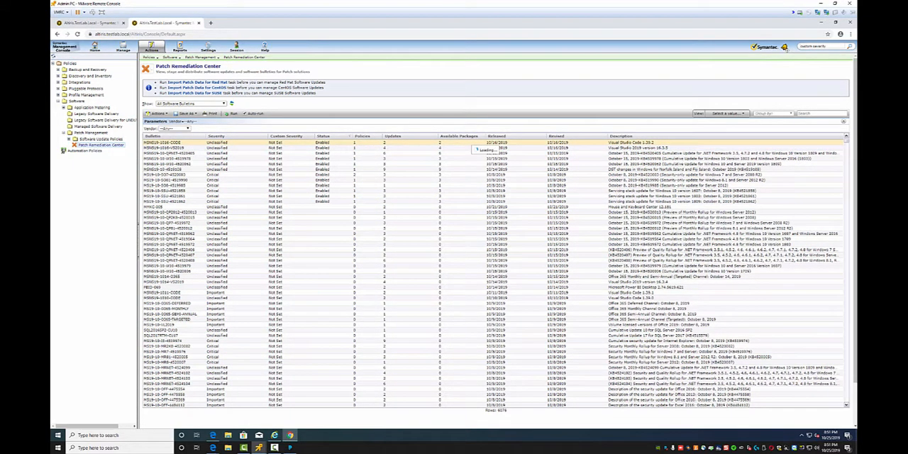
pyautogui.keyDown('shift'); pyautogui.click(170, 202); pyautogui.keyUp('shift')
pyautogui.rightClick(166, 172)
pyautogui.moveTo(177, 176)
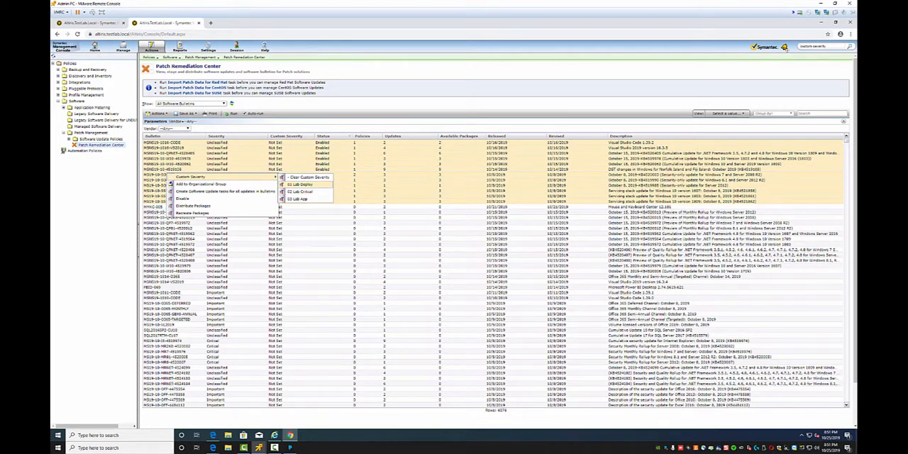
pyautogui.click(299, 184)
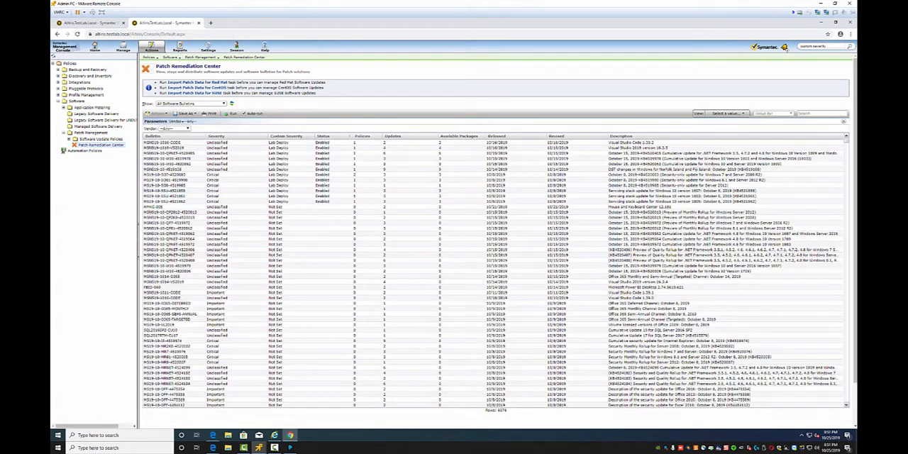
# Sort all software bulletins by revised date, newest first.
pyautogui.click(190, 103)
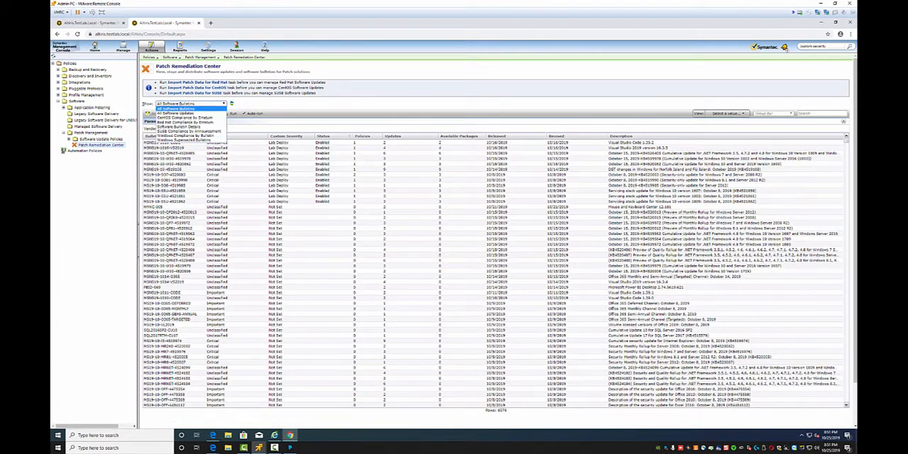
pyautogui.click(190, 104)
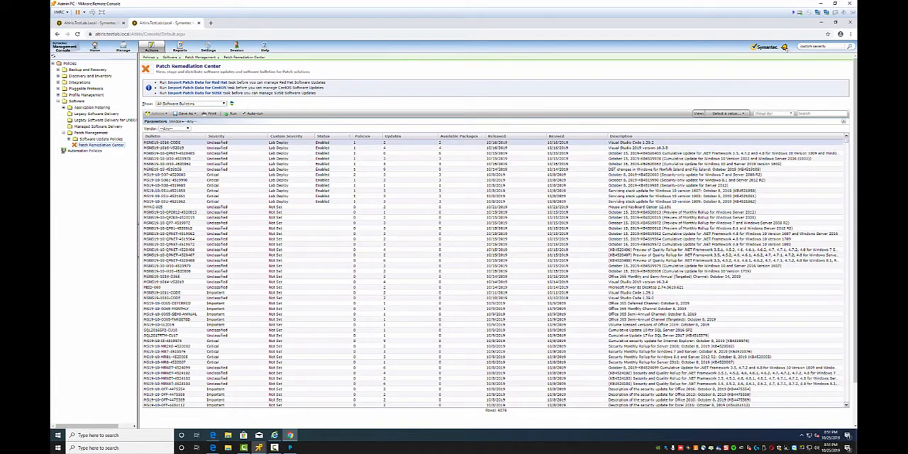
pyautogui.click(570, 136)
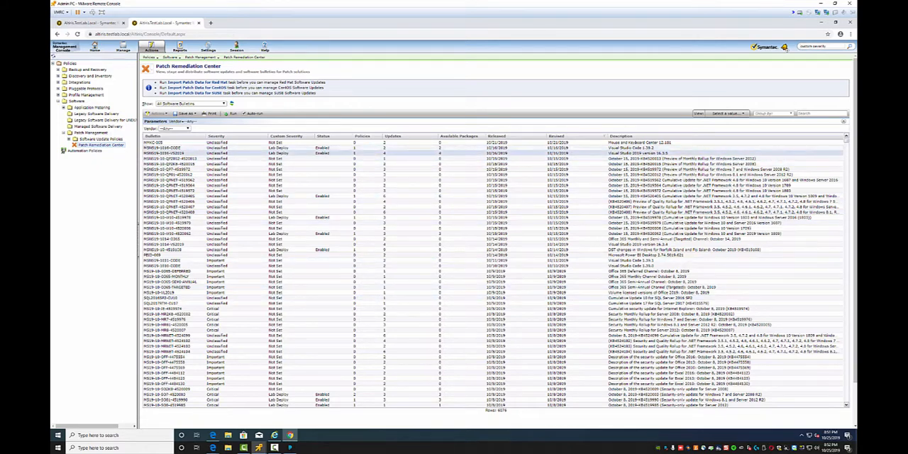
pyautogui.click(278, 147)
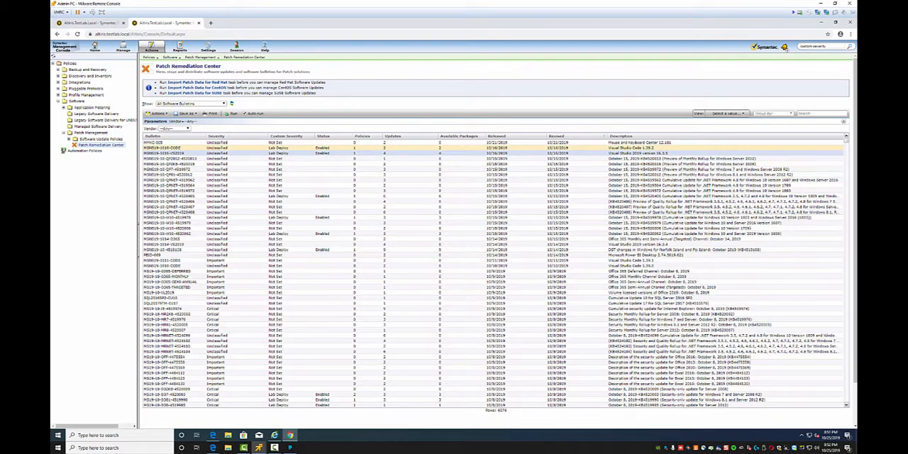
pyautogui.keyDown('ctrl'); pyautogui.click(278, 153); pyautogui.keyUp('ctrl')
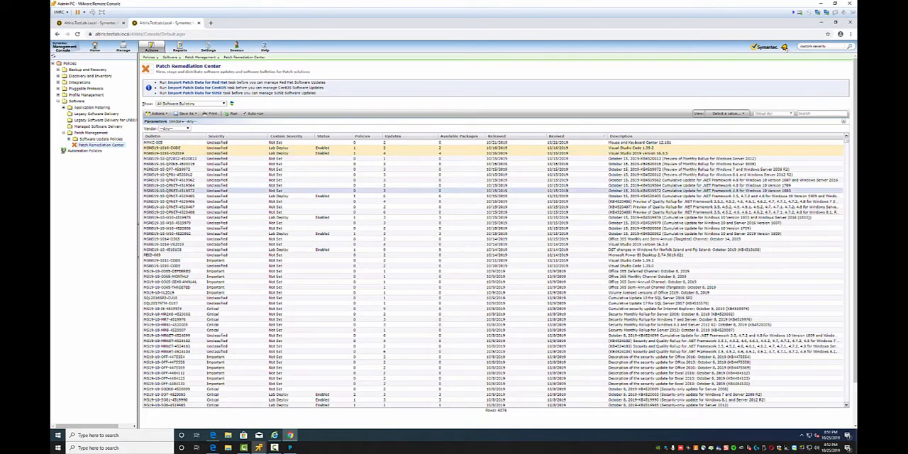
pyautogui.keyDown('ctrl'); pyautogui.click(278, 195); pyautogui.keyUp('ctrl')
pyautogui.keyDown('ctrl'); pyautogui.click(278, 217); pyautogui.keyUp('ctrl')
pyautogui.keyDown('ctrl'); pyautogui.click(278, 233); pyautogui.keyUp('ctrl')
pyautogui.keyDown('ctrl'); pyautogui.click(278, 249); pyautogui.keyUp('ctrl')
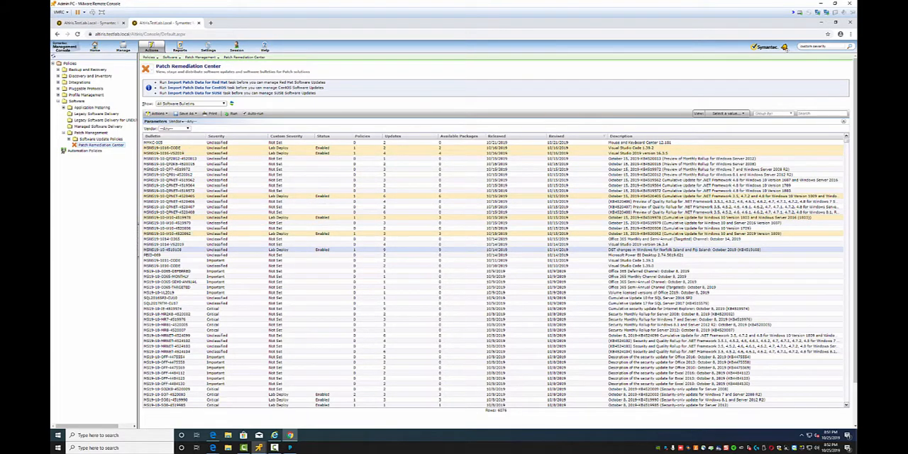
pyautogui.keyDown('ctrl'); pyautogui.click(277, 394); pyautogui.keyUp('ctrl')
pyautogui.keyDown('ctrl'); pyautogui.click(278, 399); pyautogui.keyUp('ctrl')
pyautogui.keyDown('ctrl'); pyautogui.click(278, 404); pyautogui.keyUp('ctrl')
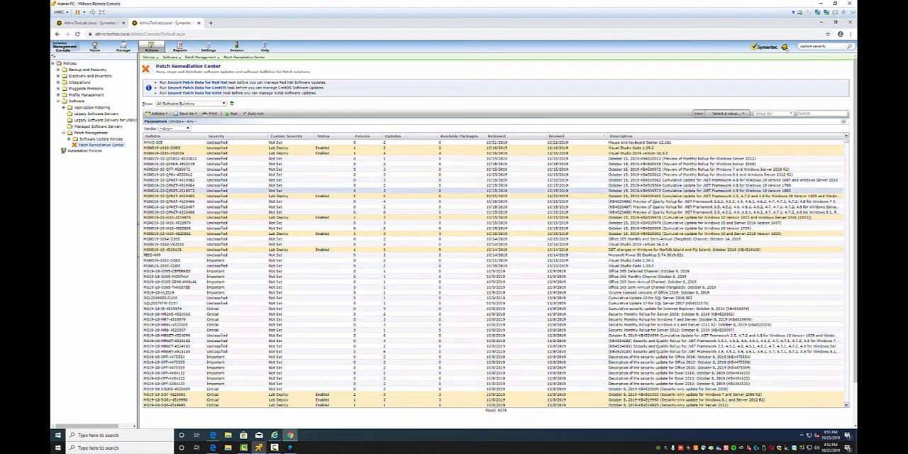
pyautogui.rightClick(321, 195)
pyautogui.moveTo(355, 199)
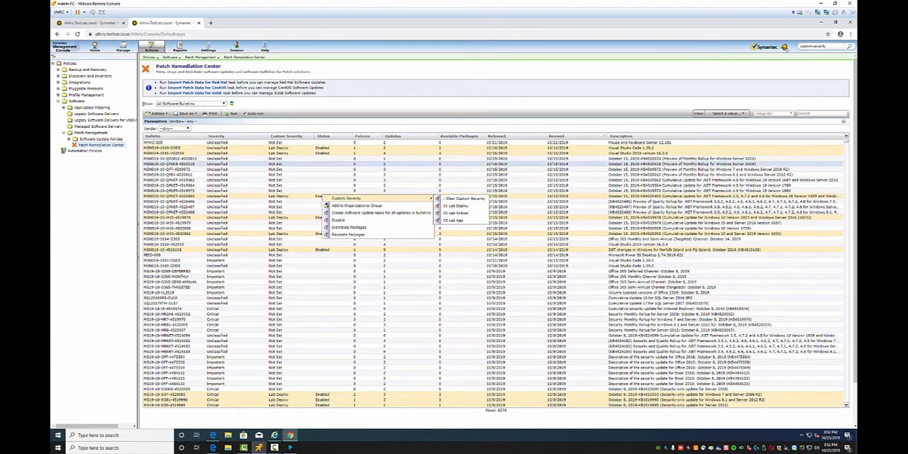
pyautogui.click(454, 169)
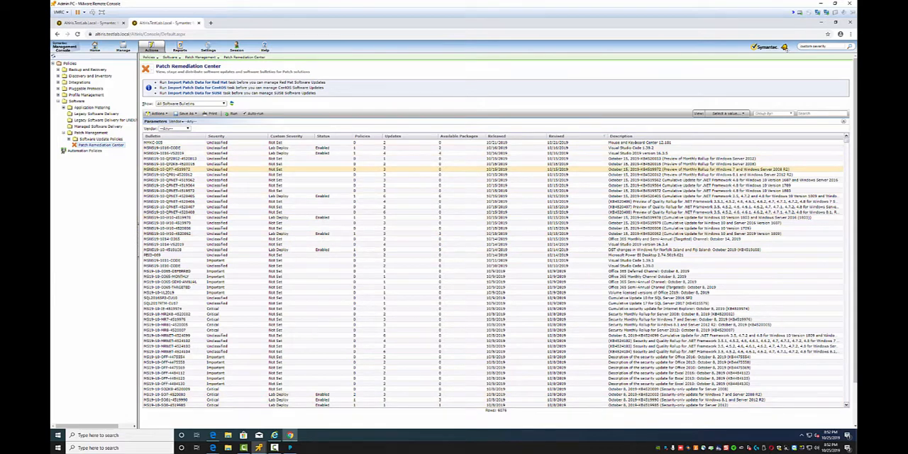
# Filter the bulletin list to the Lab Deploy custom severity and expand the Windows software update policies.
pyautogui.click(820, 114)
pyautogui.press('Return')
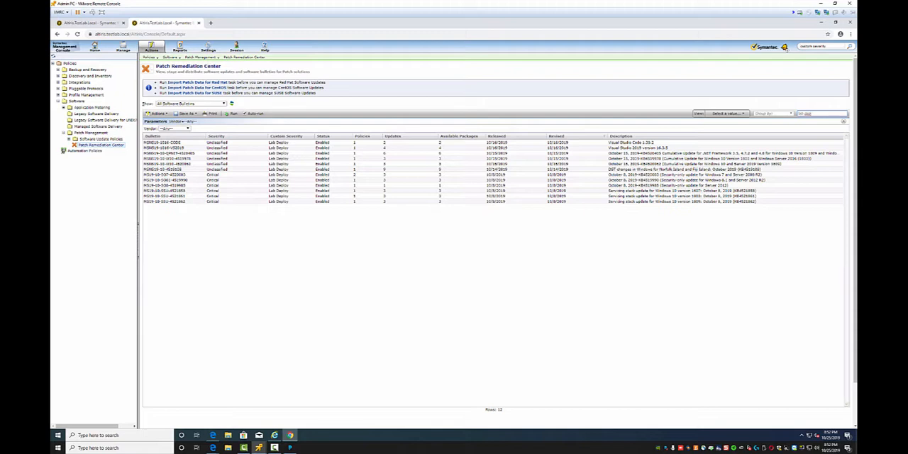
pyautogui.click(69, 139)
pyautogui.click(75, 165)
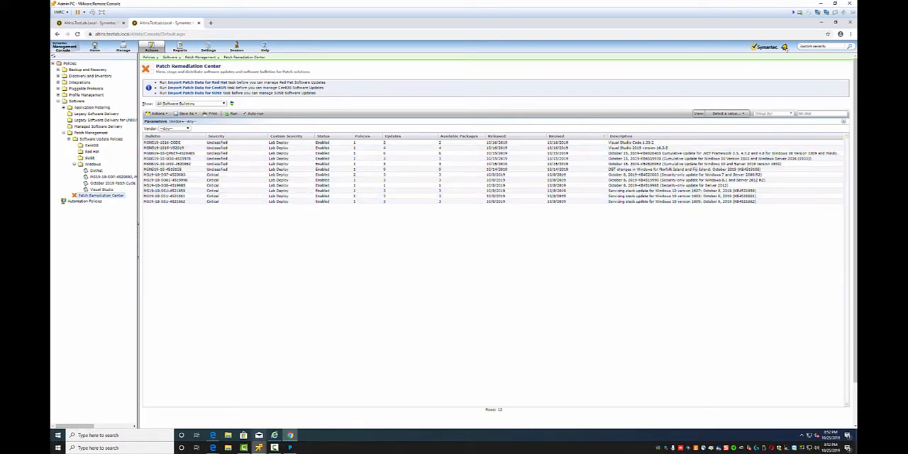
# Open the Symantec Management Agent on the Admin PC and view the software updates for this computer.
pyautogui.click(259, 447)
pyautogui.click(802, 435)
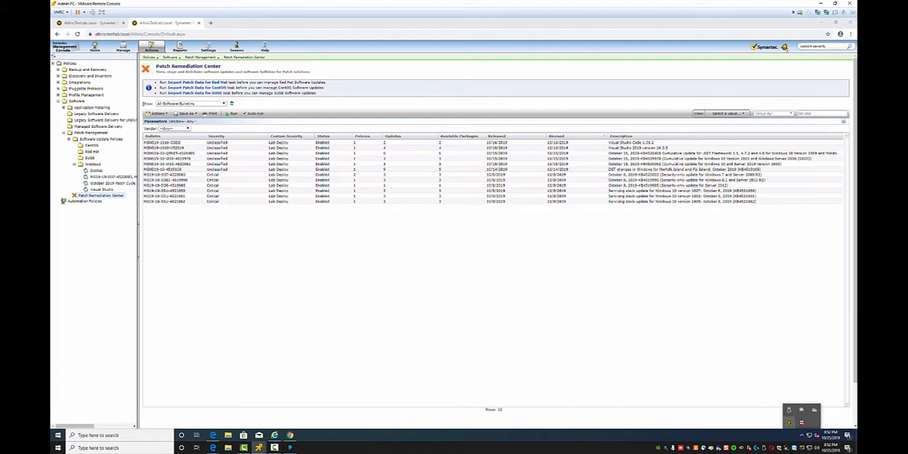
pyautogui.doubleClick(787, 422)
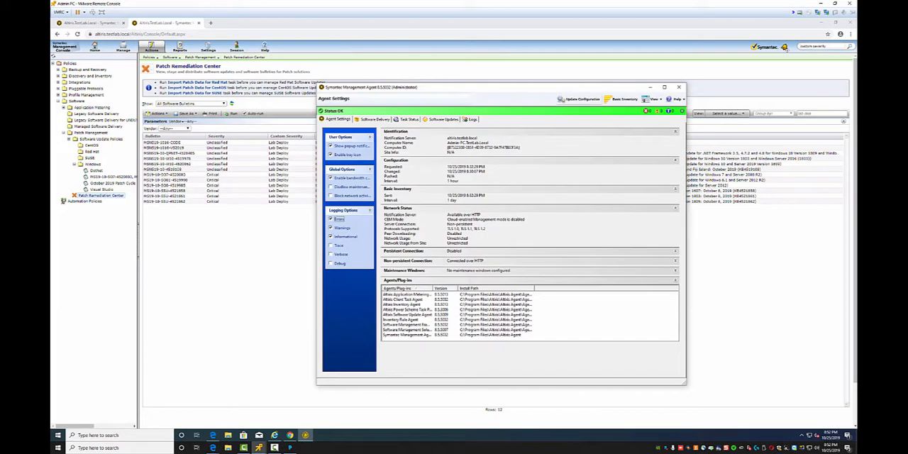
pyautogui.click(443, 119)
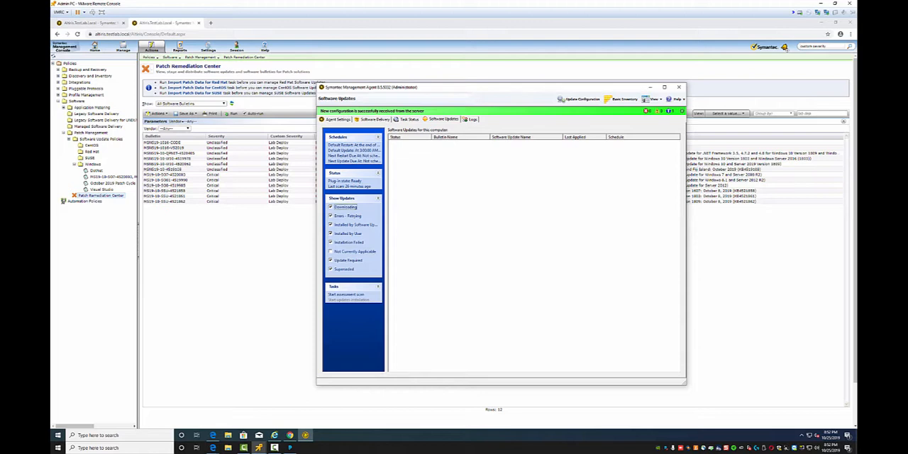
# Run the Windows System Assessment Scan from the agent's software deliveries, then return to the computer's software updates.
pyautogui.click(338, 119)
pyautogui.click(374, 119)
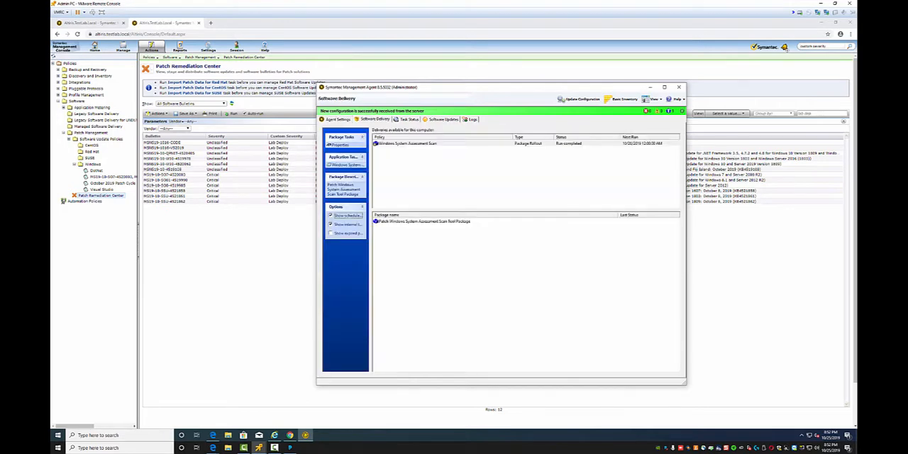
pyautogui.click(408, 144)
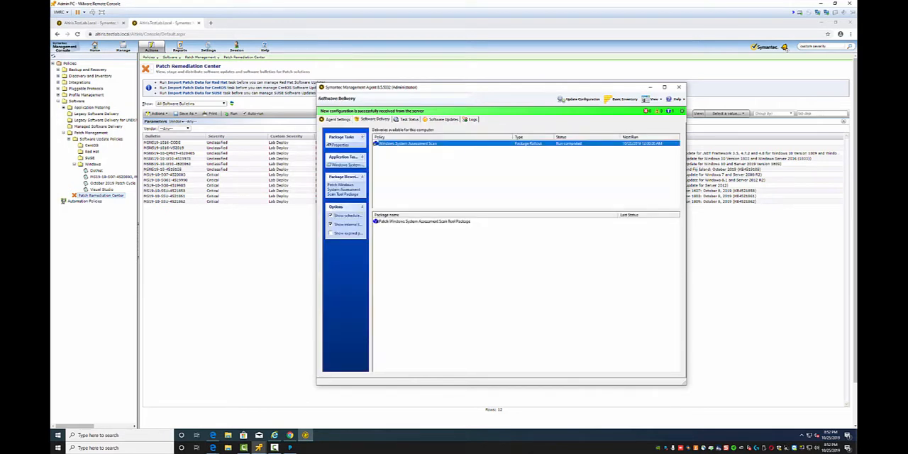
pyautogui.click(346, 164)
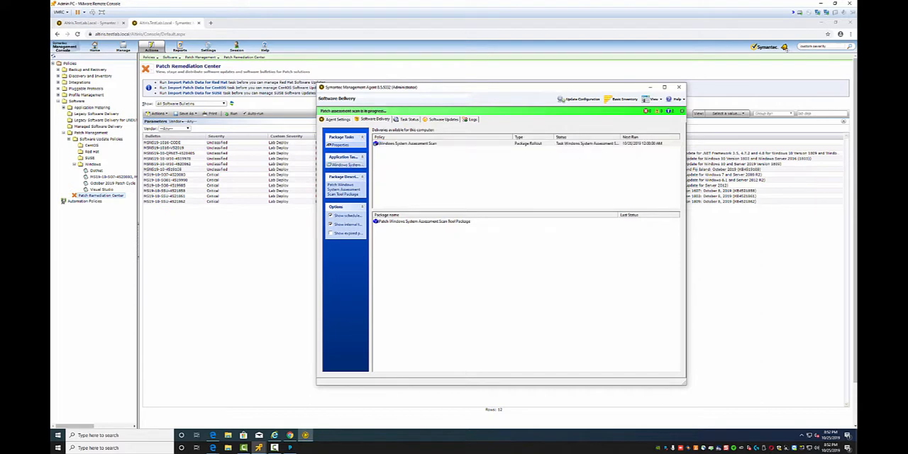
pyautogui.click(444, 119)
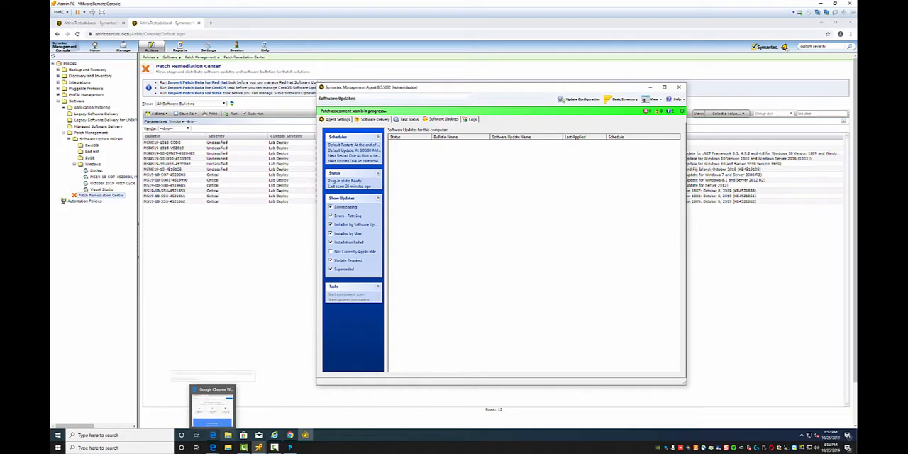
# Switch to the remote console of the Altiris server.
pyautogui.moveTo(258, 447)
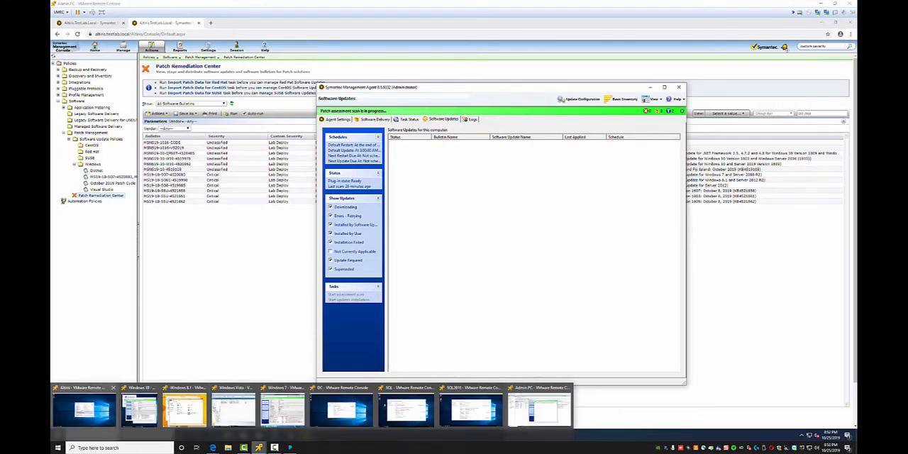
pyautogui.click(81, 410)
pyautogui.click(57, 435)
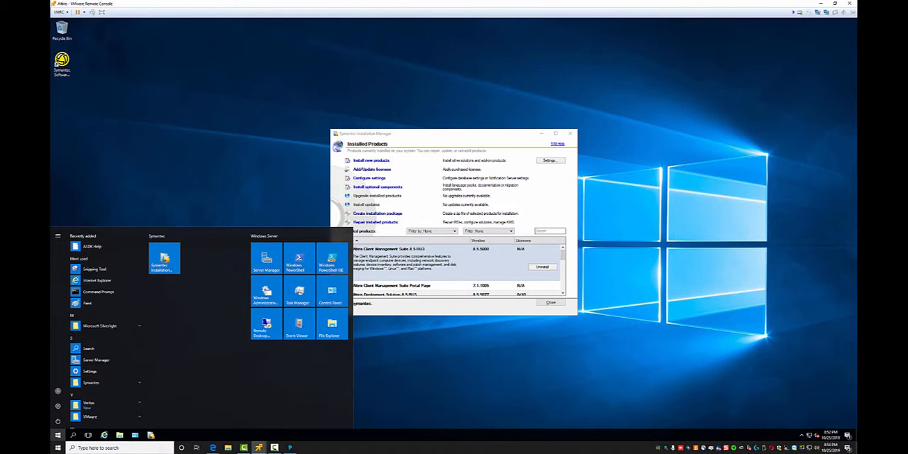
pyautogui.scroll(-3, 106, 403)
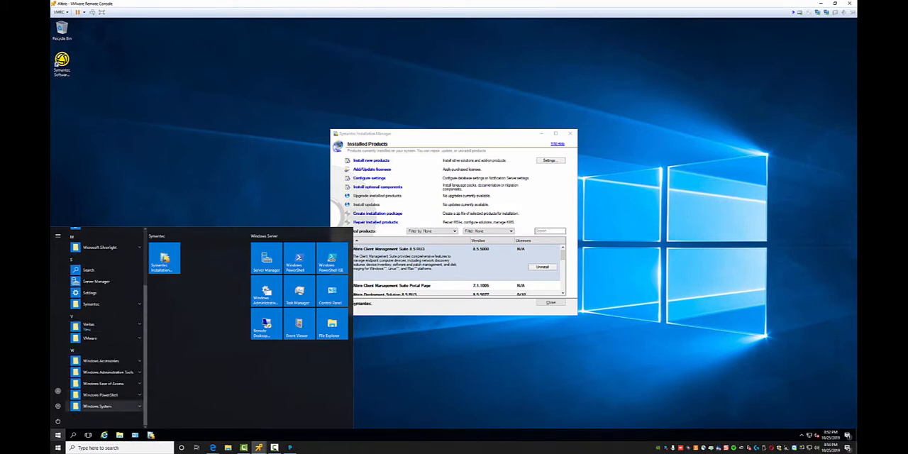
pyautogui.click(107, 406)
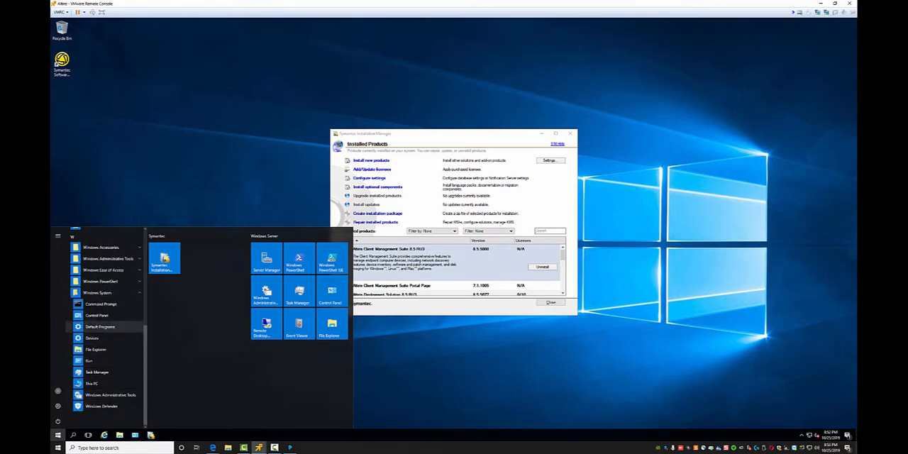
pyautogui.click(97, 372)
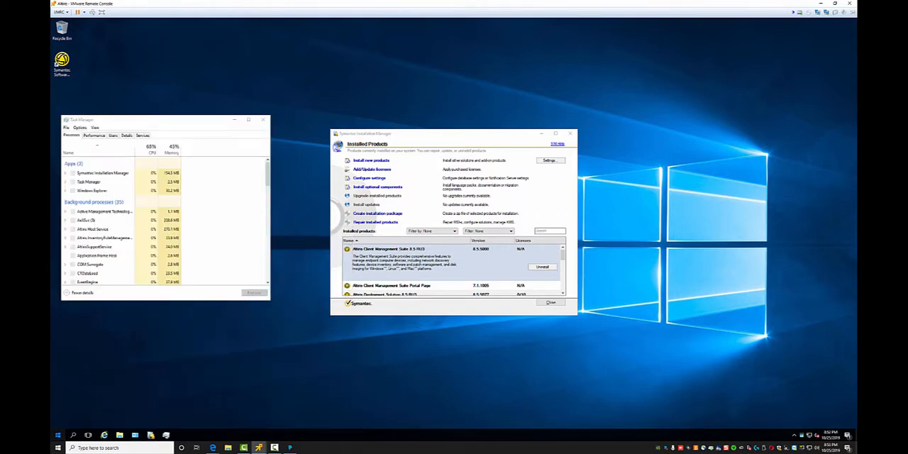
# Open Task Scheduler on the Altiris server and display the Task Scheduler Library.
pyautogui.click(58, 435)
pyautogui.scroll(-2, 105, 365)
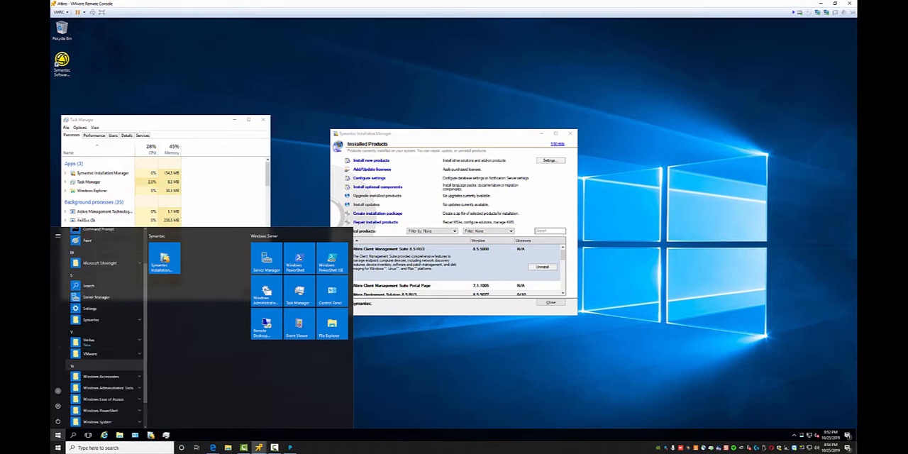
pyautogui.click(99, 361)
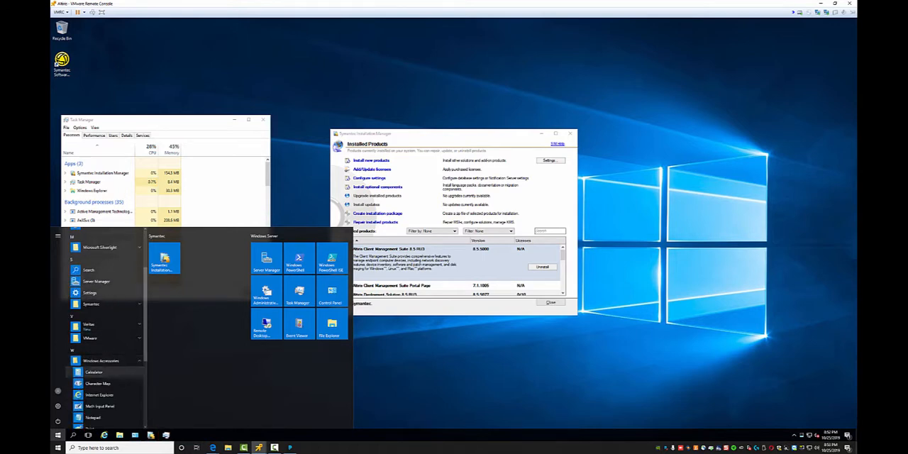
pyautogui.click(100, 360)
pyautogui.click(106, 372)
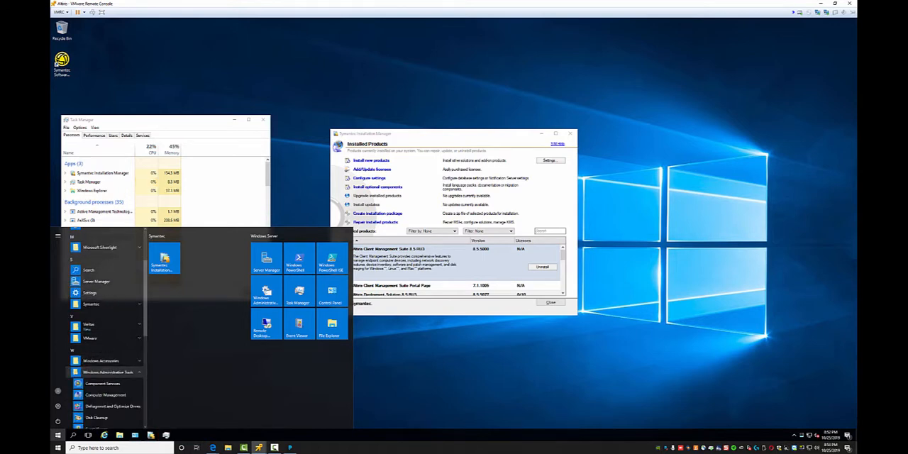
pyautogui.scroll(-5, 68, 376)
pyautogui.click(98, 376)
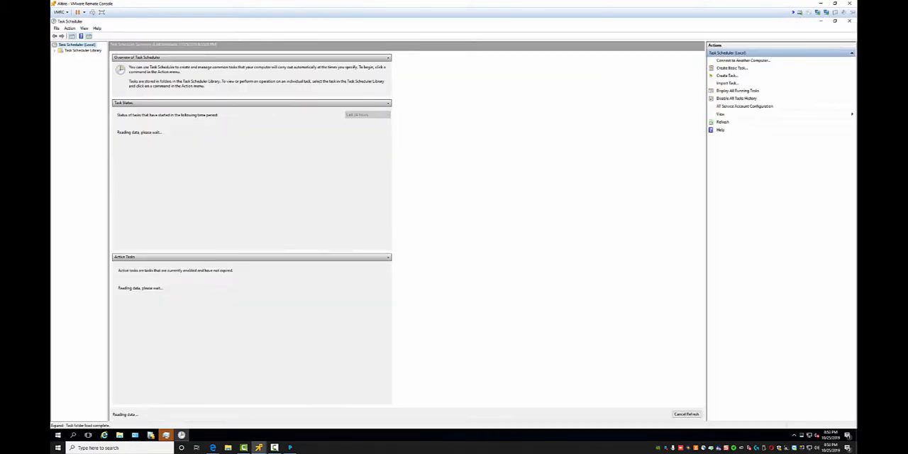
pyautogui.click(83, 51)
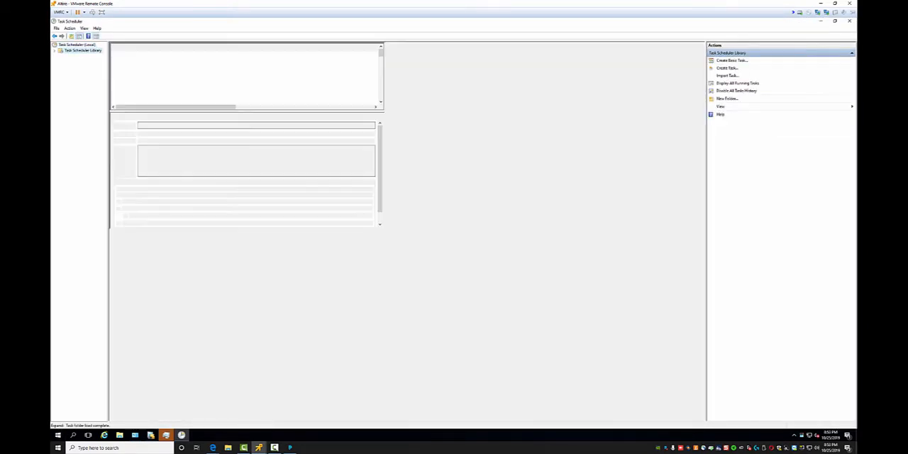
# Widen the task name column and run the NS.Package Refresh scheduled task.
pyautogui.moveTo(142, 47); pyautogui.dragTo(216, 48)
pyautogui.click(213, 149)
pyautogui.scroll(-5, 213, 149)
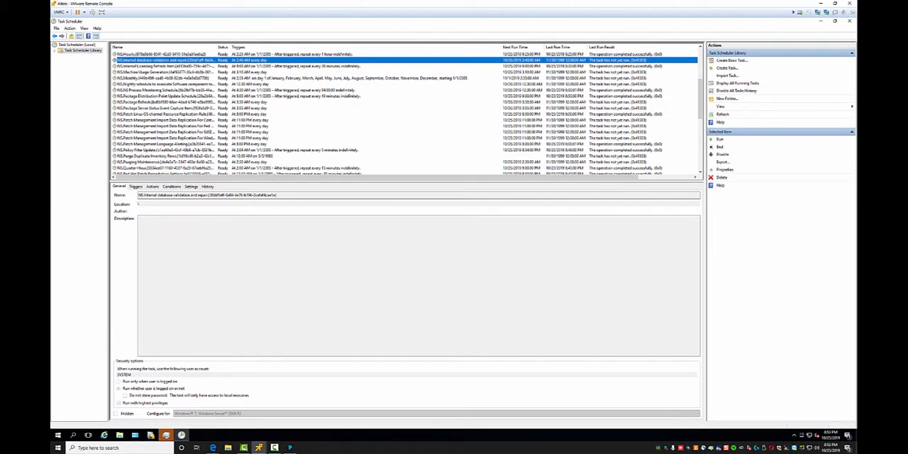
pyautogui.click(144, 102)
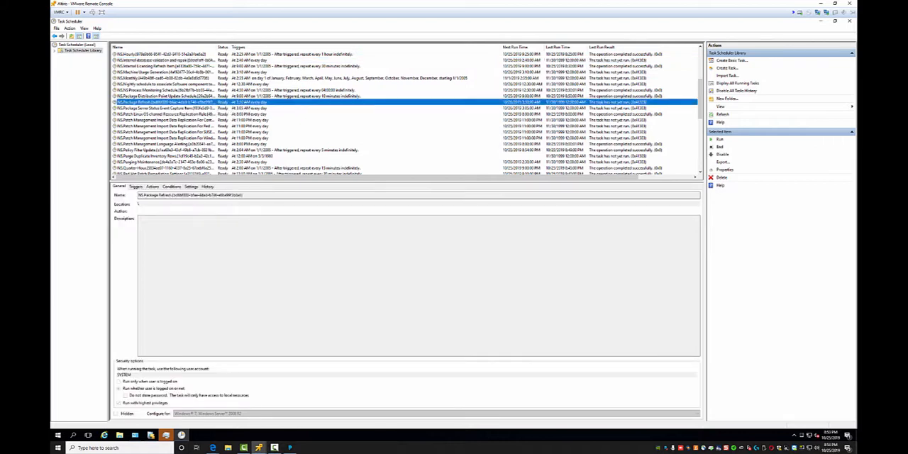
pyautogui.rightClick(145, 103)
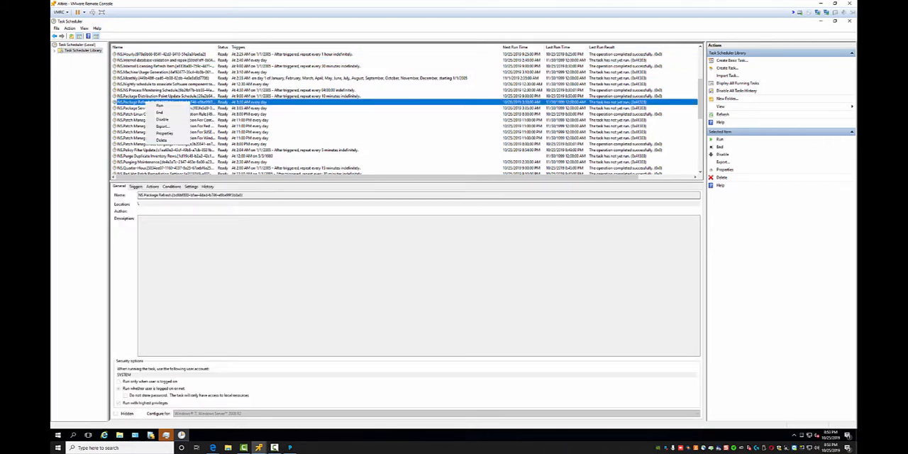
pyautogui.click(159, 105)
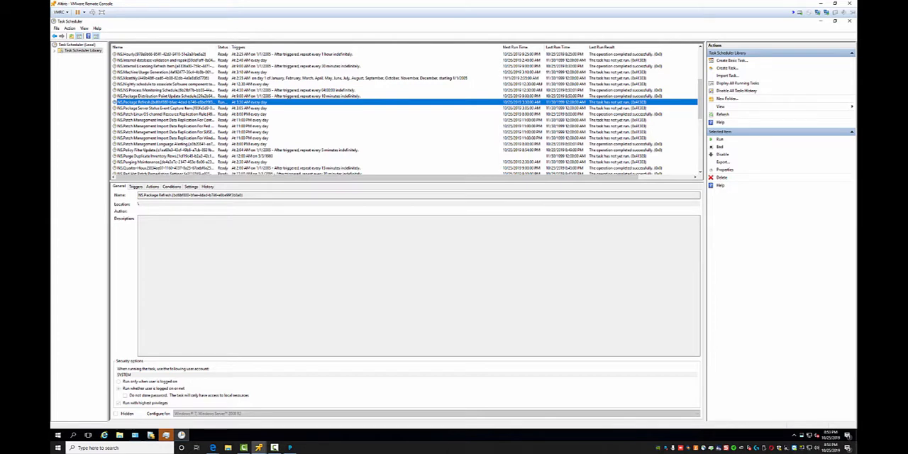
# Run the NS.Policy Filter Update scheduled task.
pyautogui.rightClick(146, 150)
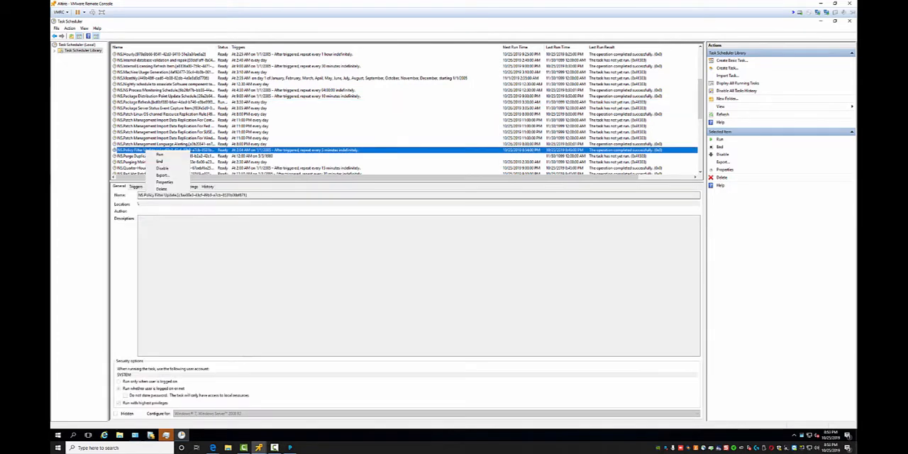
pyautogui.click(160, 155)
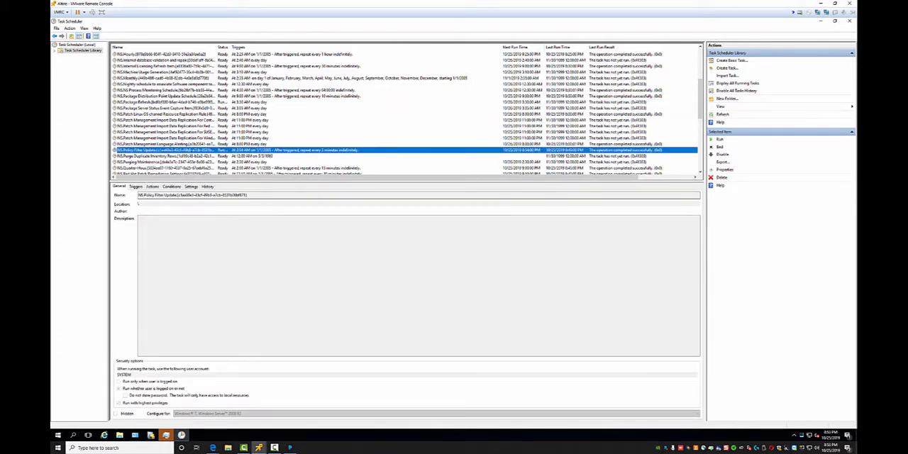
pyautogui.scroll(-4, 407, 114)
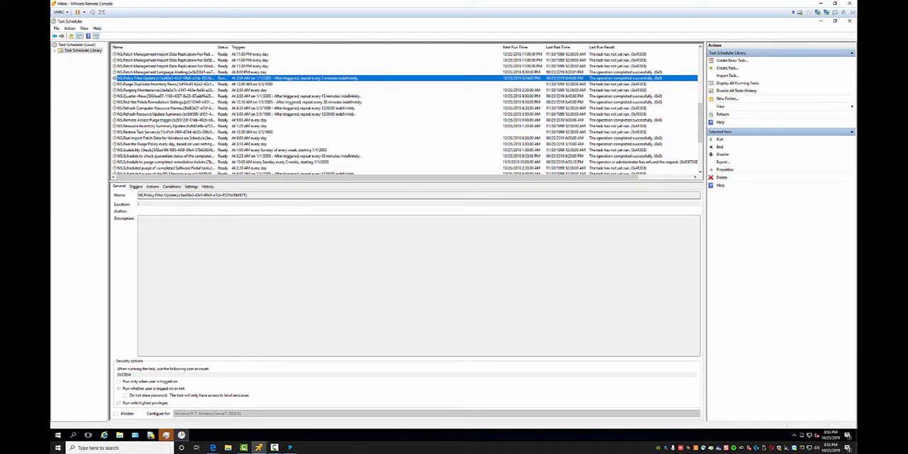
# Close all open application windows on the Altiris server.
pyautogui.click(849, 21)
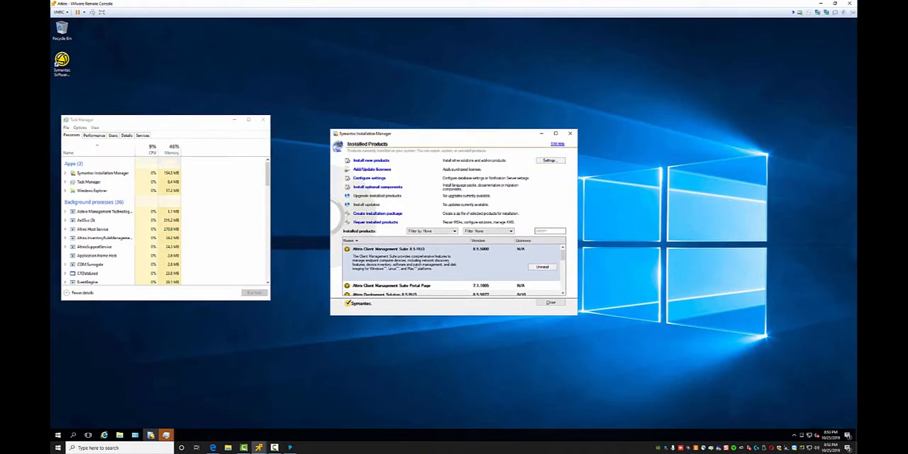
pyautogui.click(263, 120)
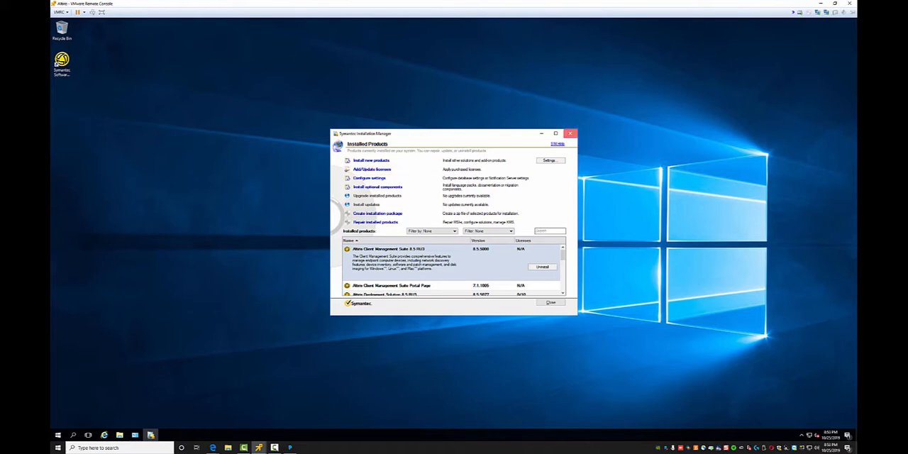
pyautogui.click(569, 133)
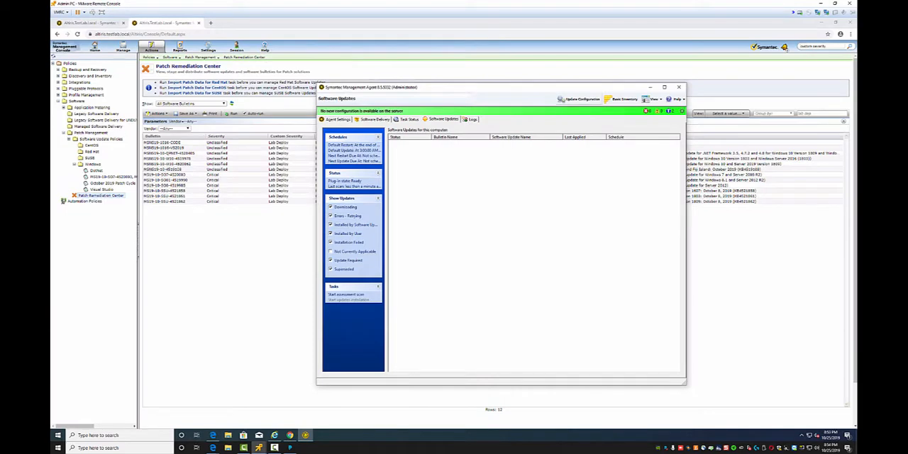
# Minimize the Admin PC's agent window and view the software updates in the Symantec Management Agent on SQL2016.
pyautogui.click(650, 87)
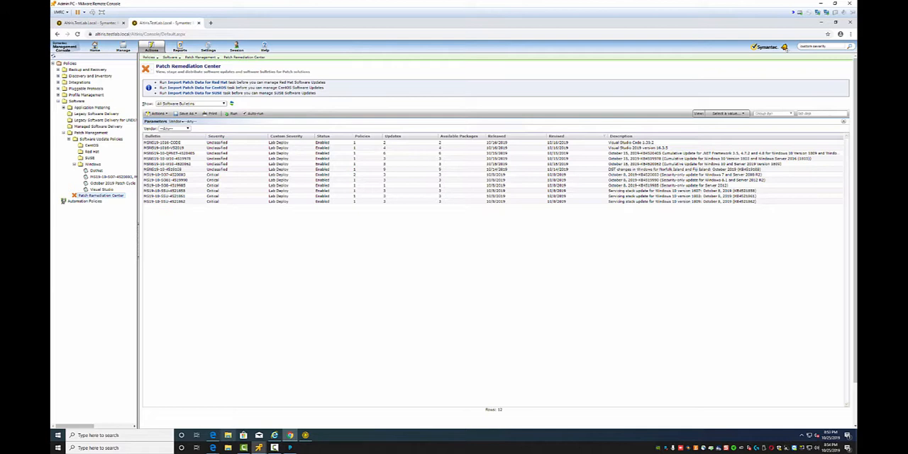
pyautogui.click(259, 447)
pyautogui.click(471, 411)
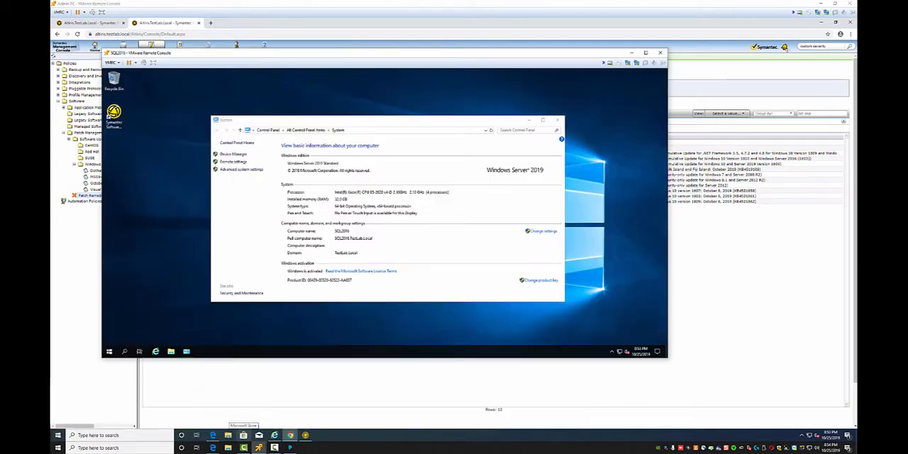
pyautogui.click(612, 351)
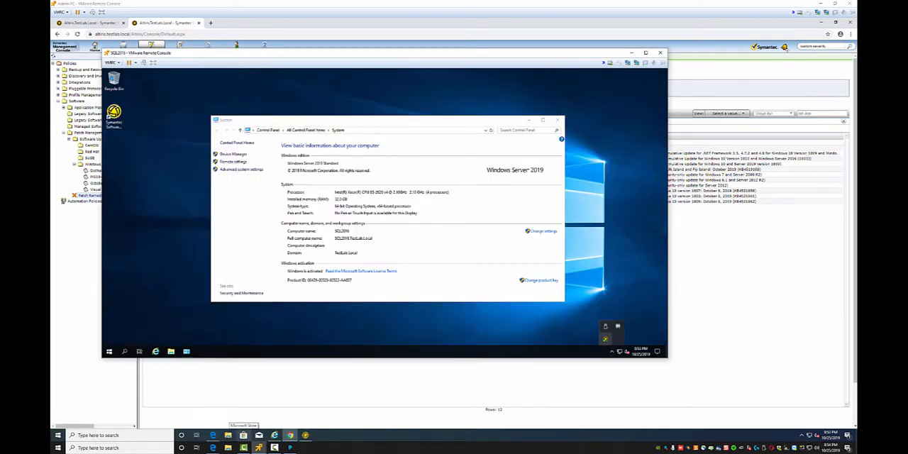
pyautogui.doubleClick(604, 339)
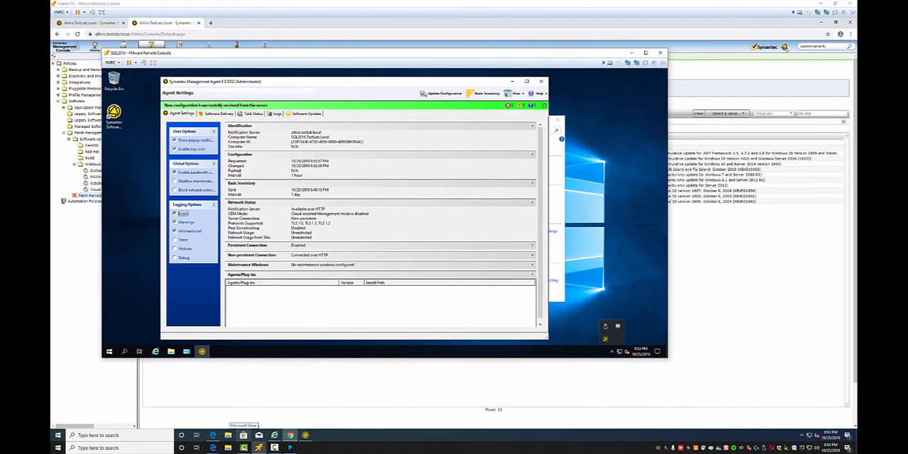
pyautogui.click(306, 113)
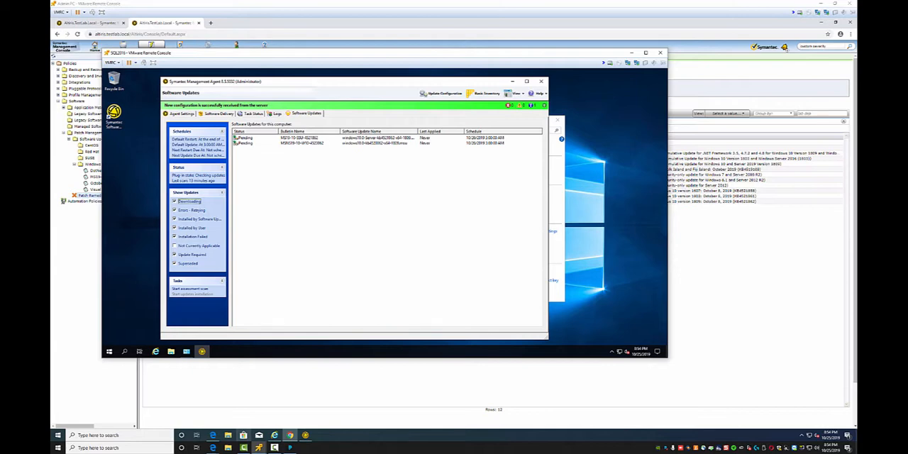
pyautogui.moveTo(359, 83); pyautogui.dragTo(454, 80)
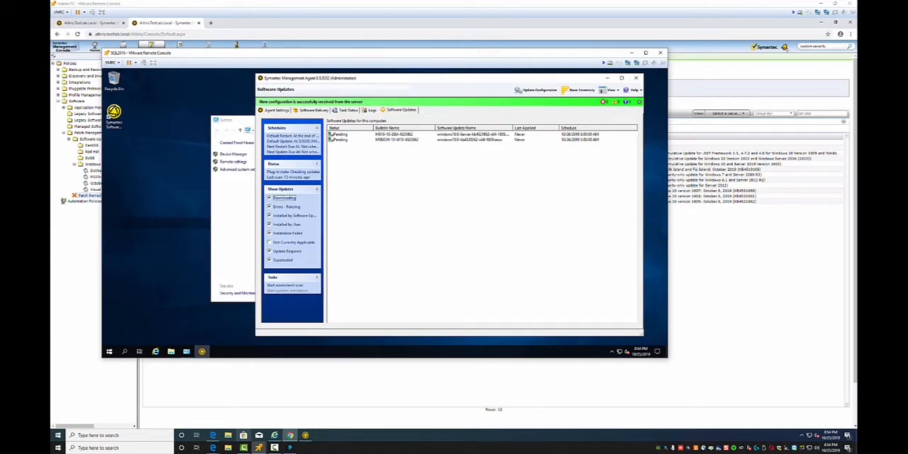
# Switch to the SQL server's console, open its Symantec Management Agent and view the task status.
pyautogui.moveTo(258, 447)
pyautogui.click(407, 412)
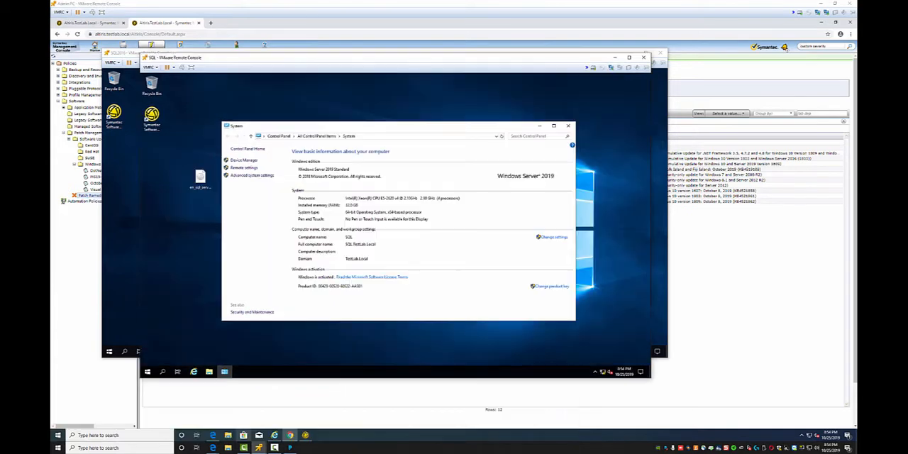
pyautogui.click(594, 371)
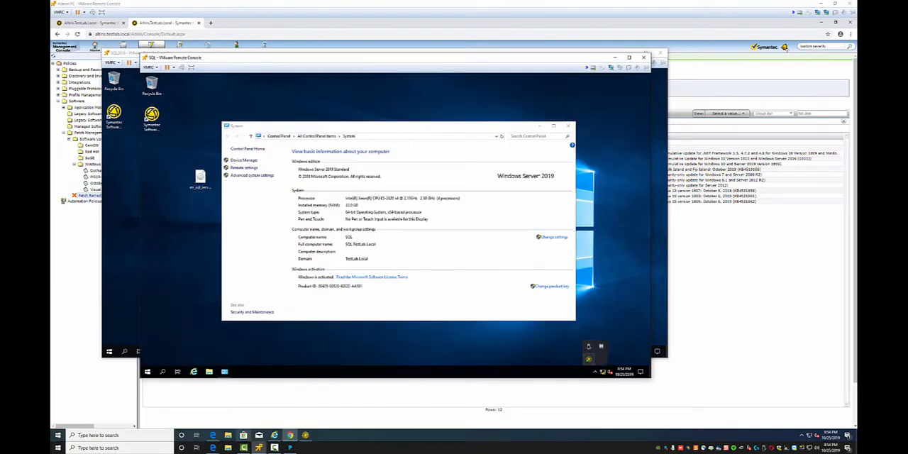
pyautogui.doubleClick(587, 358)
pyautogui.click(371, 116)
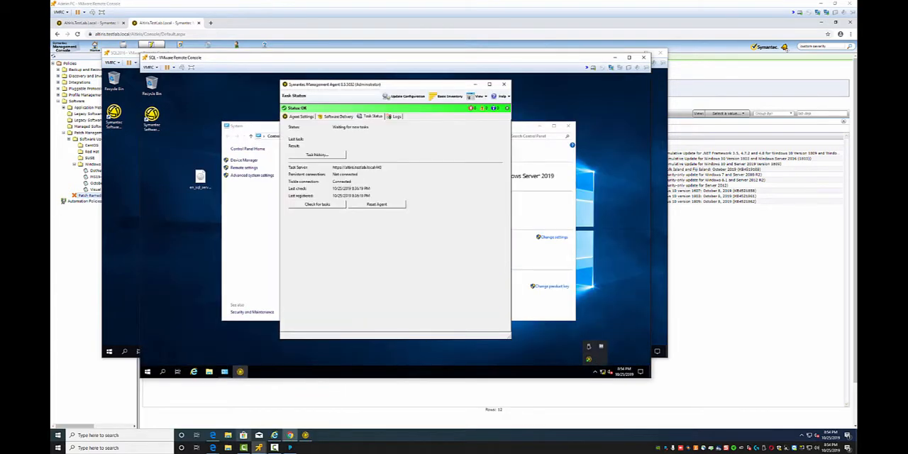
# Update the agent configuration on the SQL server and view its software updates.
pyautogui.click(337, 117)
pyautogui.click(405, 96)
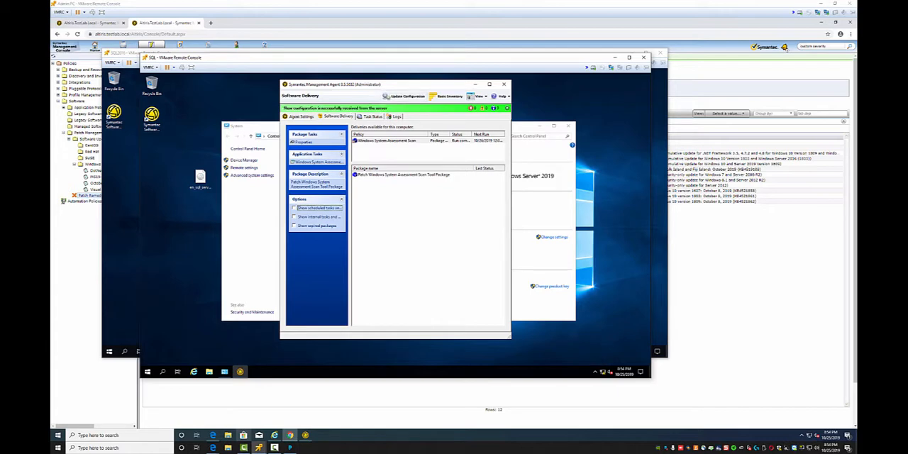
pyautogui.click(482, 96)
pyautogui.click(490, 131)
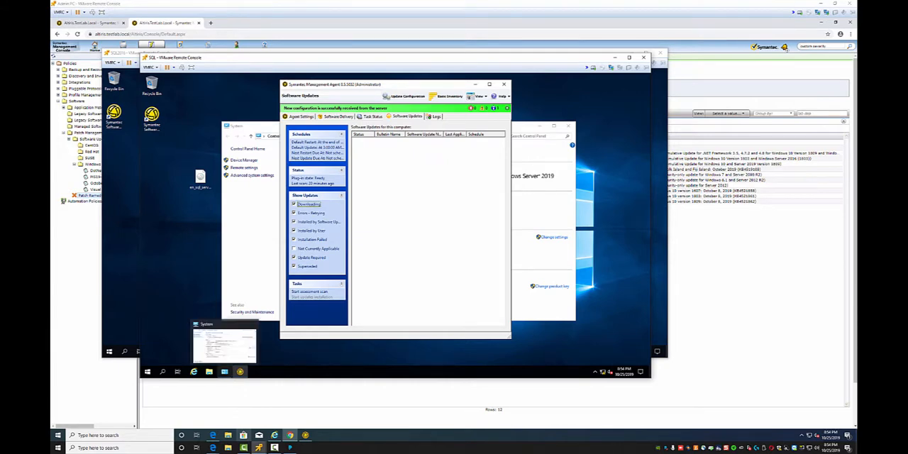
# Switch to the DC console, open its Symantec Management Agent, update the configuration and view the software updates with the side pane widened.
pyautogui.moveTo(258, 448)
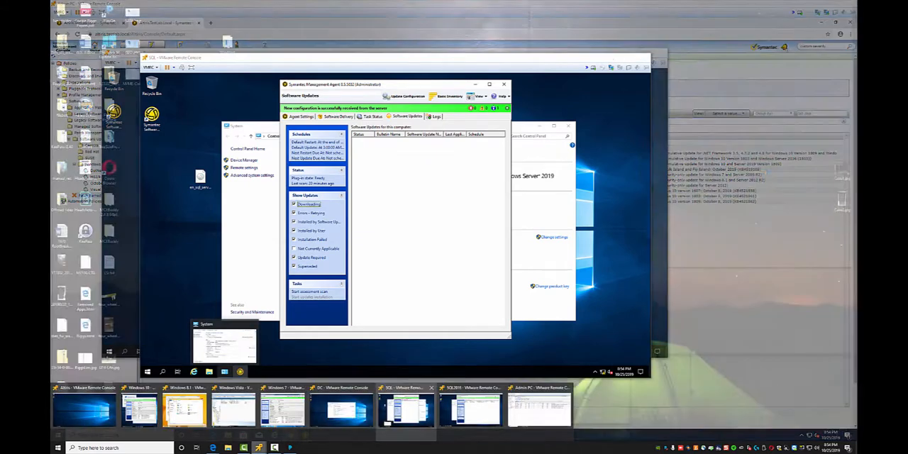
pyautogui.click(340, 408)
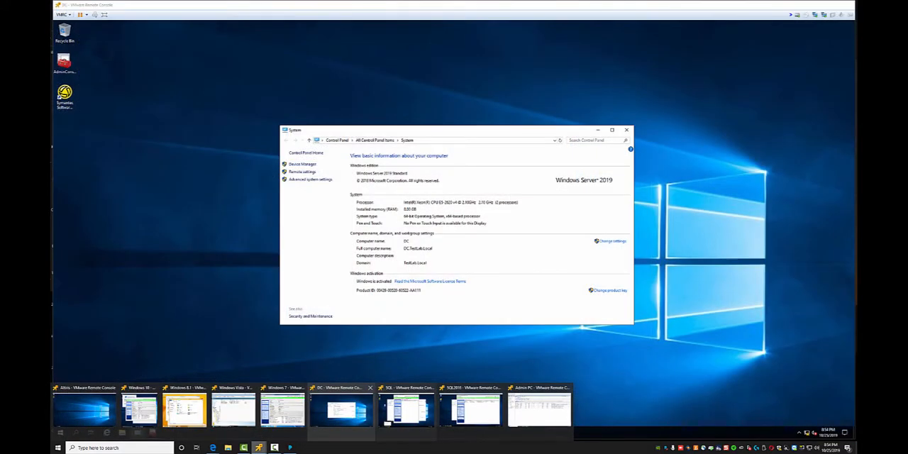
pyautogui.click(798, 432)
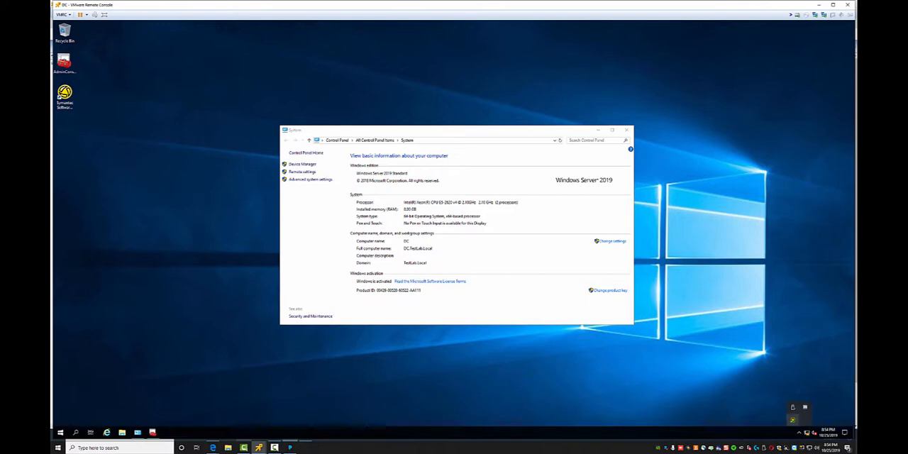
pyautogui.doubleClick(792, 419)
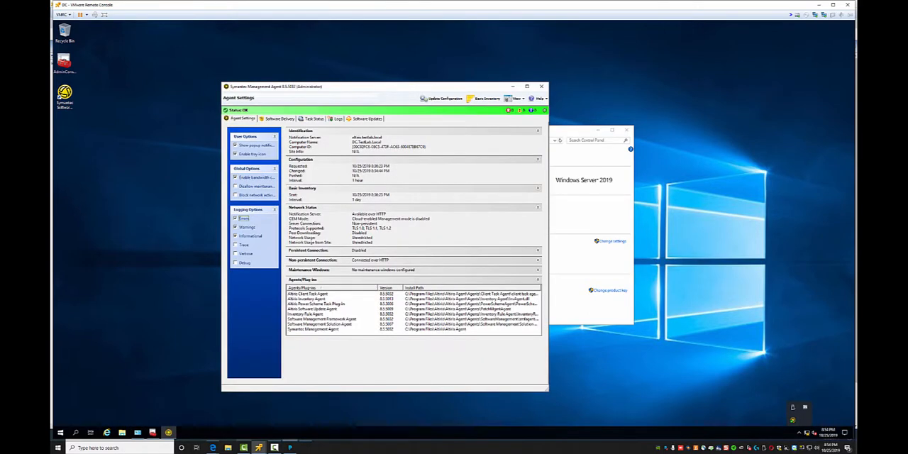
pyautogui.click(442, 99)
pyautogui.click(366, 118)
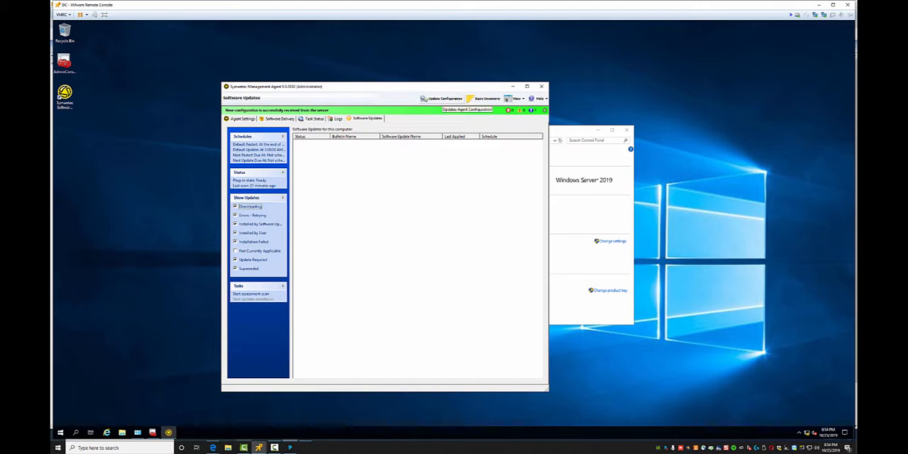
pyautogui.moveTo(291, 215); pyautogui.dragTo(341, 215)
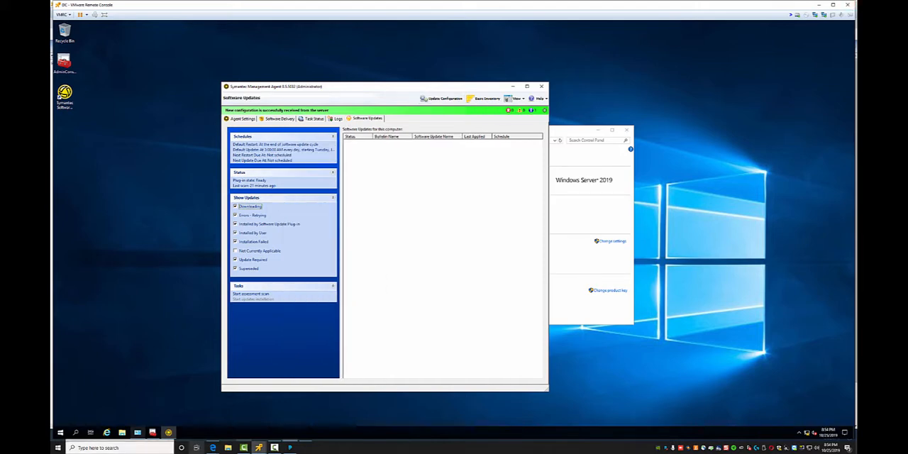
# Return to the Admin PC's console and examine the Purging Maintenance settings, including resource event data and report data snapshot purging.
pyautogui.moveTo(137, 432)
pyautogui.click(258, 447)
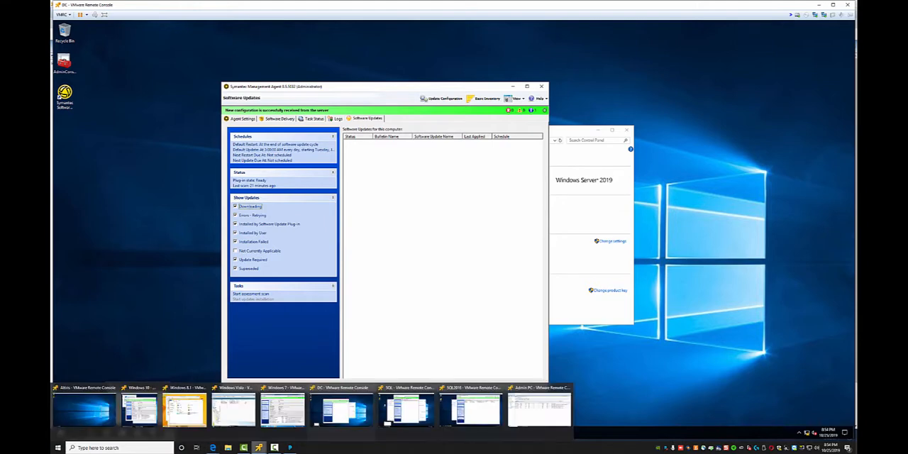
pyautogui.click(539, 413)
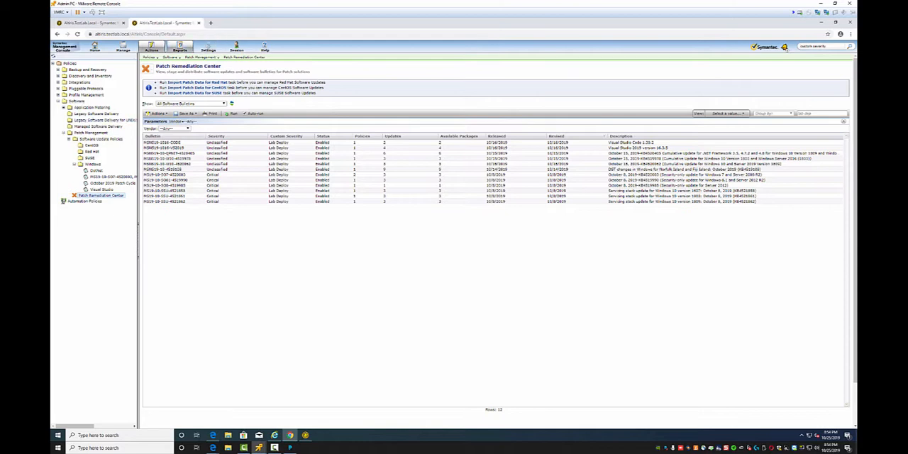
pyautogui.click(208, 48)
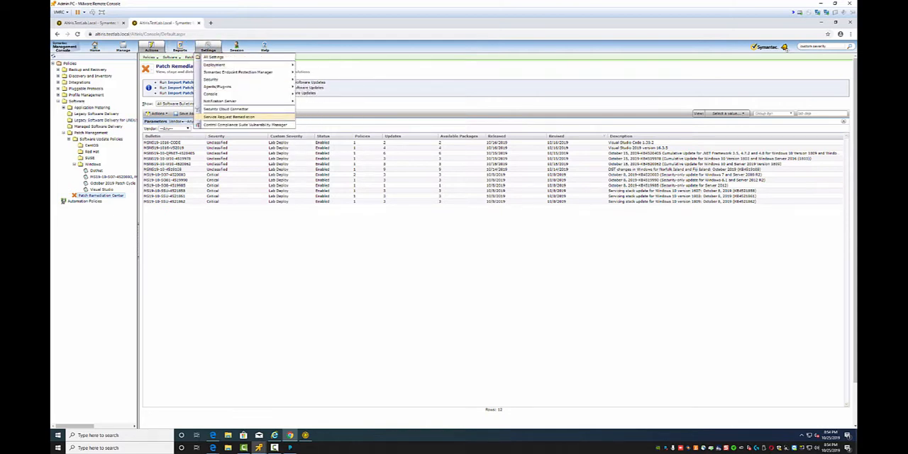
pyautogui.moveTo(224, 101)
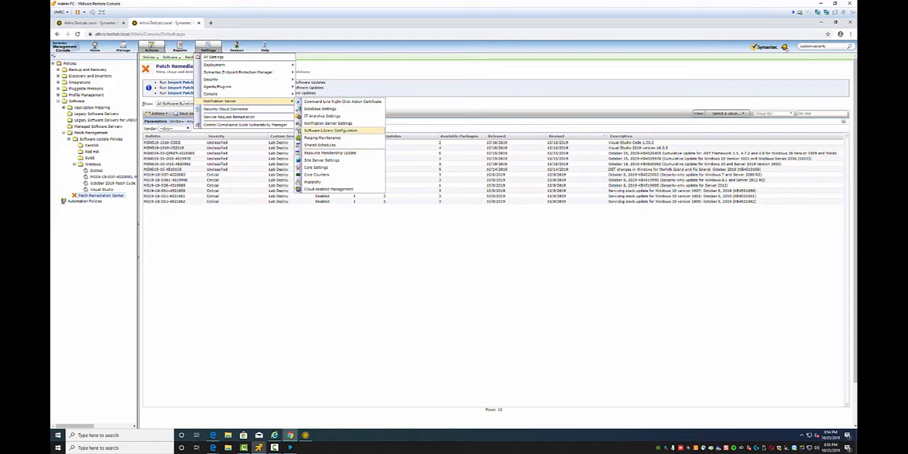
pyautogui.click(322, 138)
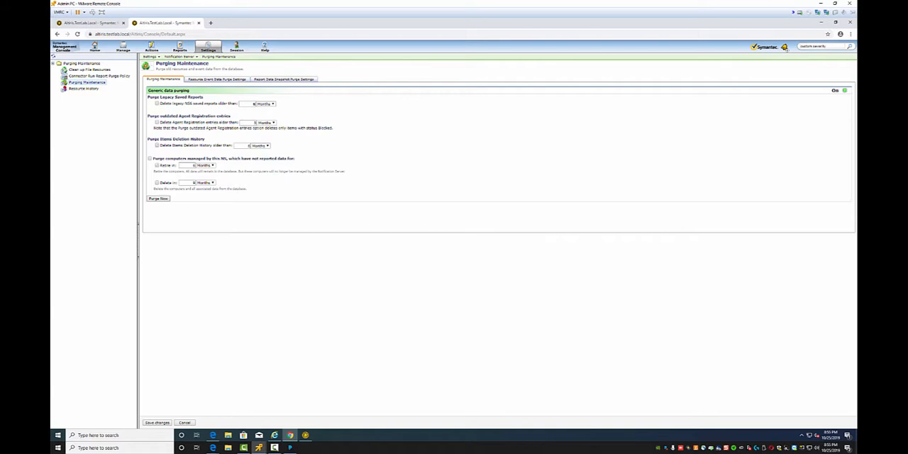
pyautogui.click(216, 79)
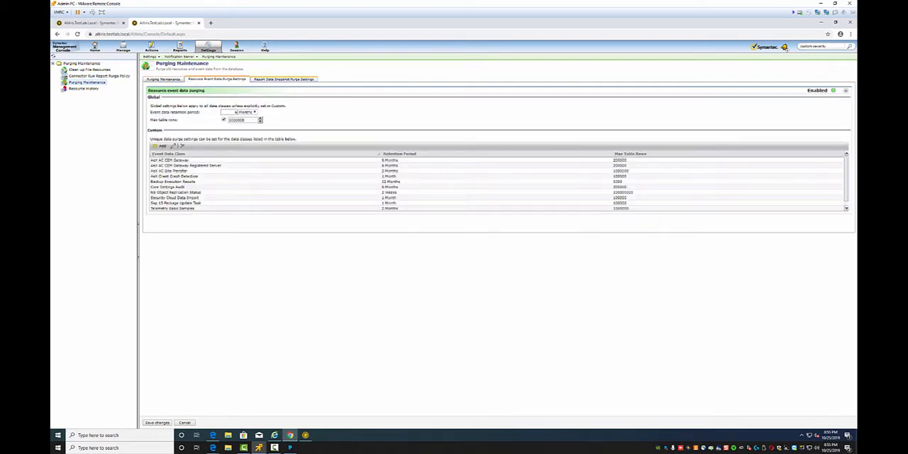
pyautogui.click(284, 79)
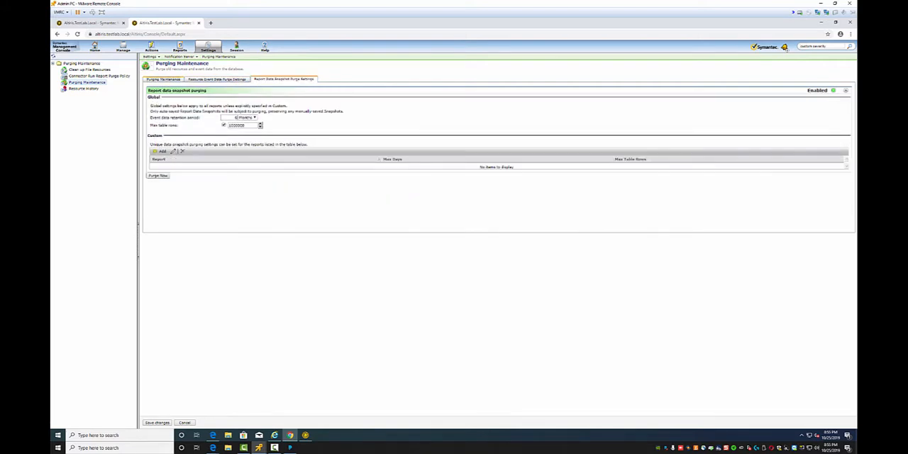
# Enable the Retire option in the generic data purging settings, save the changes and view the Resource History settings.
pyautogui.click(164, 79)
pyautogui.click(157, 422)
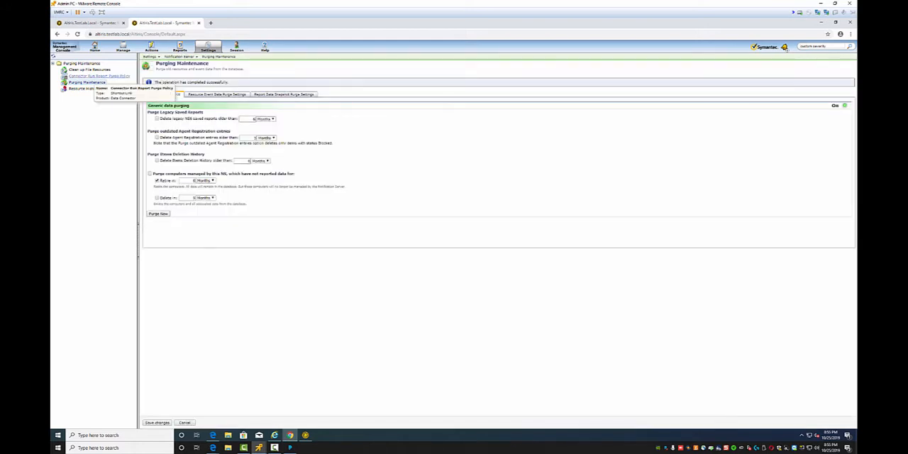
pyautogui.click(83, 88)
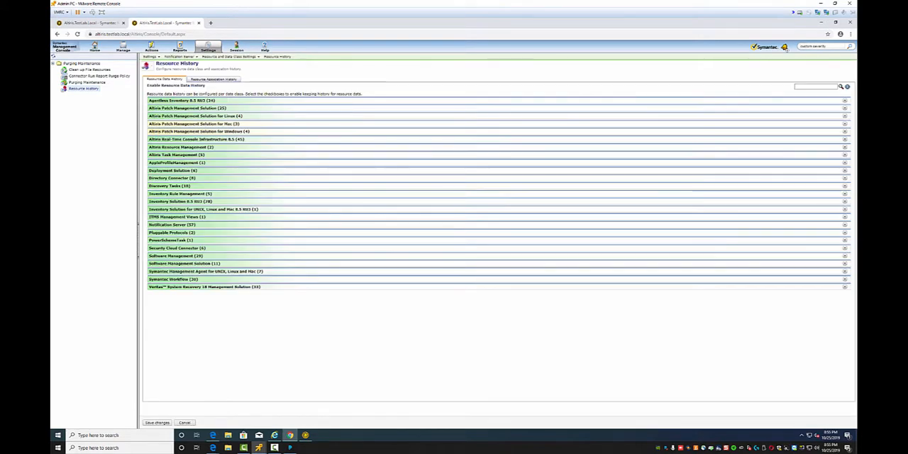
# Go to Jobs and Tasks and open the Update The 'All Computers' Filter task among the Notification Server samples.
pyautogui.click(123, 48)
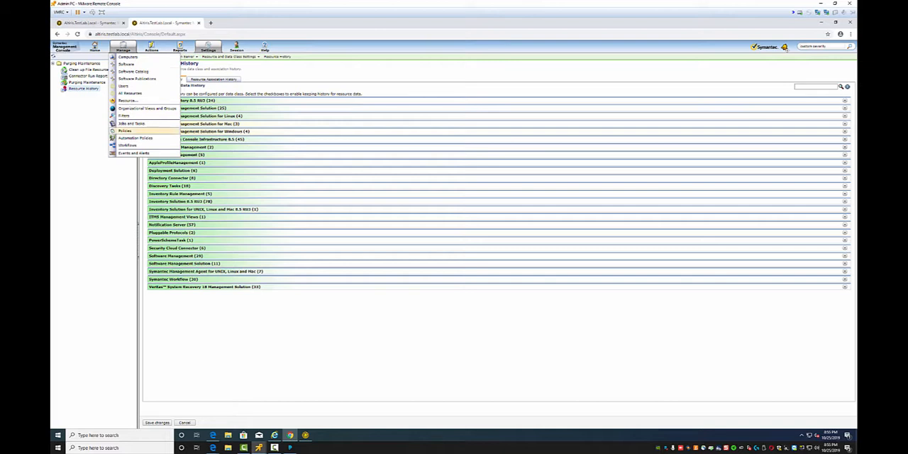
pyautogui.click(132, 123)
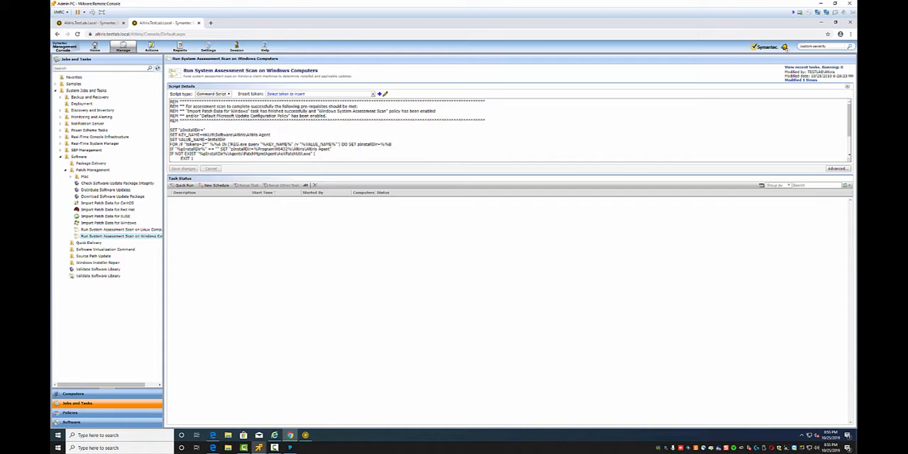
pyautogui.click(65, 170)
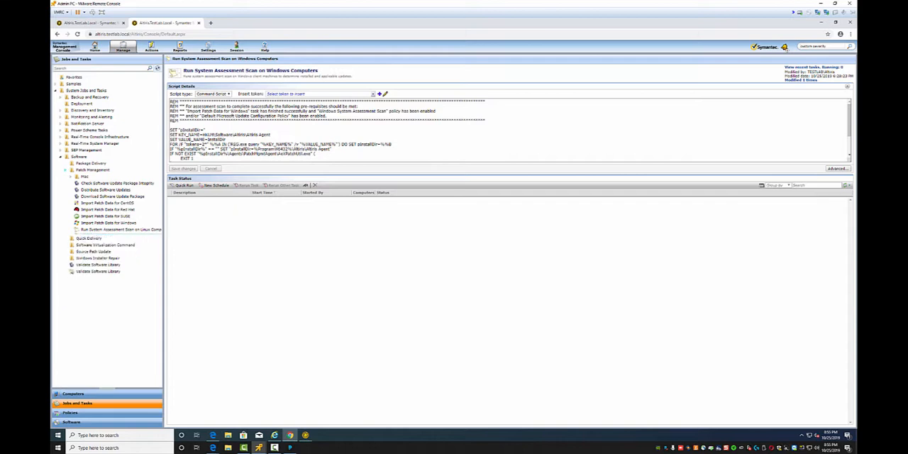
pyautogui.click(60, 156)
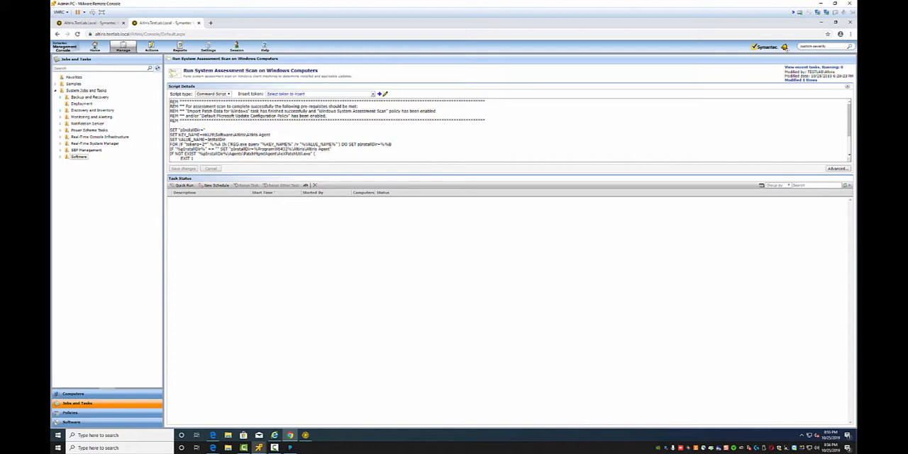
pyautogui.click(56, 84)
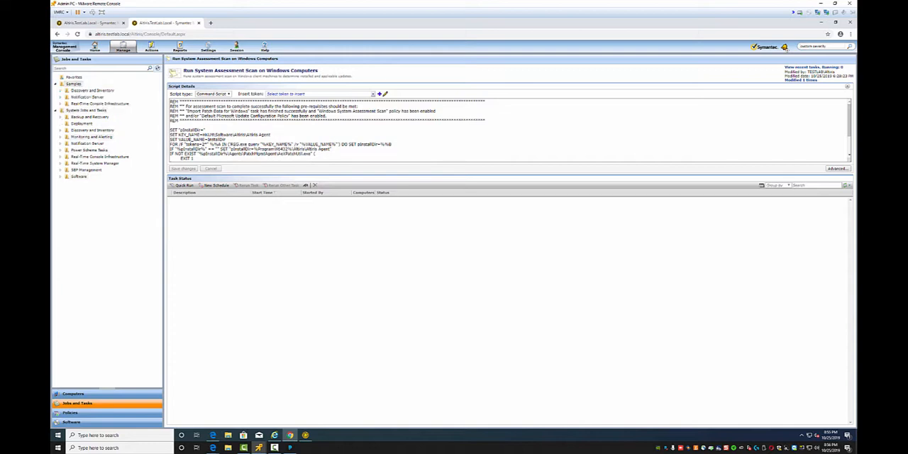
pyautogui.click(60, 97)
pyautogui.click(60, 91)
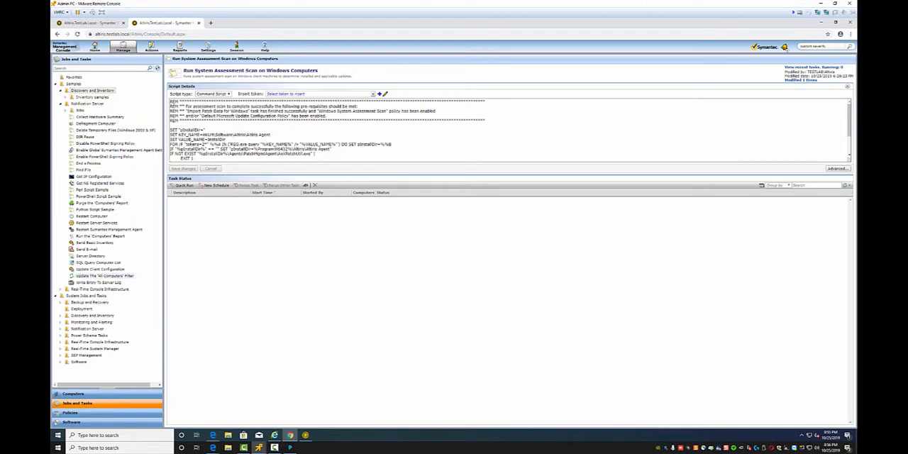
pyautogui.click(104, 276)
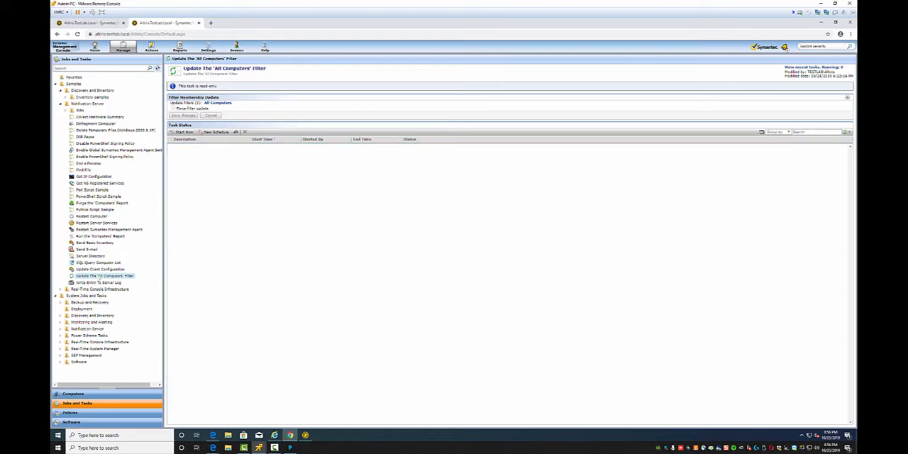
# Clone the Update The 'All Computers' Filter task under the name "Update Lab Filters Filter".
pyautogui.rightClick(101, 276)
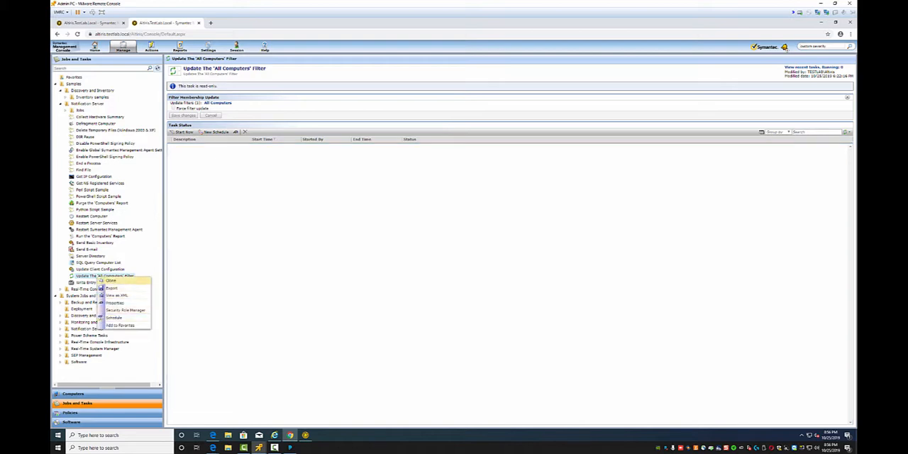
pyautogui.click(111, 281)
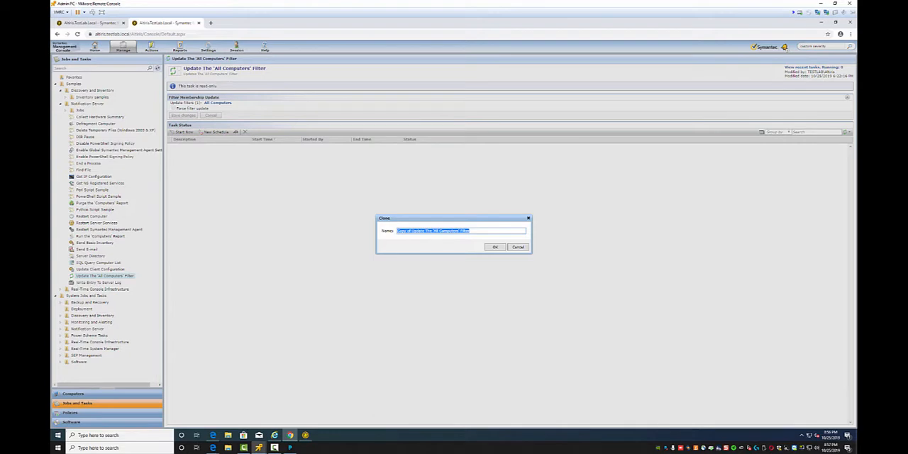
pyautogui.click(401, 230)
pyautogui.moveTo(397, 230); pyautogui.dragTo(412, 231)
pyautogui.press('BackSpace')
pyautogui.moveTo(410, 230); pyautogui.dragTo(444, 231)
pyautogui.write('Lab IE')
pyautogui.write('rs')
pyautogui.press('Return')
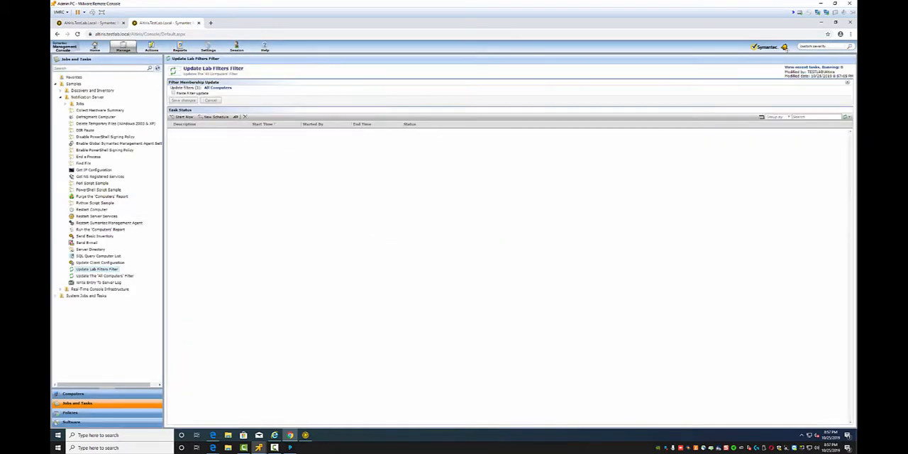
# Add the Windows 10 filter to the cloned task's filters, enable Force filter update and save the task.
pyautogui.click(218, 87)
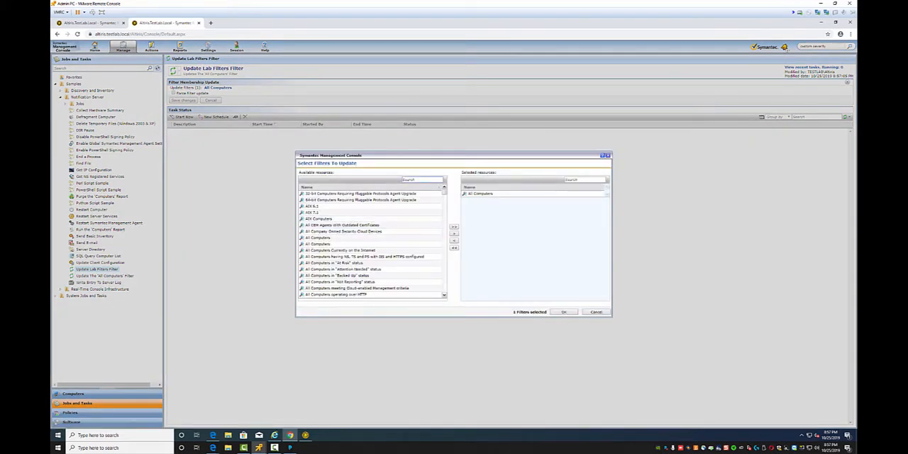
pyautogui.write('window')
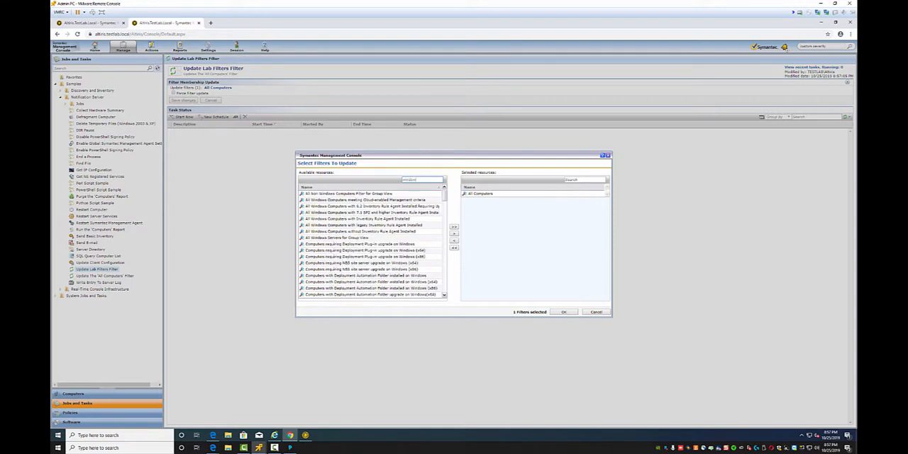
pyautogui.write('s 10')
pyautogui.doubleClick(317, 194)
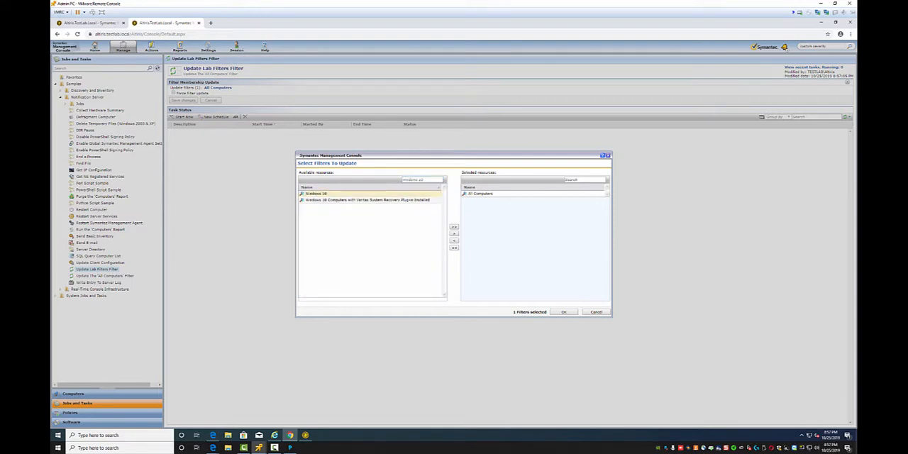
pyautogui.click(422, 180)
pyautogui.write('window')
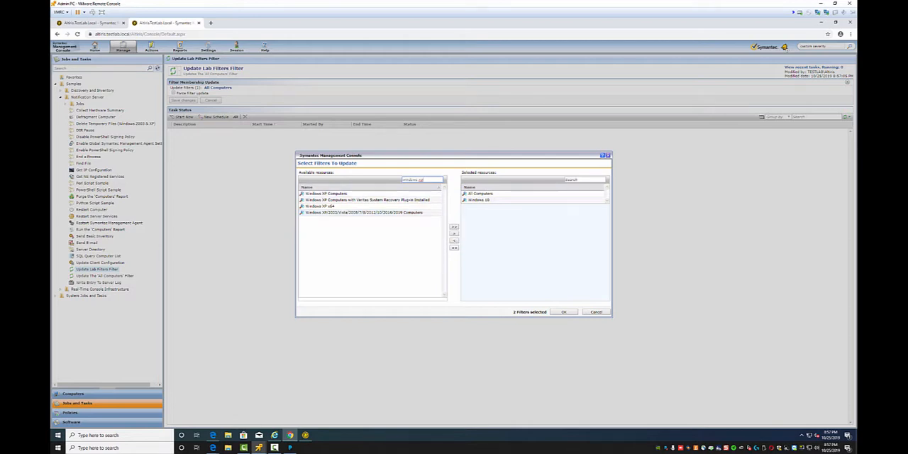
pyautogui.click(595, 312)
pyautogui.click(563, 312)
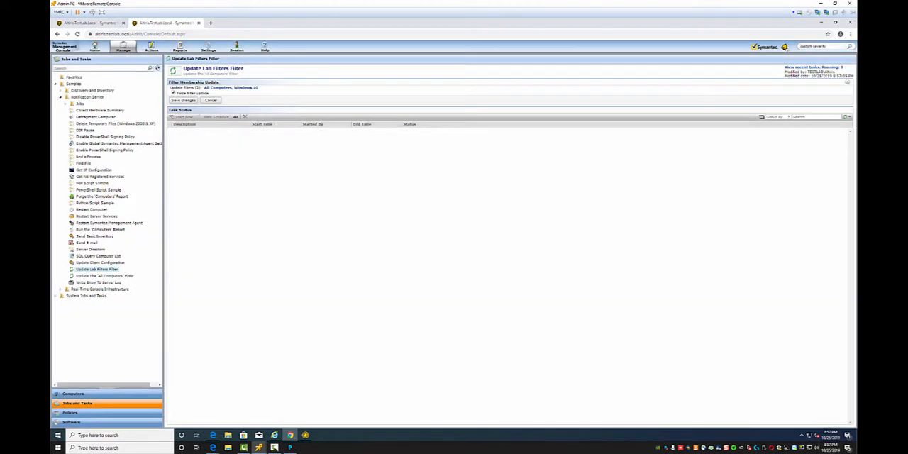
pyautogui.click(183, 100)
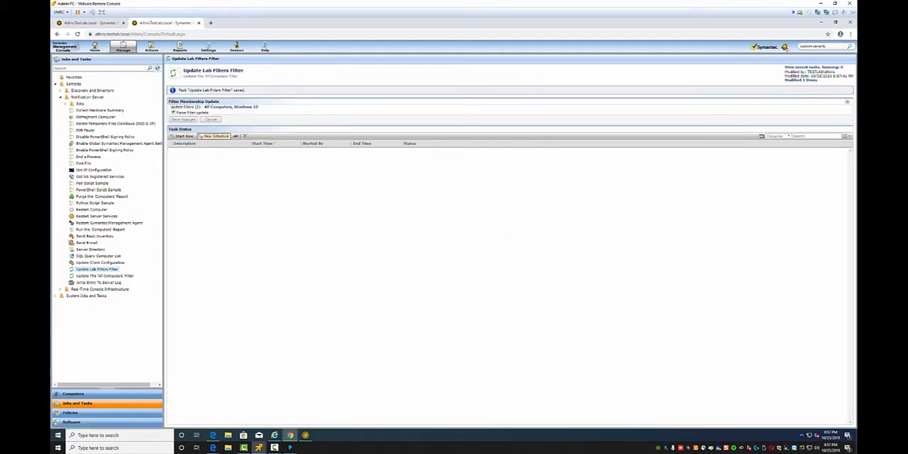
# Fill in a new schedule for the Update Lab Filters task repeating every 4 hours with Force filter update, and cancel it.
pyautogui.click(216, 136)
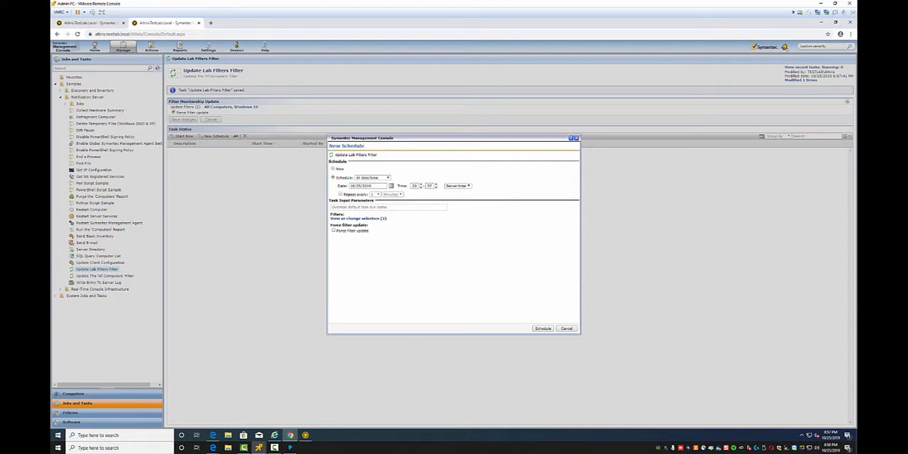
pyautogui.click(340, 193)
pyautogui.click(394, 194)
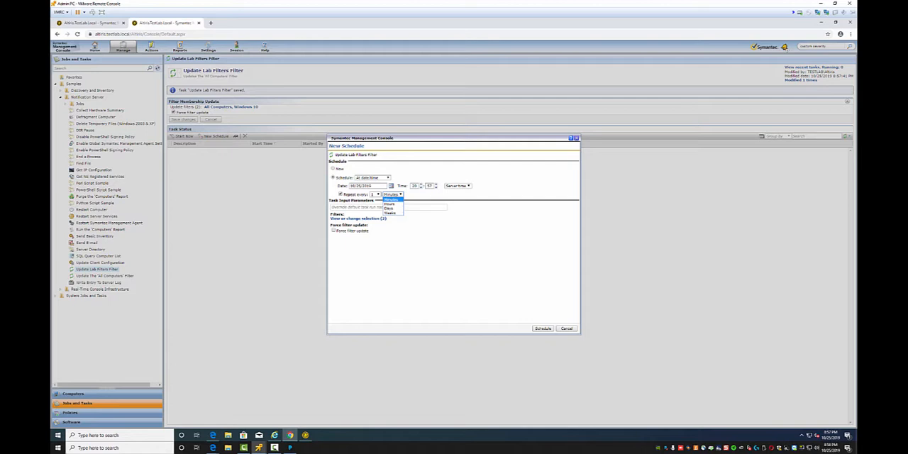
pyautogui.click(375, 194)
pyautogui.click(375, 193)
pyautogui.click(375, 194)
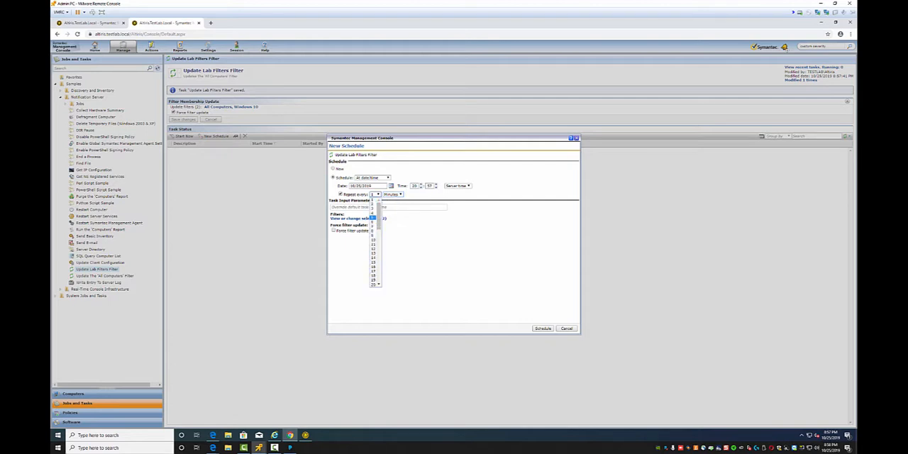
pyautogui.click(373, 217)
pyautogui.click(393, 194)
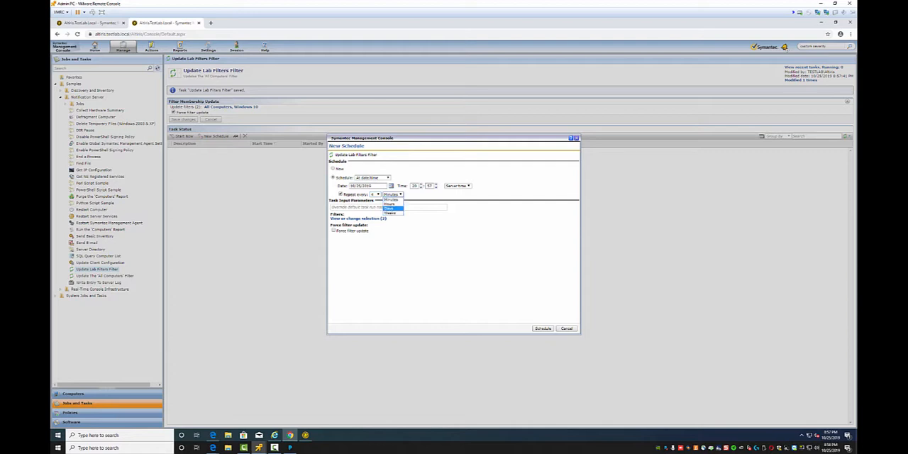
pyautogui.click(390, 203)
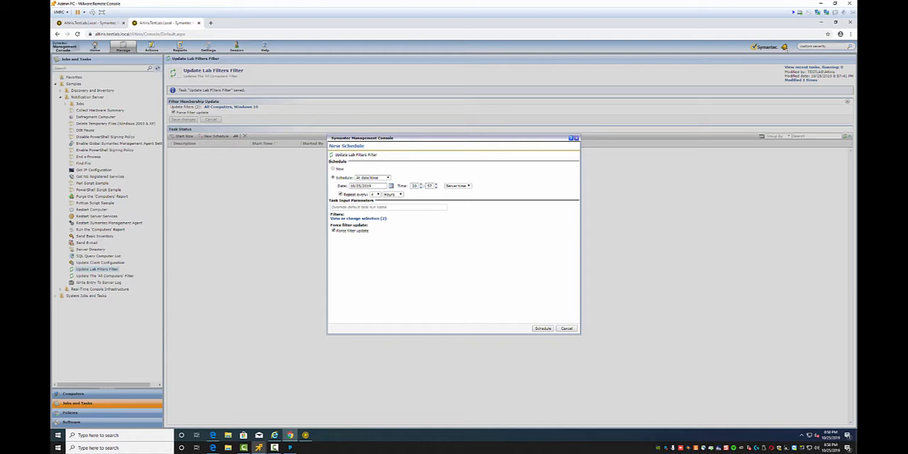
pyautogui.click(565, 329)
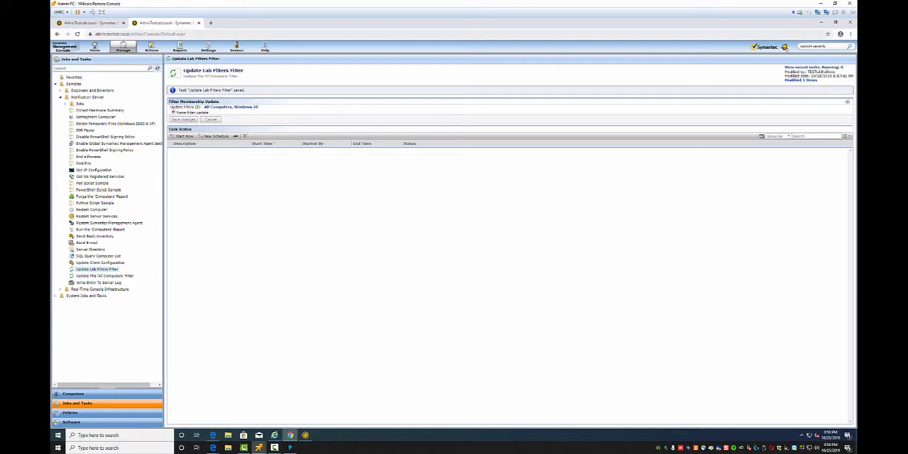
# View the Software page and go to Automation Policies to look through the list of scheduled policies.
pyautogui.click(123, 47)
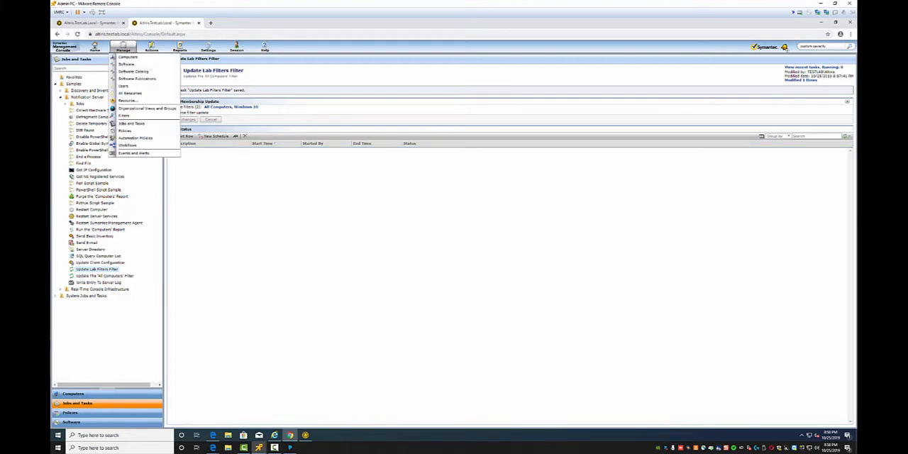
pyautogui.click(128, 64)
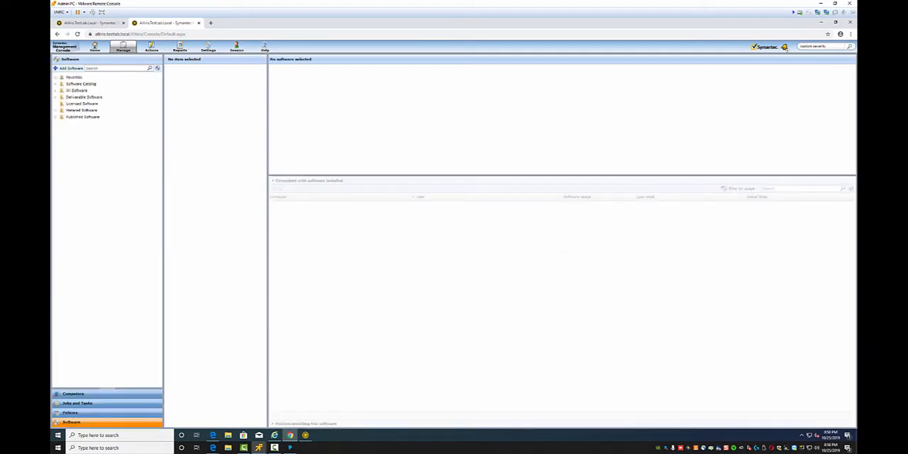
pyautogui.click(122, 47)
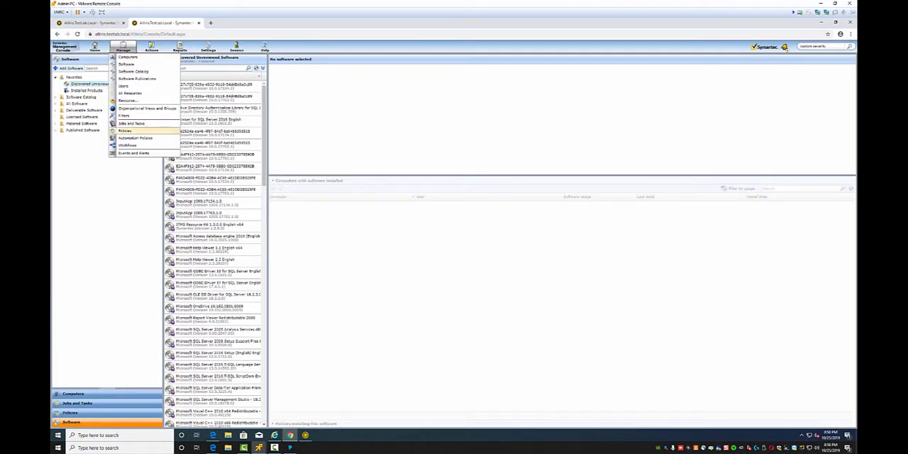
pyautogui.click(135, 137)
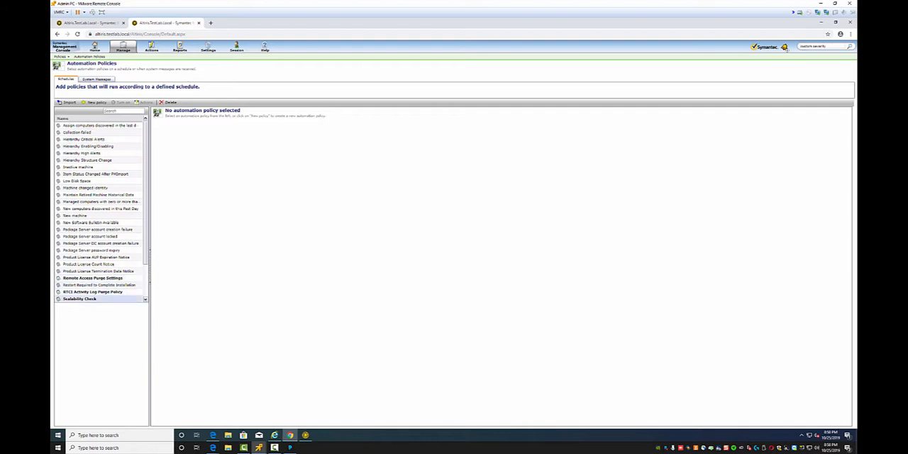
pyautogui.scroll(-2, 100, 273)
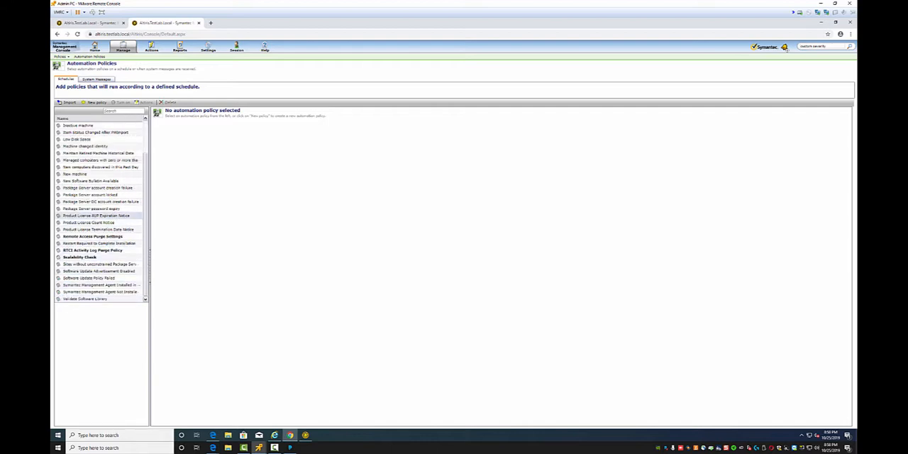
pyautogui.scroll(2, 99, 212)
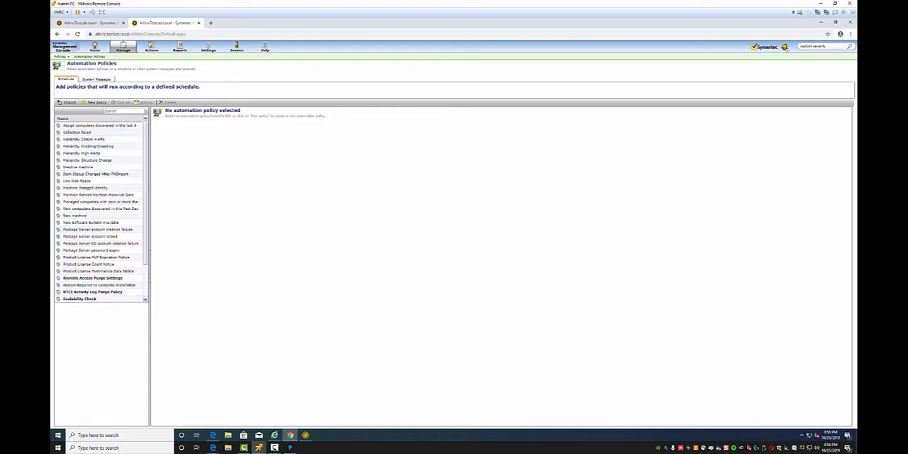
# In Endpoint Management Workspaces, view the asset statuses available for the DC endpoint and close the workspace without applying a change.
pyautogui.click(94, 48)
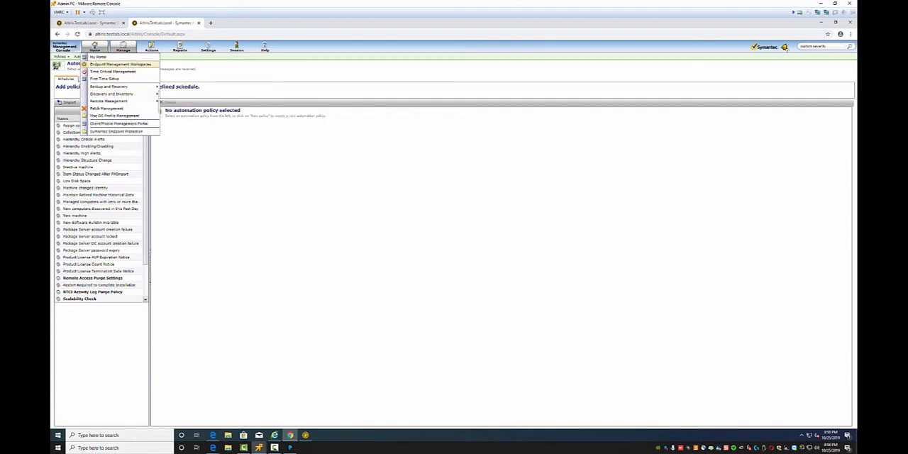
pyautogui.click(117, 64)
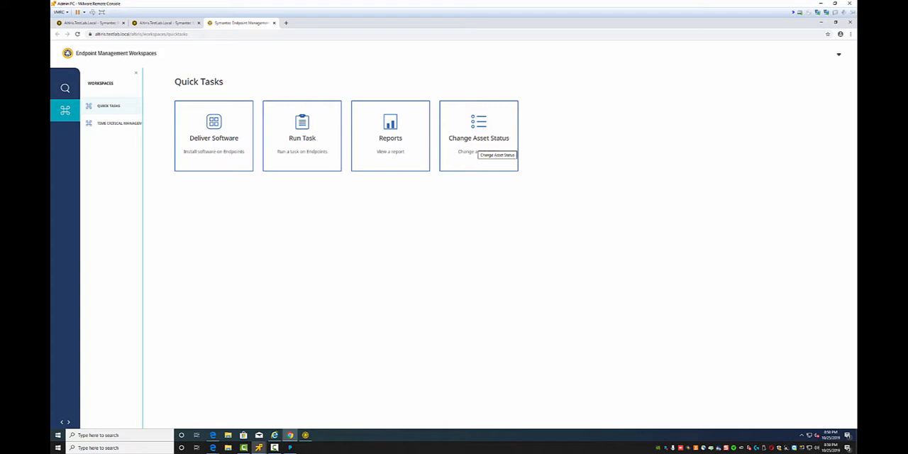
pyautogui.click(480, 153)
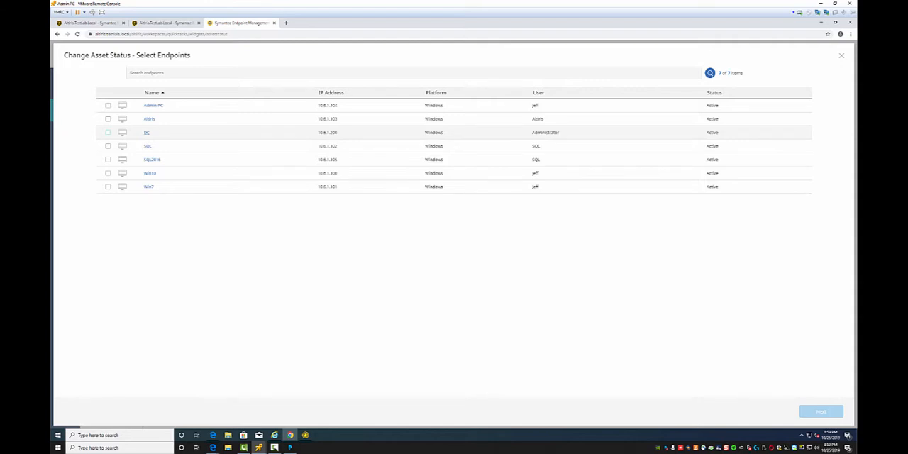
pyautogui.click(108, 133)
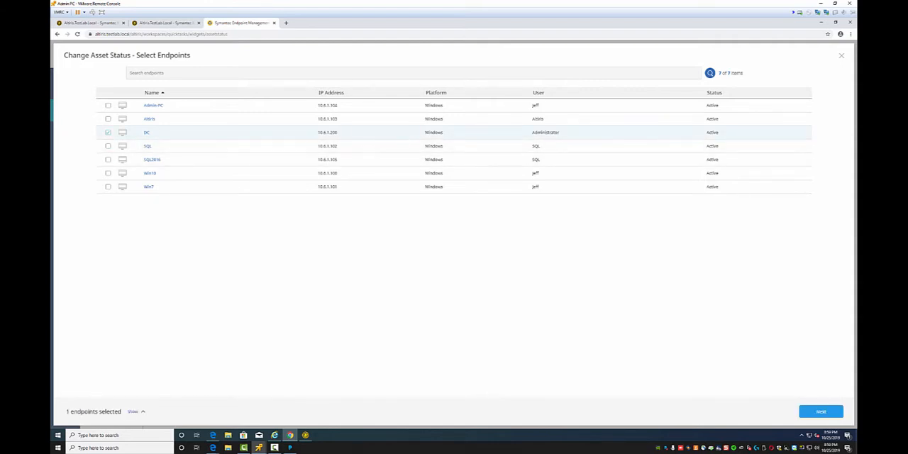
pyautogui.click(820, 412)
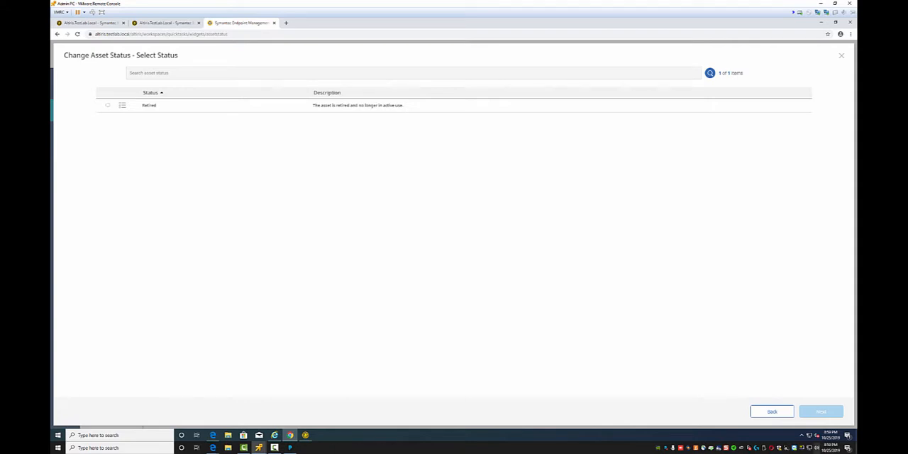
pyautogui.click(772, 411)
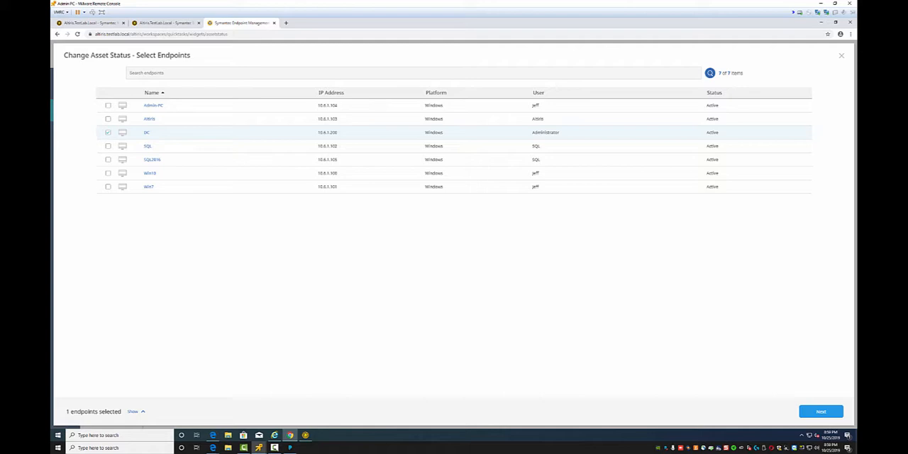
pyautogui.moveTo(258, 447)
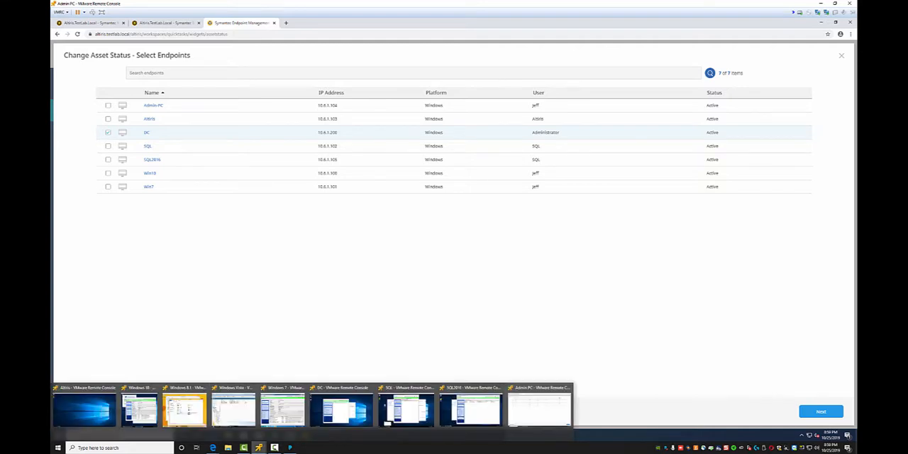
pyautogui.click(273, 23)
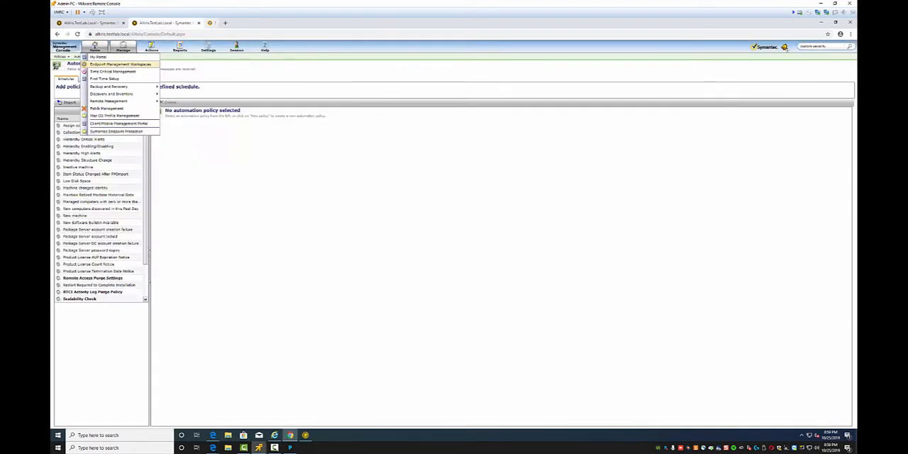
# Go to the Computers view and open the data classes of the DC computer in Resource Manager.
pyautogui.click(128, 57)
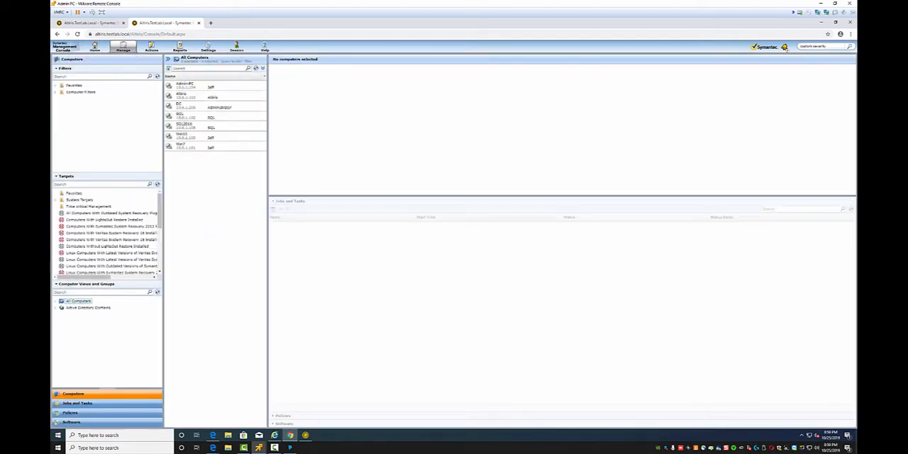
pyautogui.click(205, 106)
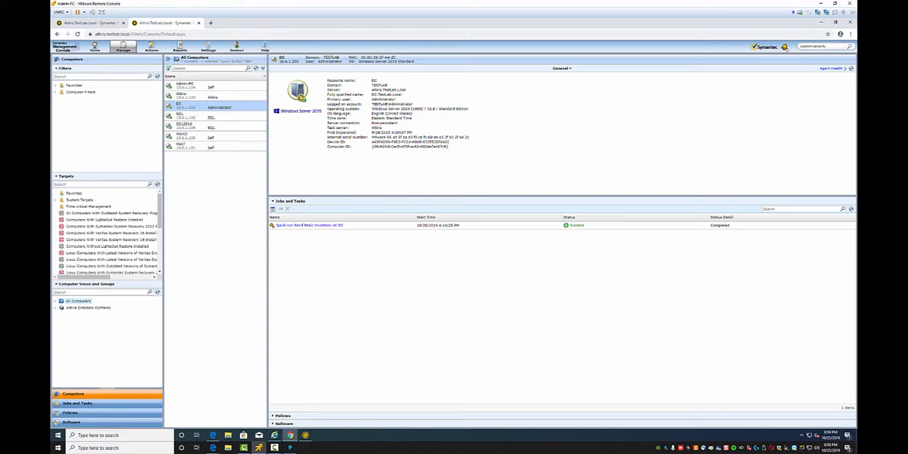
pyautogui.doubleClick(205, 107)
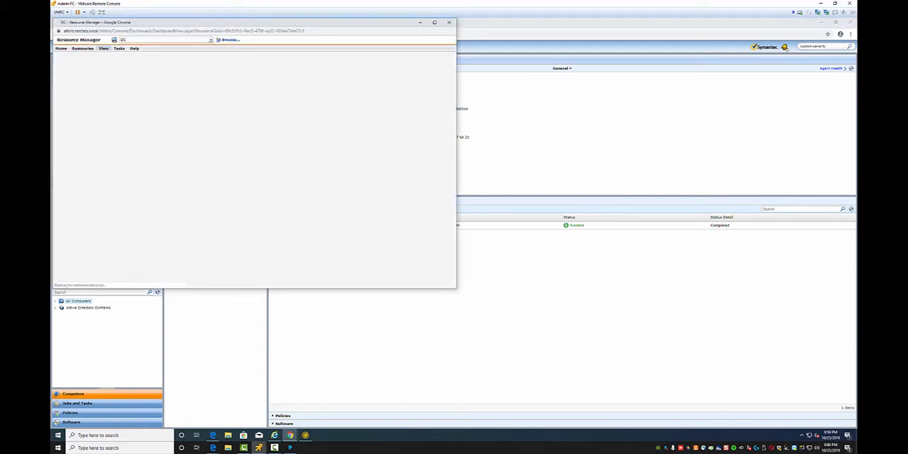
pyautogui.click(103, 48)
pyautogui.click(108, 56)
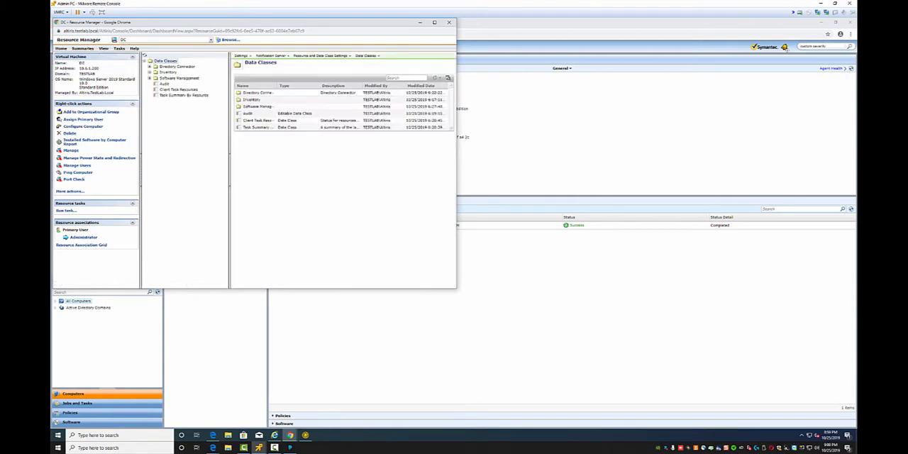
# Examine DC's Basic Inventory classes, including Identification, Client Agent, Client Status, Discovery and Machine Usage, close Resource Manager and refresh the computer list.
pyautogui.click(149, 73)
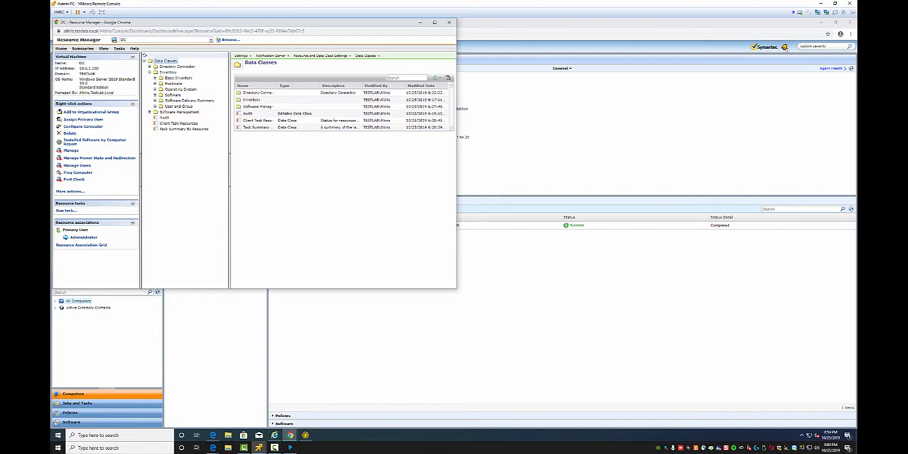
pyautogui.click(154, 78)
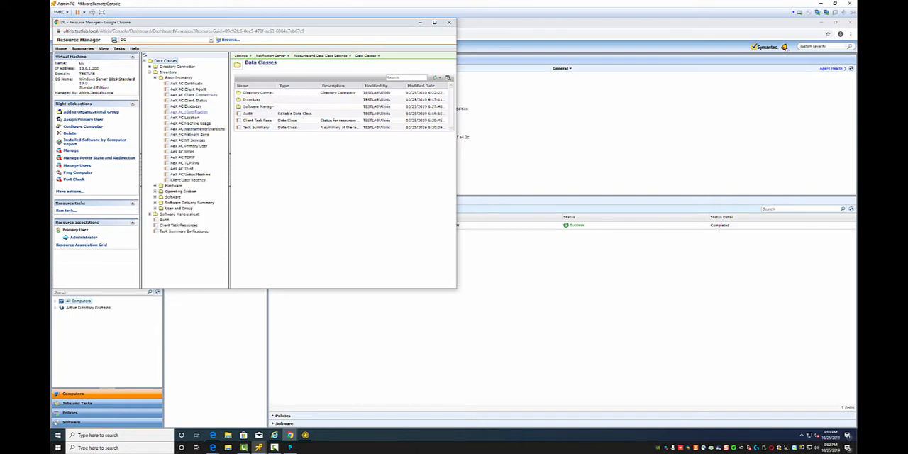
pyautogui.click(189, 112)
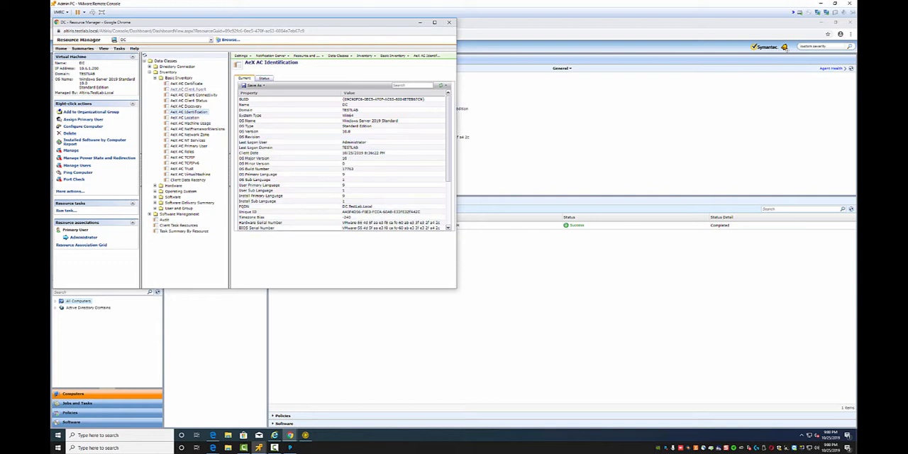
pyautogui.click(188, 90)
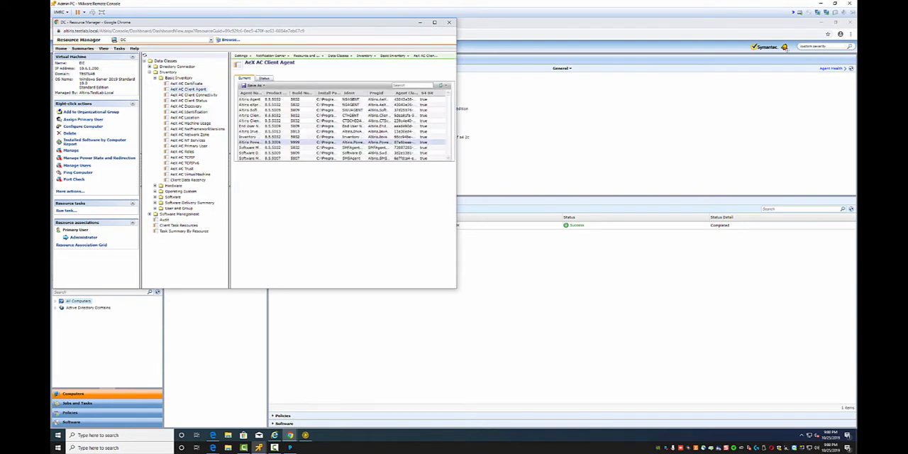
pyautogui.click(194, 95)
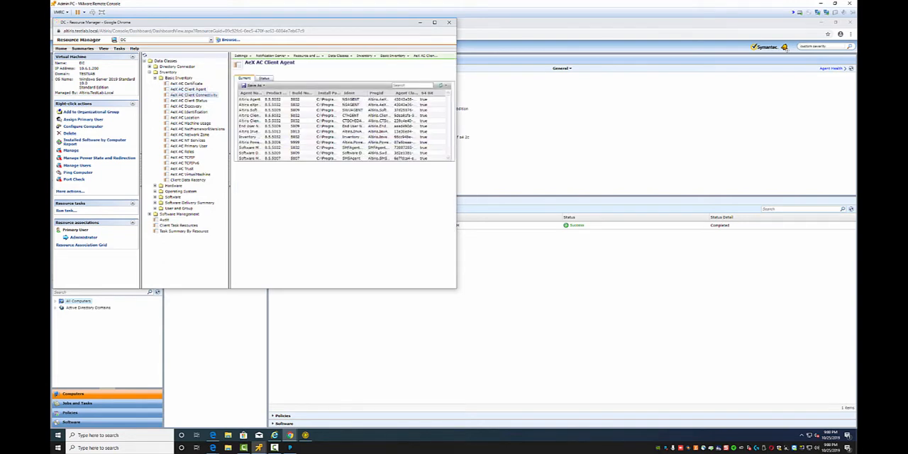
pyautogui.click(188, 101)
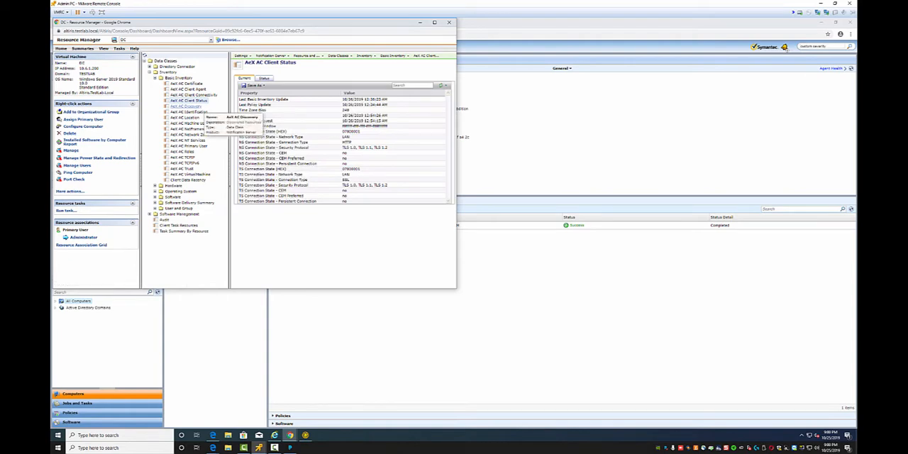
pyautogui.click(186, 105)
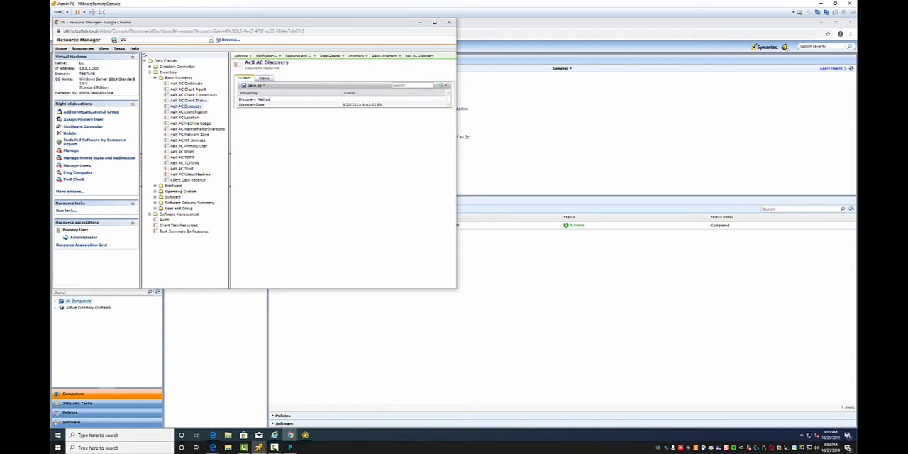
pyautogui.click(190, 123)
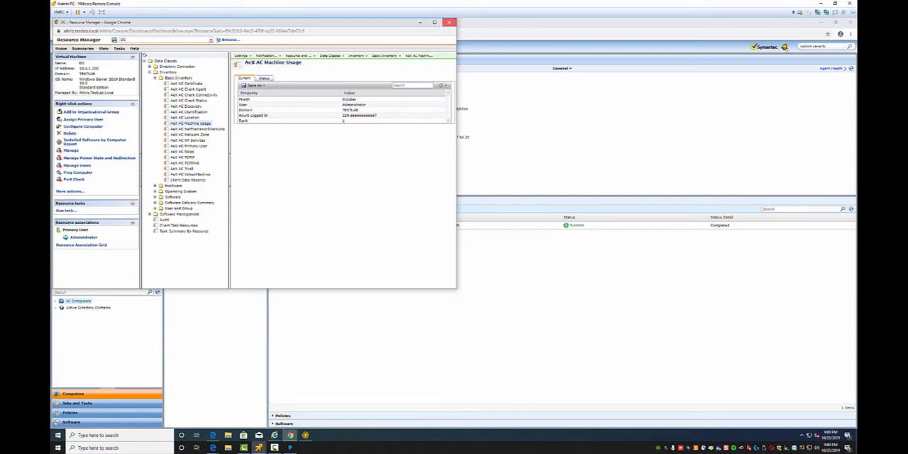
pyautogui.click(448, 22)
pyautogui.click(256, 68)
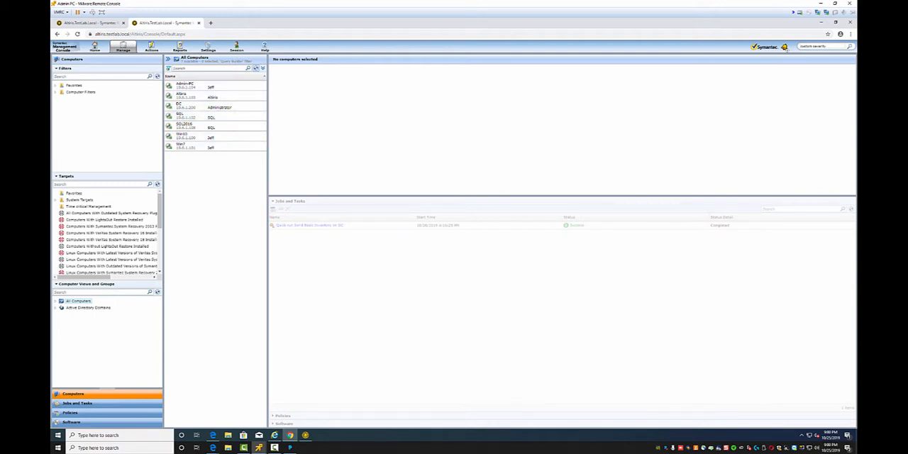
# Open the Real-Time System Manager portal and select Admin-PC as the computer resource to manage.
pyautogui.click(95, 46)
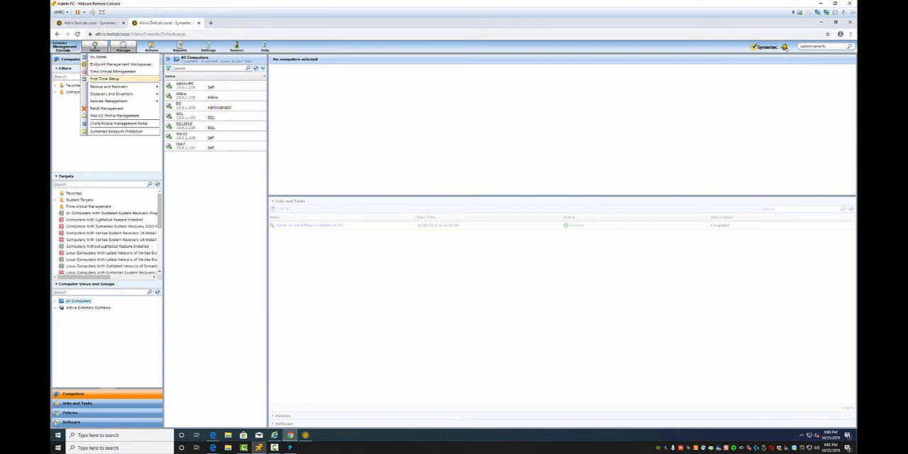
pyautogui.moveTo(113, 94)
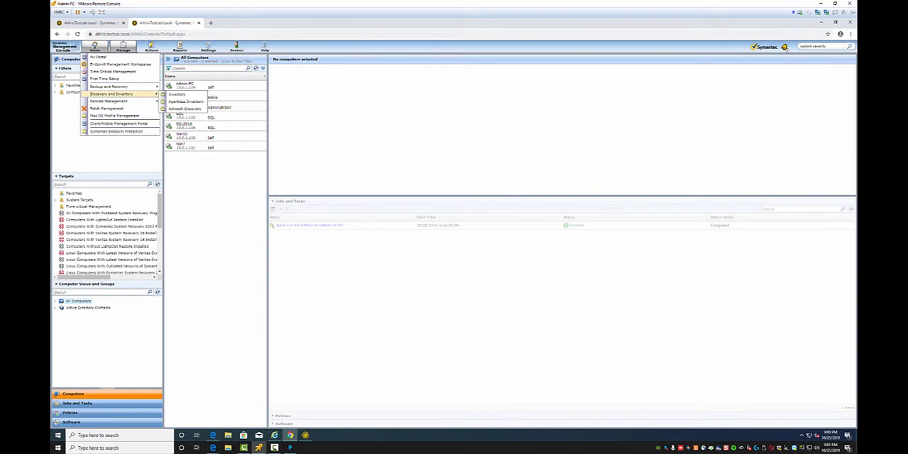
pyautogui.click(195, 101)
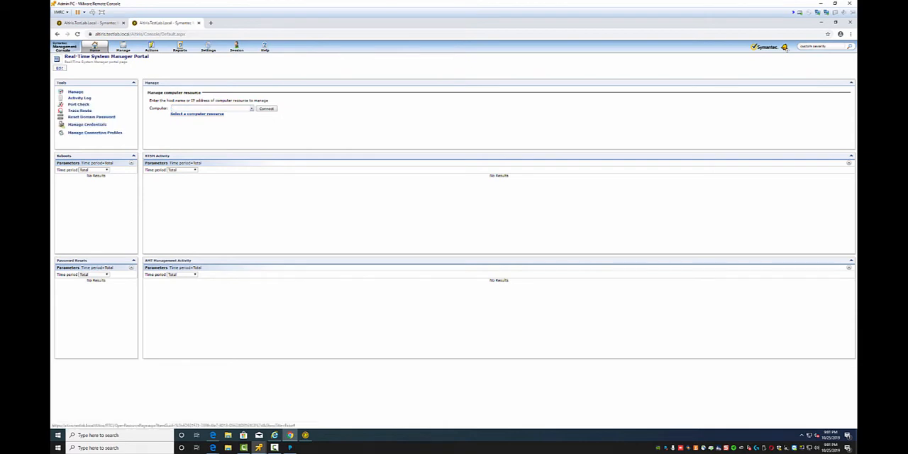
pyautogui.click(197, 114)
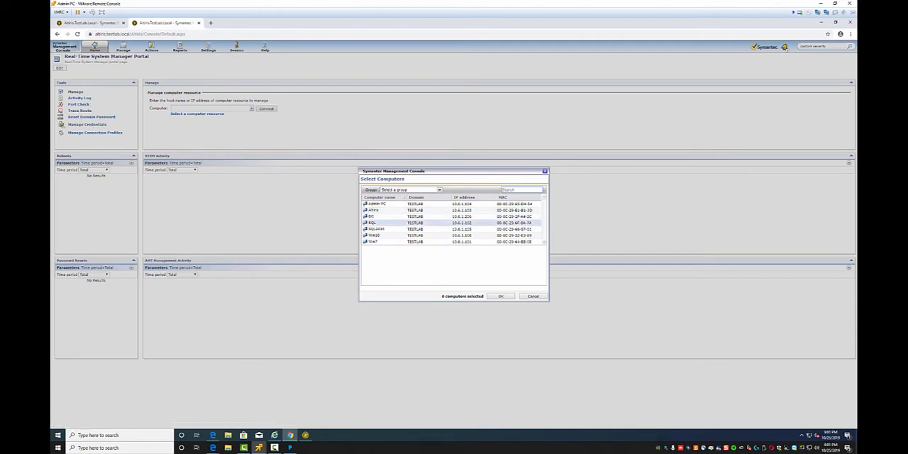
pyautogui.doubleClick(374, 204)
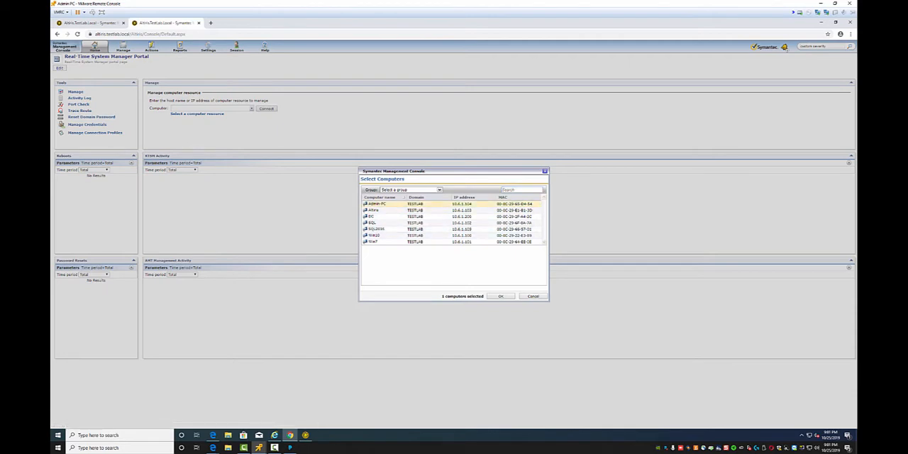
pyautogui.click(500, 296)
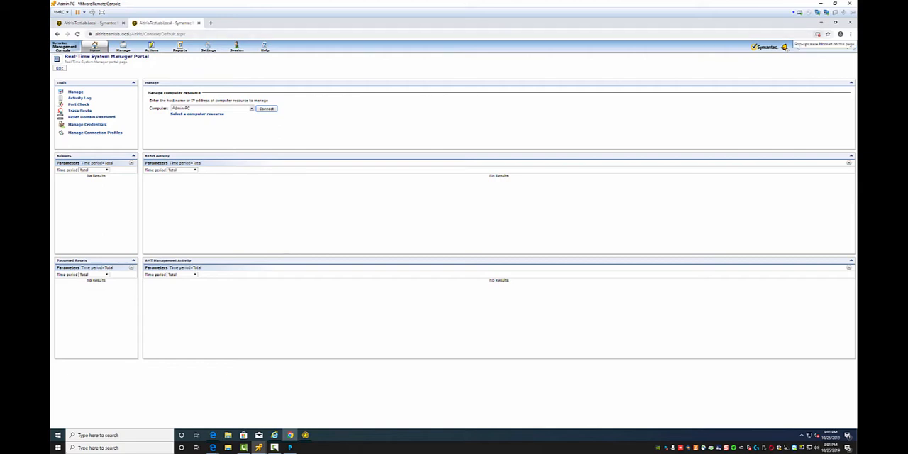
# Always allow pop-ups and redirects from the Altiris server site and connect to Admin-PC in real time.
pyautogui.click(818, 34)
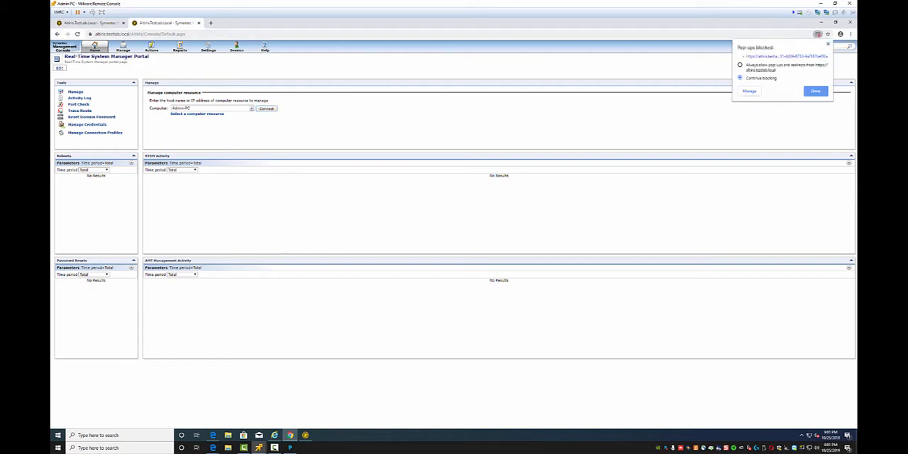
pyautogui.click(740, 64)
pyautogui.click(815, 90)
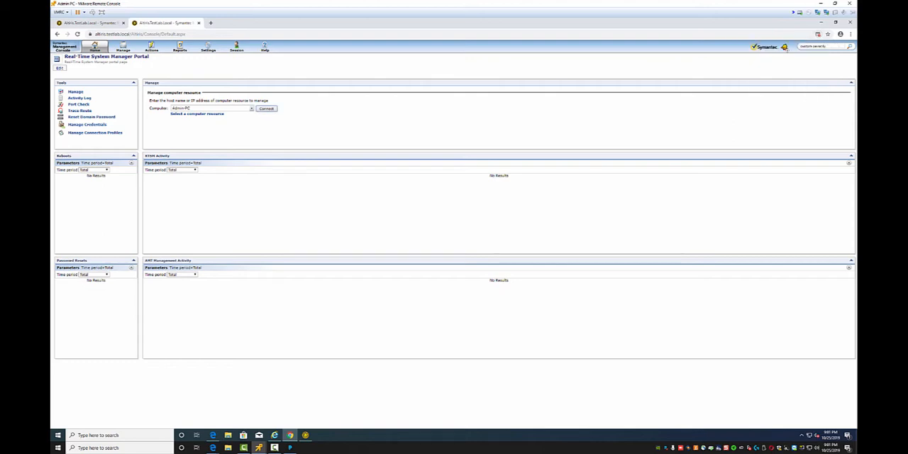
pyautogui.click(266, 109)
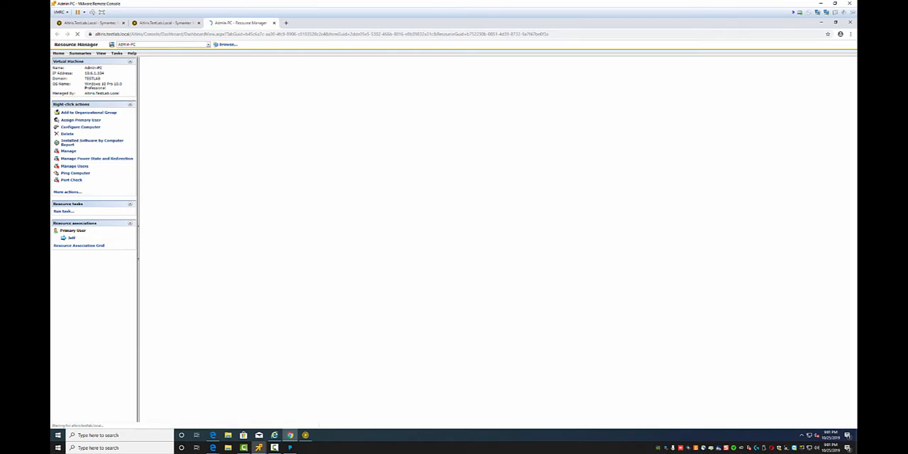
# View the additional actions available for Admin-PC in Resource Manager.
pyautogui.click(67, 193)
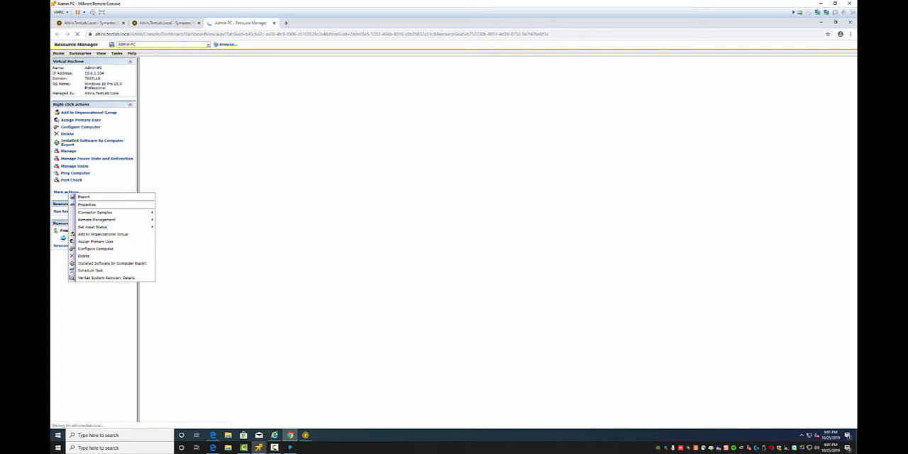
pyautogui.moveTo(99, 226)
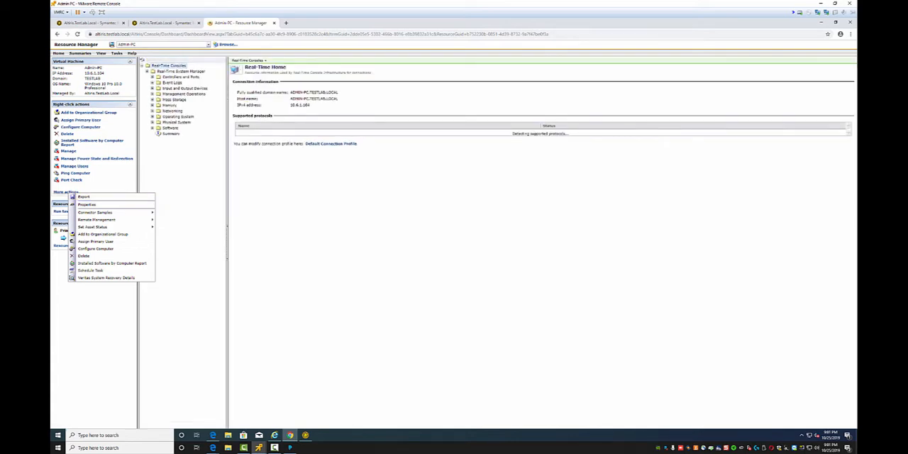
pyautogui.click(61, 191)
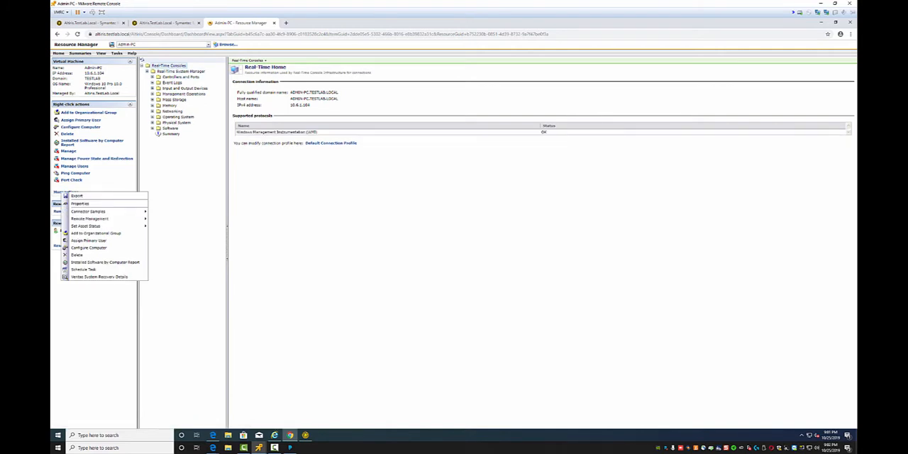
# Examine Admin-PC's real-time storage, memory, networking, operating system, registry, motherboard and software entries, and close Resource Manager.
pyautogui.click(176, 105)
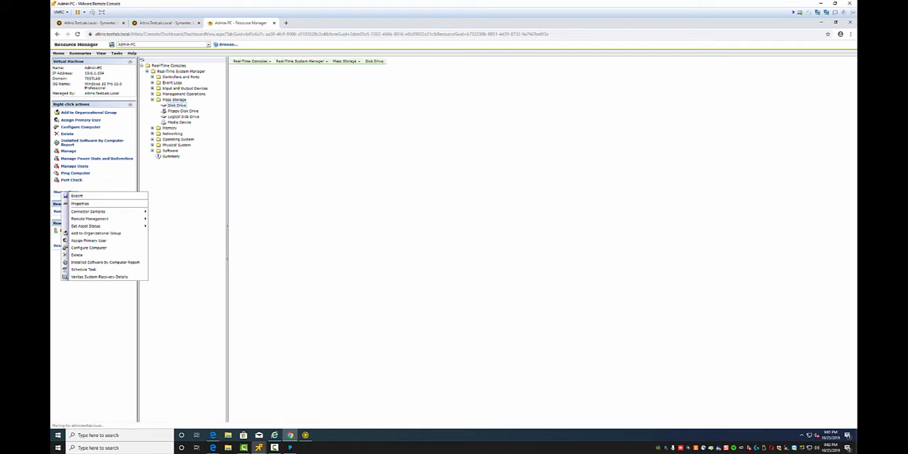
pyautogui.click(152, 128)
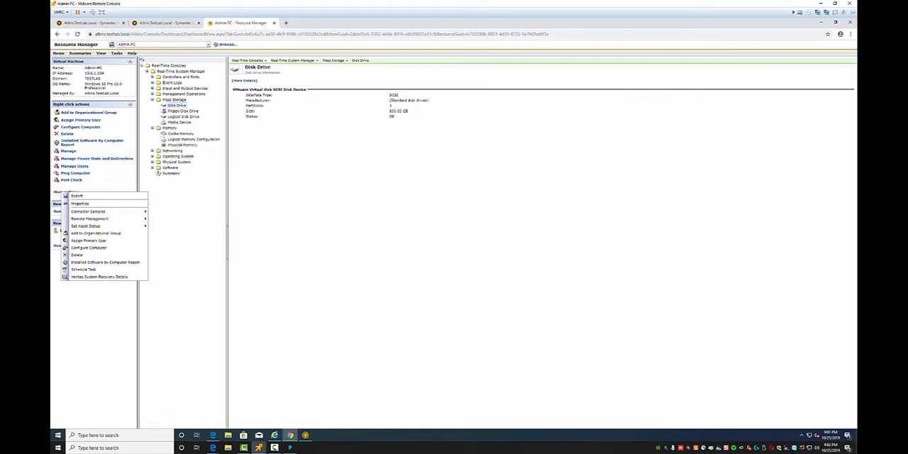
pyautogui.click(152, 151)
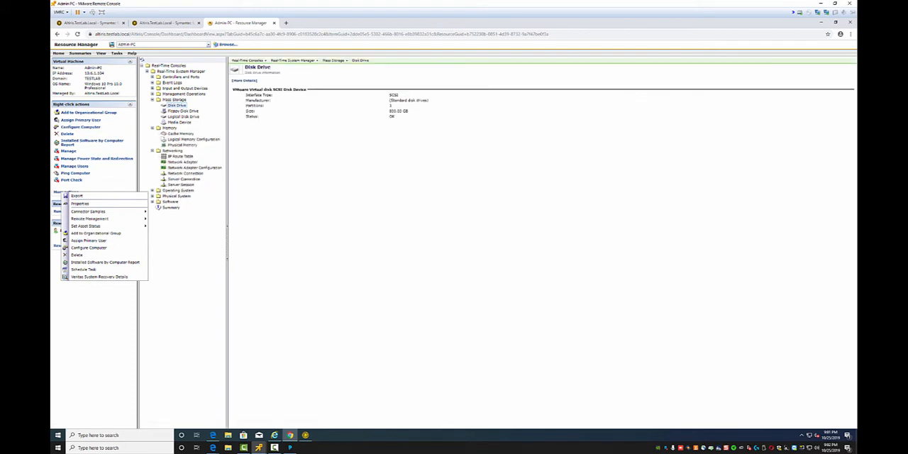
pyautogui.click(152, 190)
pyautogui.click(183, 201)
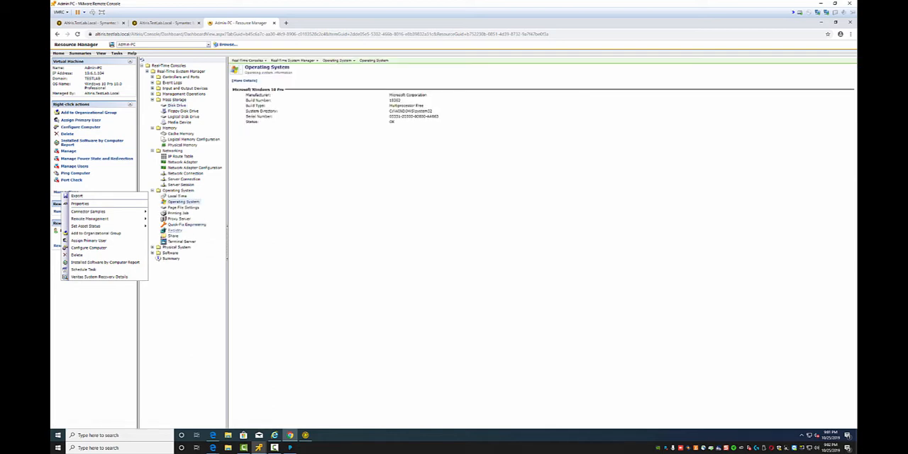
pyautogui.click(175, 229)
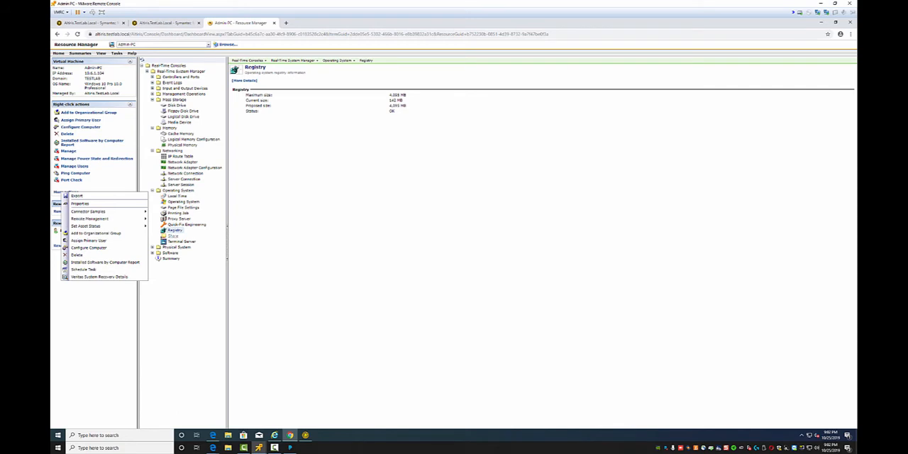
pyautogui.click(176, 248)
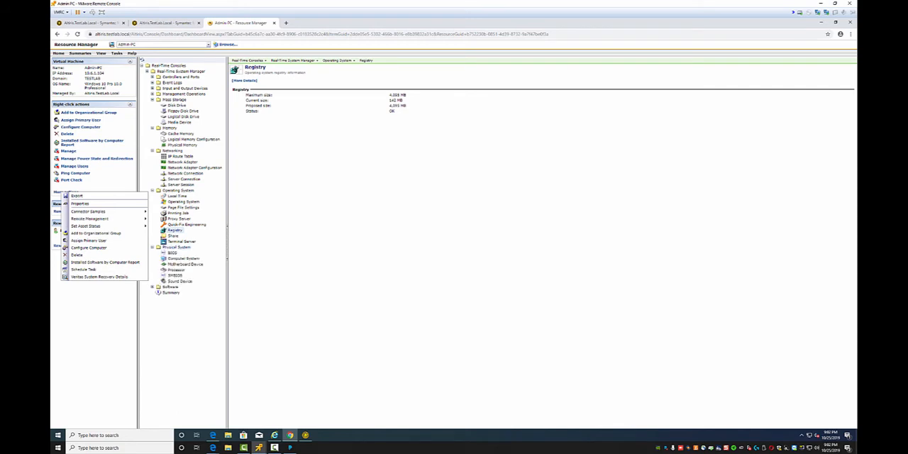
pyautogui.click(185, 265)
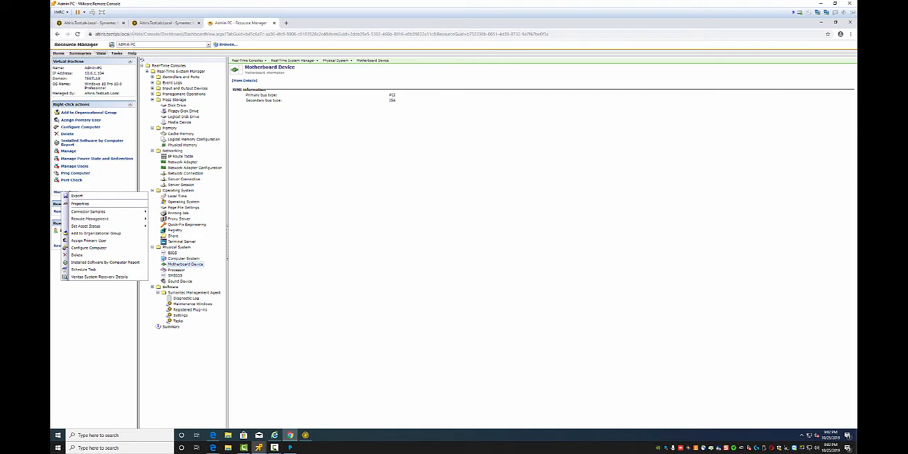
pyautogui.click(274, 23)
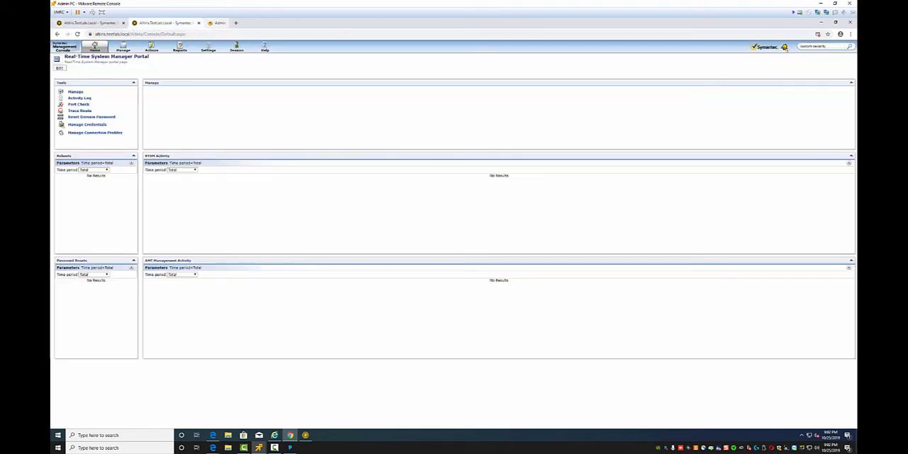
# Open the Client/Mobile Management Portal and review the operating system and inventory currency charts.
pyautogui.click(95, 46)
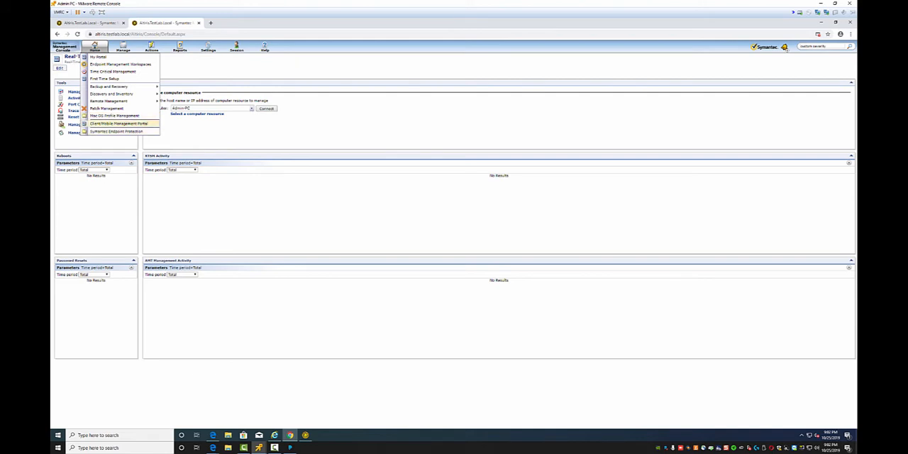
pyautogui.click(119, 123)
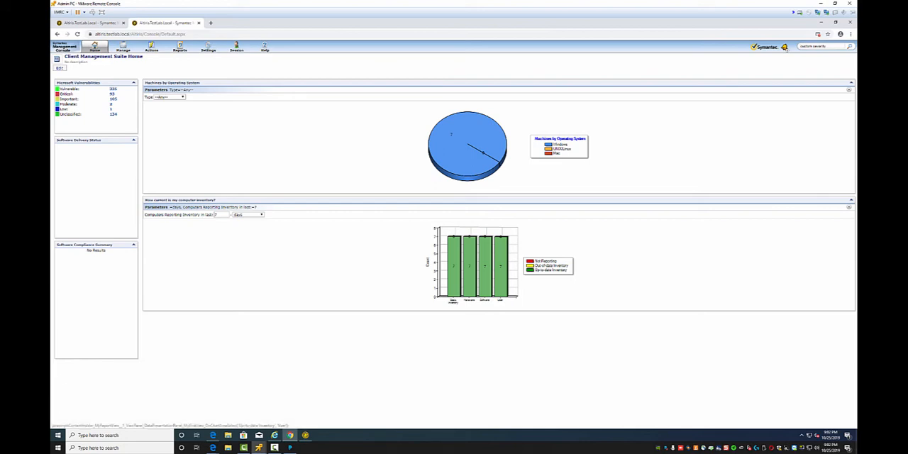
pyautogui.moveTo(454, 260)
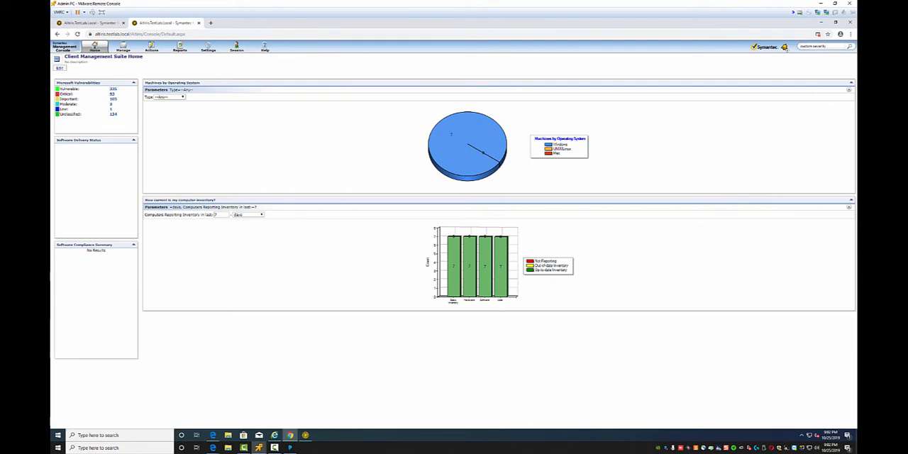
# View the detail report of critical Microsoft vulnerabilities, look through its bulletins, and close the report and the second console page.
pyautogui.click(113, 93)
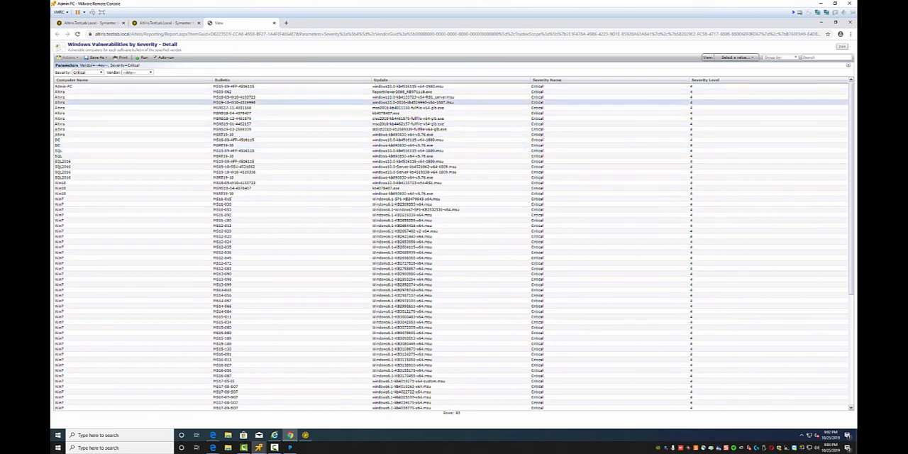
pyautogui.click(241, 97)
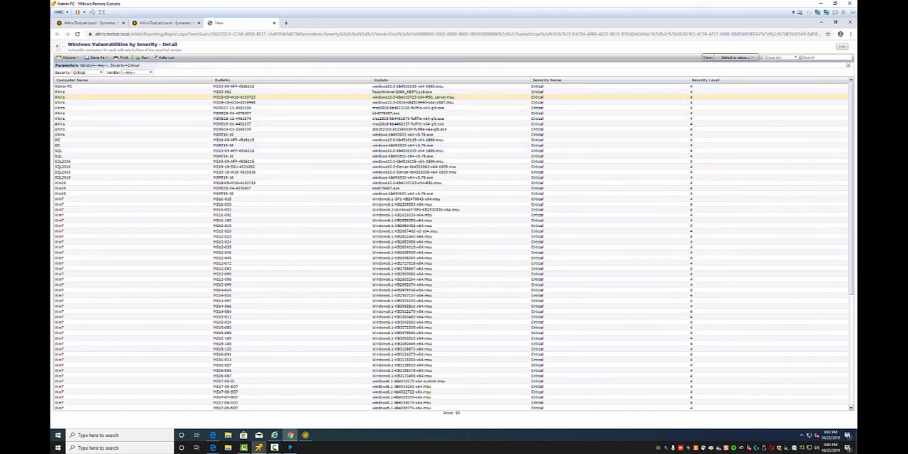
pyautogui.click(241, 102)
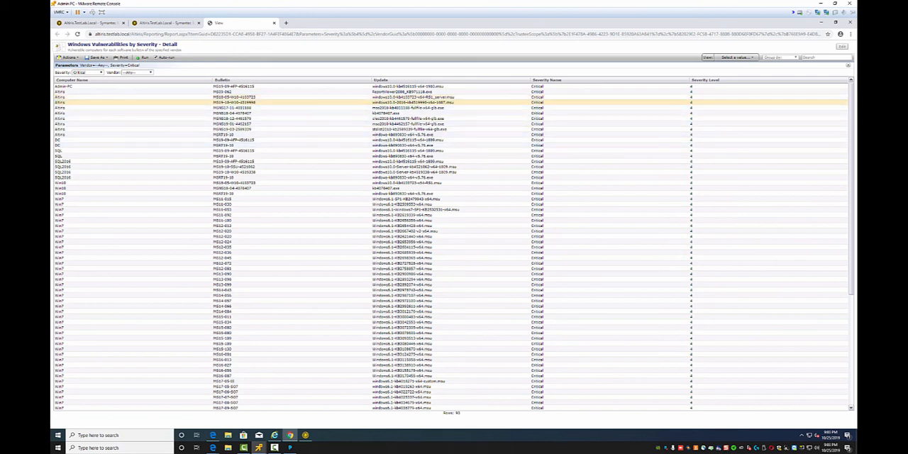
pyautogui.click(275, 23)
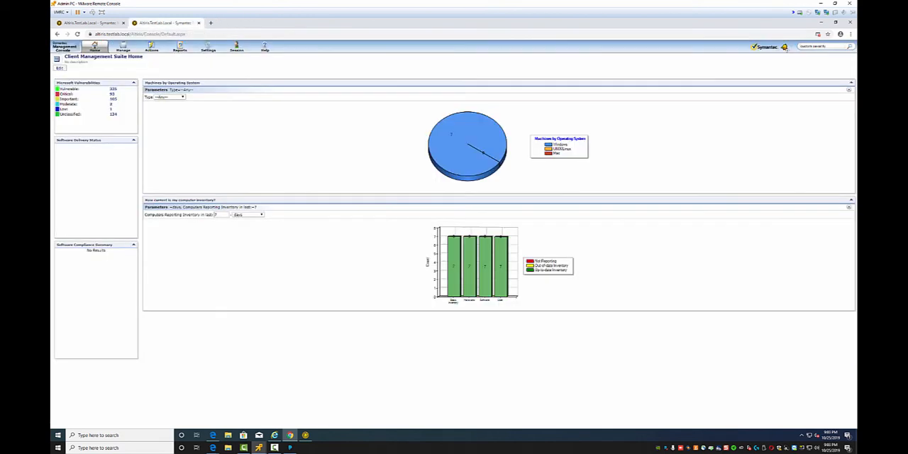
pyautogui.click(199, 23)
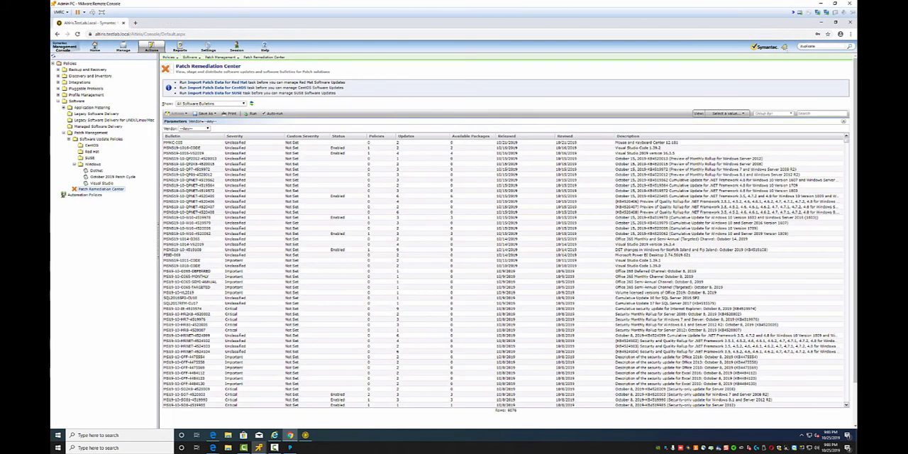
pyautogui.click(208, 50)
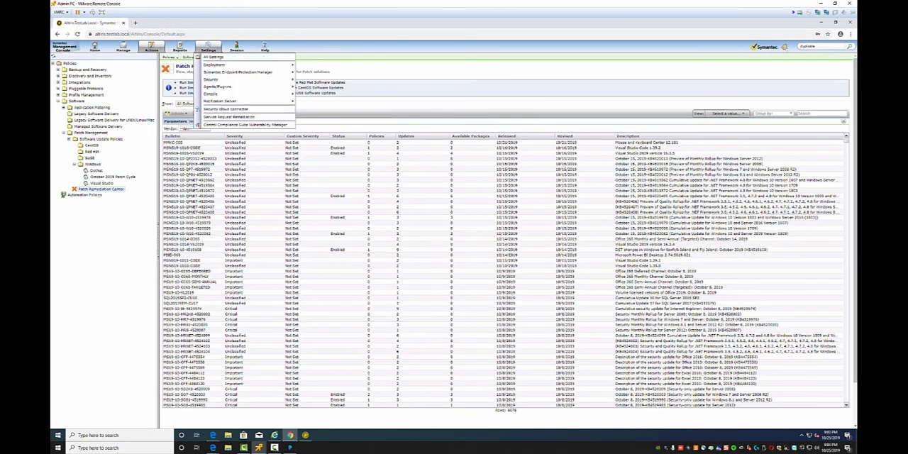
pyautogui.moveTo(234, 94)
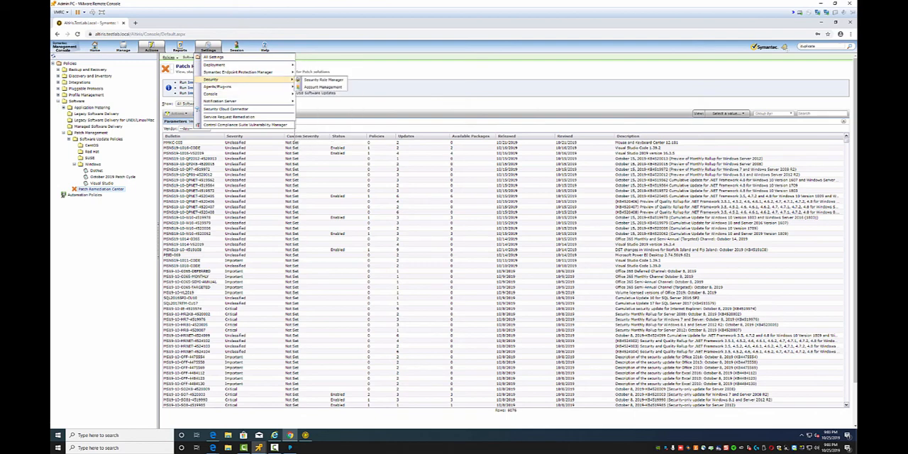
pyautogui.moveTo(151, 48)
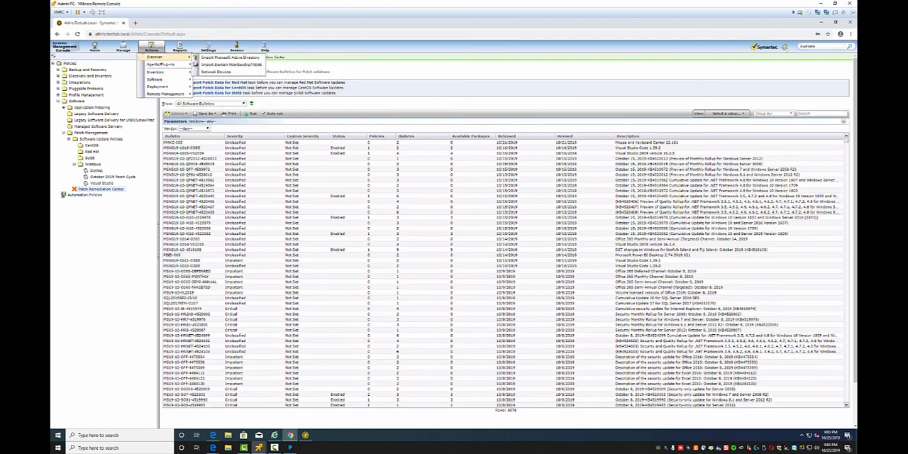
pyautogui.moveTo(122, 48)
pyautogui.moveTo(95, 48)
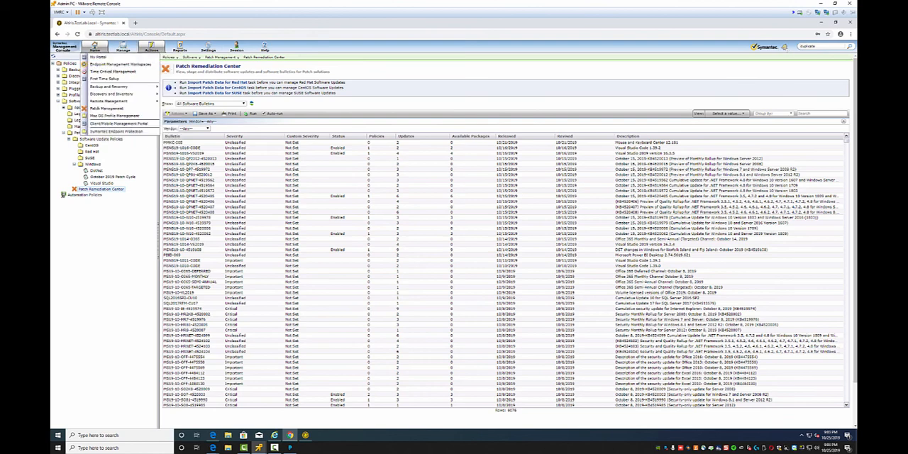